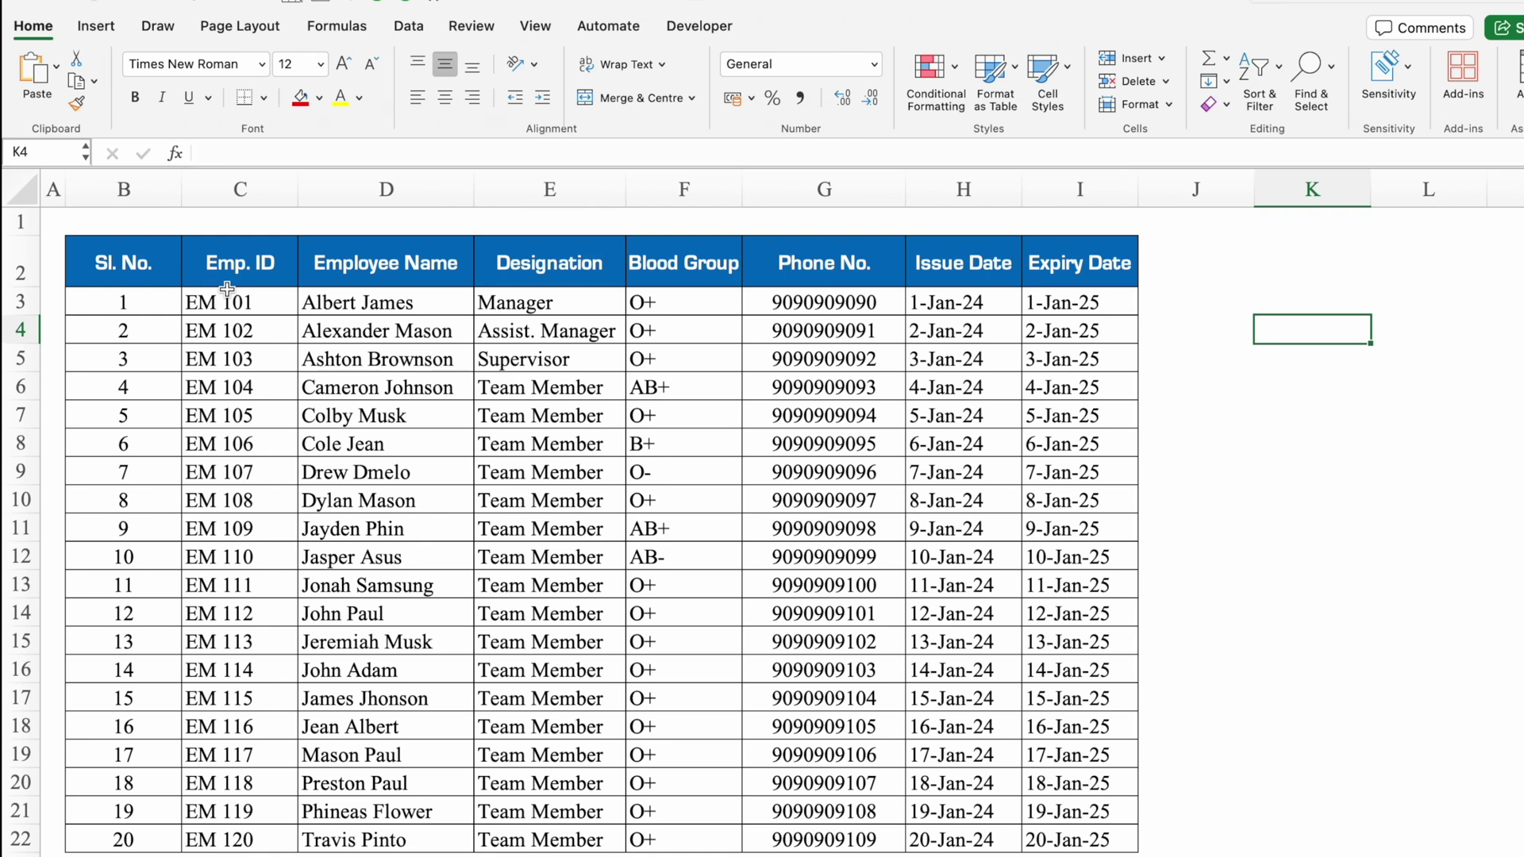
Go through the employee table's column headings from Emp. ID to Expiry Date.
left_click(244, 266)
left_click(372, 266)
left_click(514, 267)
left_click(696, 260)
left_click(826, 262)
left_click(953, 261)
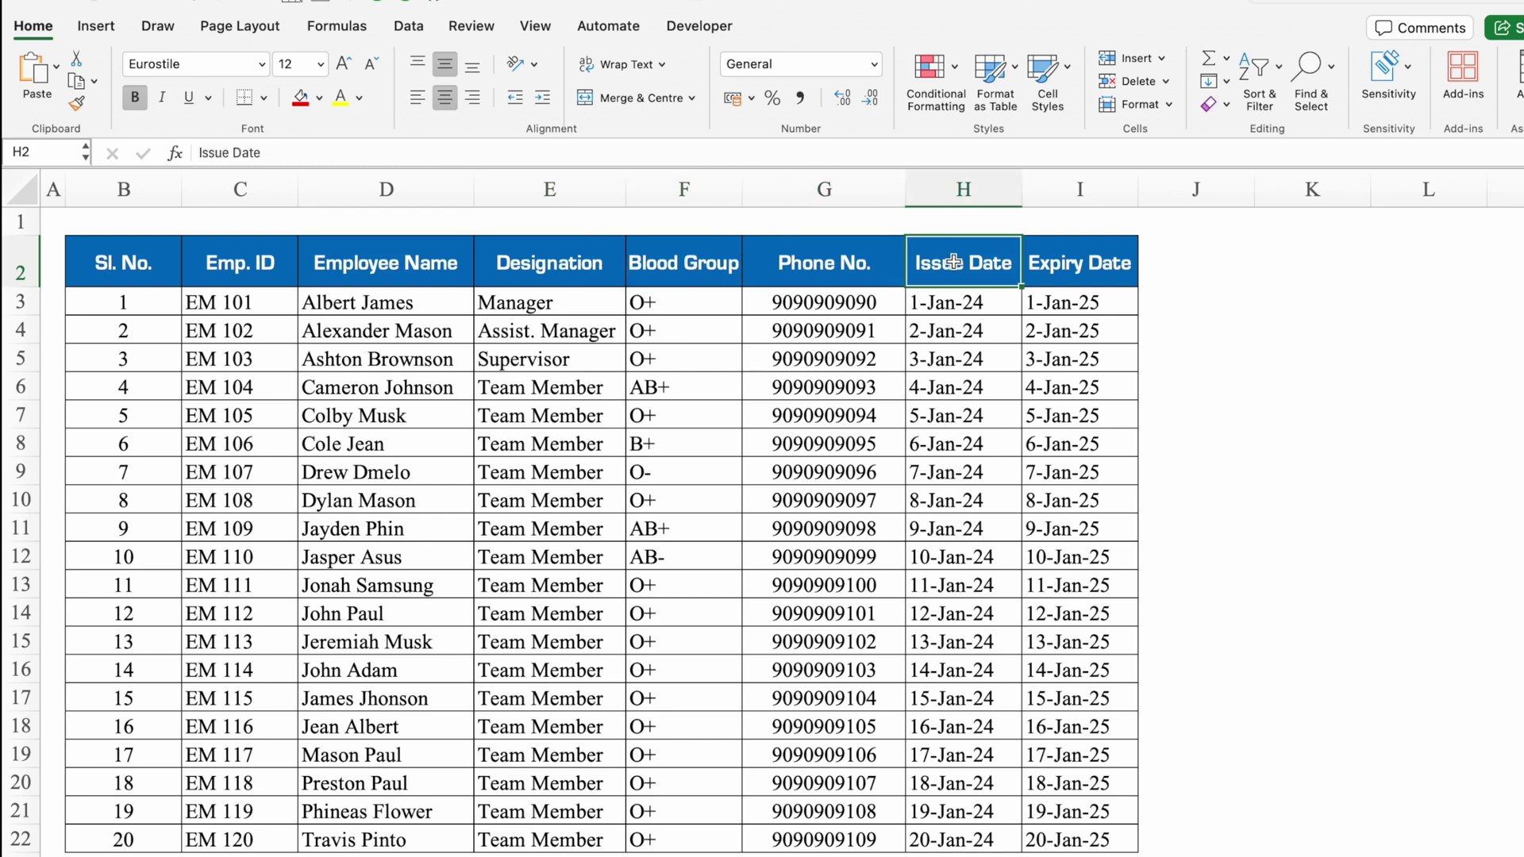
left_click(1070, 265)
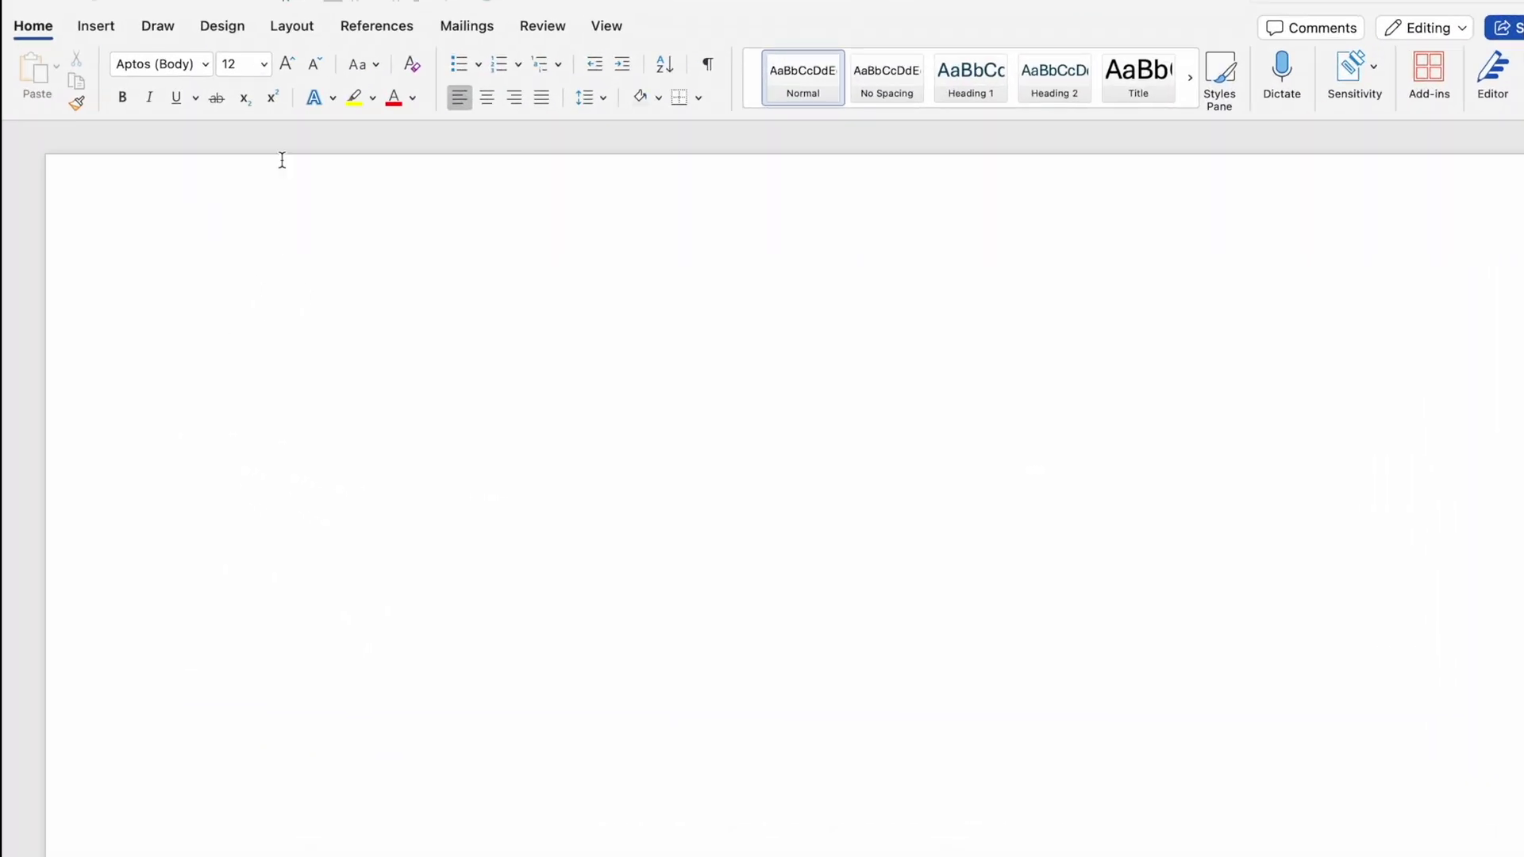
Switch to the blank Word document and apply the Narrow page margins.
left_click(295, 29)
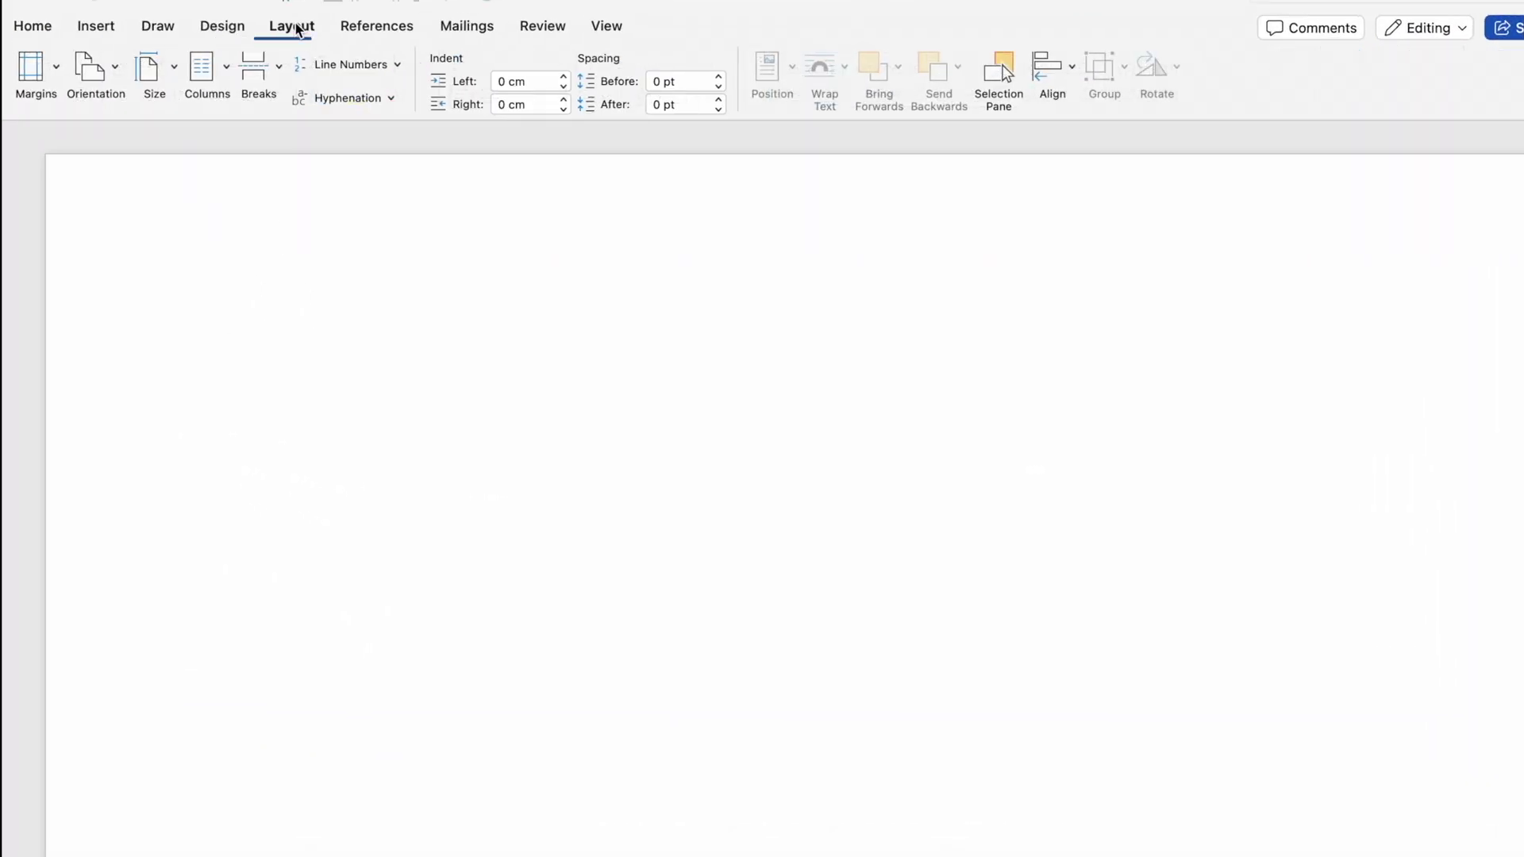
left_click(57, 70)
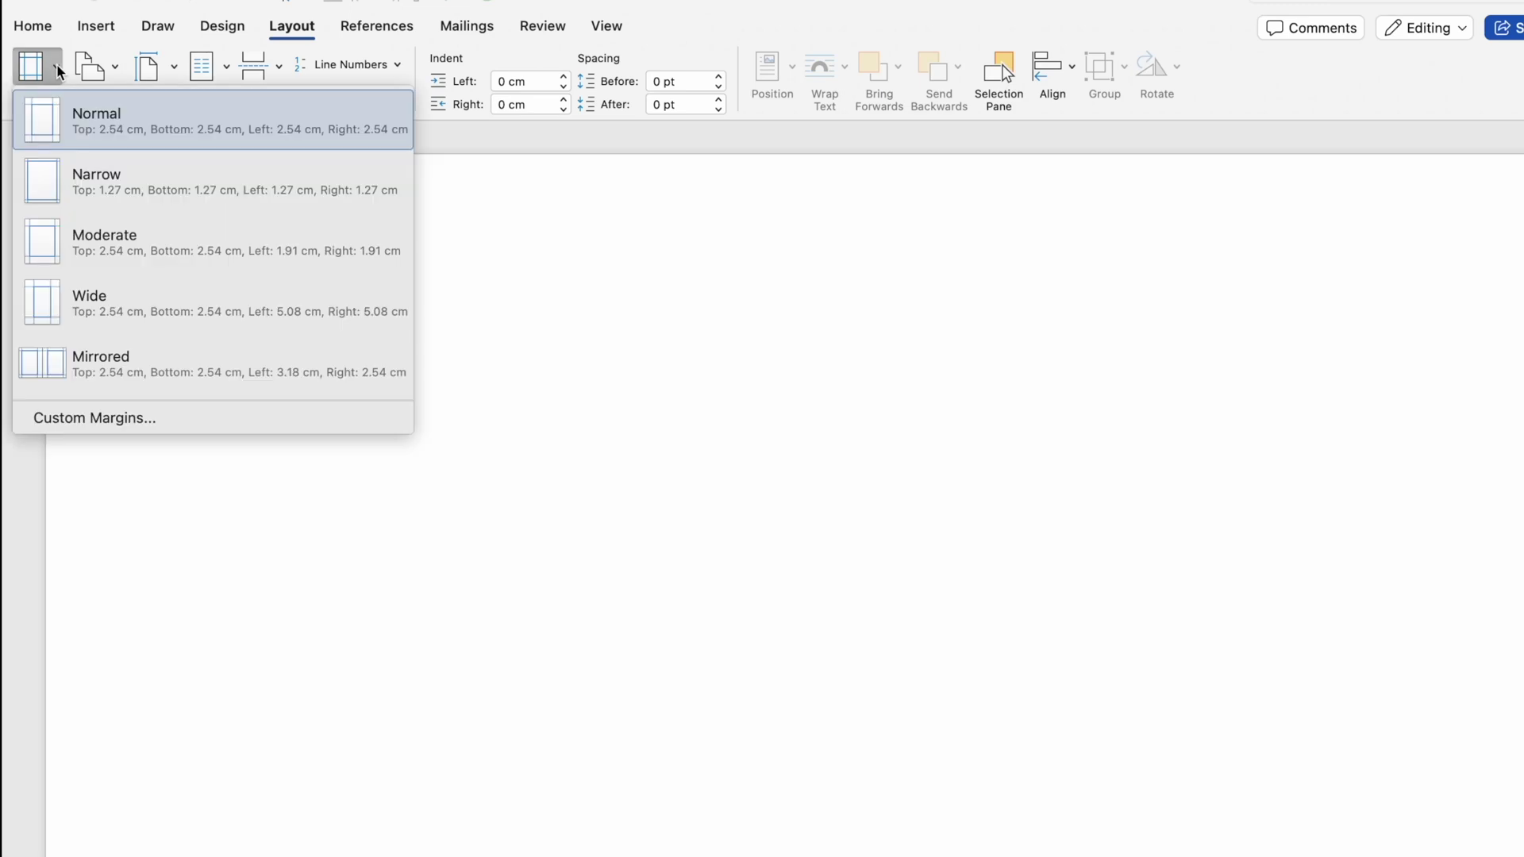
left_click(139, 190)
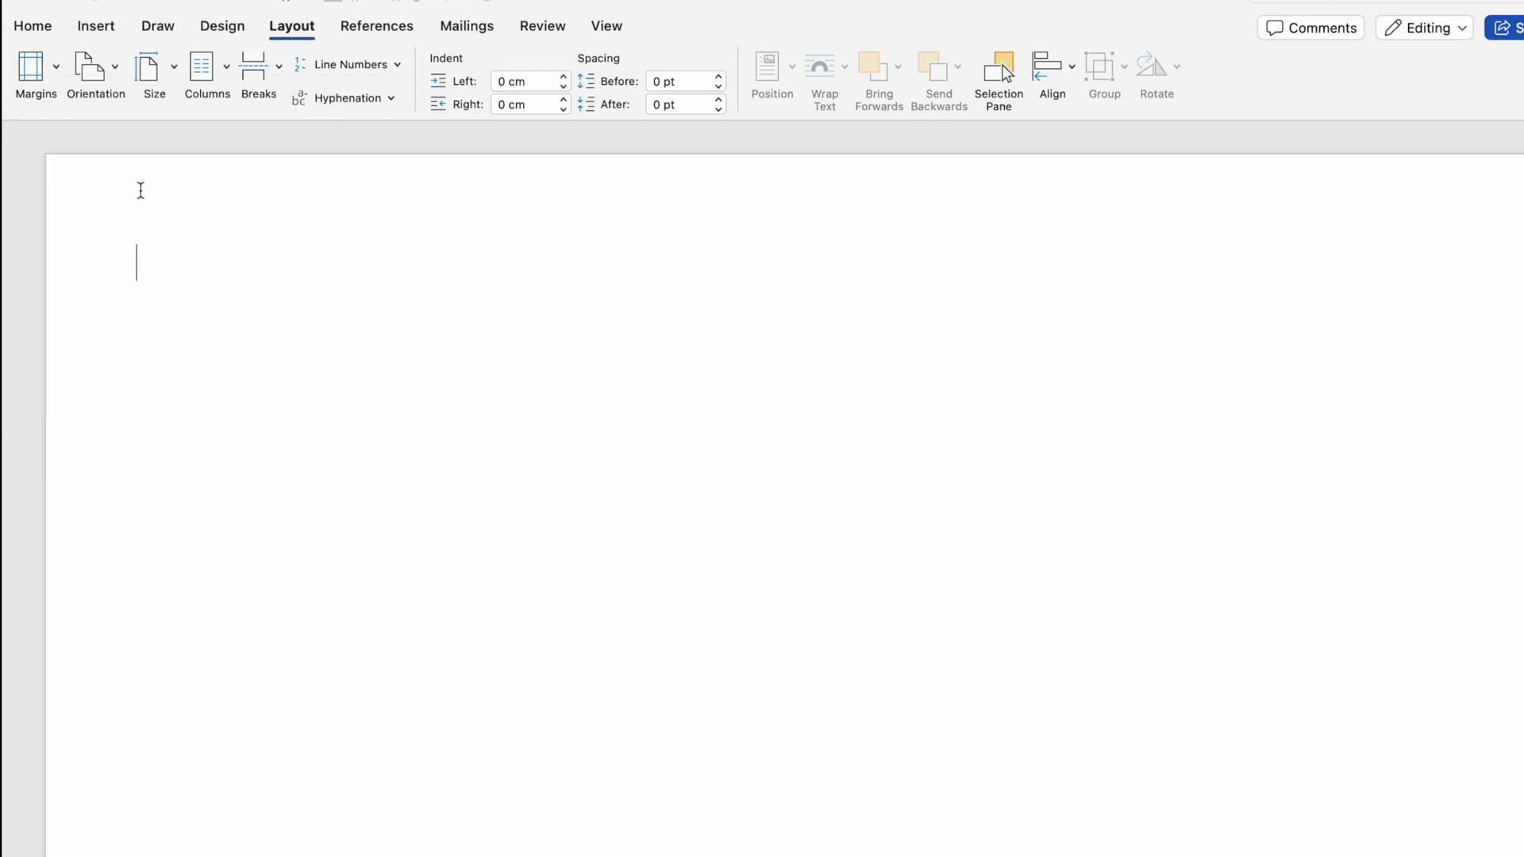
Insert a table with two columns and three rows at the start of the page.
left_click(98, 28)
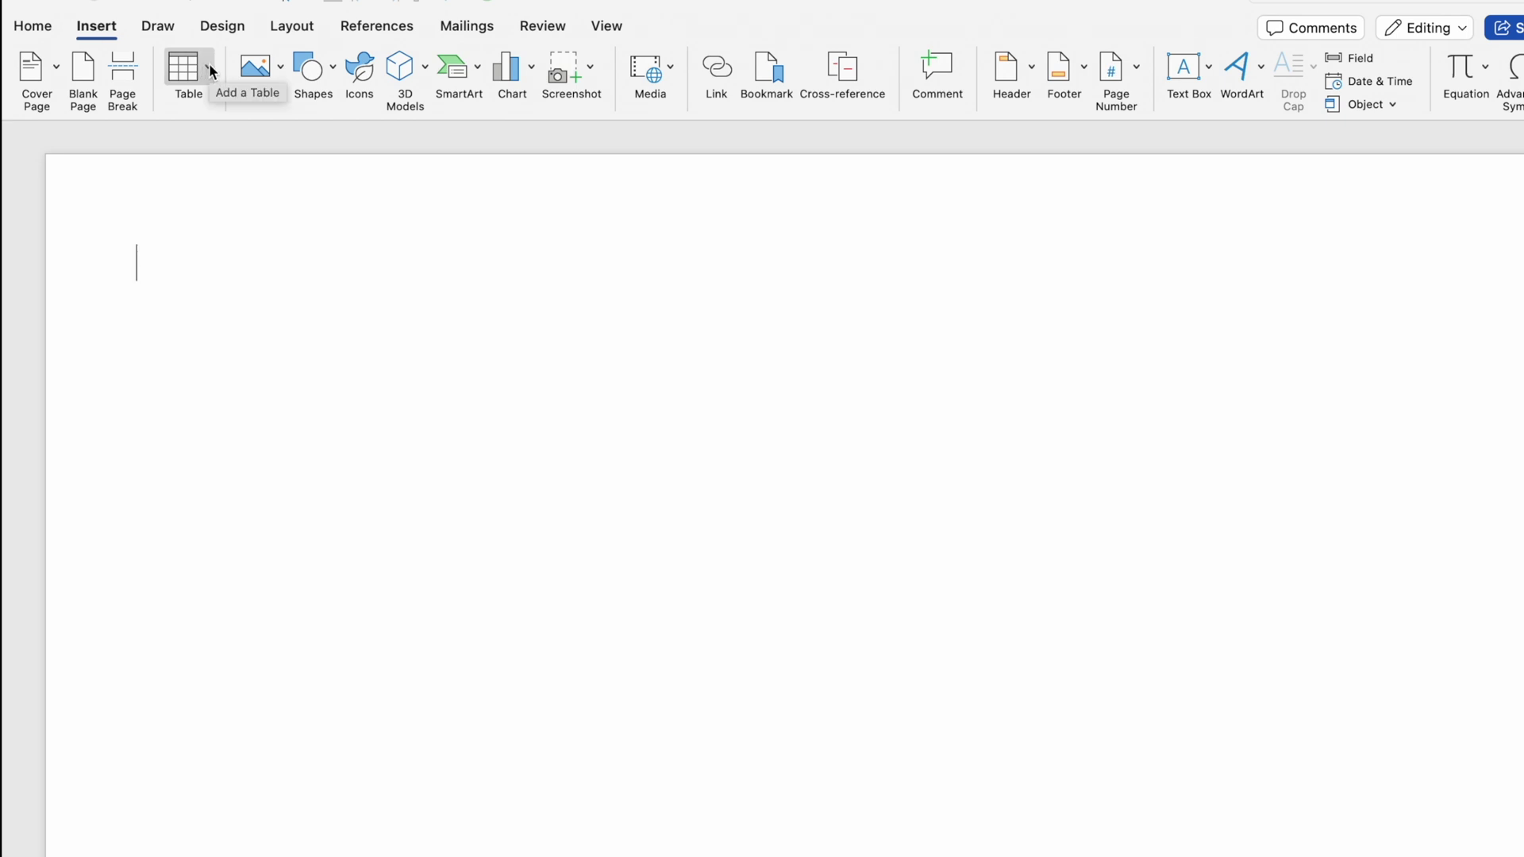
left_click(210, 66)
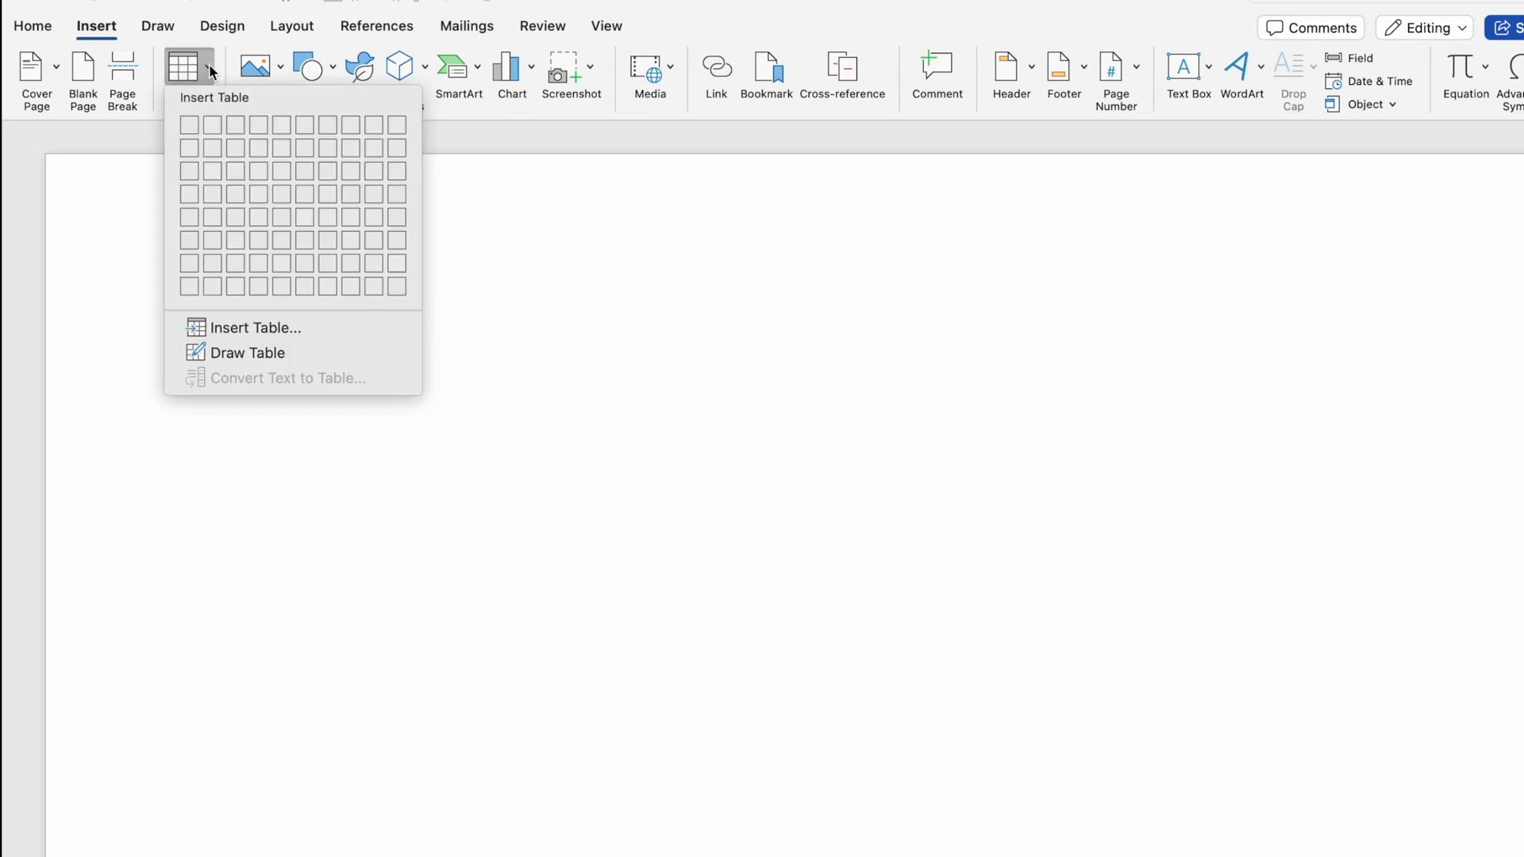
left_click(212, 174)
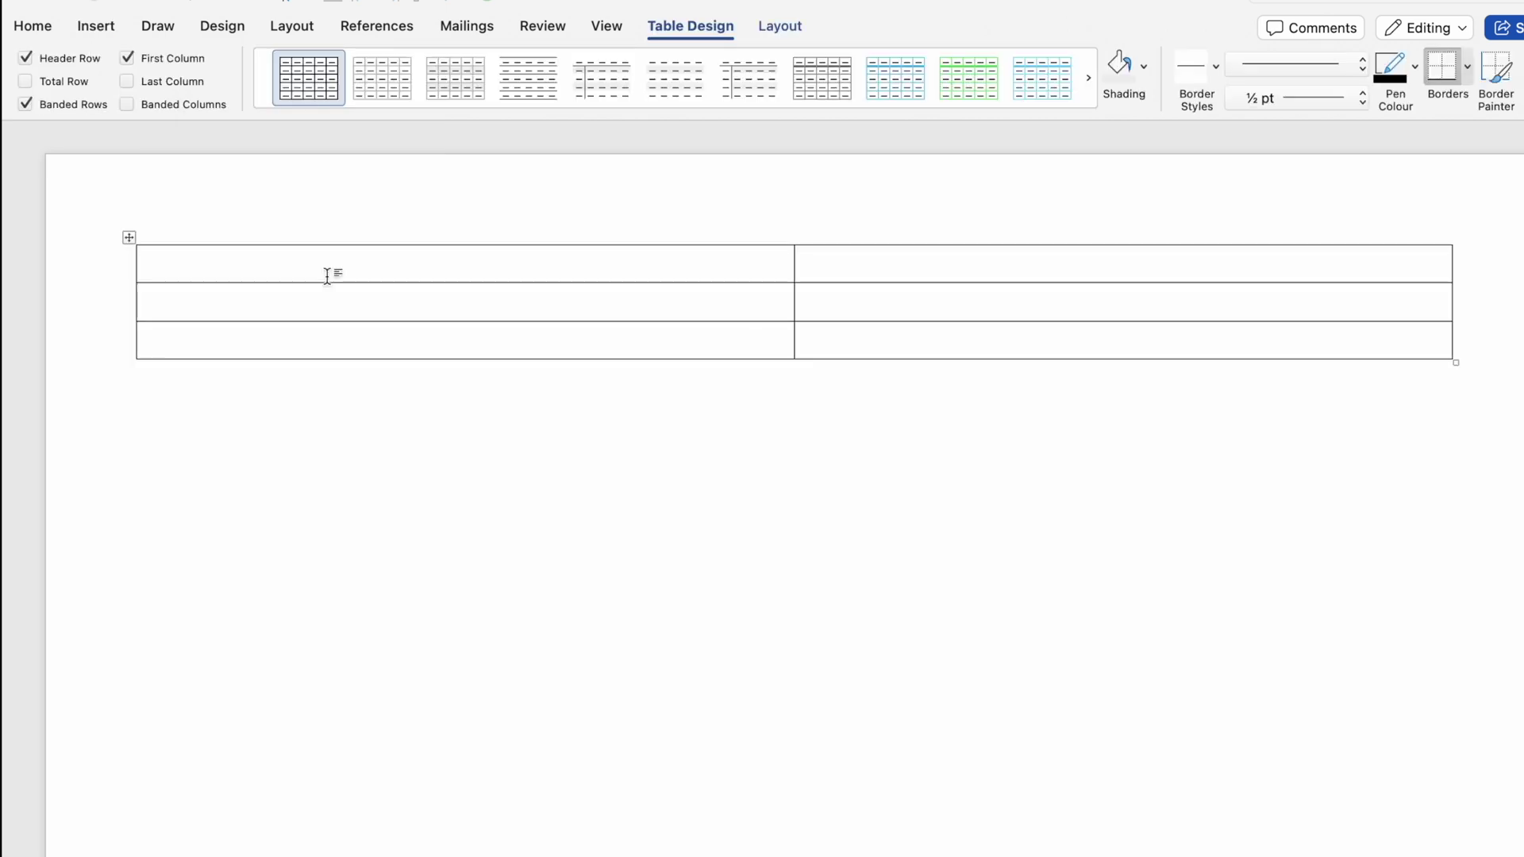
Set the row height of the entire table to 8.5 cm.
left_click(290, 262)
key("super+a")
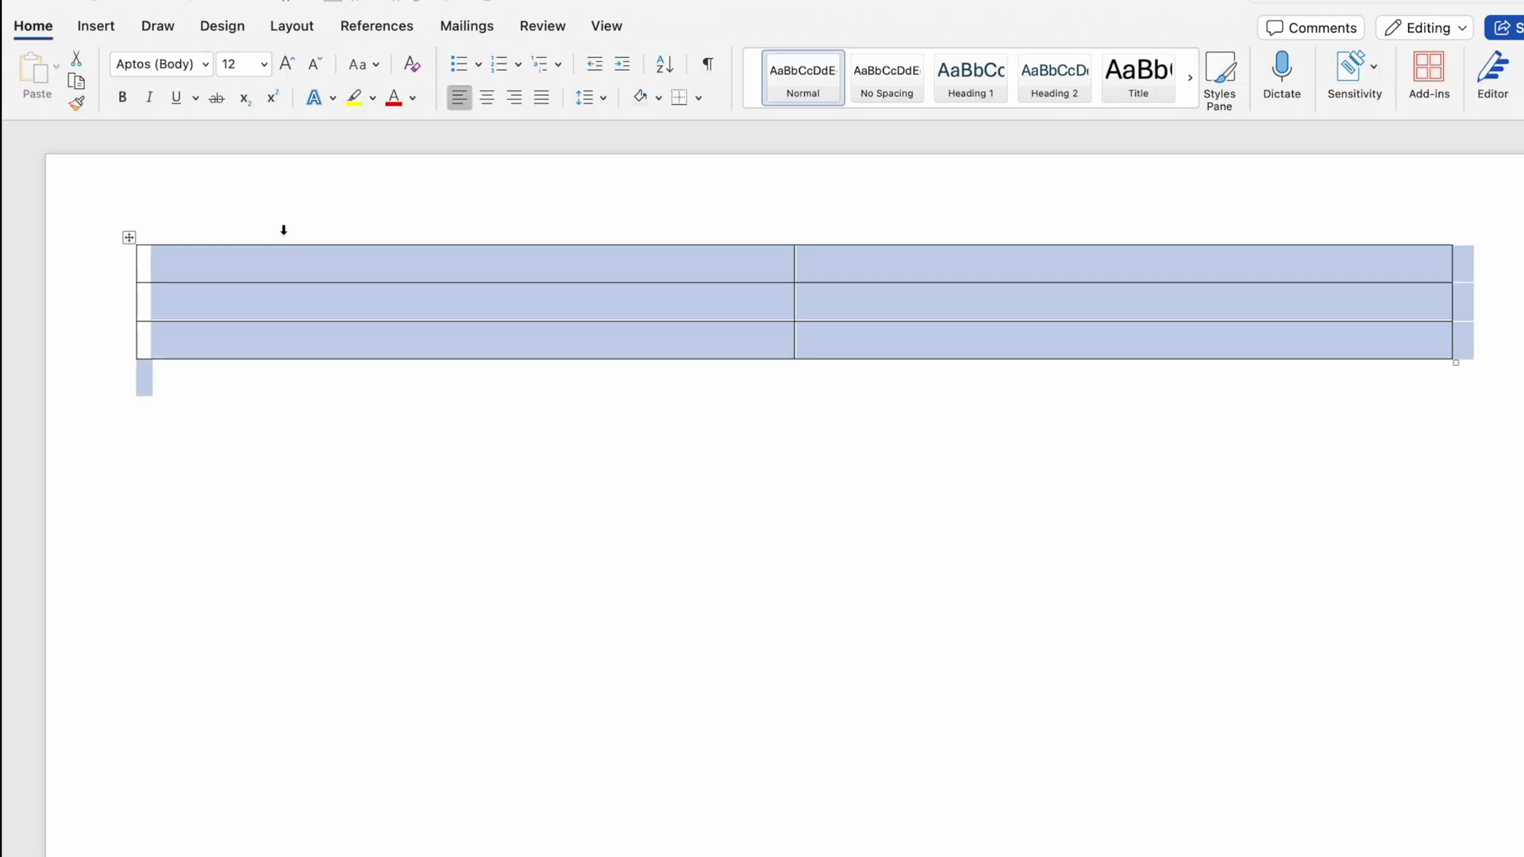
left_click(283, 231)
left_click(300, 373)
left_click(125, 237)
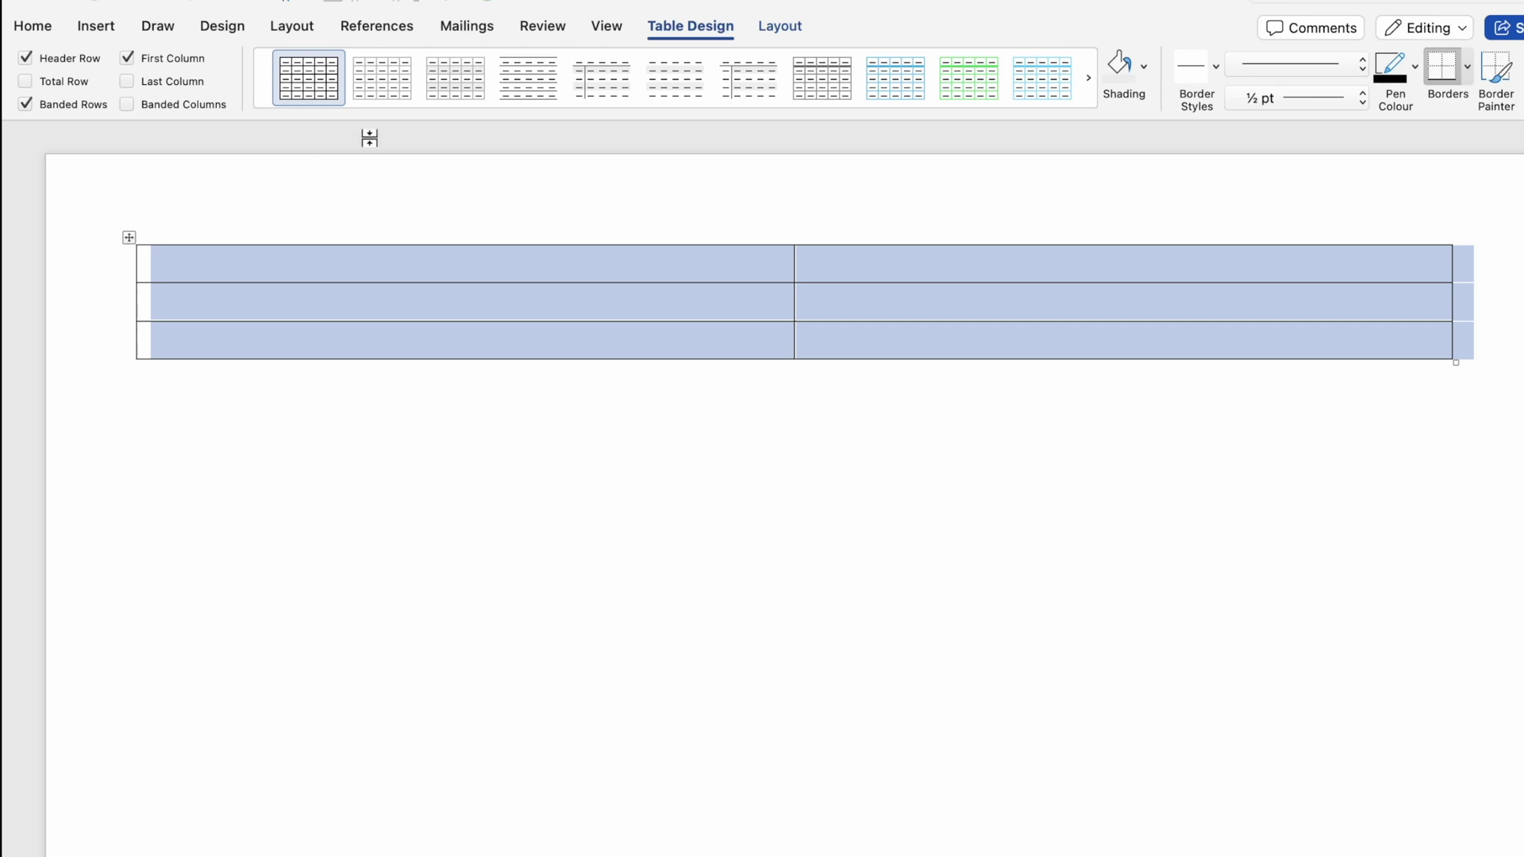
left_click(779, 26)
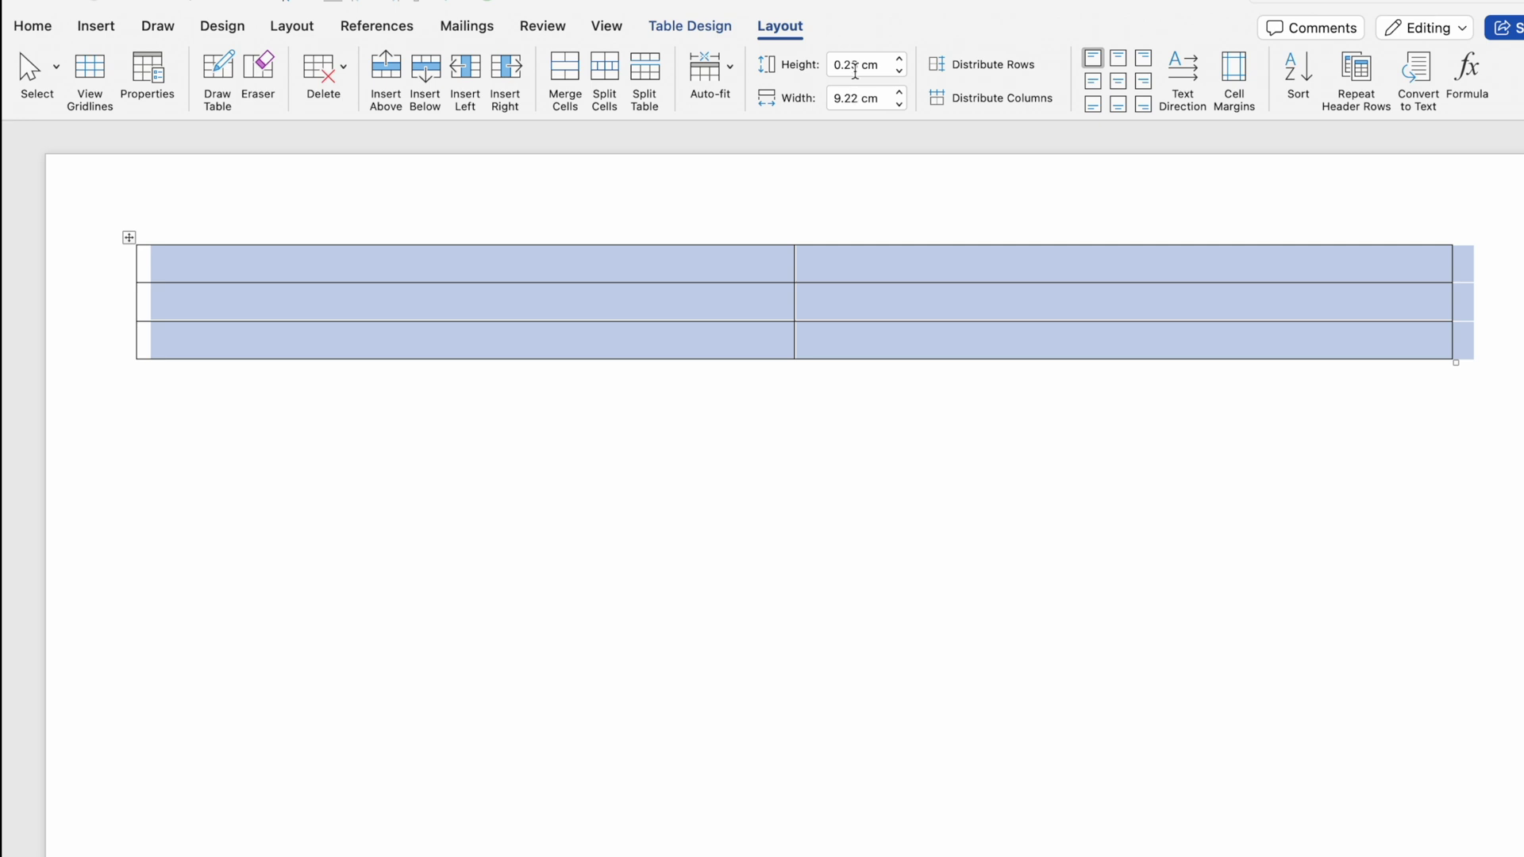
left_click(841, 66)
key("BackSpace")
key("BackSpace")
type("8.5")
key("Return")
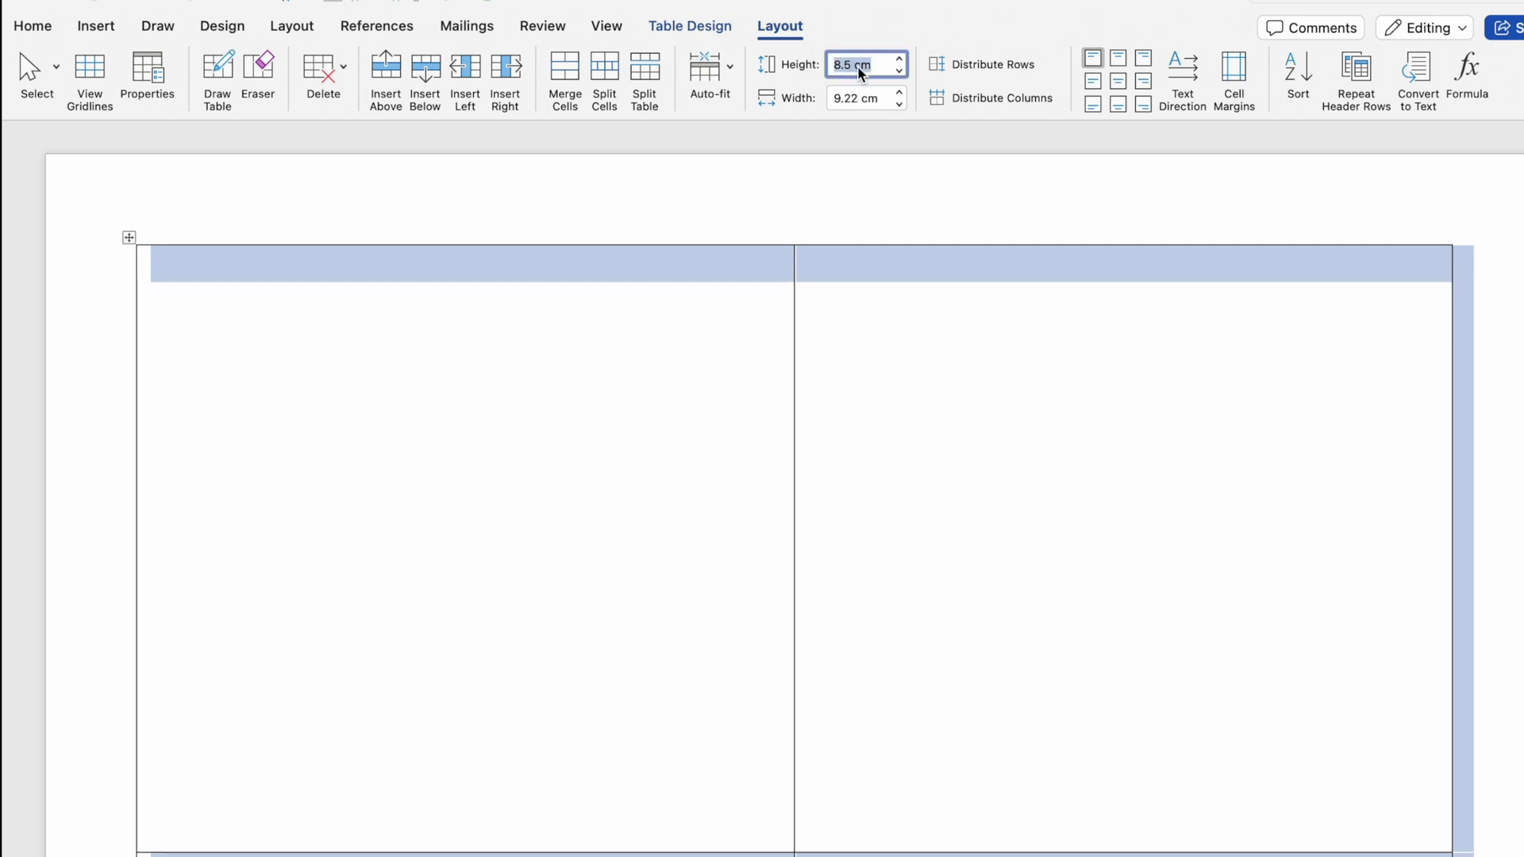
Set the column width of the entire table to 5.22 cm.
left_click(838, 98)
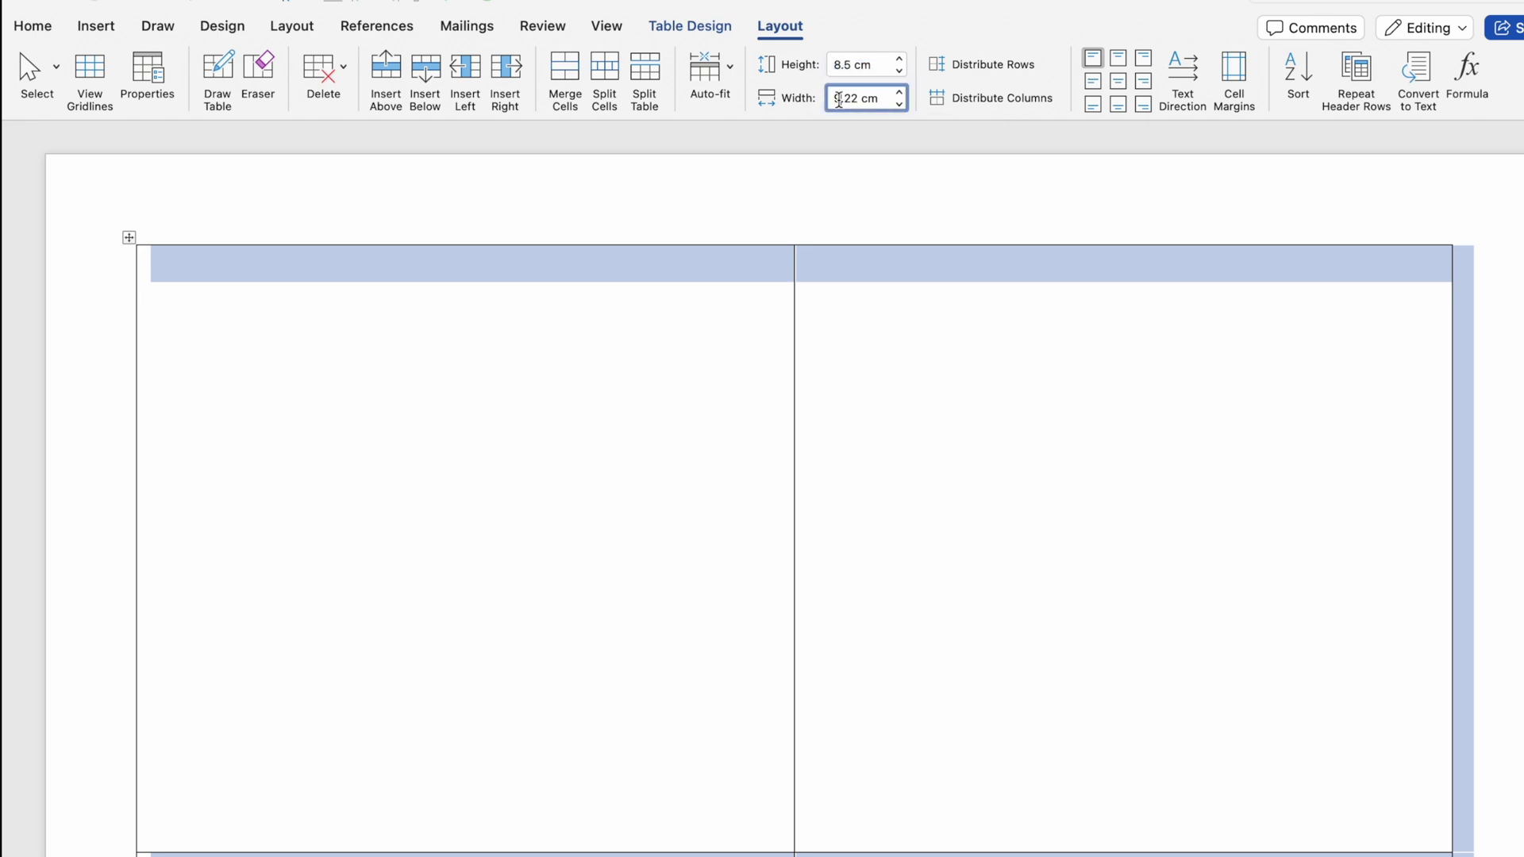
type("5")
key("Return")
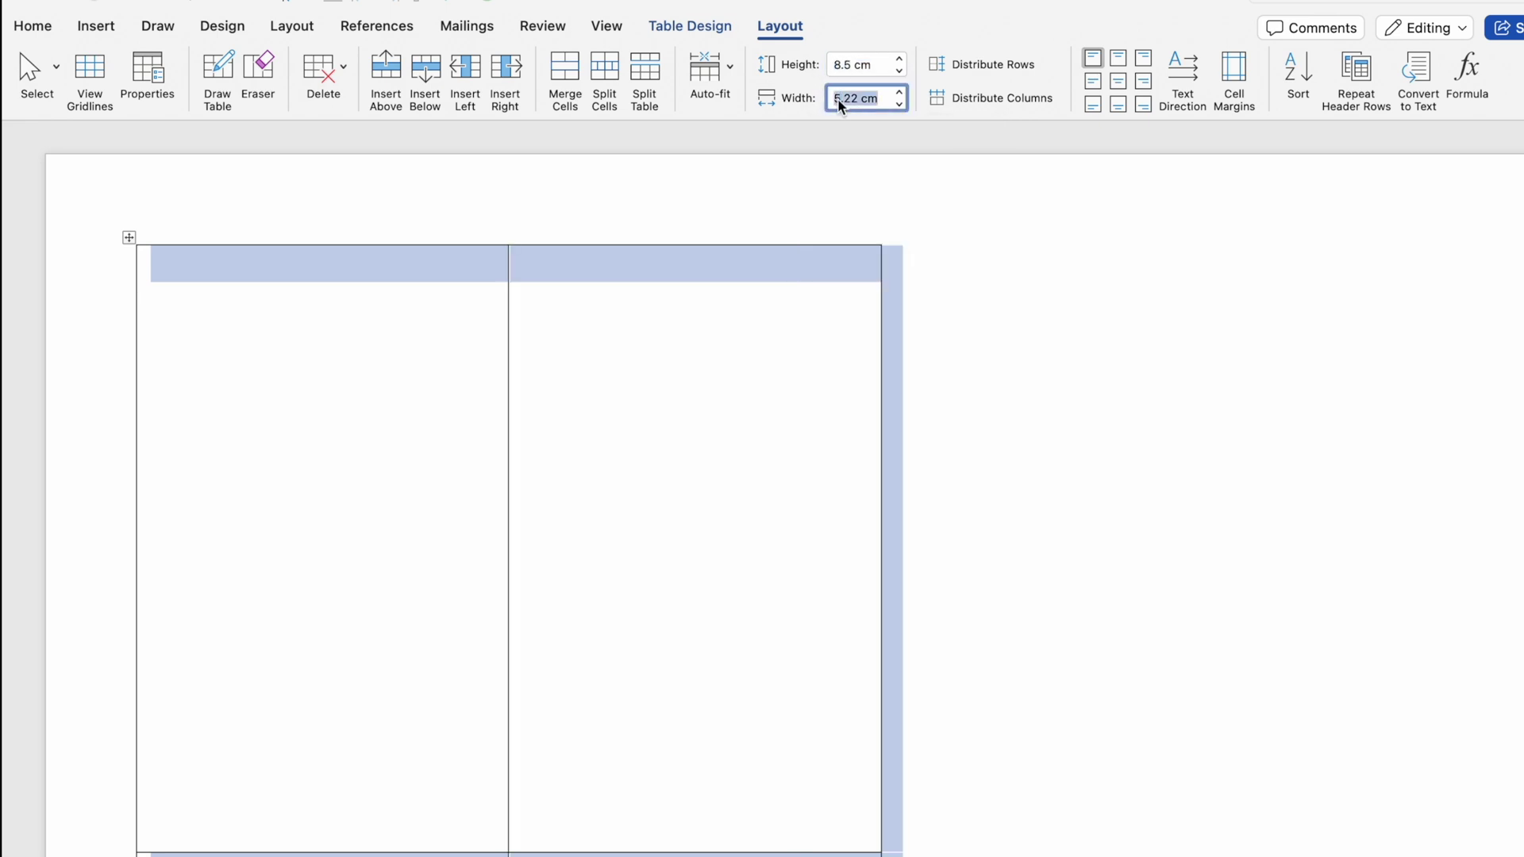
Add a third column to the right of the table's second column.
left_click(822, 287)
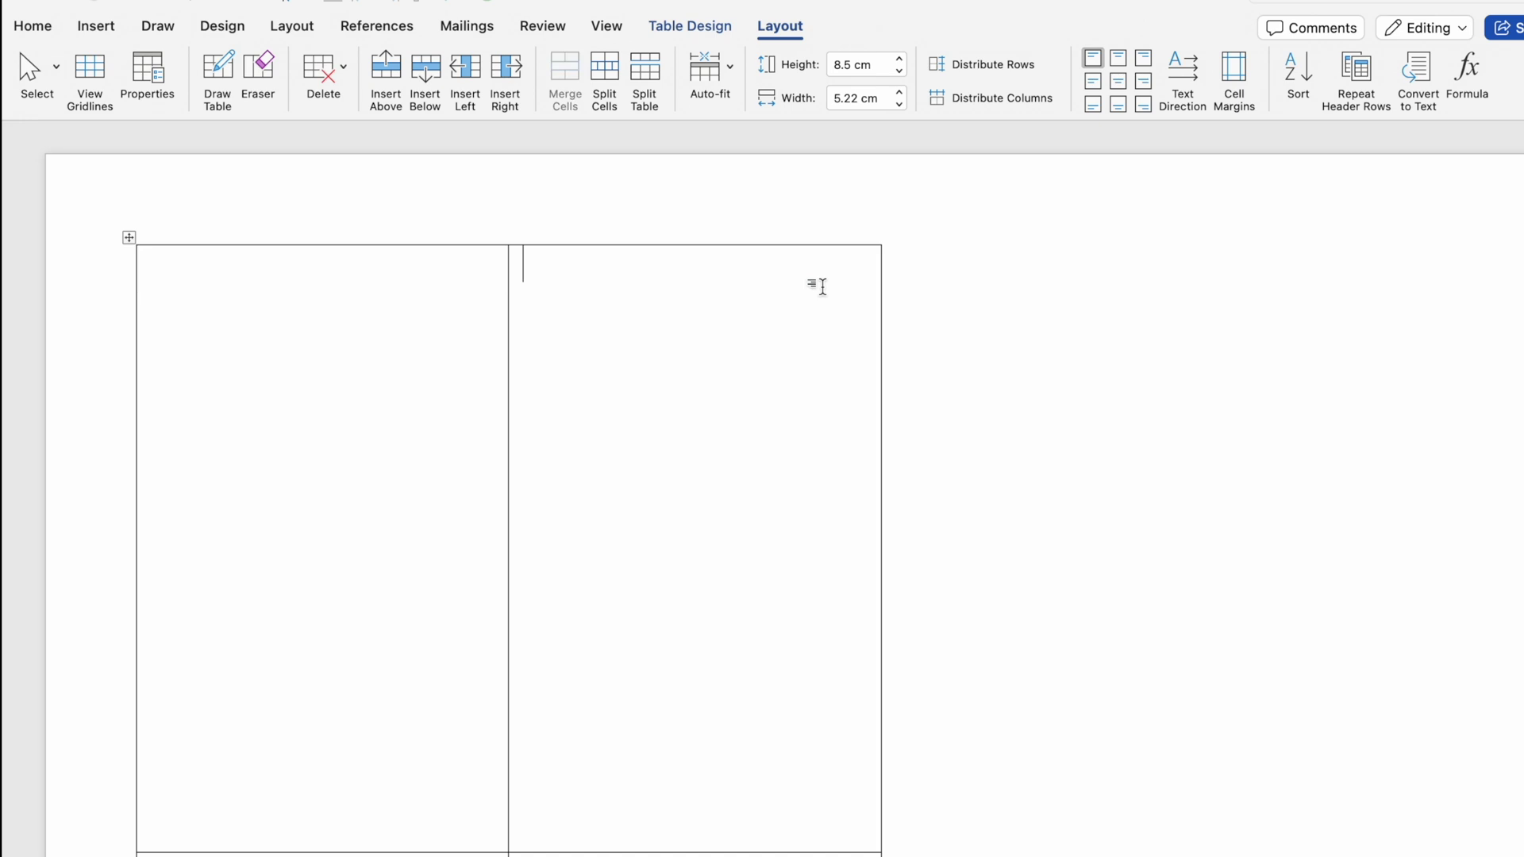
right_click(823, 287)
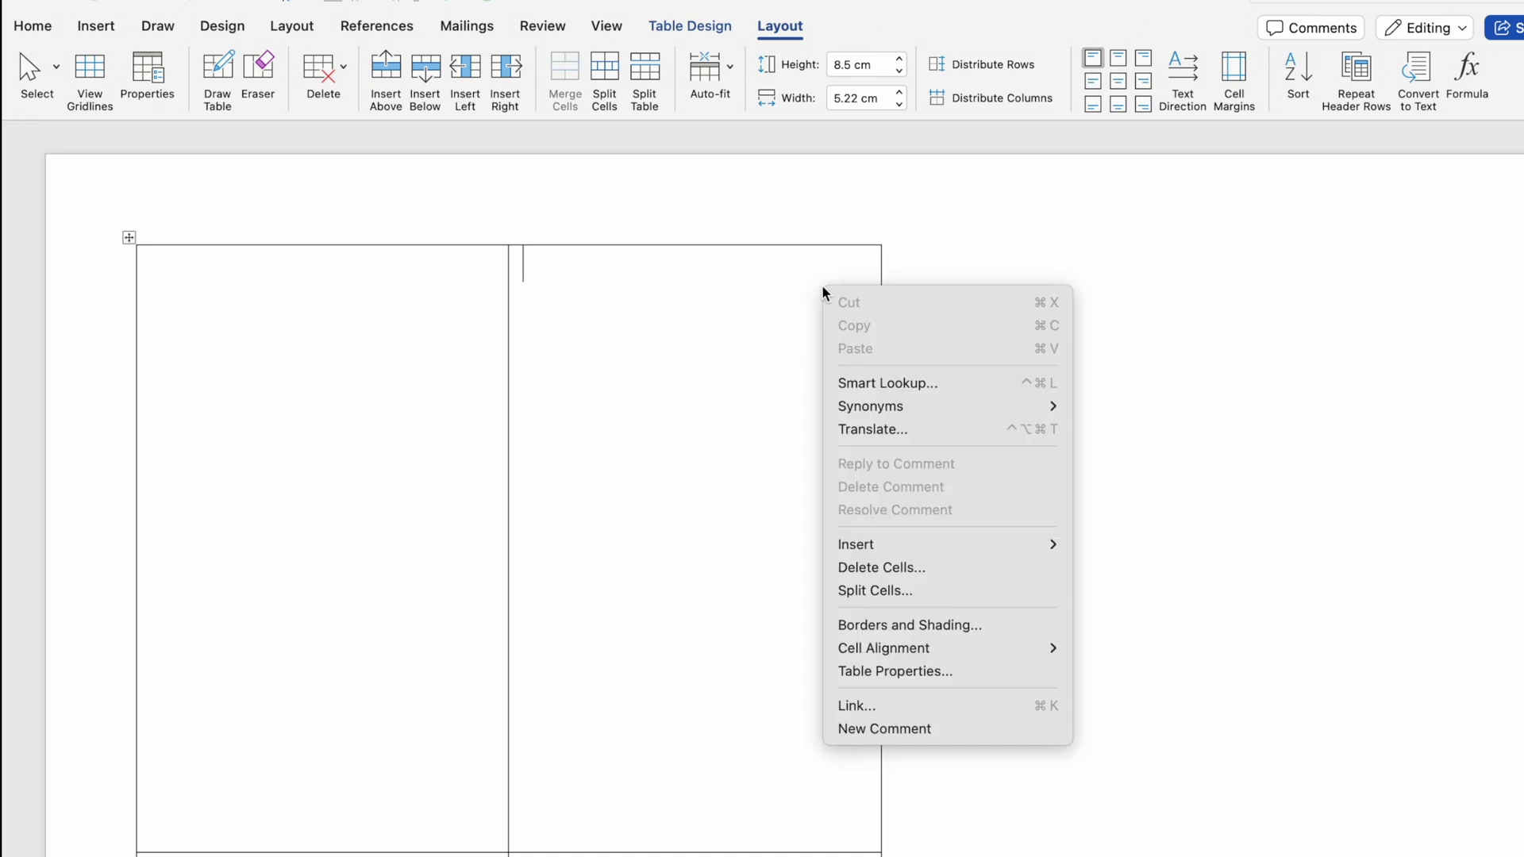
mouse_move(942, 544)
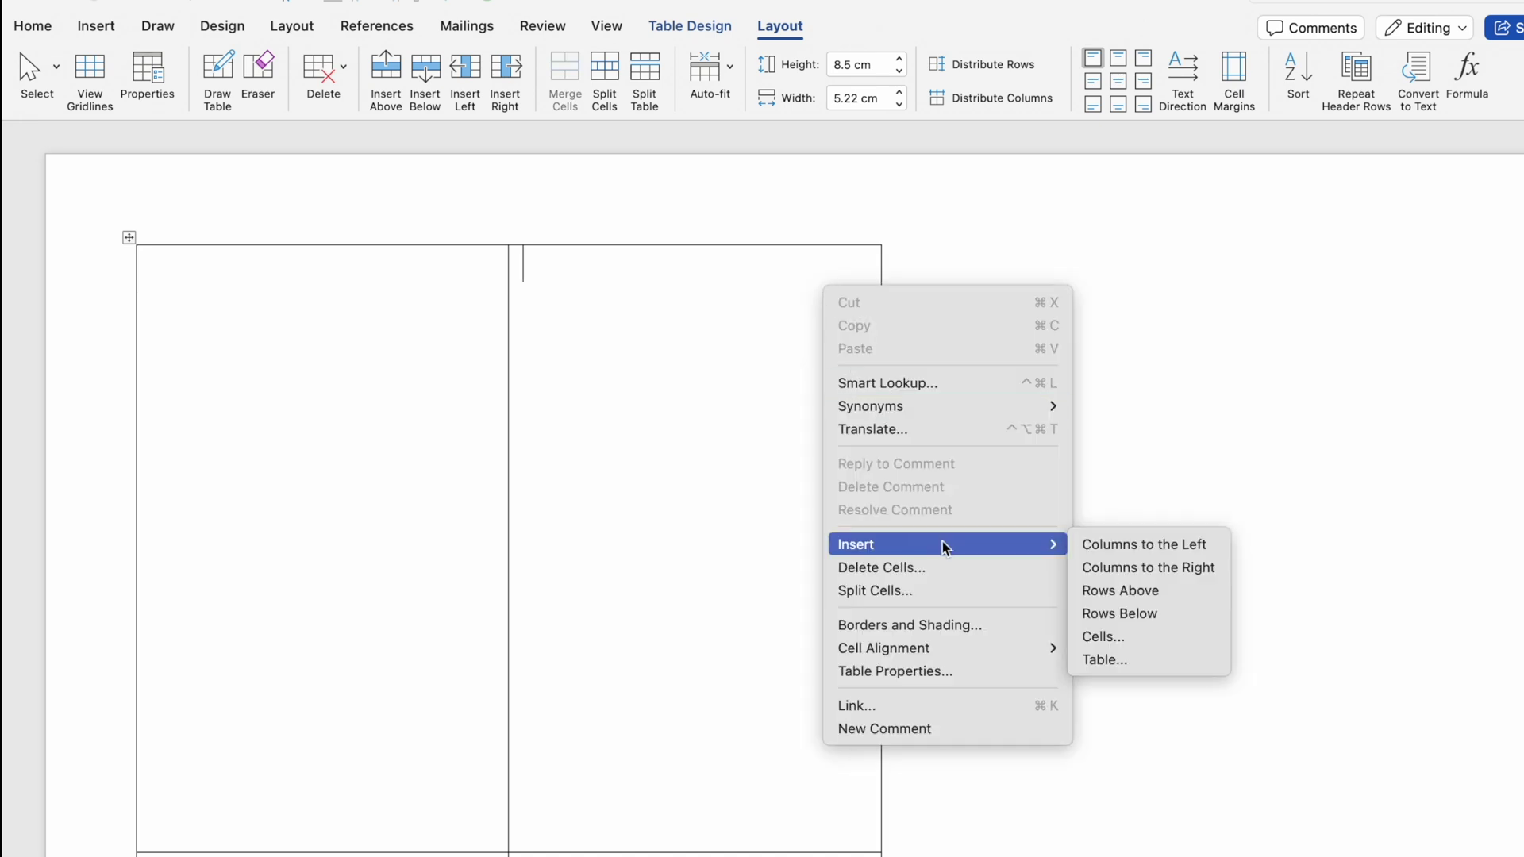
left_click(1153, 580)
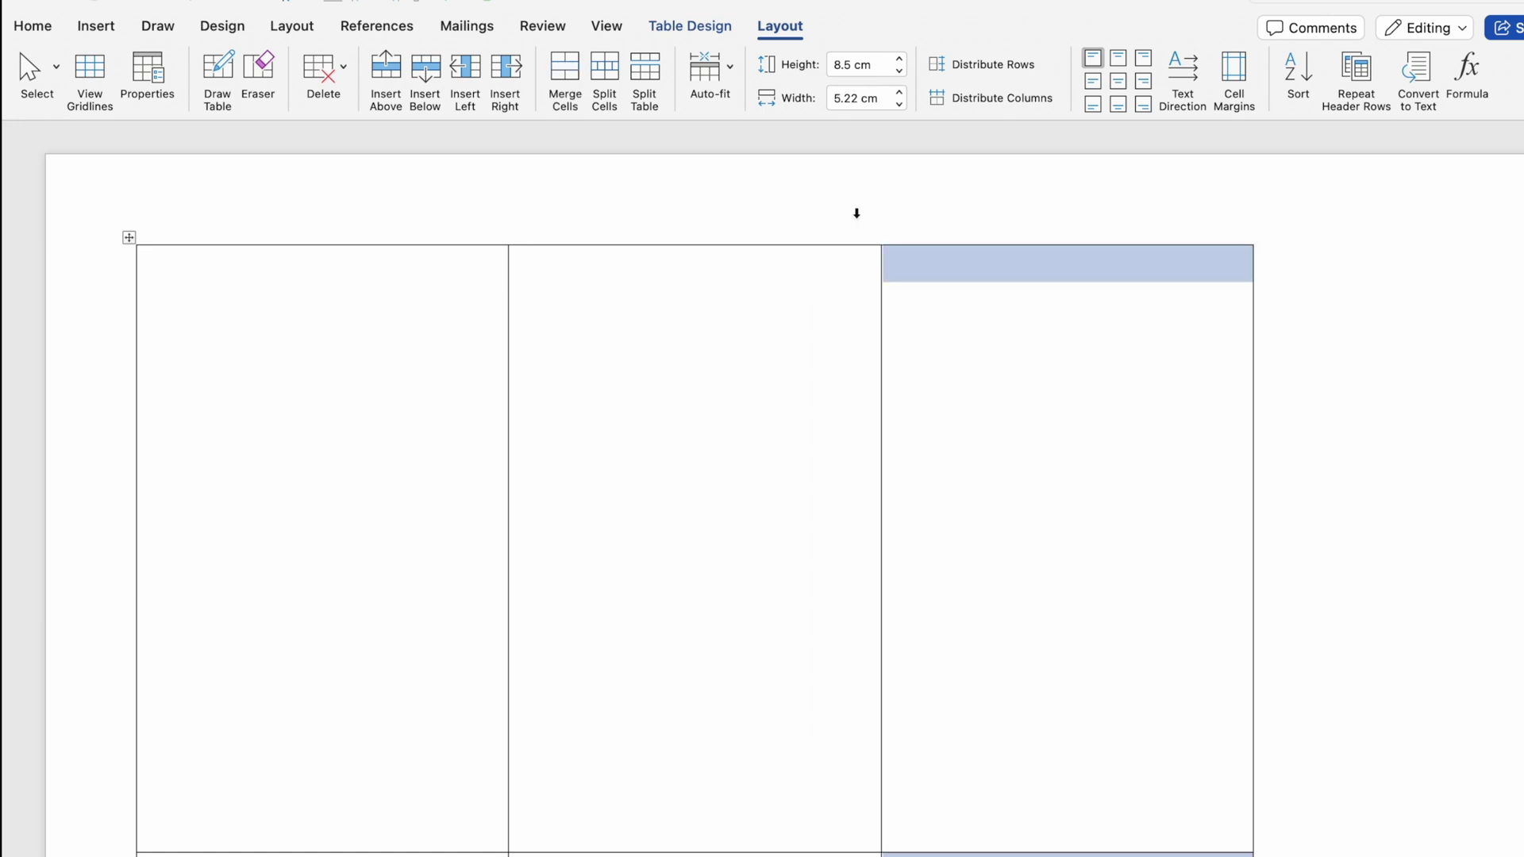
Widen all three table columns to 6.2 cm each.
left_click(286, 309)
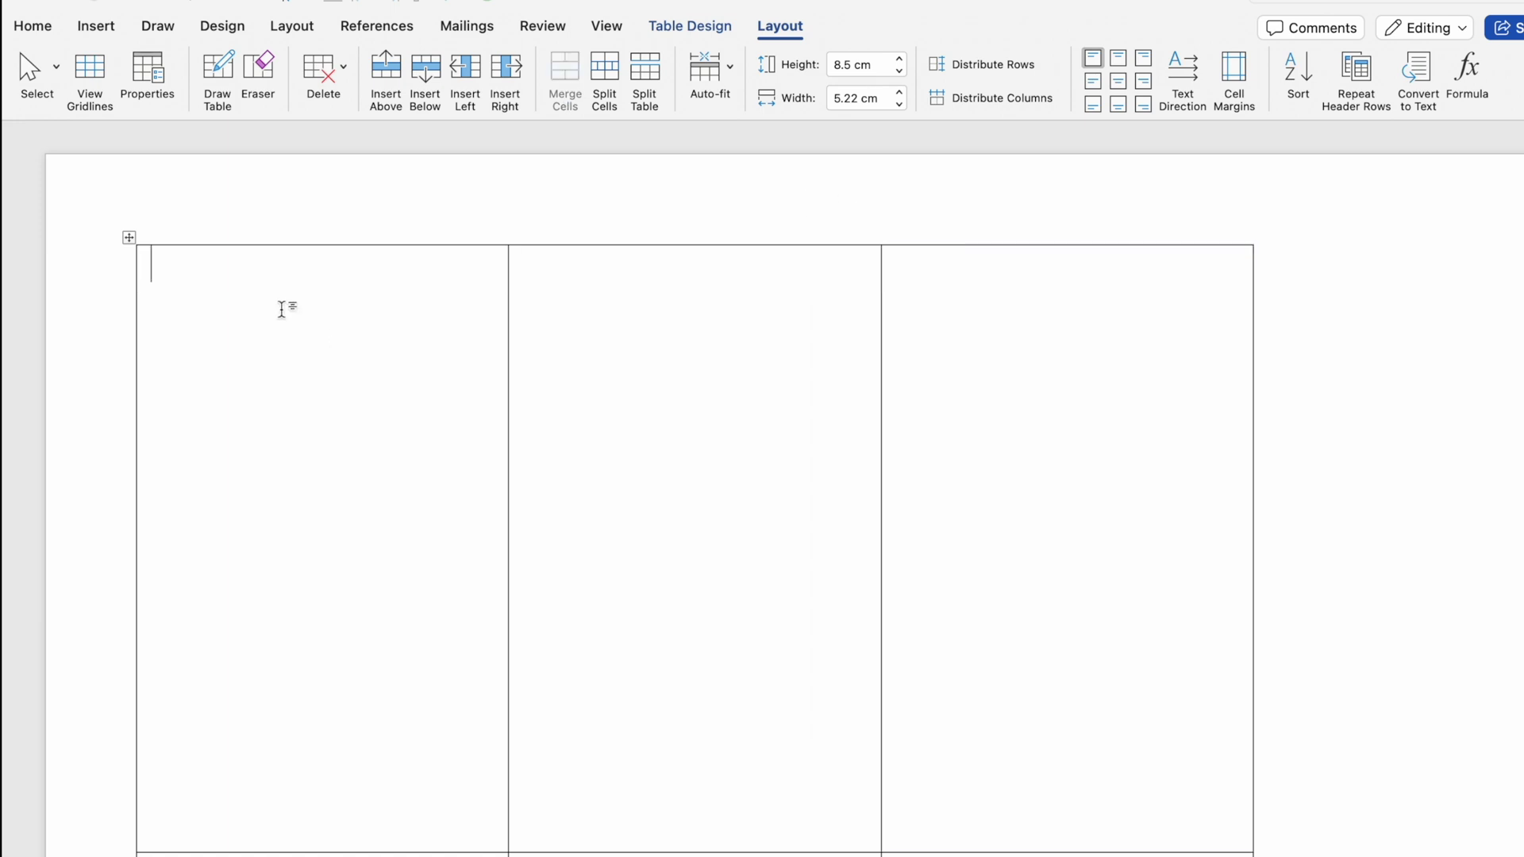
left_click(129, 238)
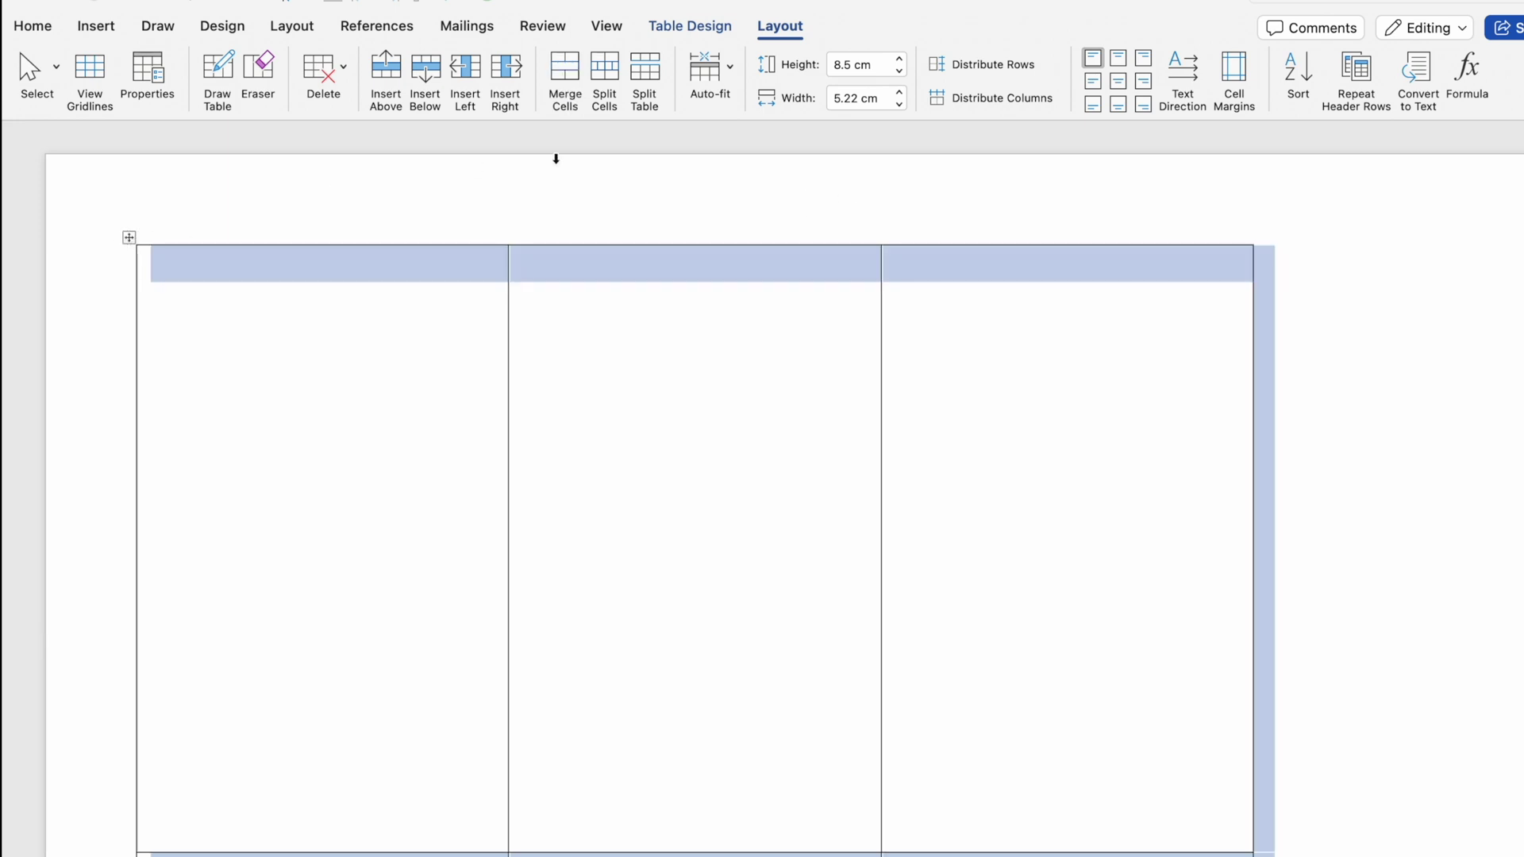
left_click(902, 93)
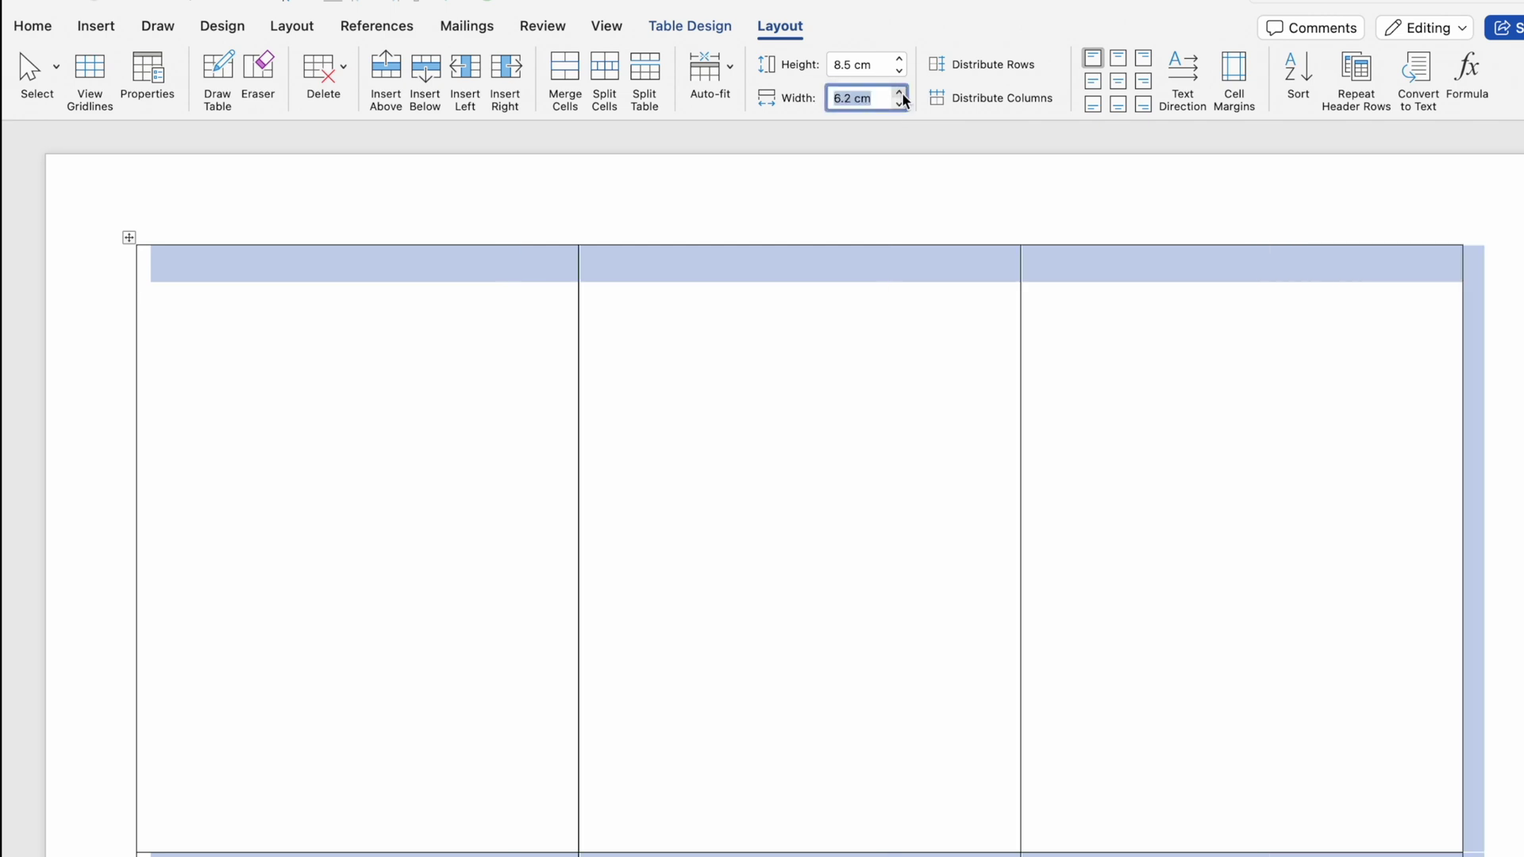
left_click(383, 300)
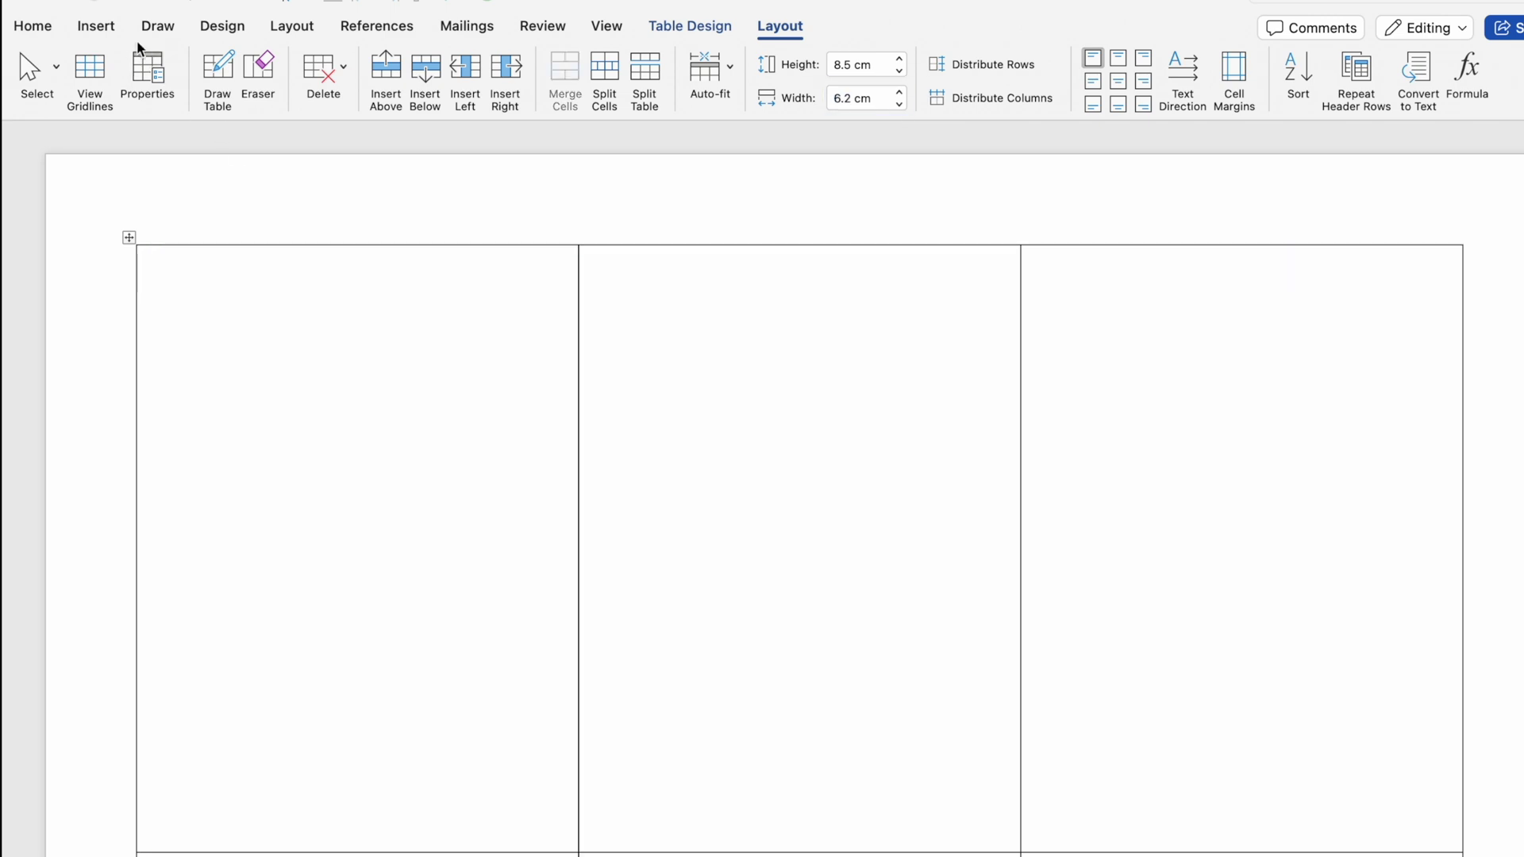
left_click(96, 26)
left_click(311, 66)
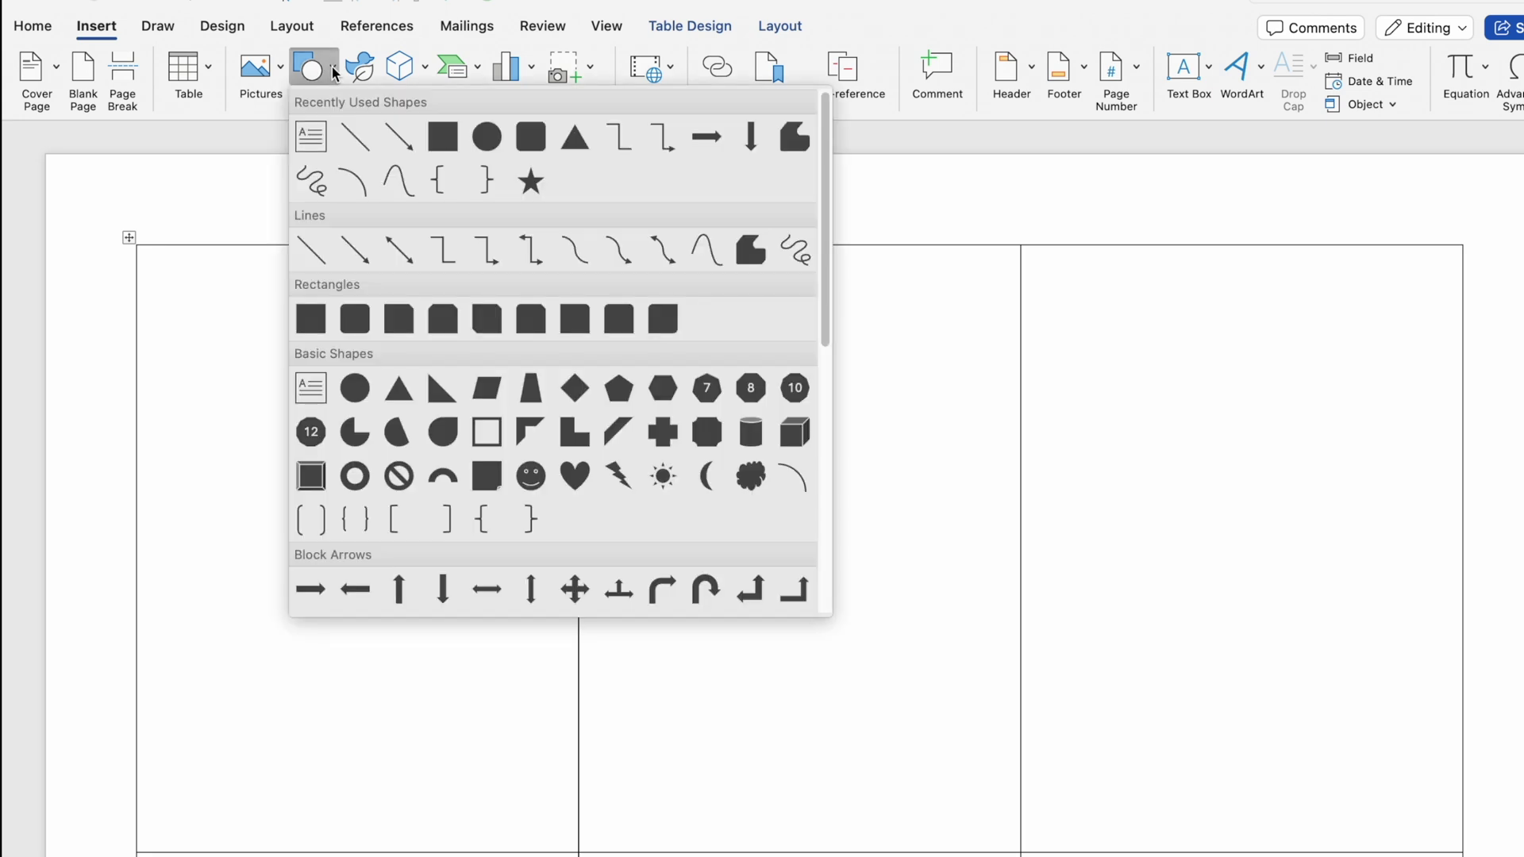
left_click(442, 141)
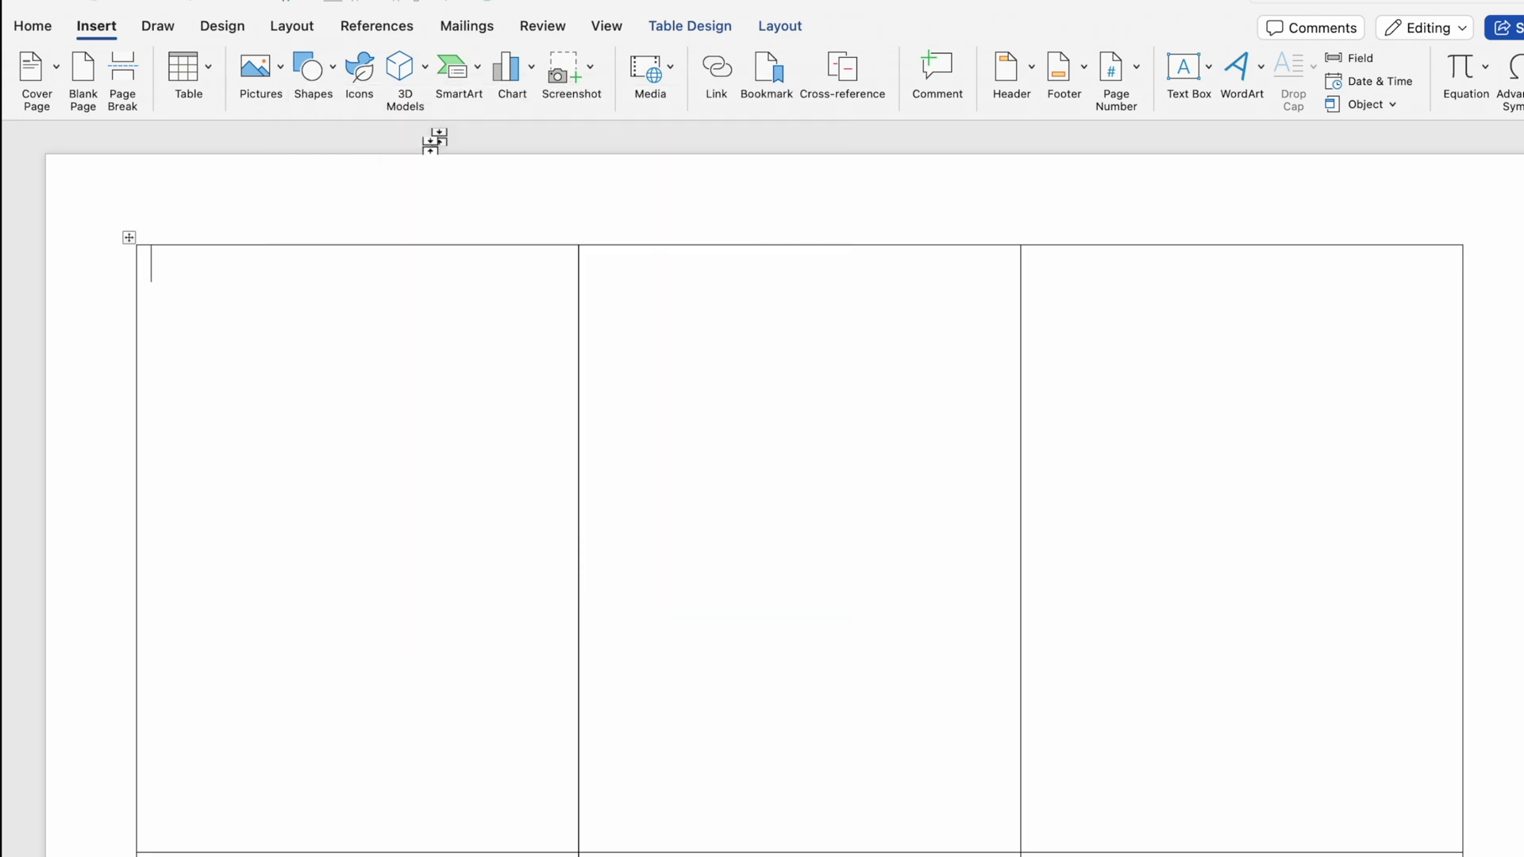
left_click(164, 286)
left_click_drag(353, 376, 577, 377)
left_click_drag(165, 377, 148, 377)
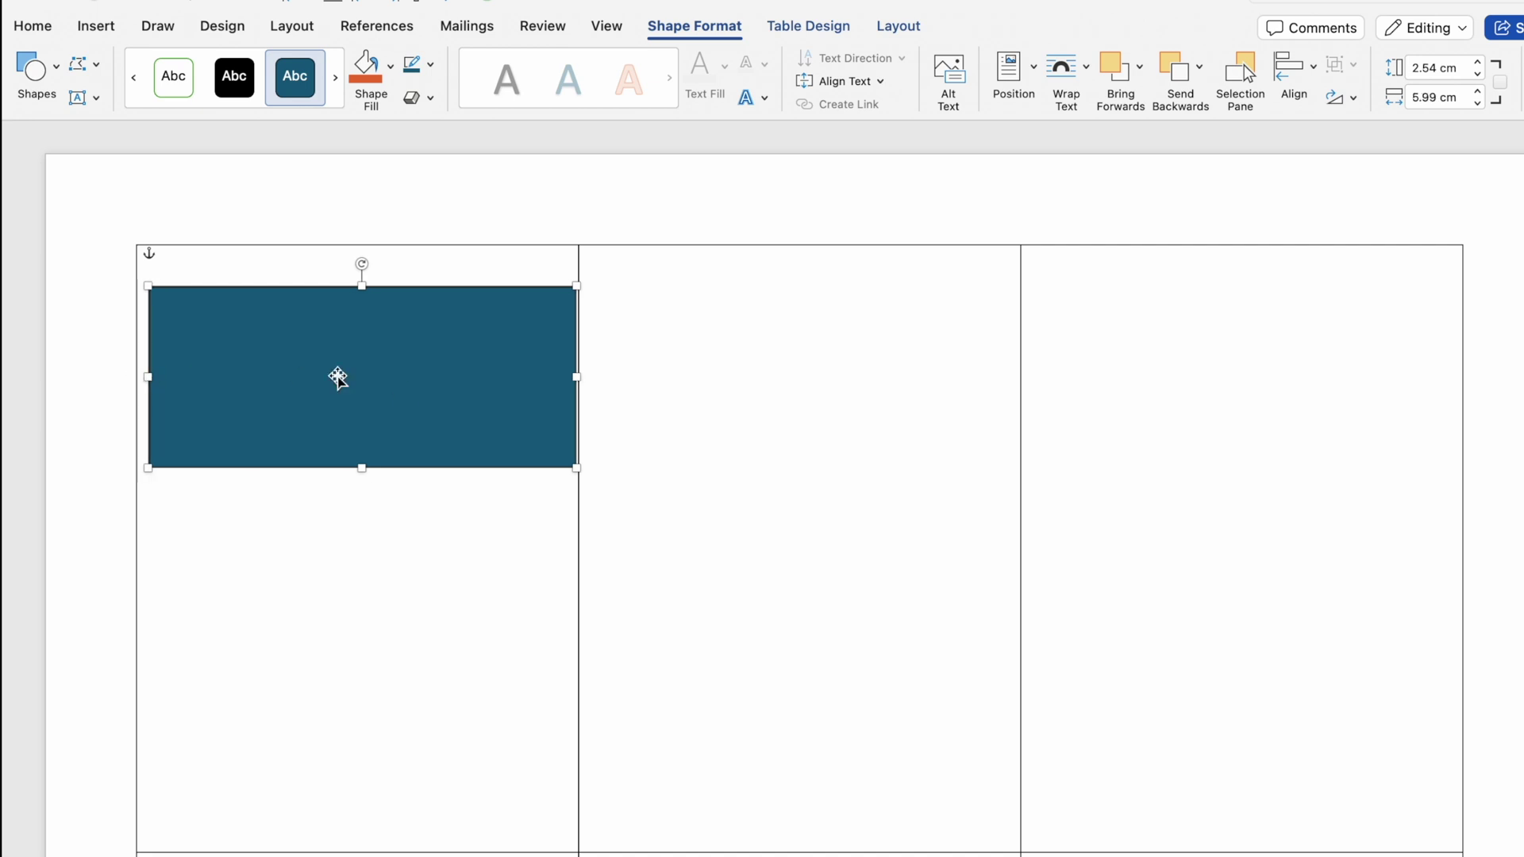
key("BackSpace")
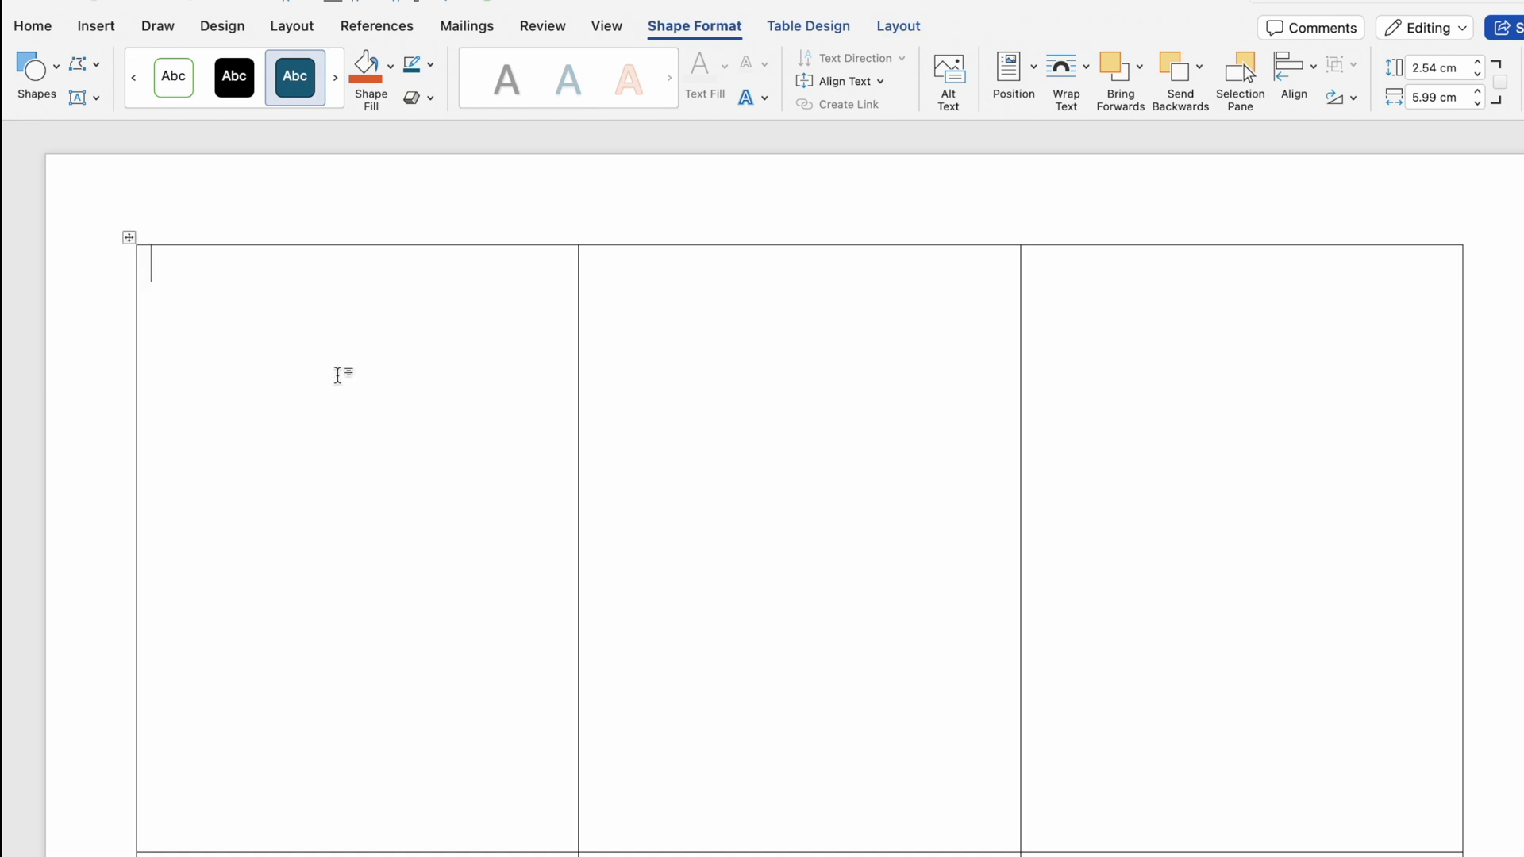
Insert the picture file Picture 2.png from the Desktop into the first table cell.
left_click(93, 28)
left_click(258, 67)
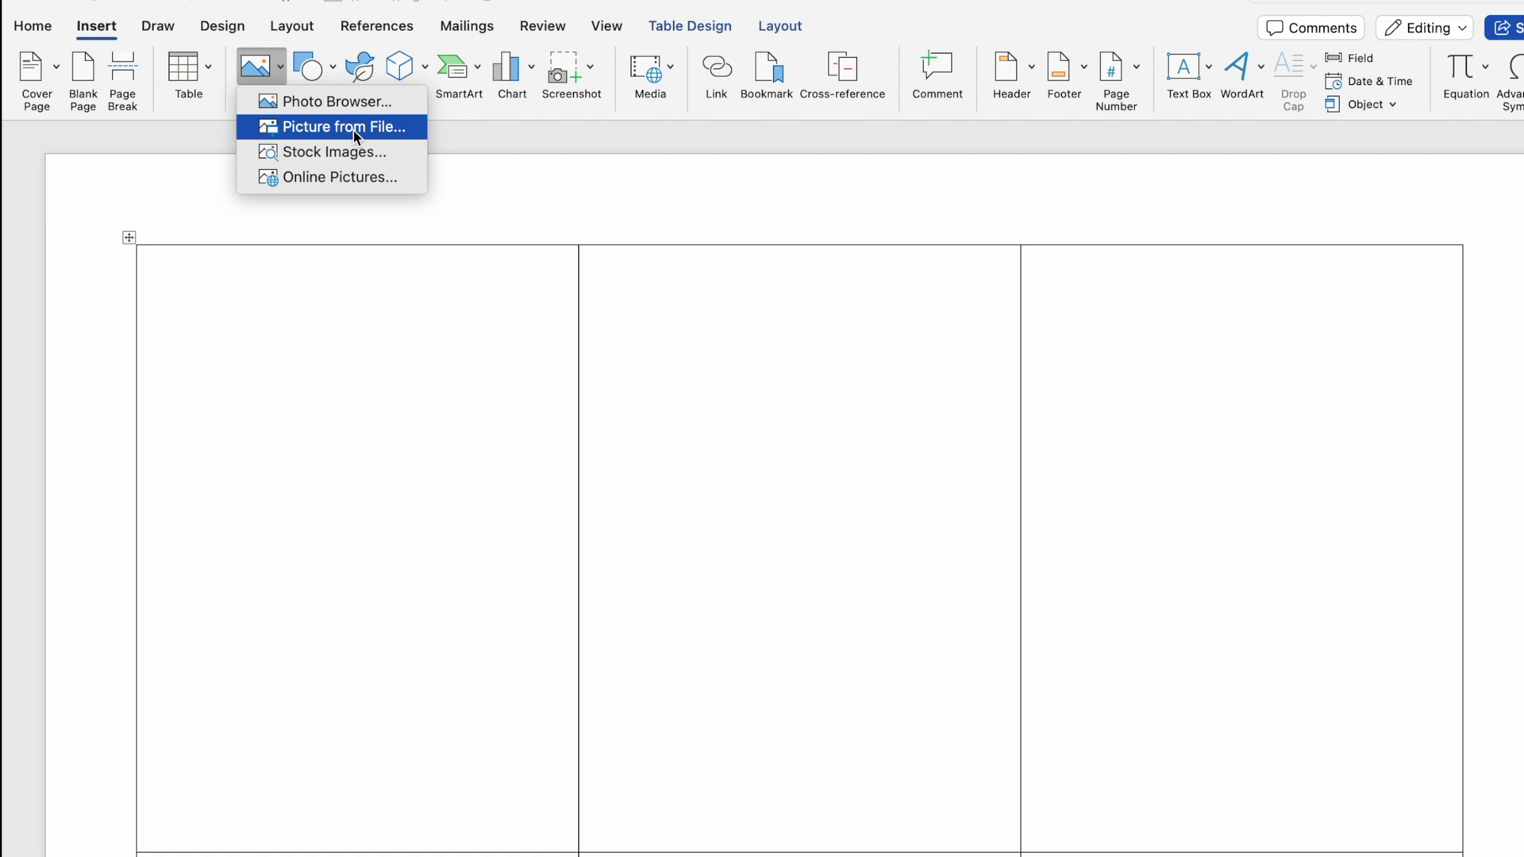
left_click(354, 130)
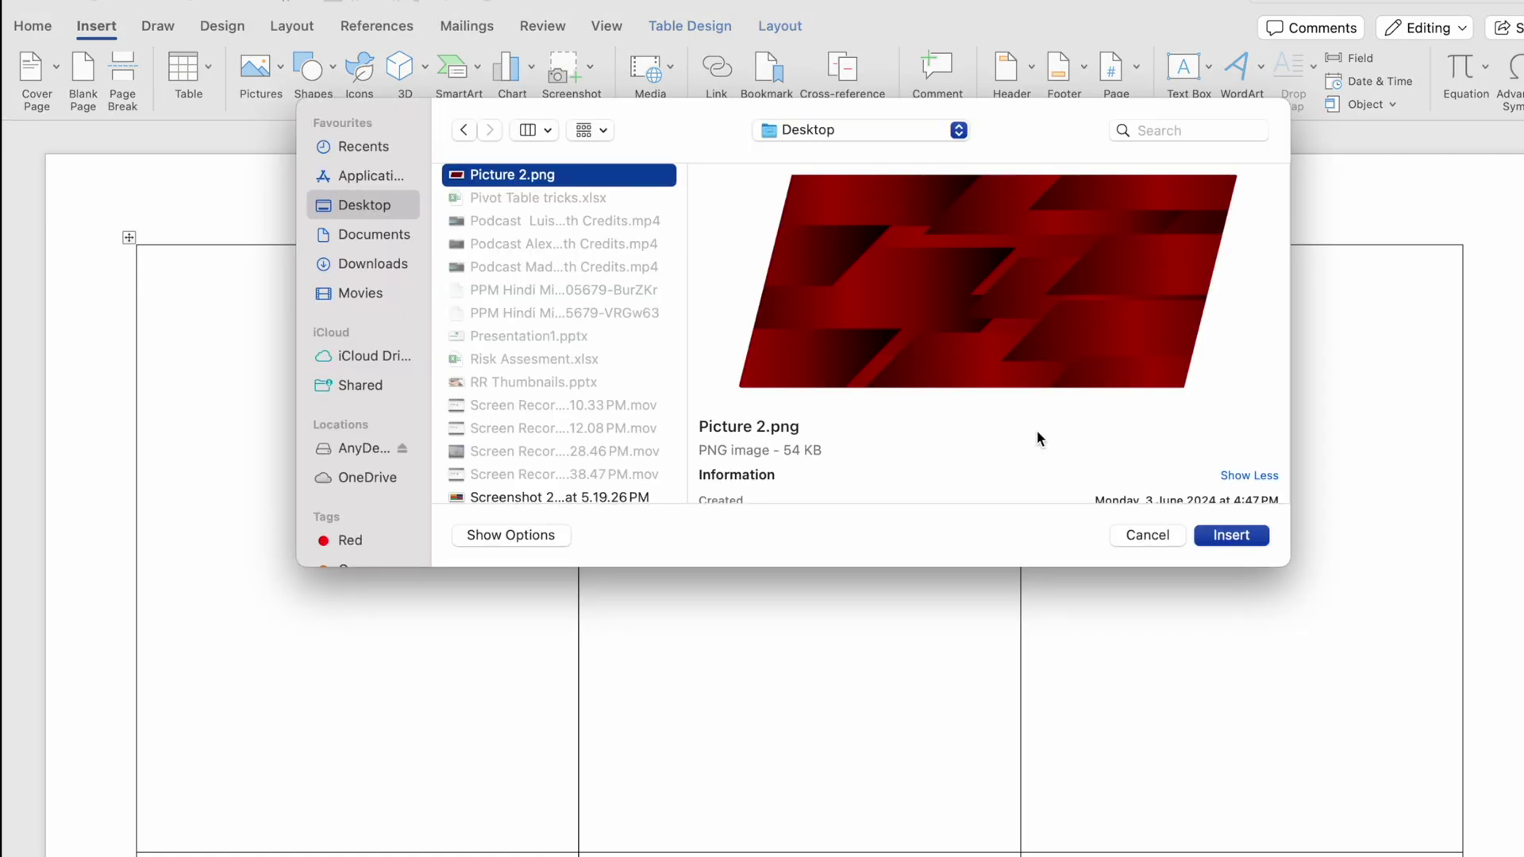
left_click(1250, 535)
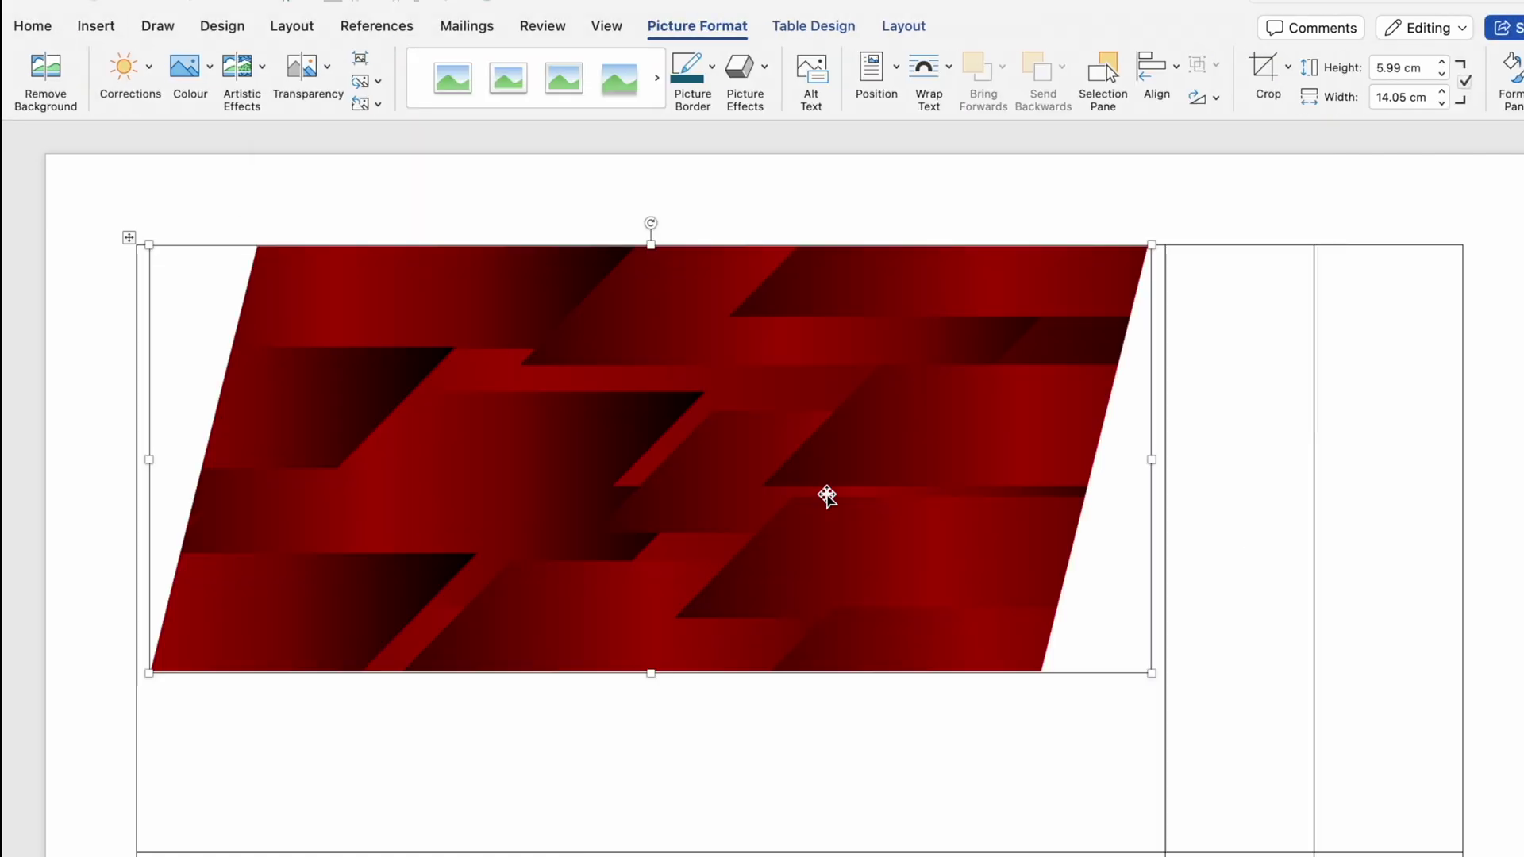
Place the red picture in front of the text, shrink it to about 7.94 × 3.39 cm and move it lower over the first row.
right_click(902, 393)
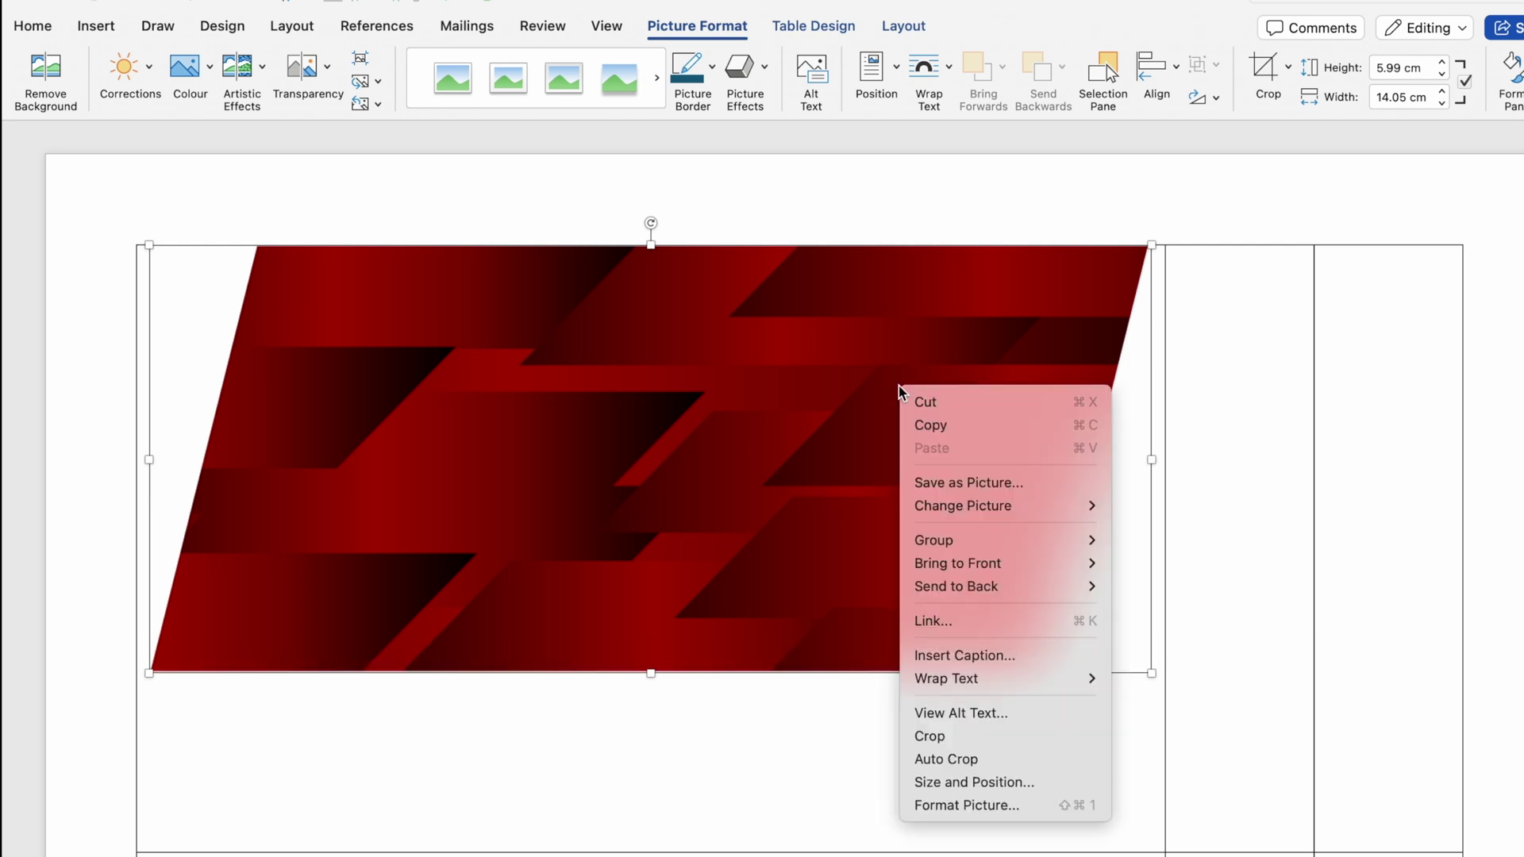
mouse_move(1019, 680)
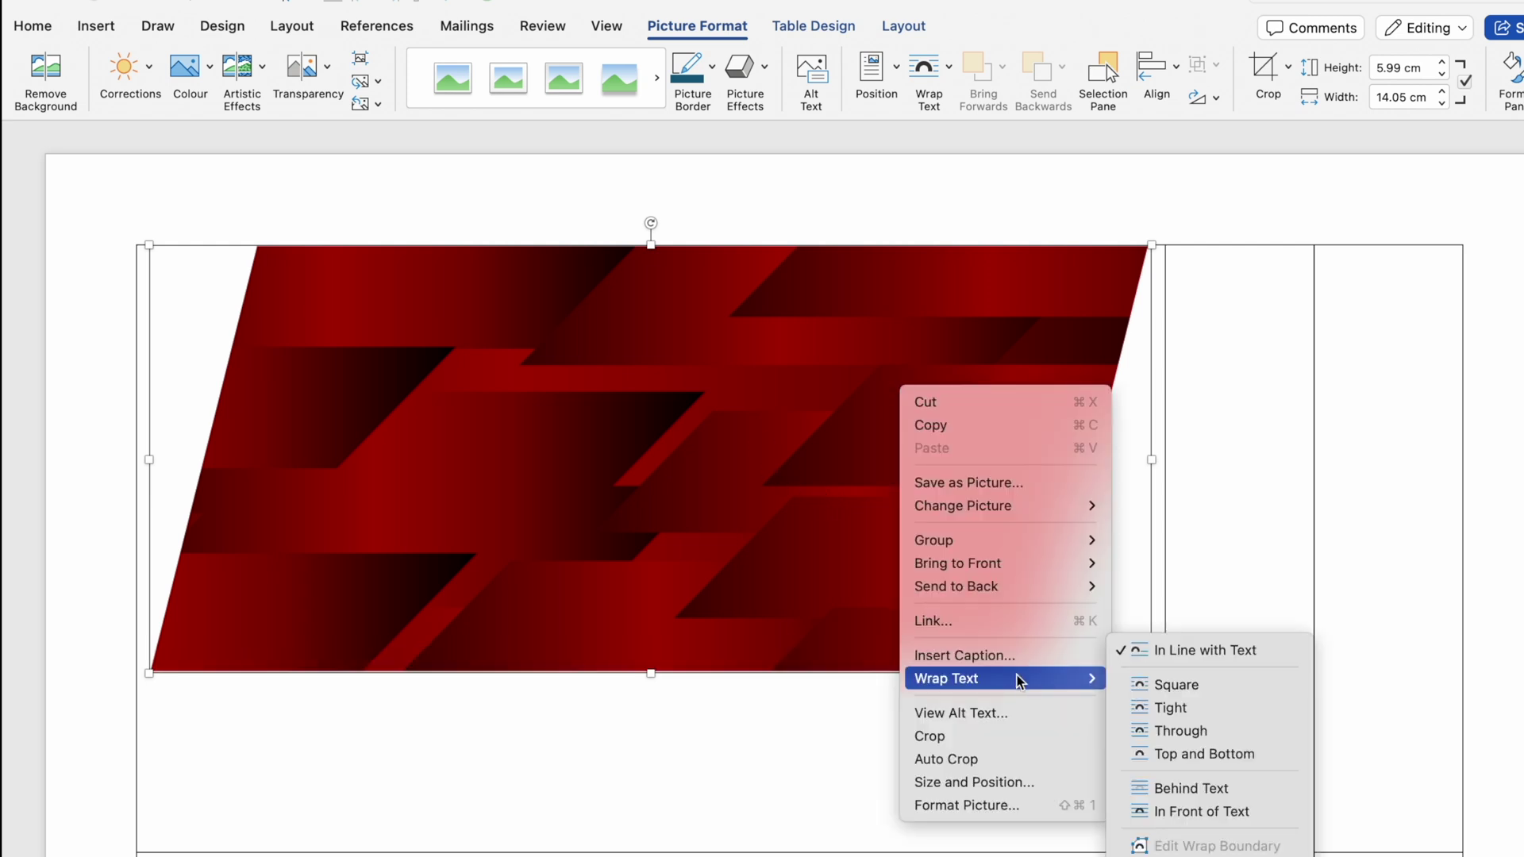
left_click(1258, 813)
left_click_drag(1150, 673, 715, 469)
left_click_drag(518, 368, 557, 471)
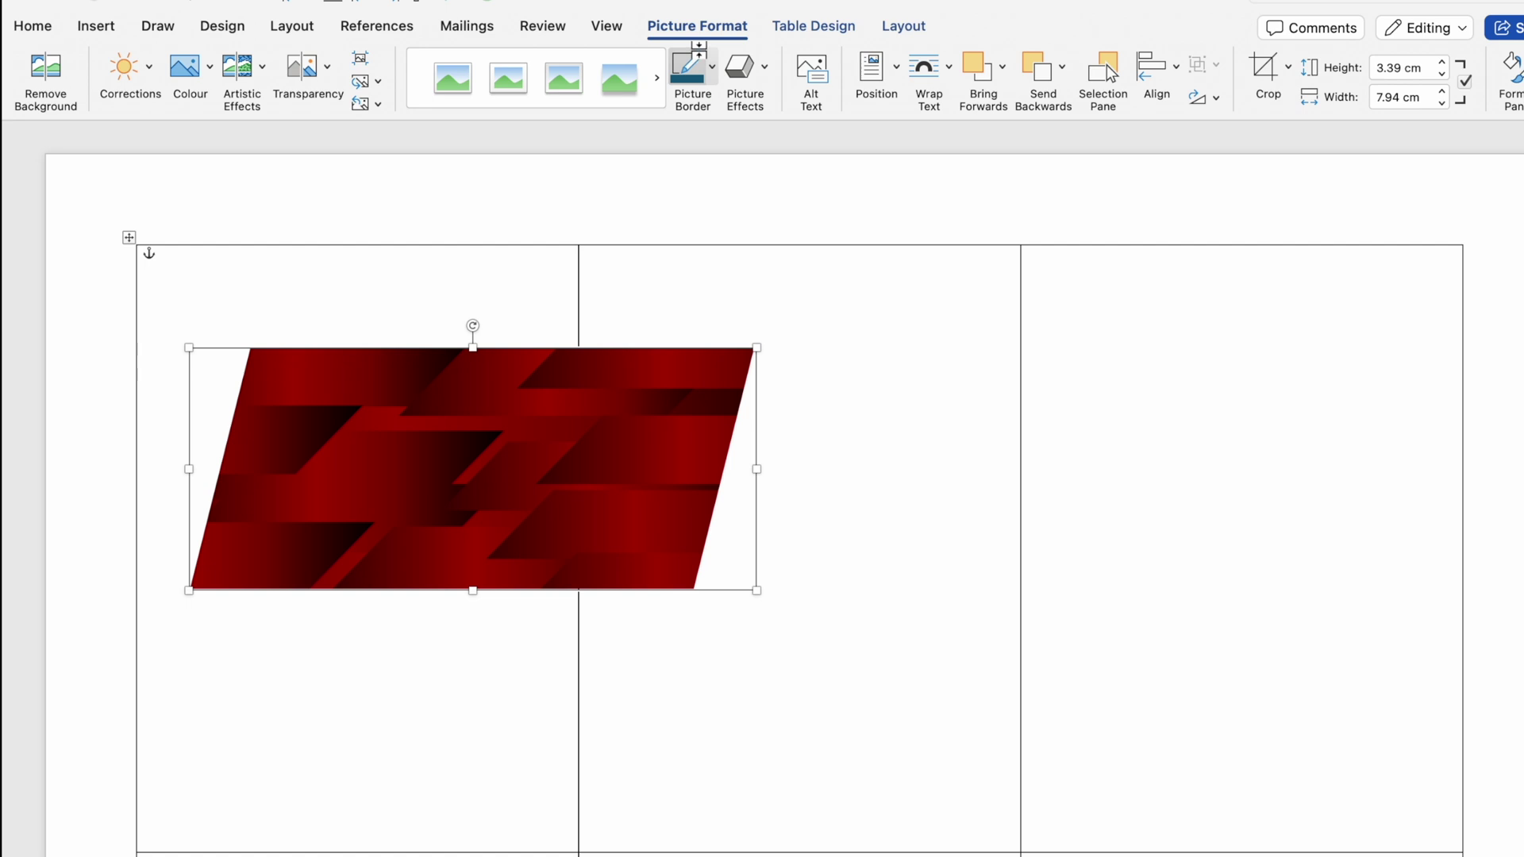
Crop the red picture to a right triangle shape.
left_click(1289, 67)
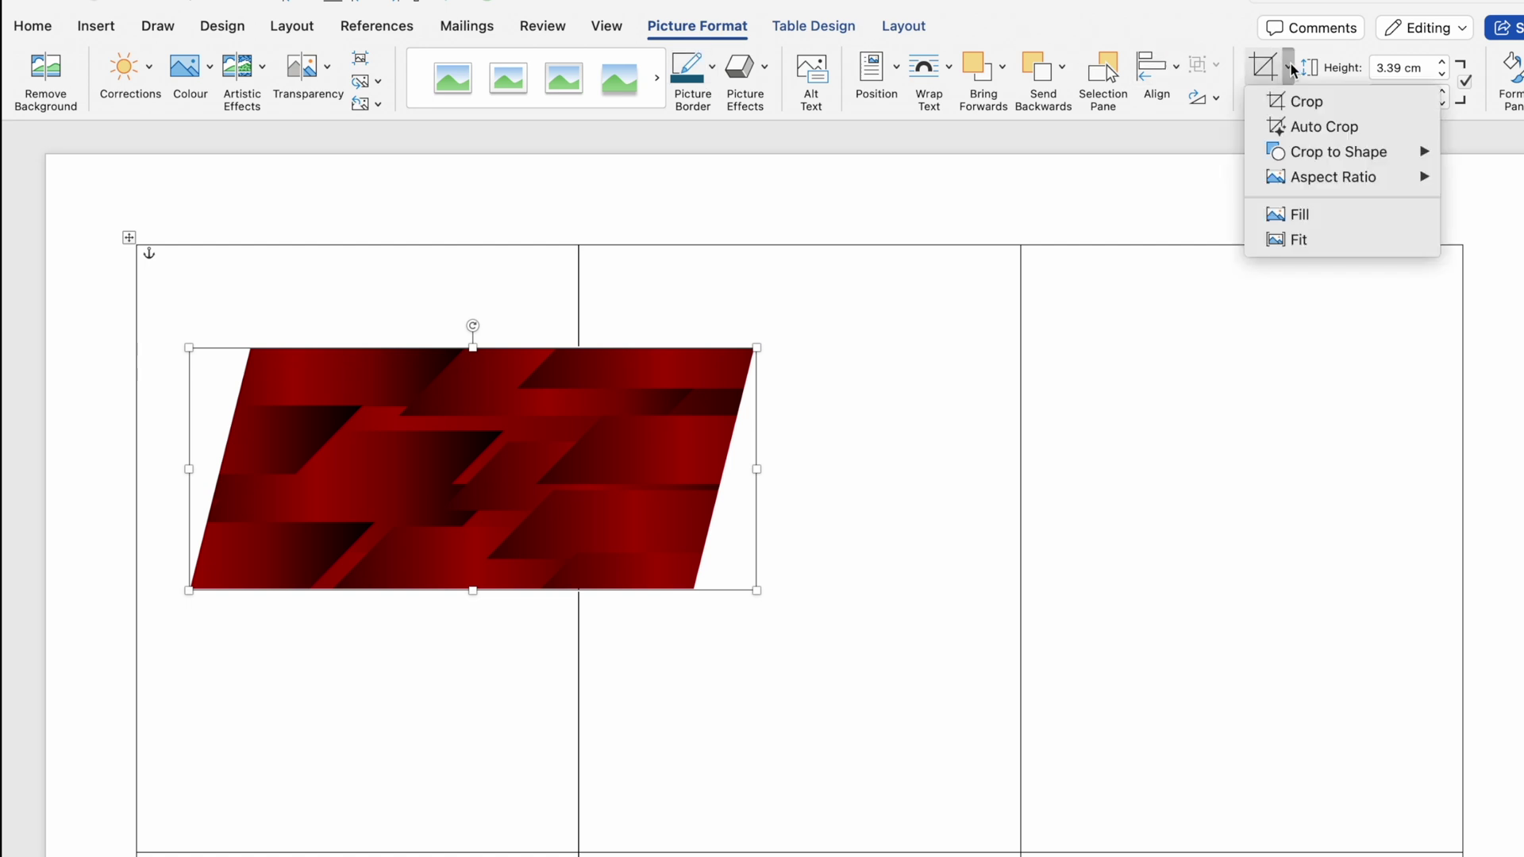
mouse_move(1351, 159)
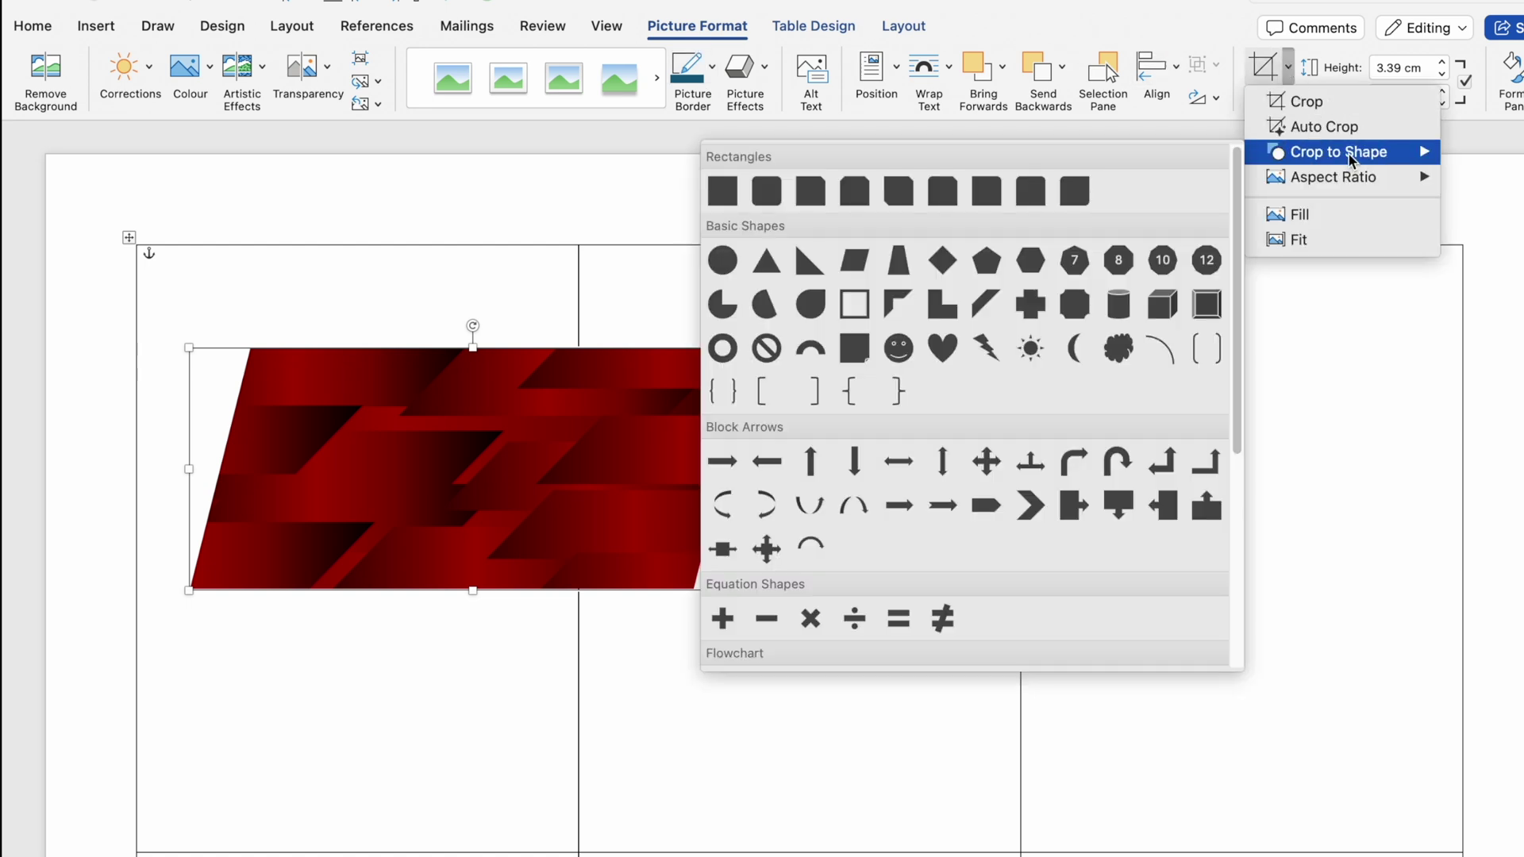
left_click(809, 262)
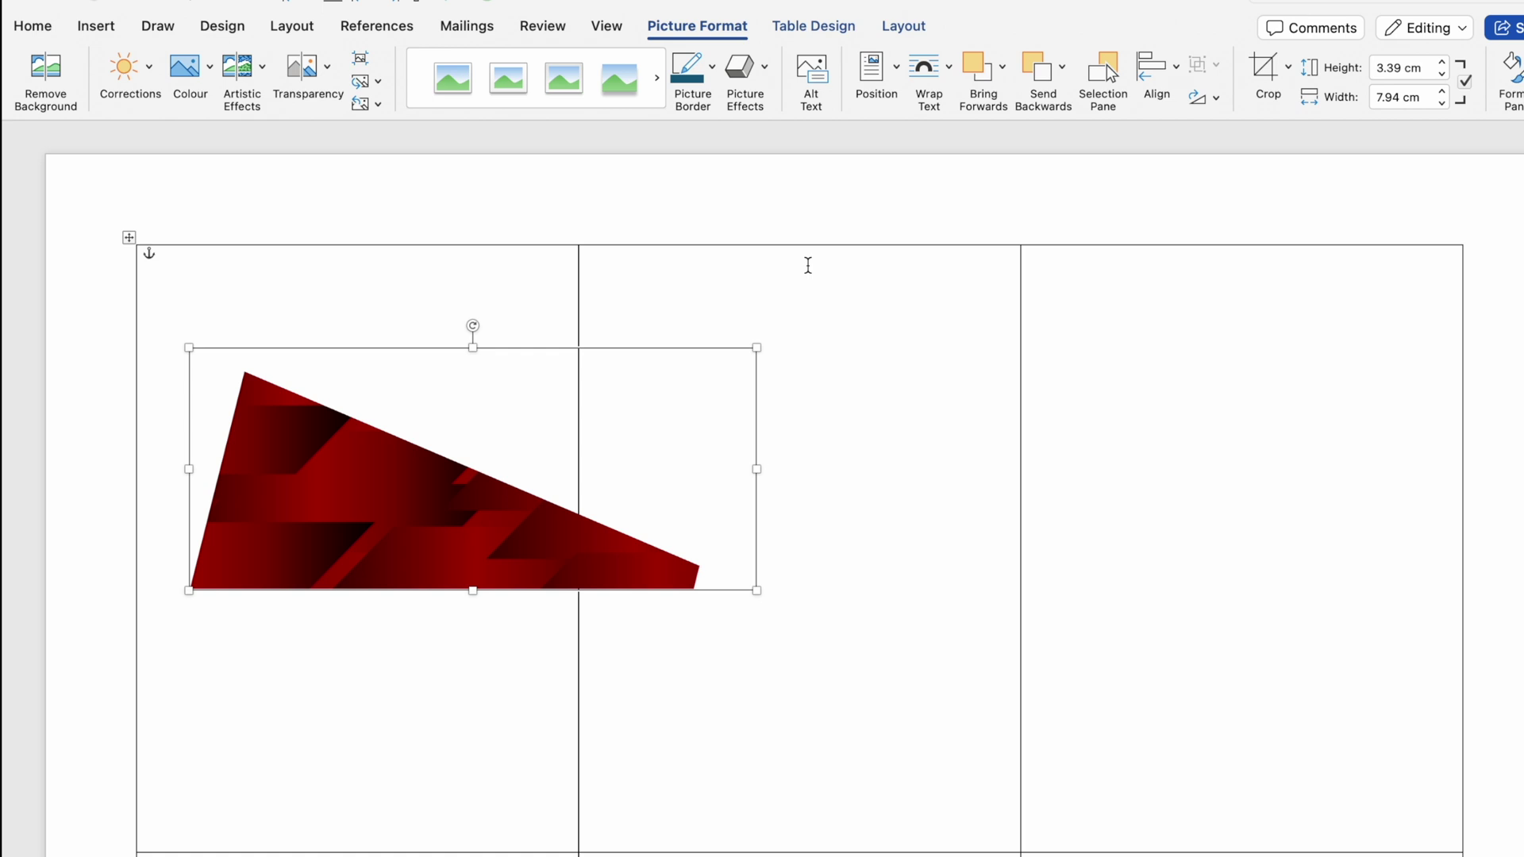
Crop the slanted part off the red picture's left side to a width of about 7 cm and flip the picture vertically.
left_click(1265, 67)
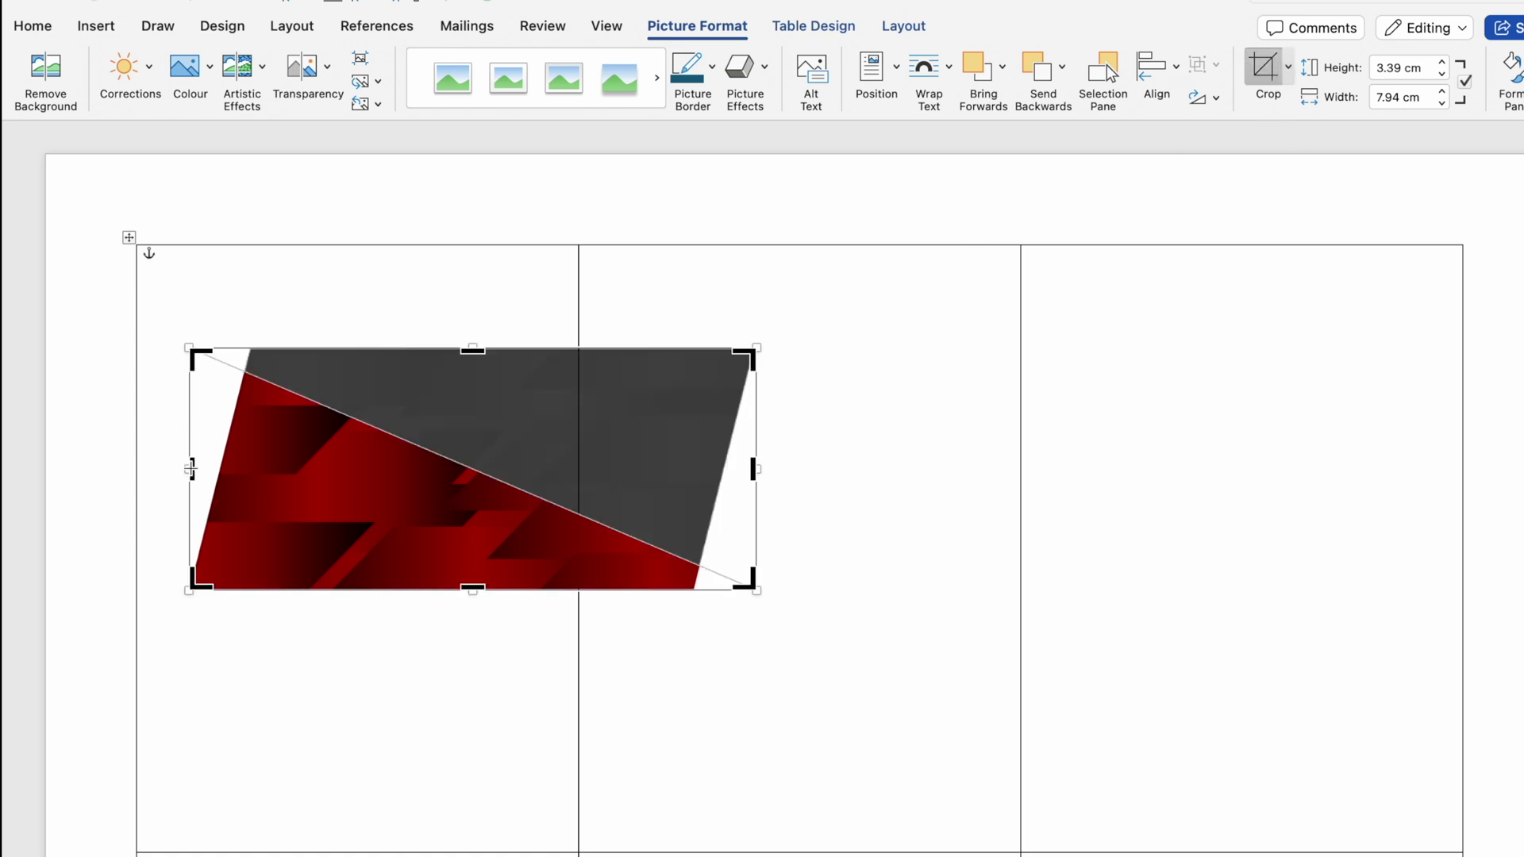
left_click_drag(189, 469, 259, 469)
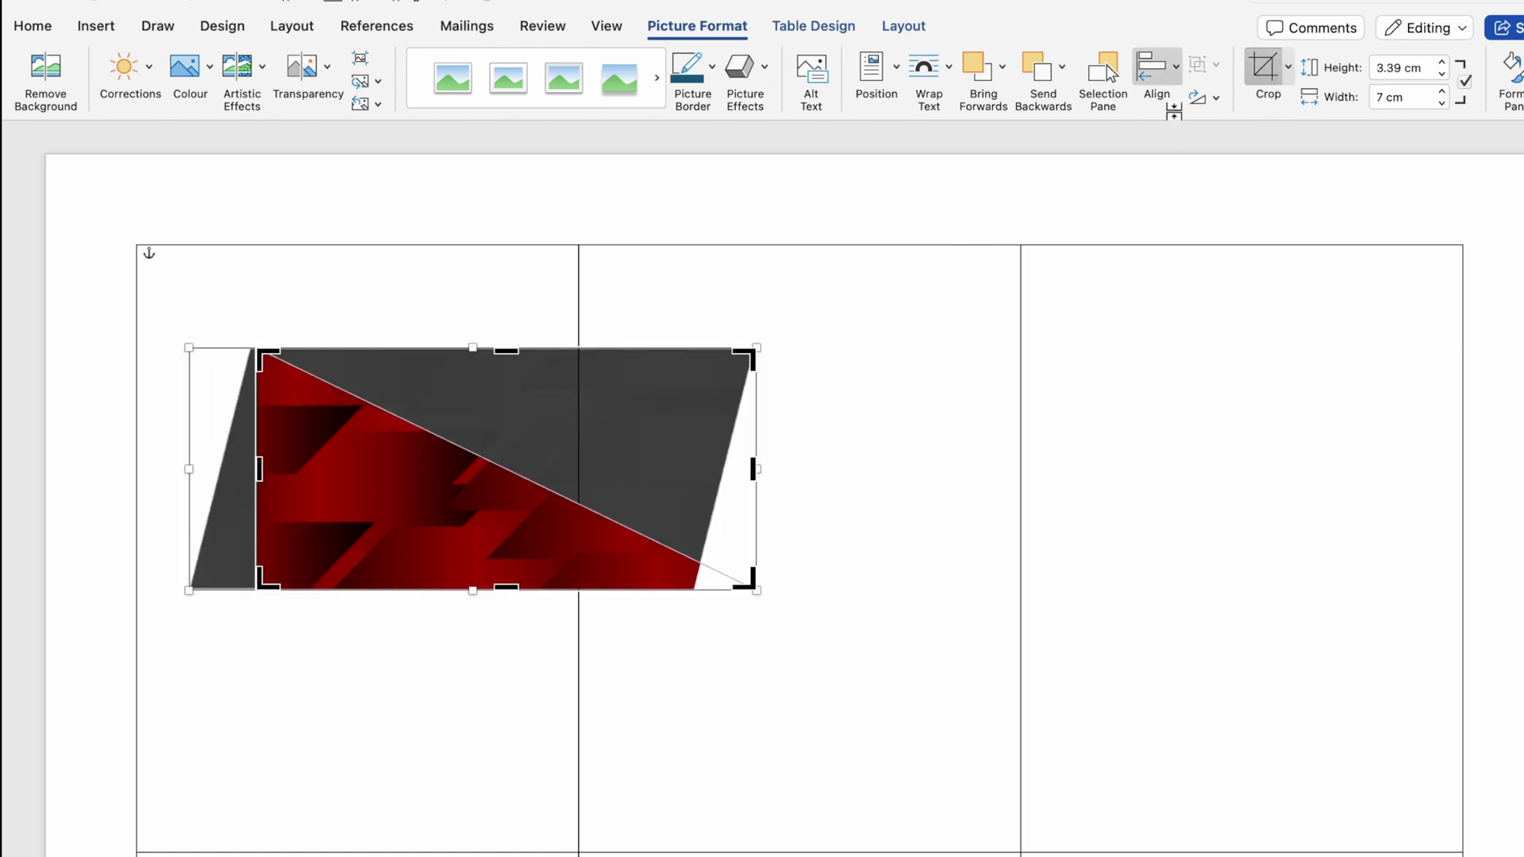
left_click(1217, 100)
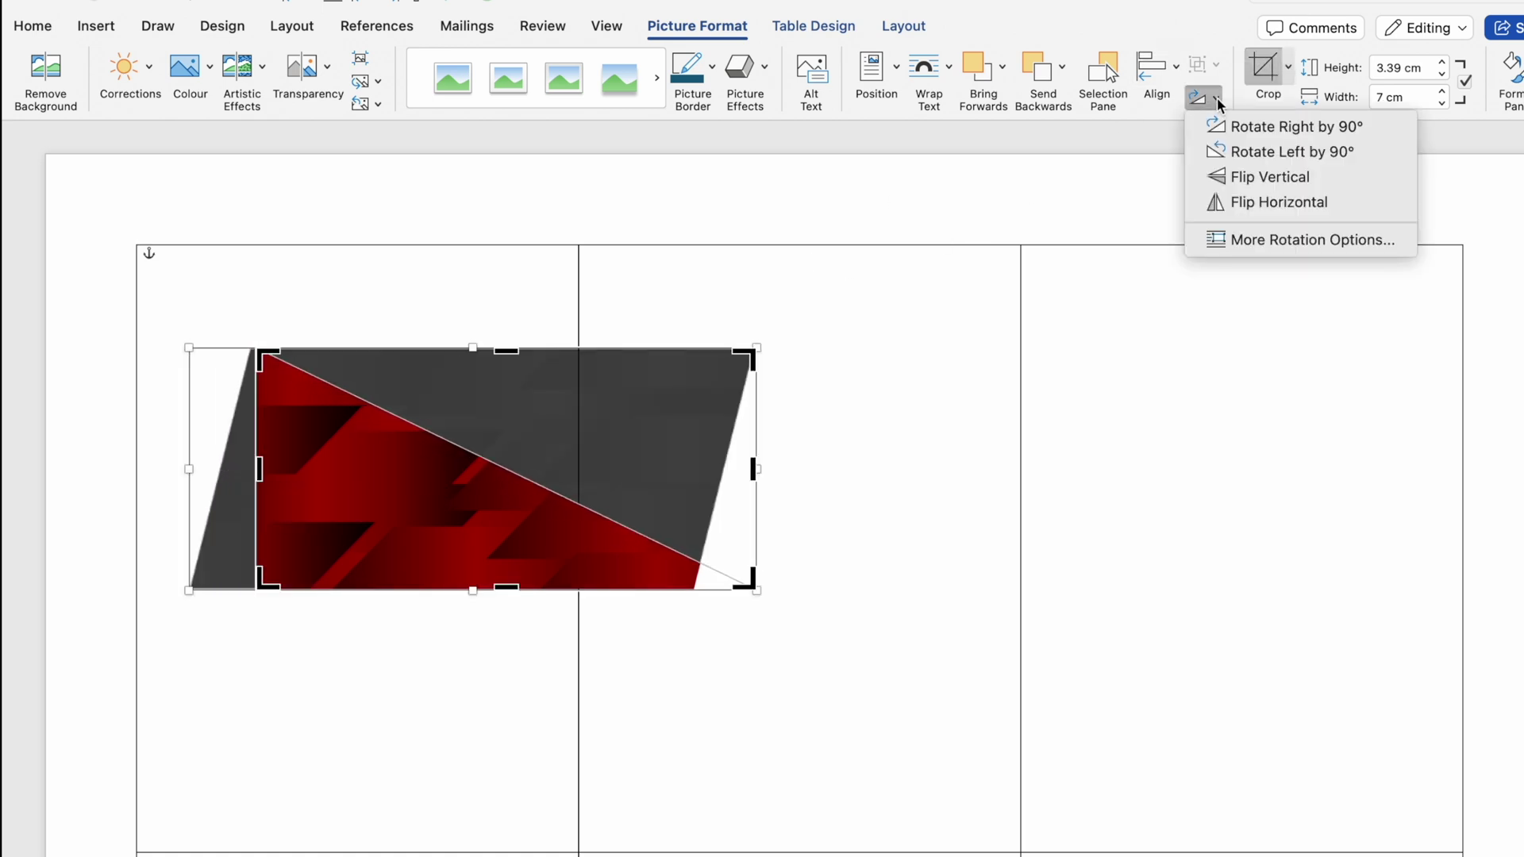
left_click(1303, 182)
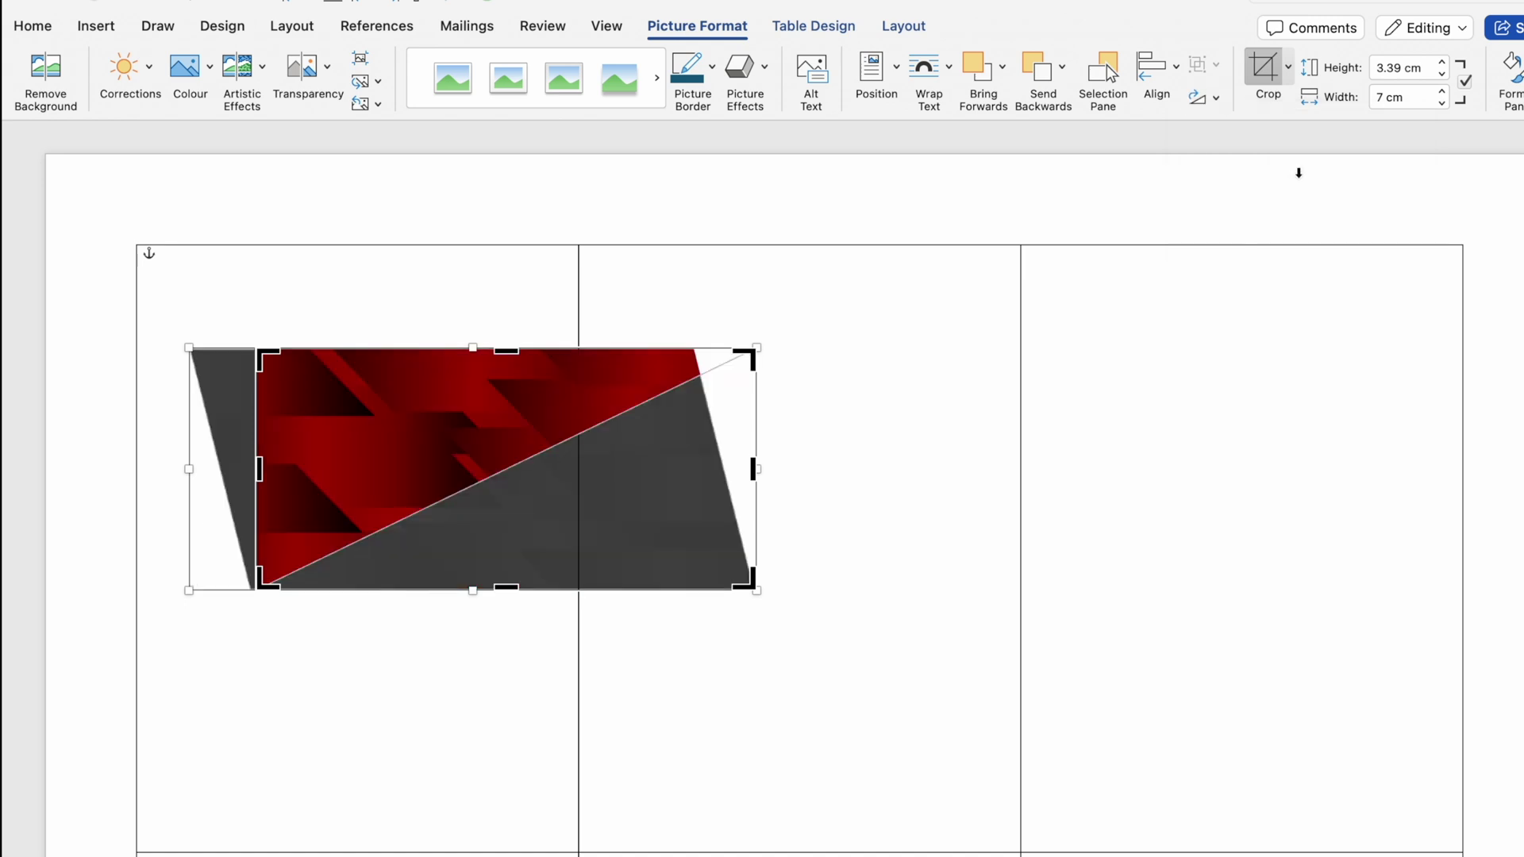
left_click(646, 193)
Move the red picture into the upper-left corner of the first cell and resize it to about 6.46 × 3.85 cm.
left_click_drag(510, 412, 401, 317)
left_click(439, 310)
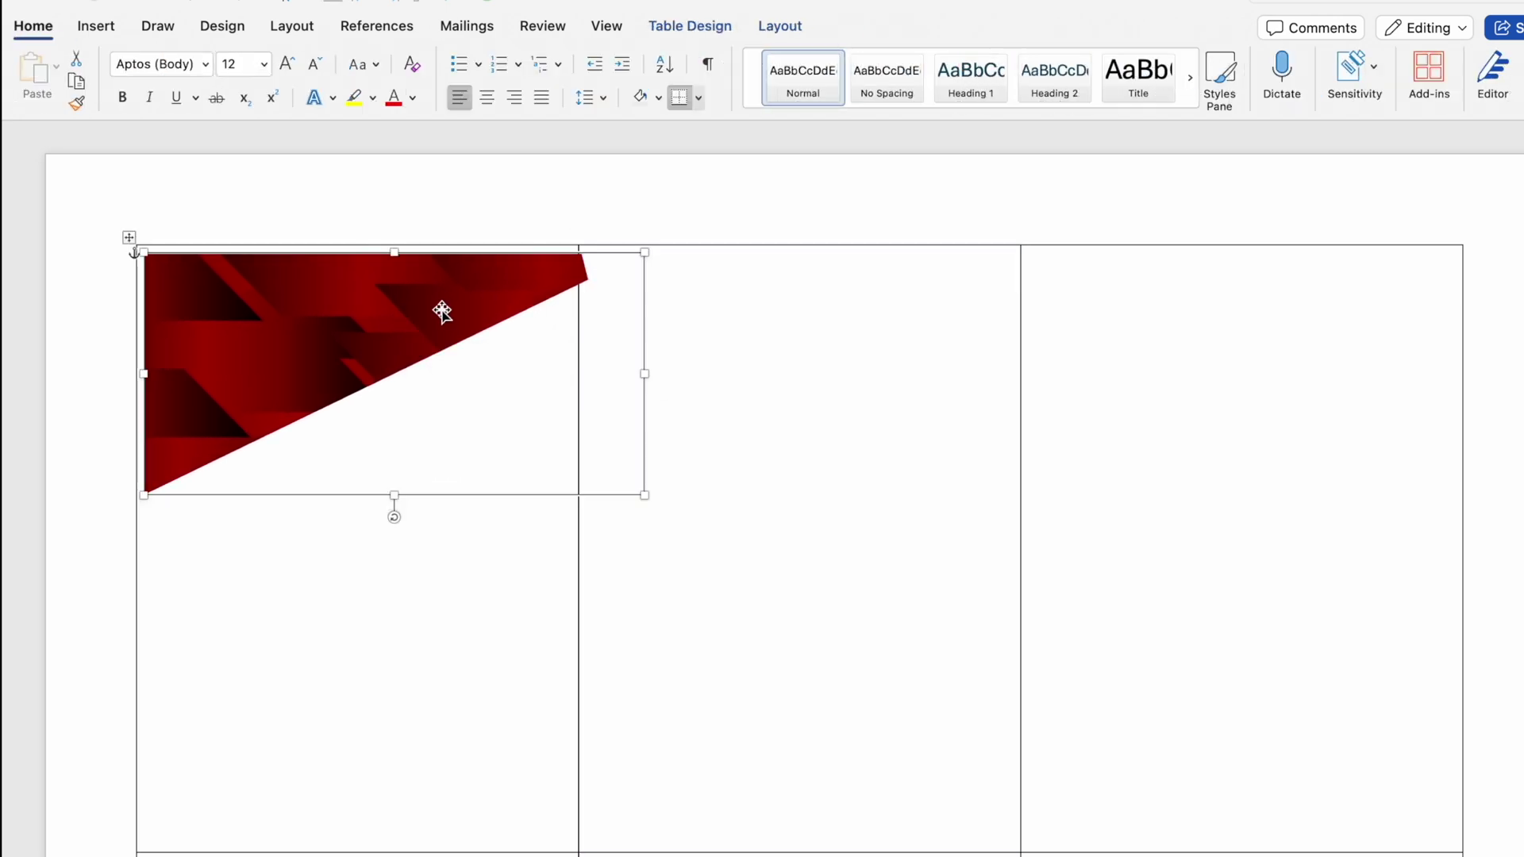
left_click_drag(644, 363, 604, 363)
left_click_drag(374, 499, 373, 529)
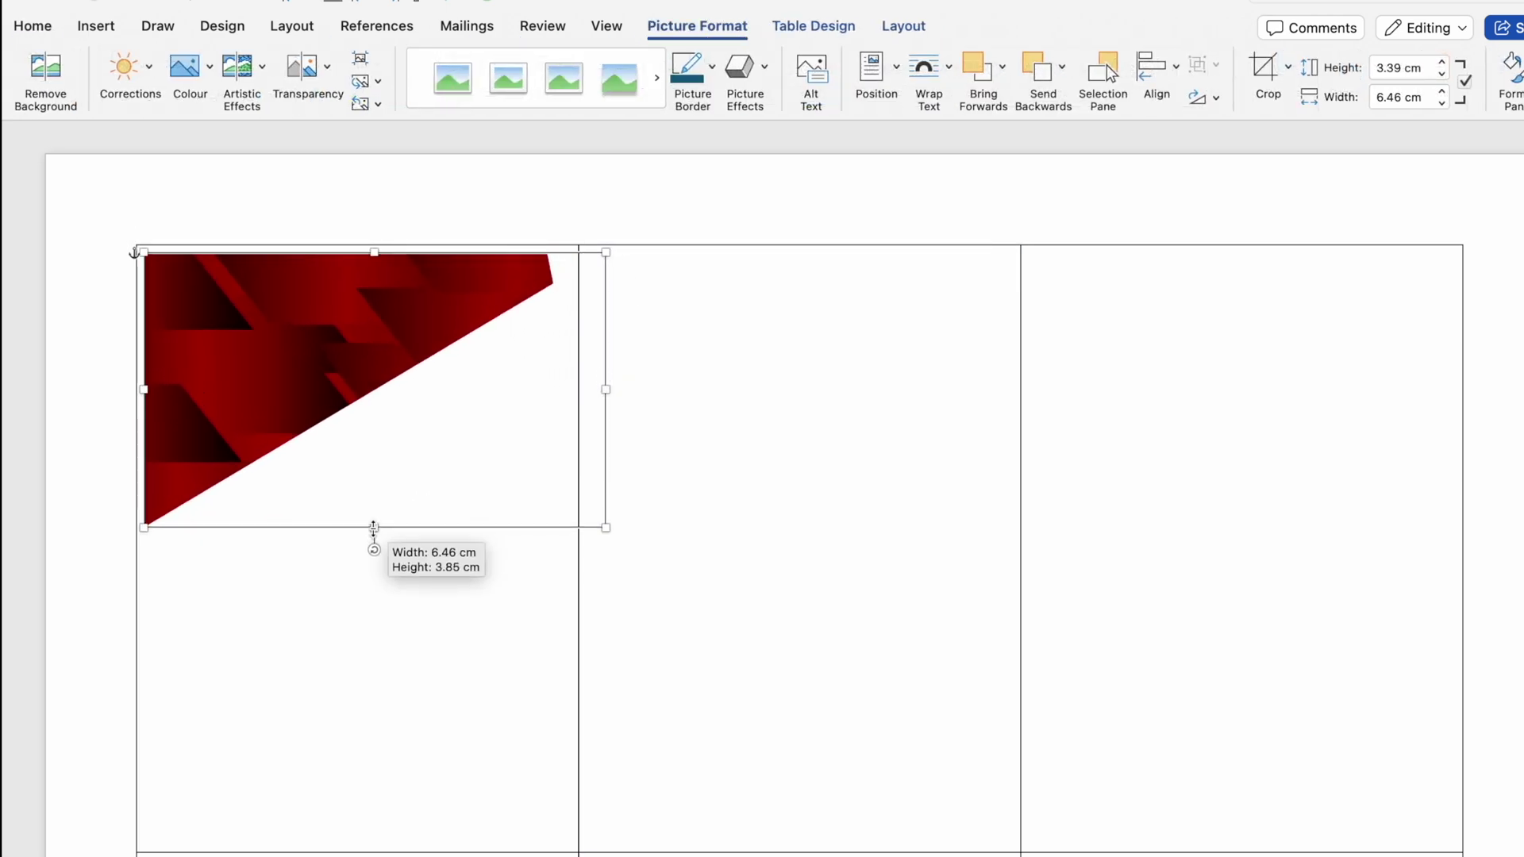
Save the red picture as the PNG file Shape 1.png in the ID Card folder.
left_click(291, 315)
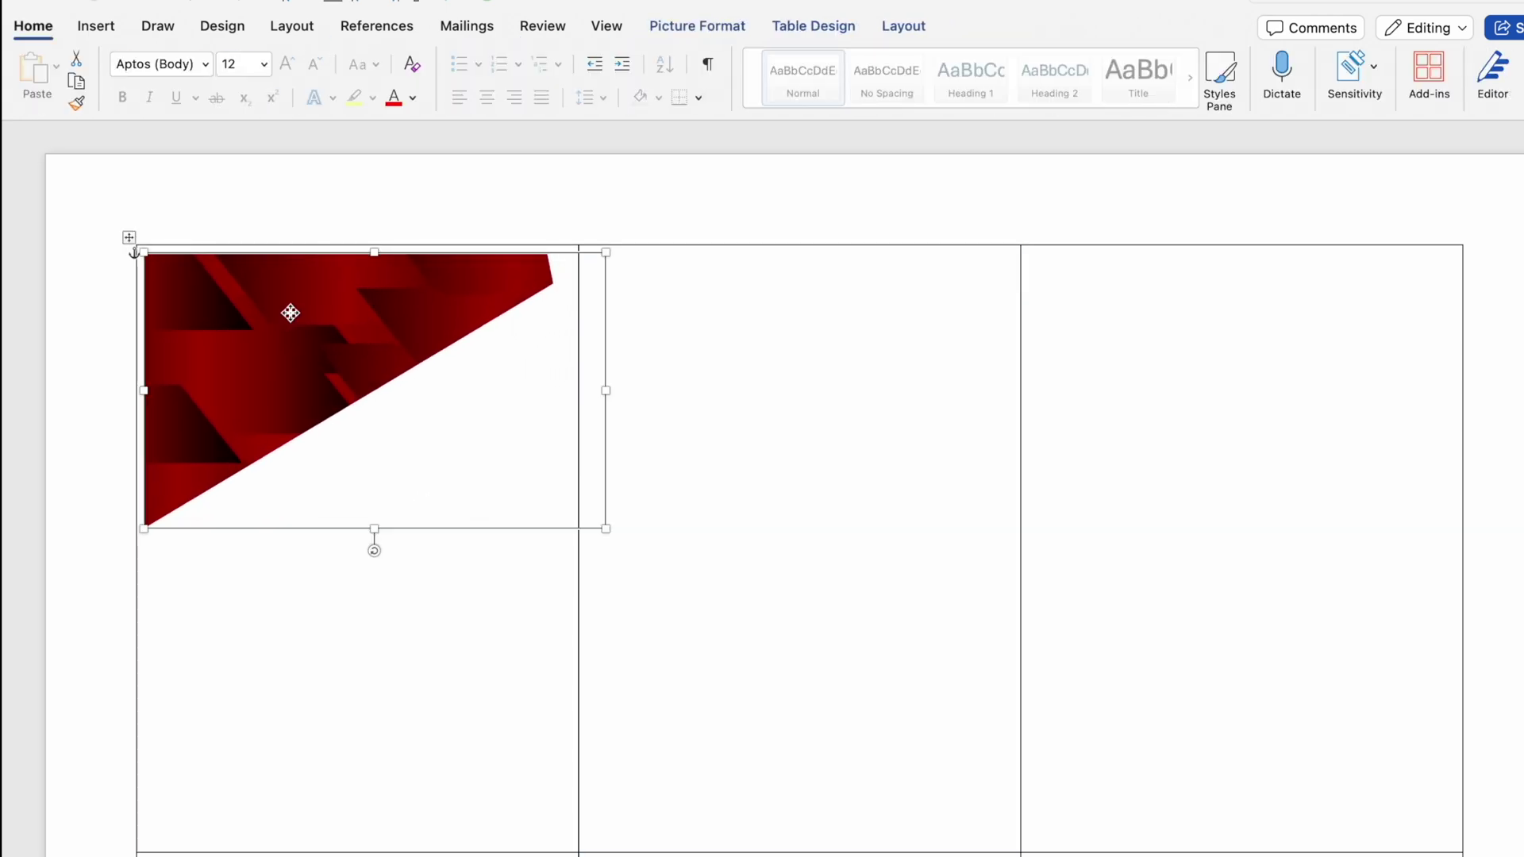
right_click(290, 314)
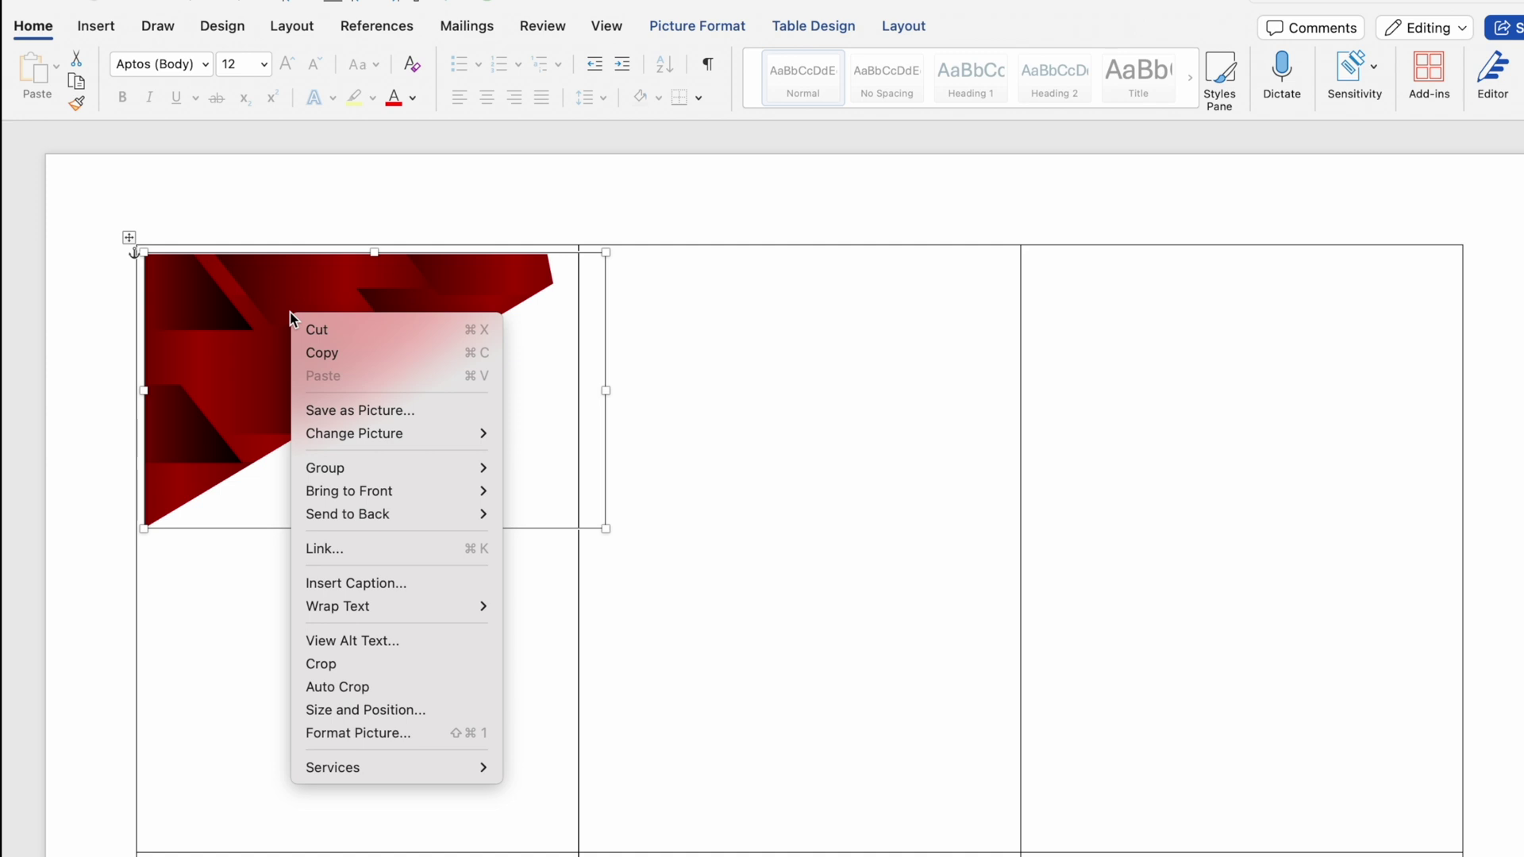
left_click(370, 410)
type("Sha")
type("pe 1")
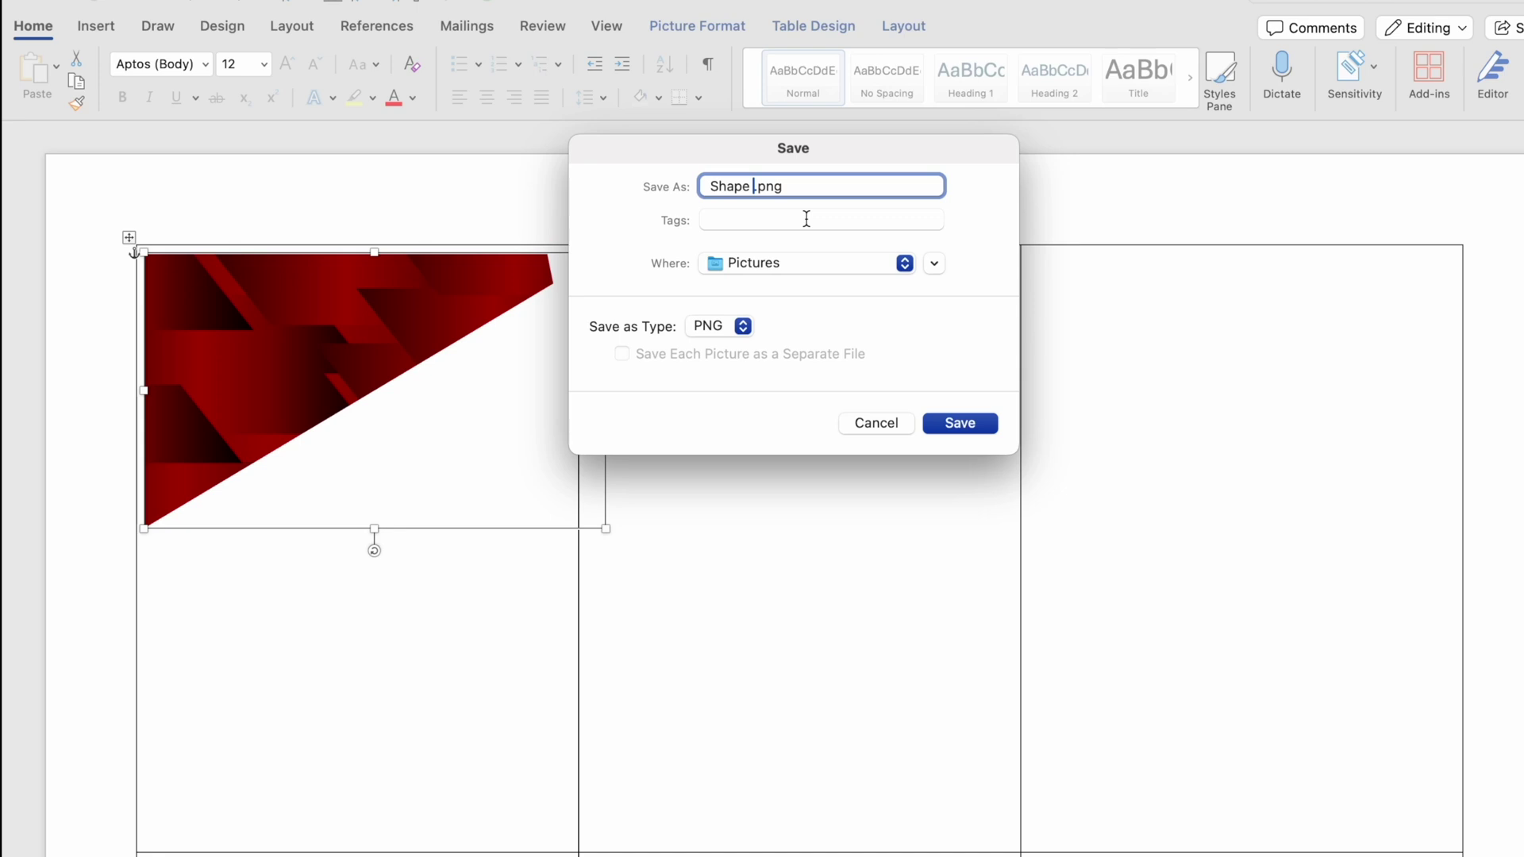
left_click(905, 262)
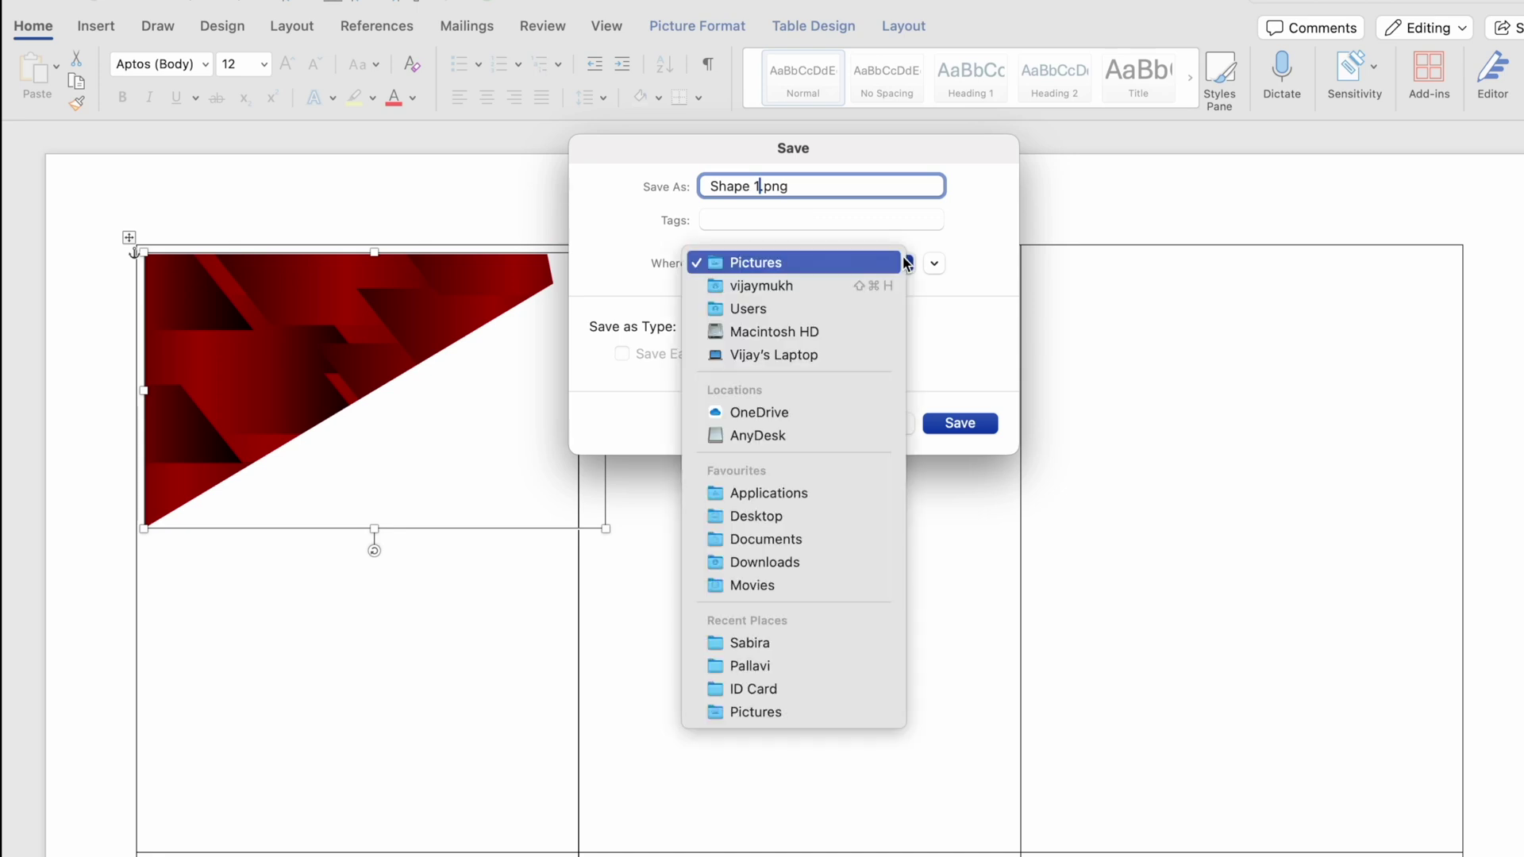
left_click(825, 437)
left_click(959, 423)
Replace the red picture in the first cell with Shape 1.png from the ID Card folder.
key("BackSpace")
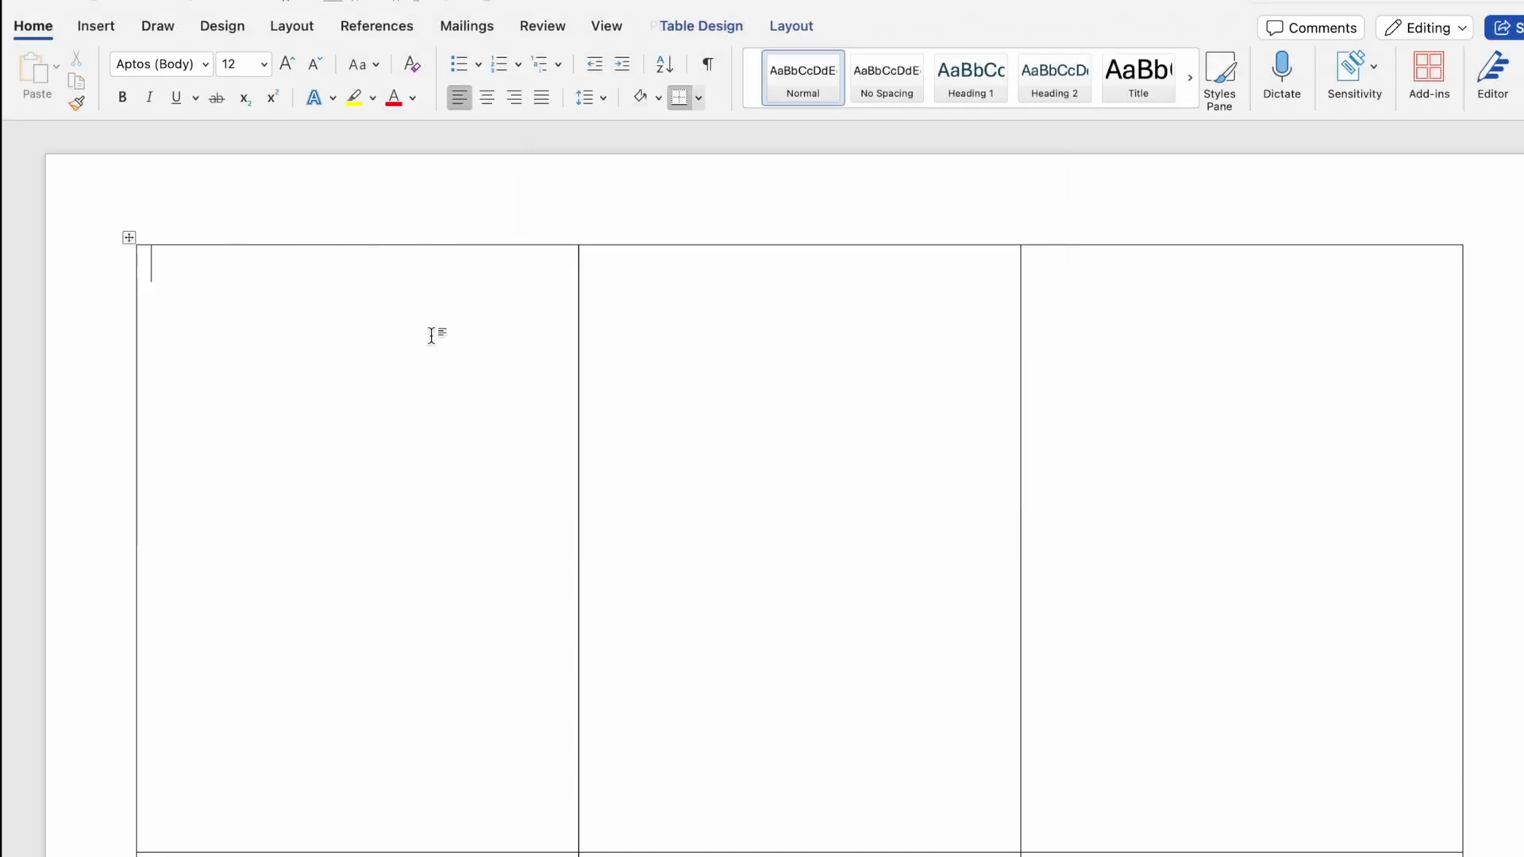
left_click(100, 27)
left_click(259, 72)
left_click(331, 127)
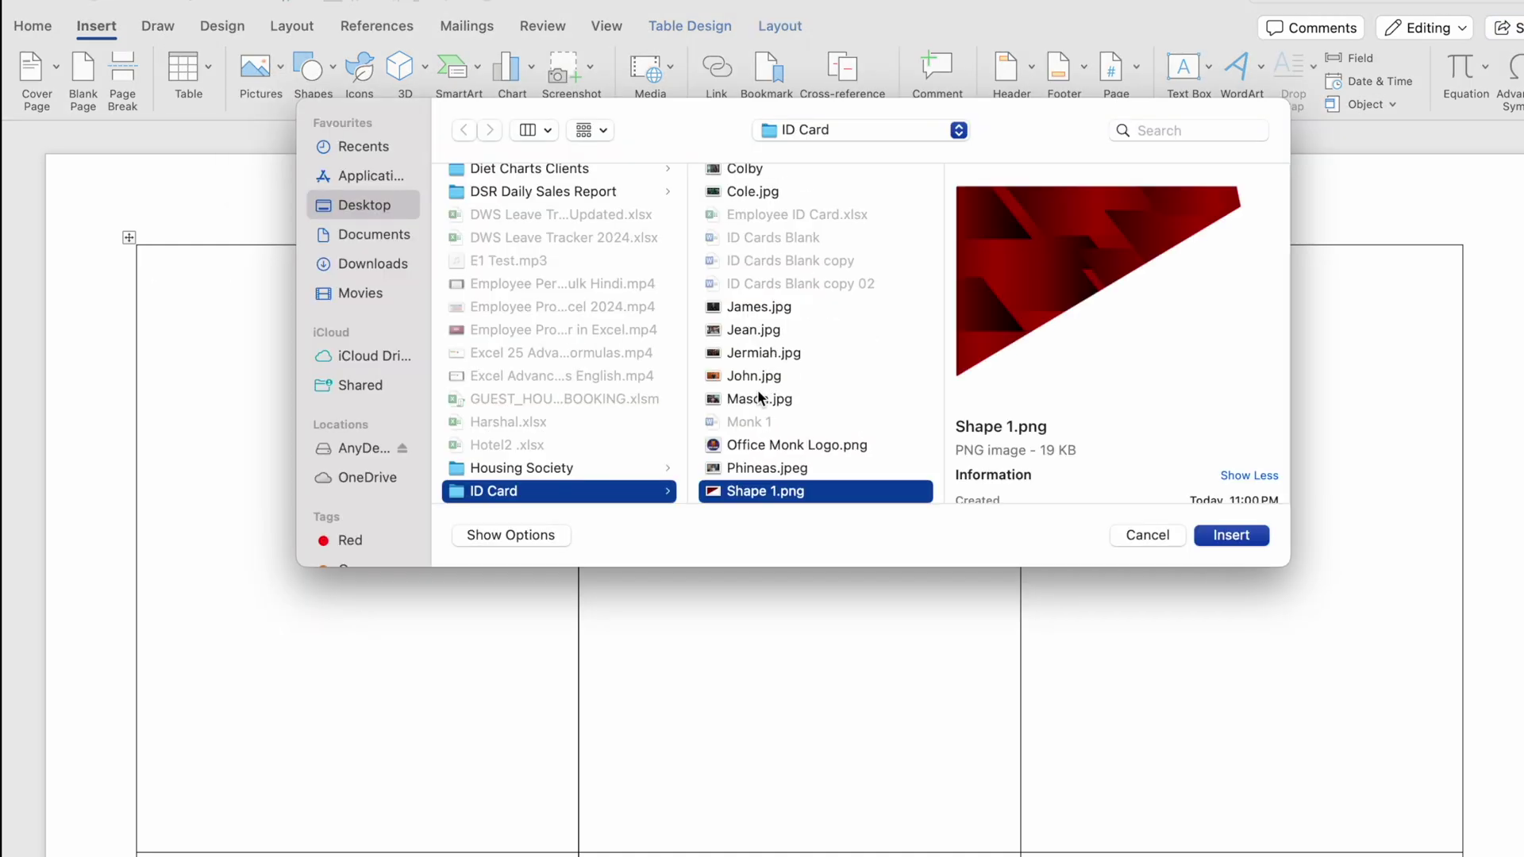
left_click(1231, 535)
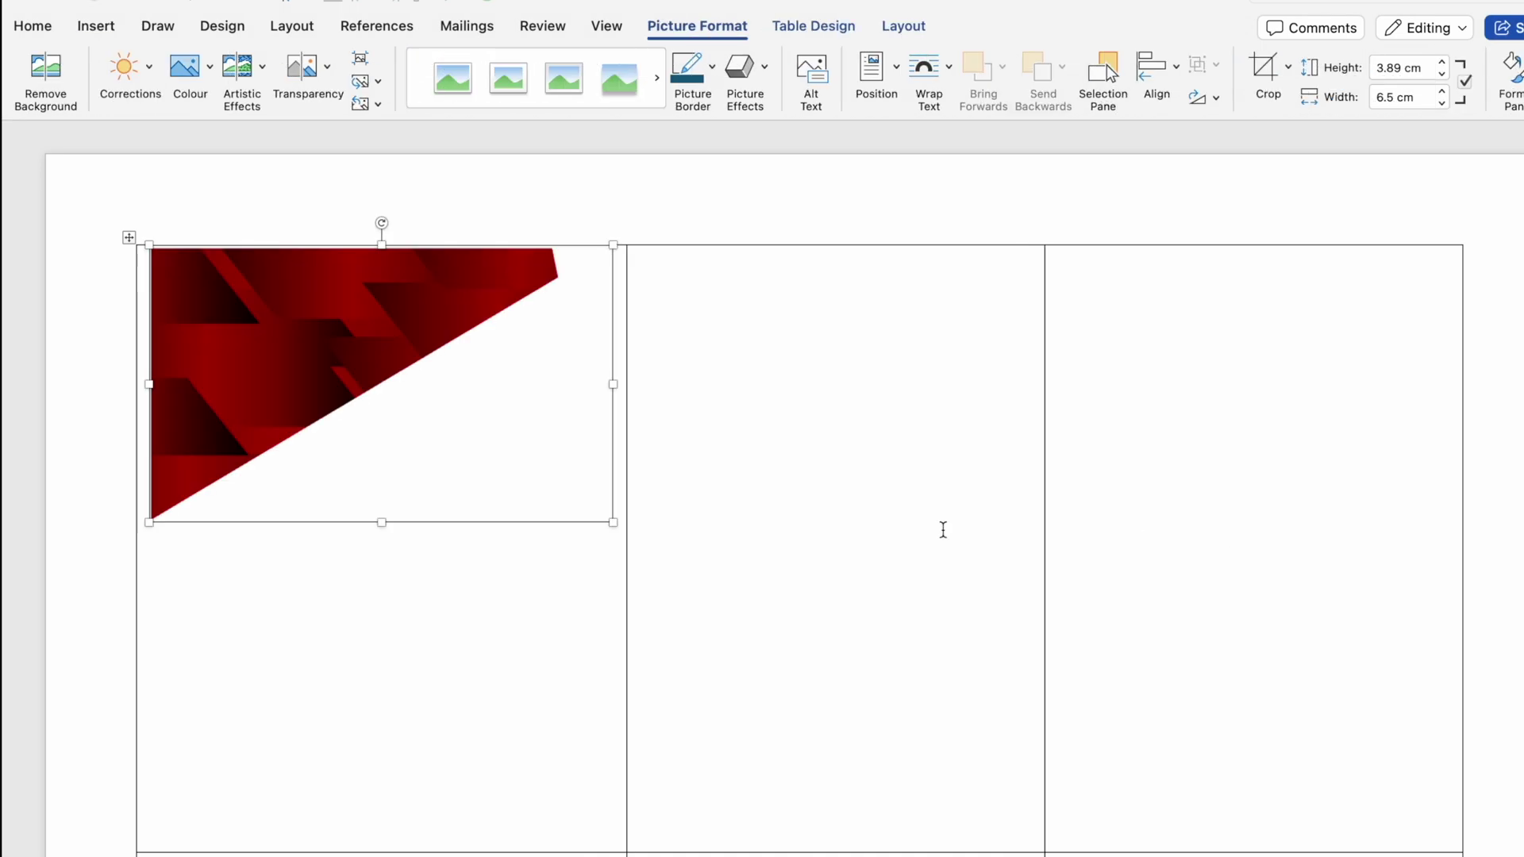
Set the text wrapping of the newly inserted red picture to In Front of Text.
left_click(697, 478)
left_click(340, 323)
right_click(339, 323)
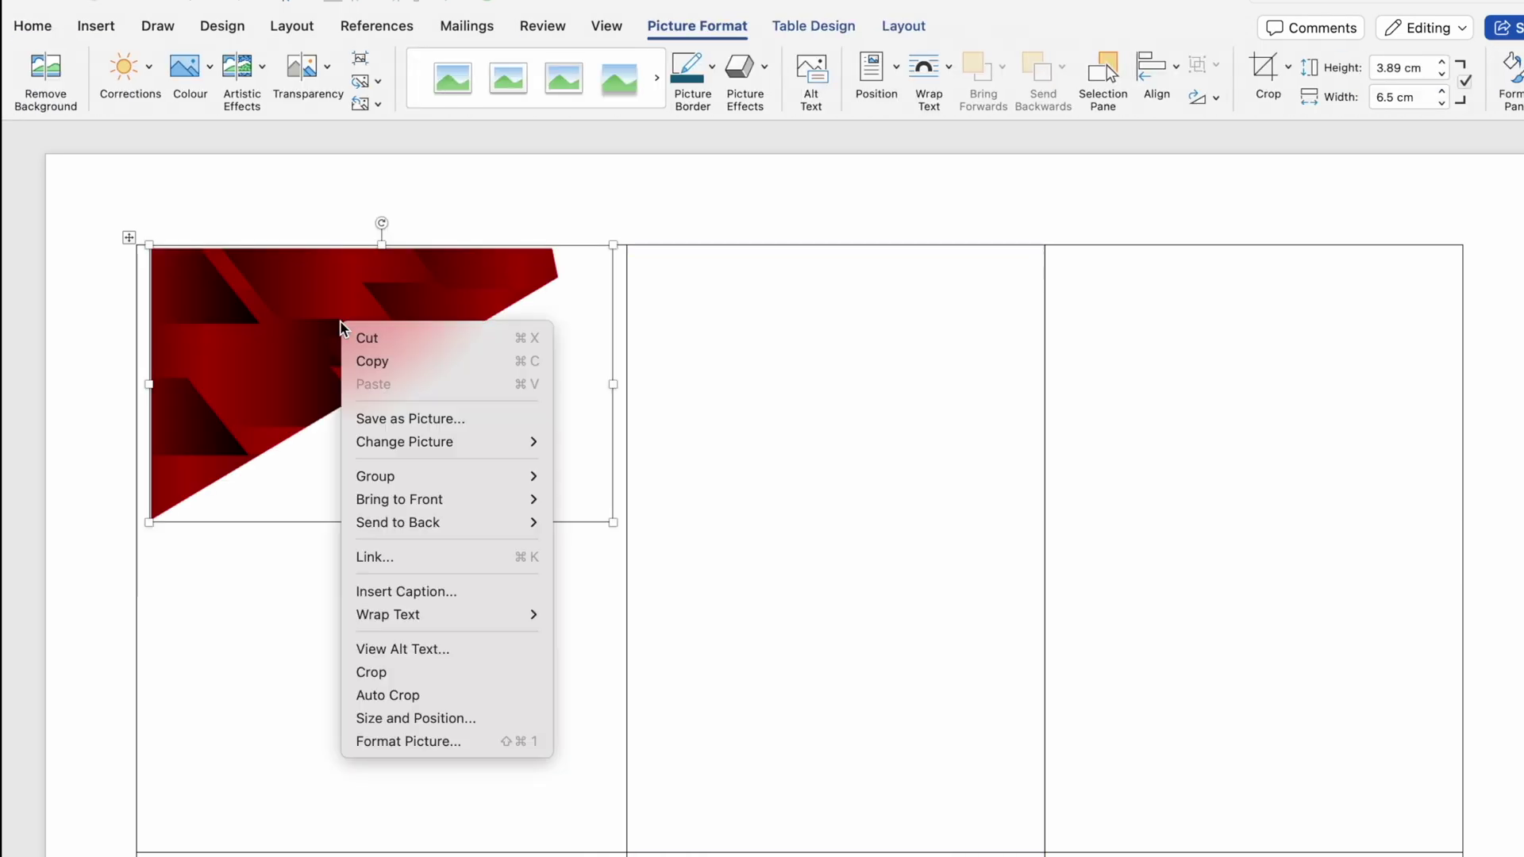
mouse_move(466, 615)
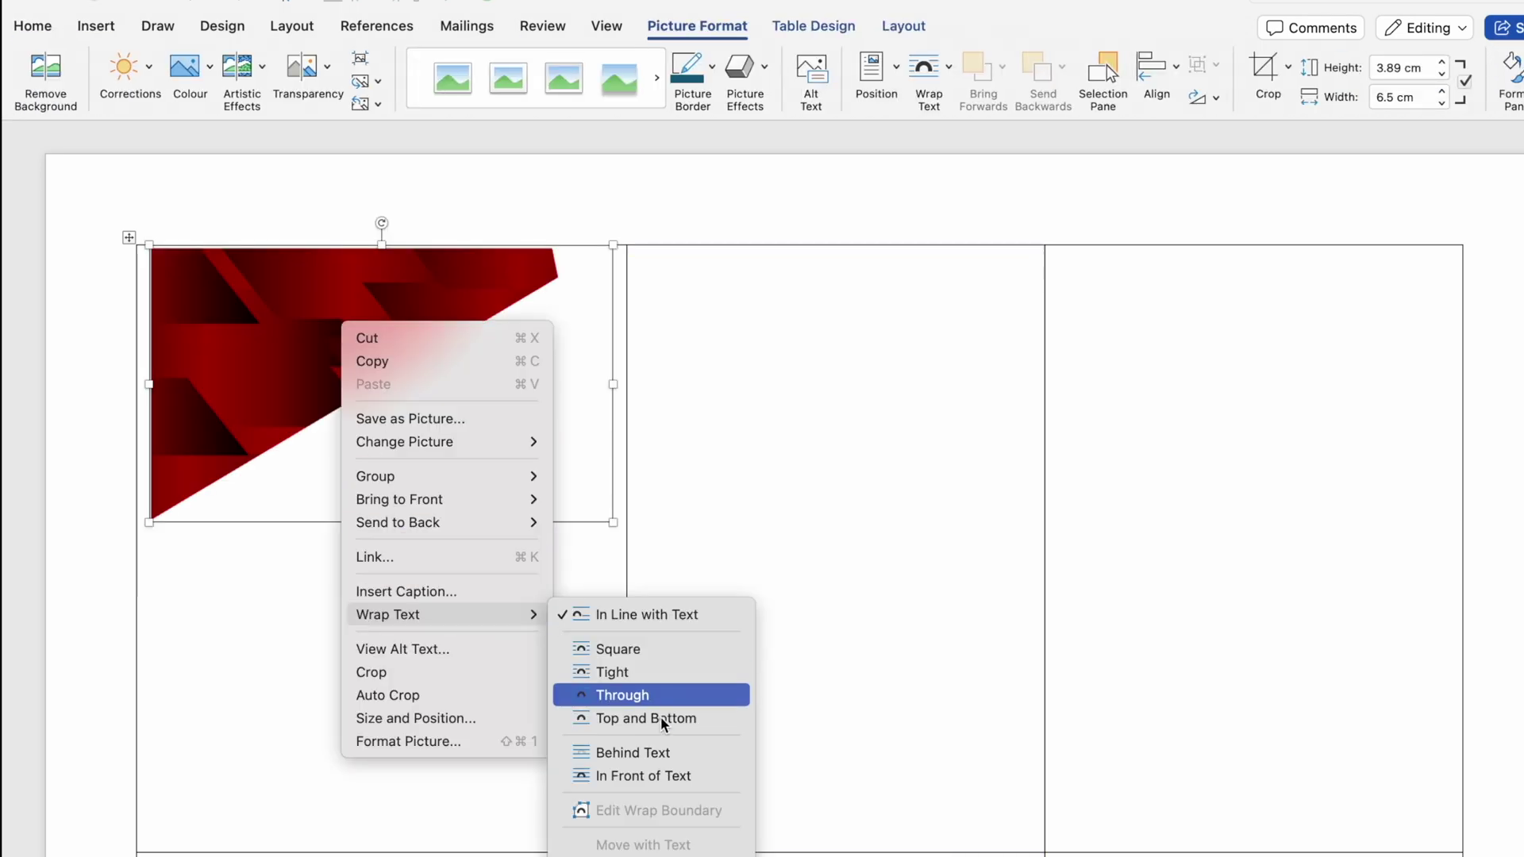
left_click(669, 776)
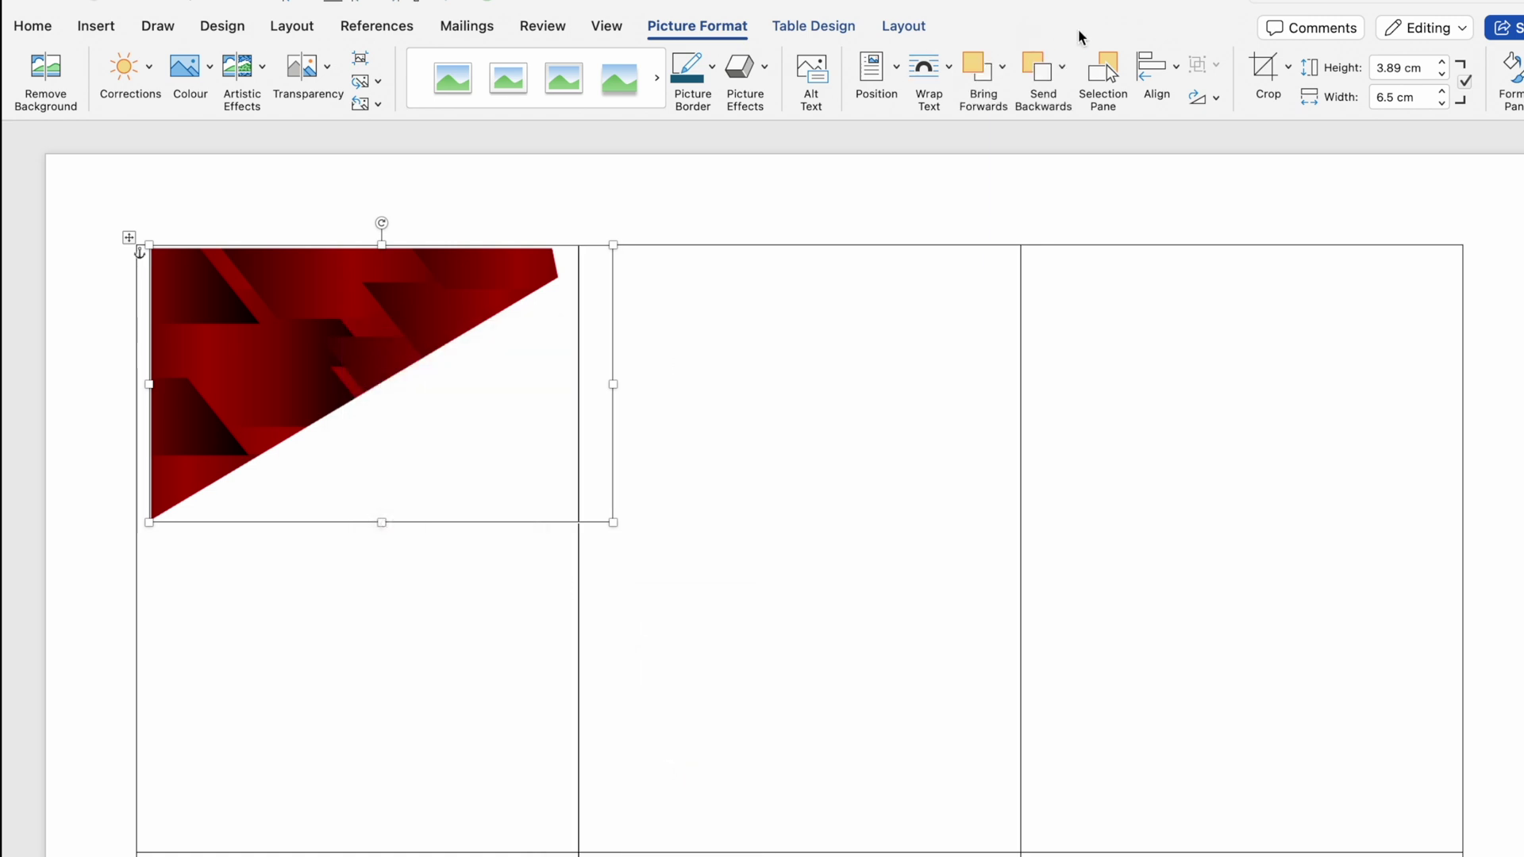
Crop the red picture's right side to a width of about 5.92 cm and move it flush into the first cell's corner.
left_click(1266, 71)
left_click_drag(613, 384, 573, 392)
left_click(542, 362)
left_click(455, 343)
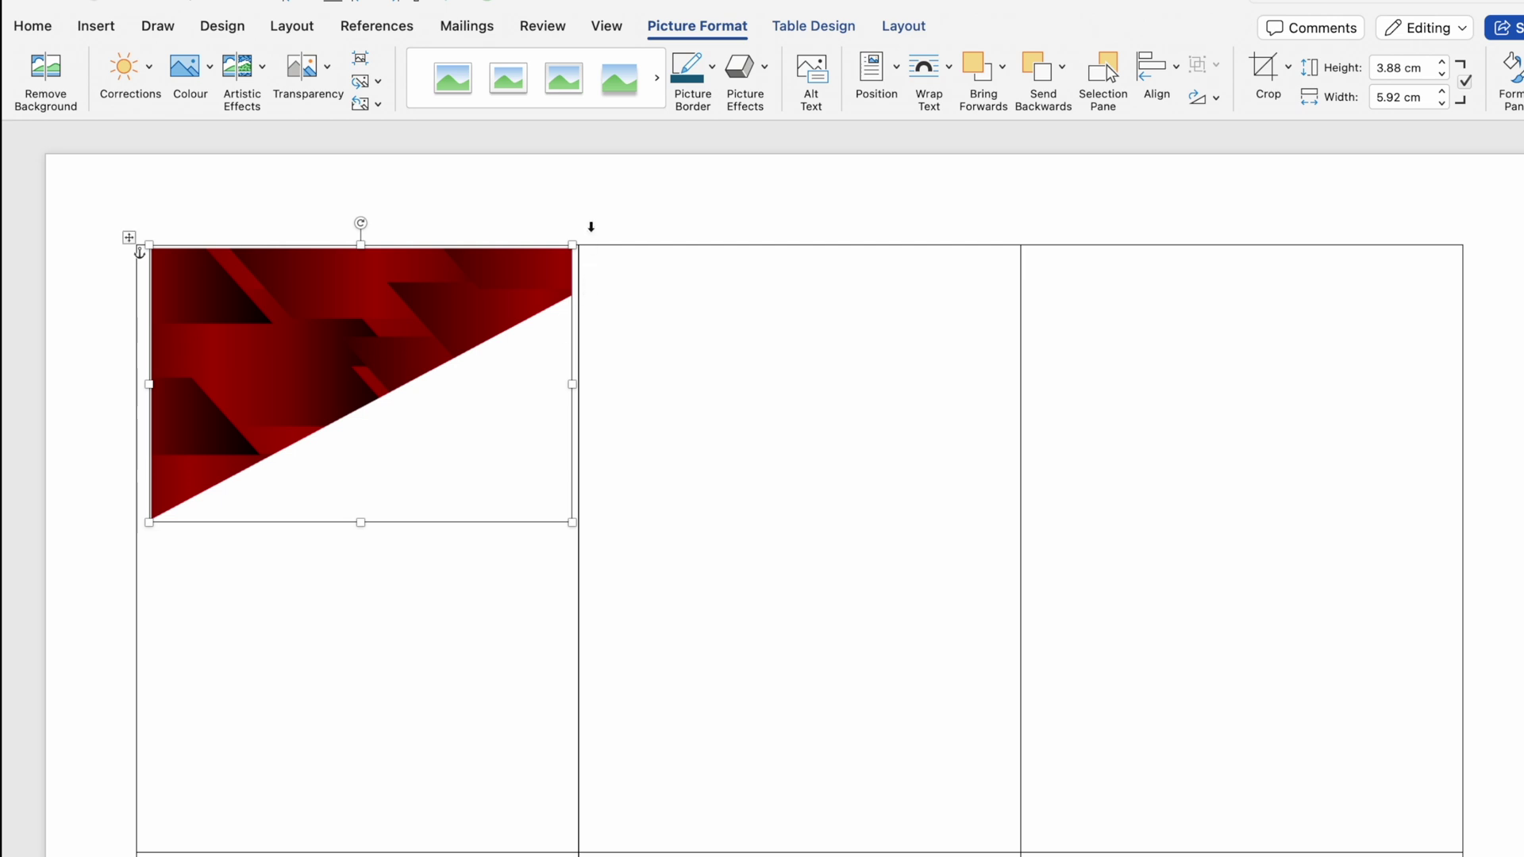
left_click_drag(333, 366, 328, 374)
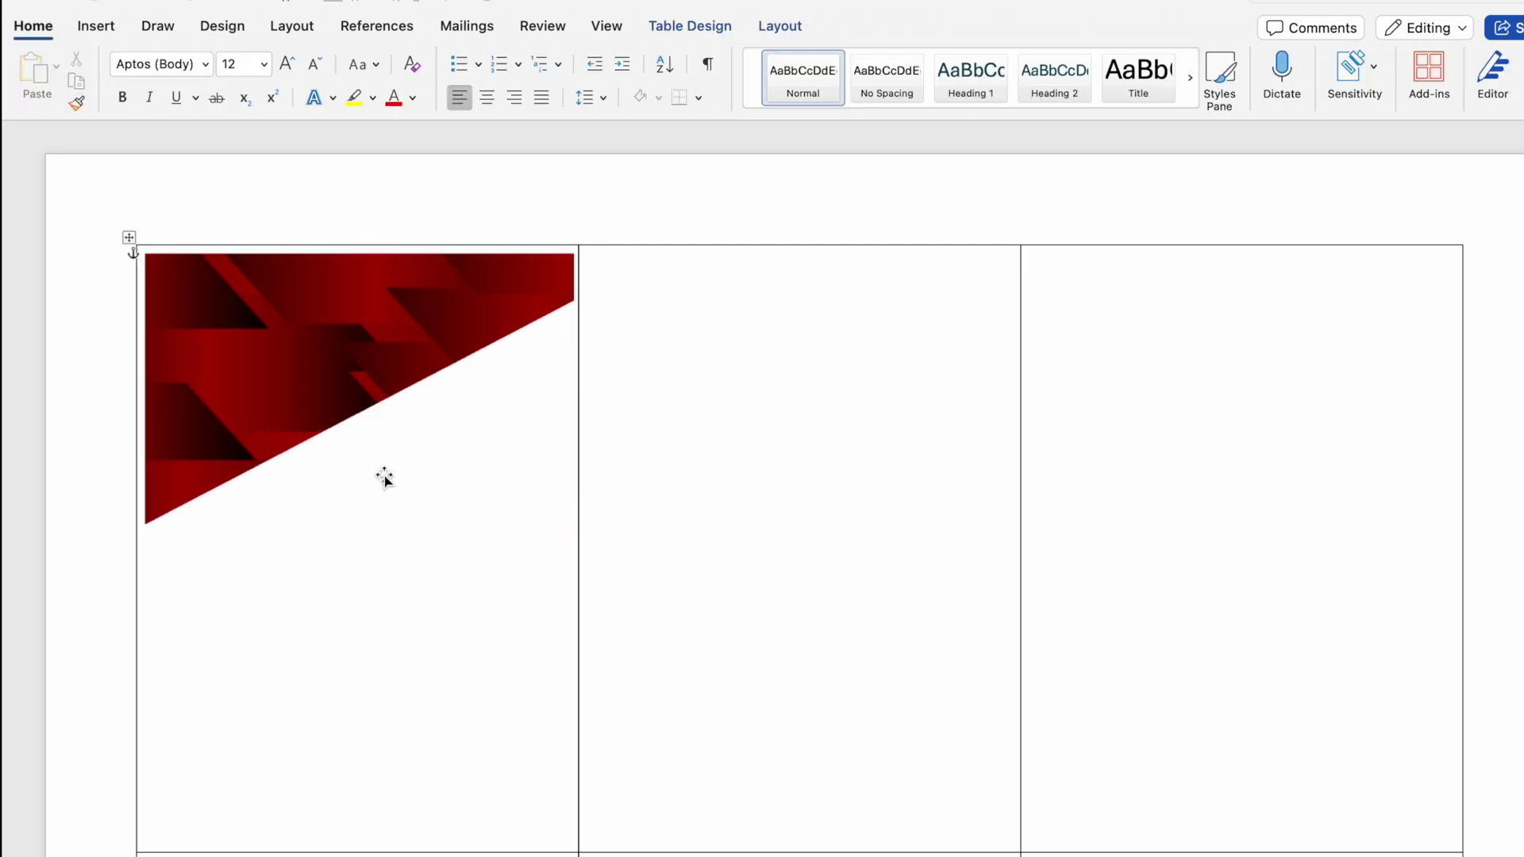
Draw a text box about 4.19 × 1.83 cm below the red picture and enter OFFICE MONK in it.
left_click(310, 364)
left_click(98, 28)
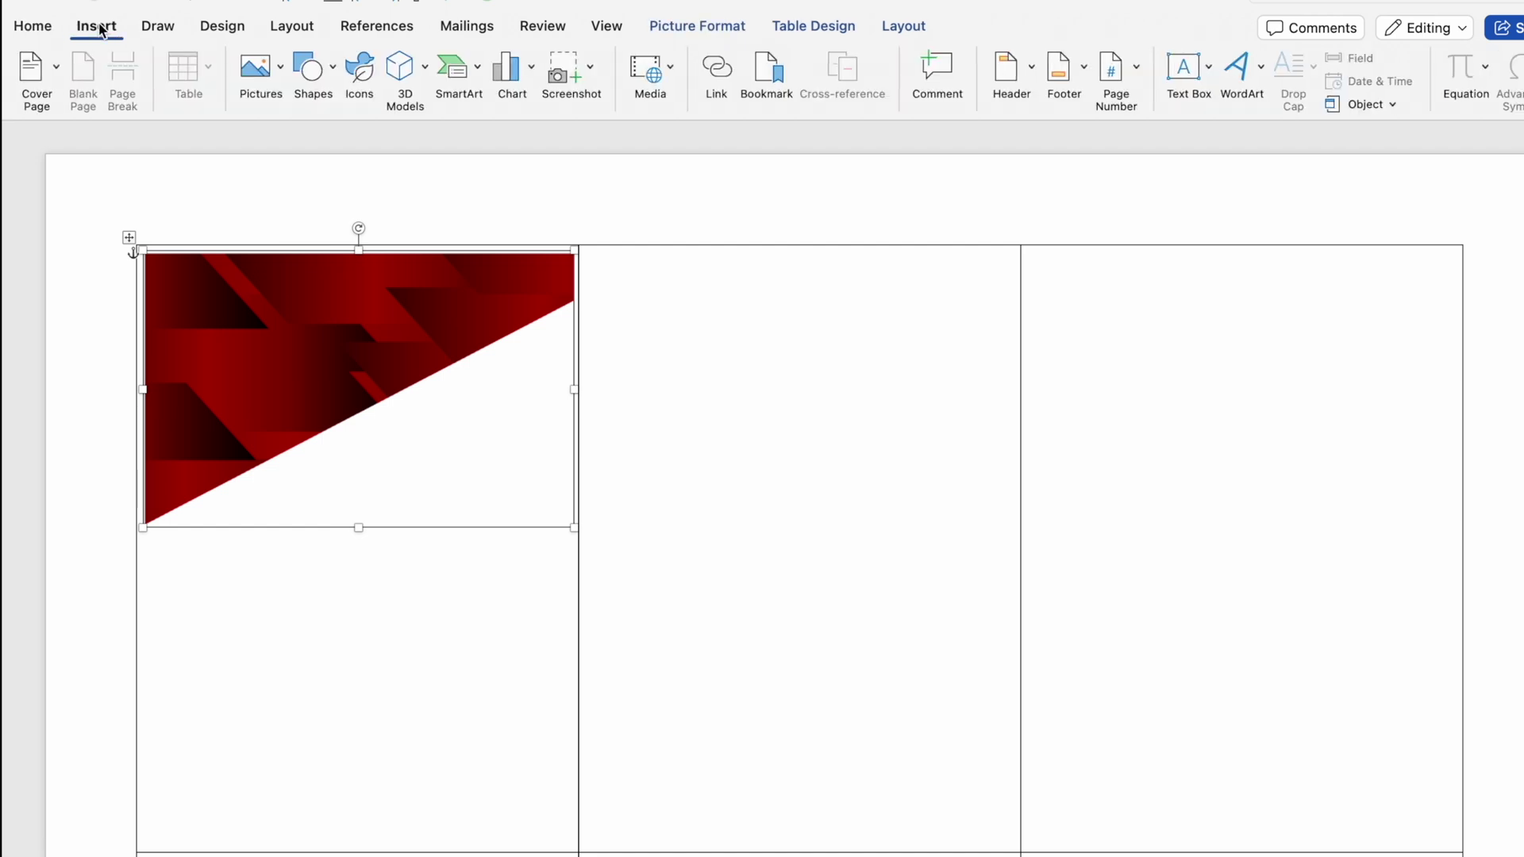
left_click(1187, 73)
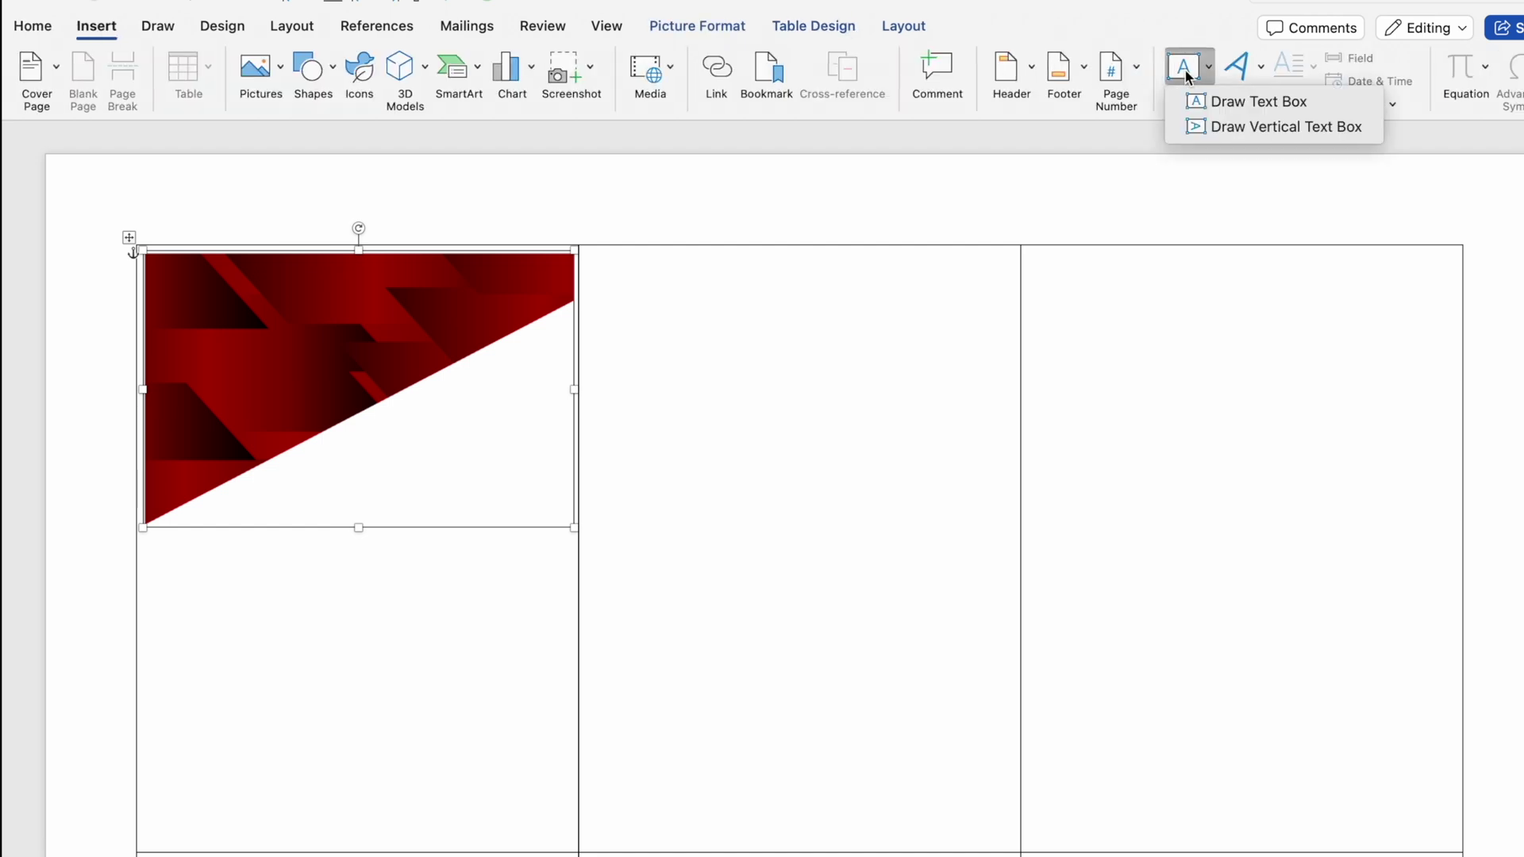
left_click(1257, 103)
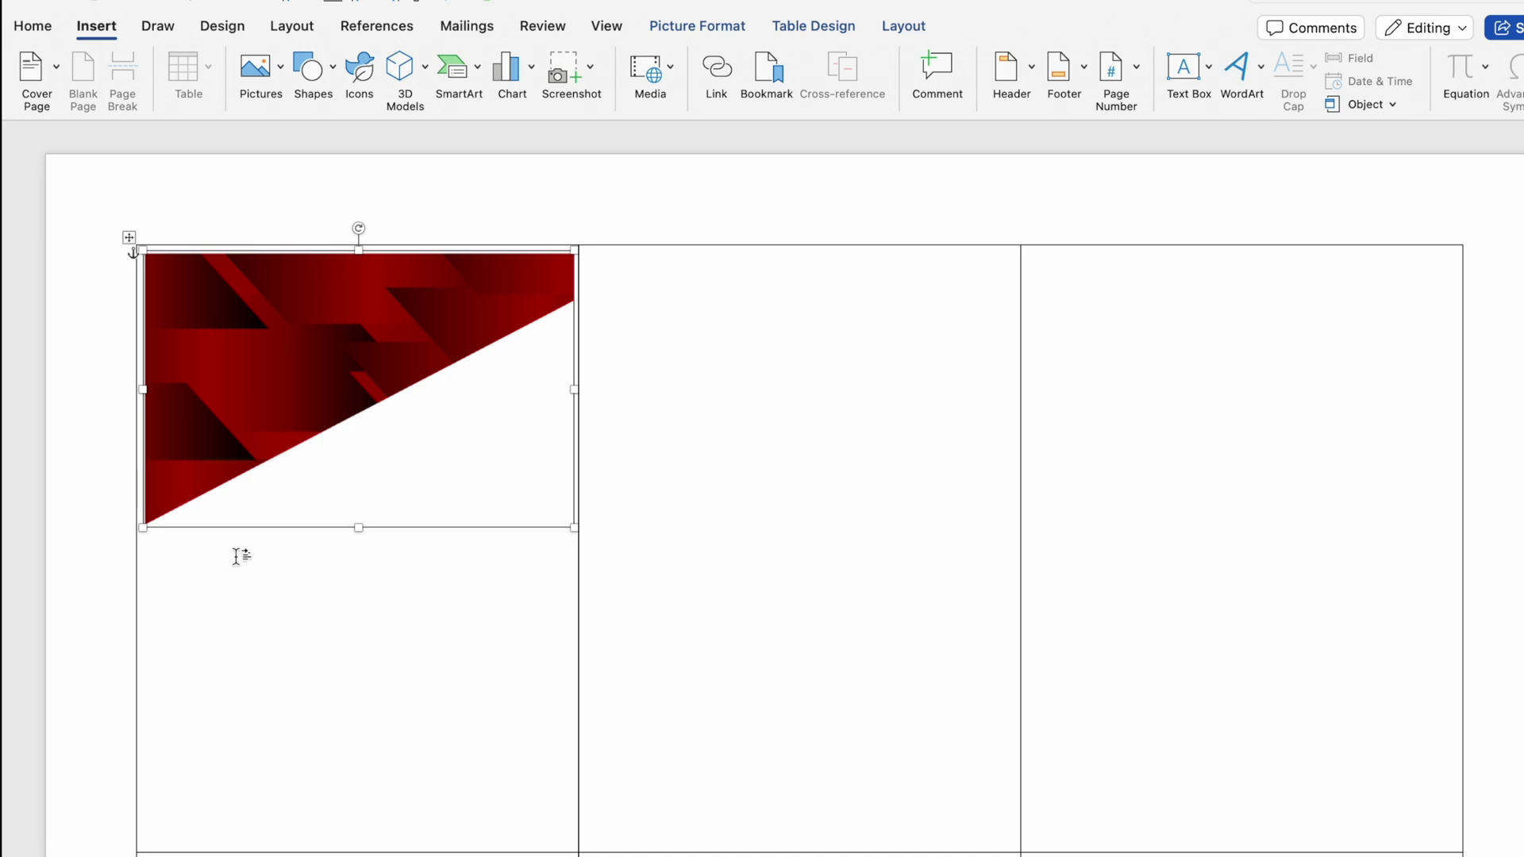
left_click_drag(236, 556, 537, 685)
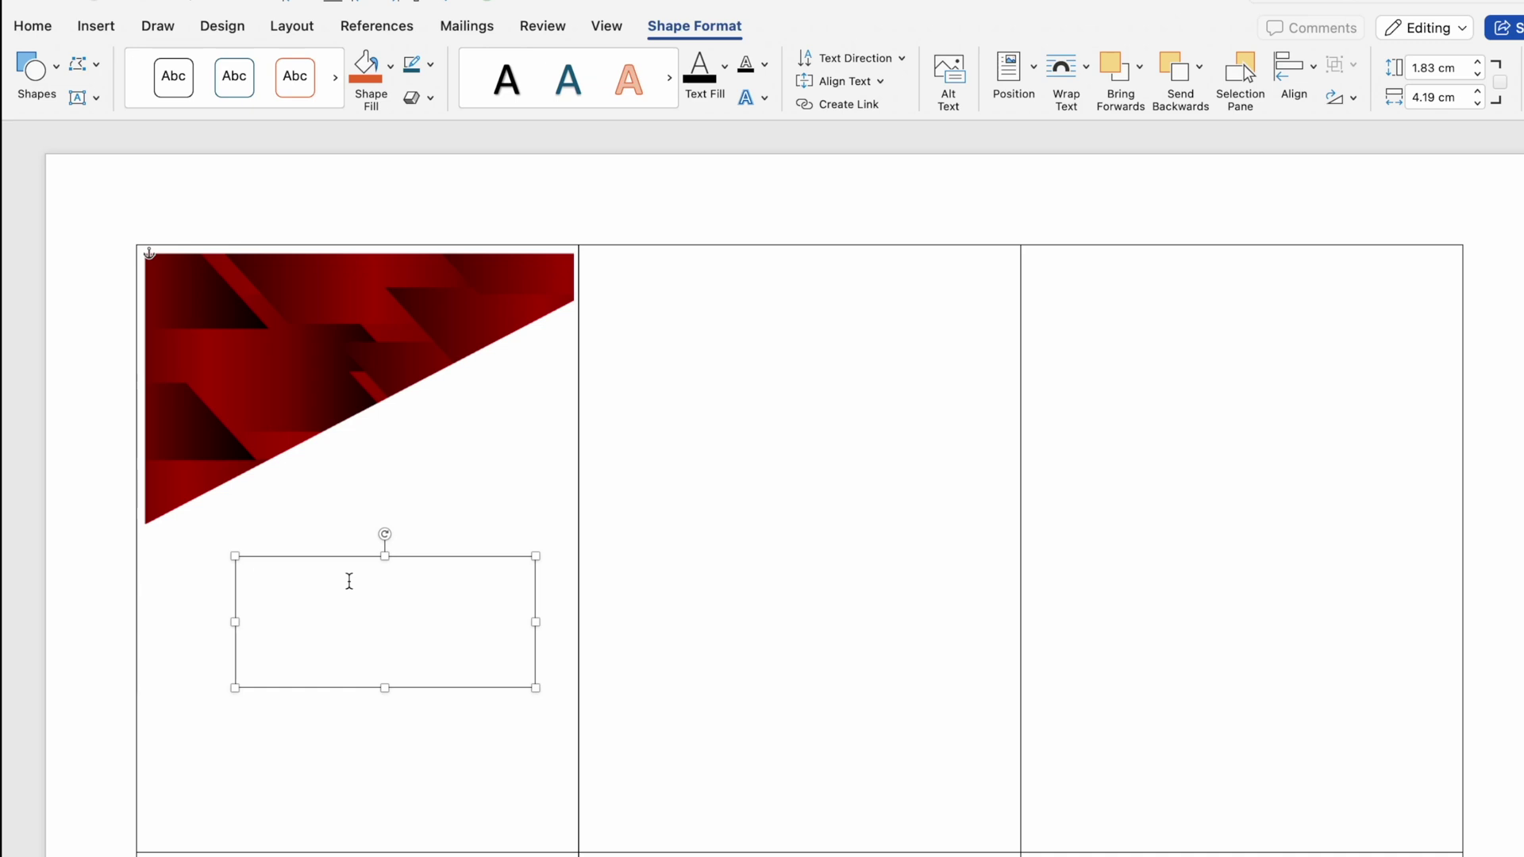
type("OFFICE MONK")
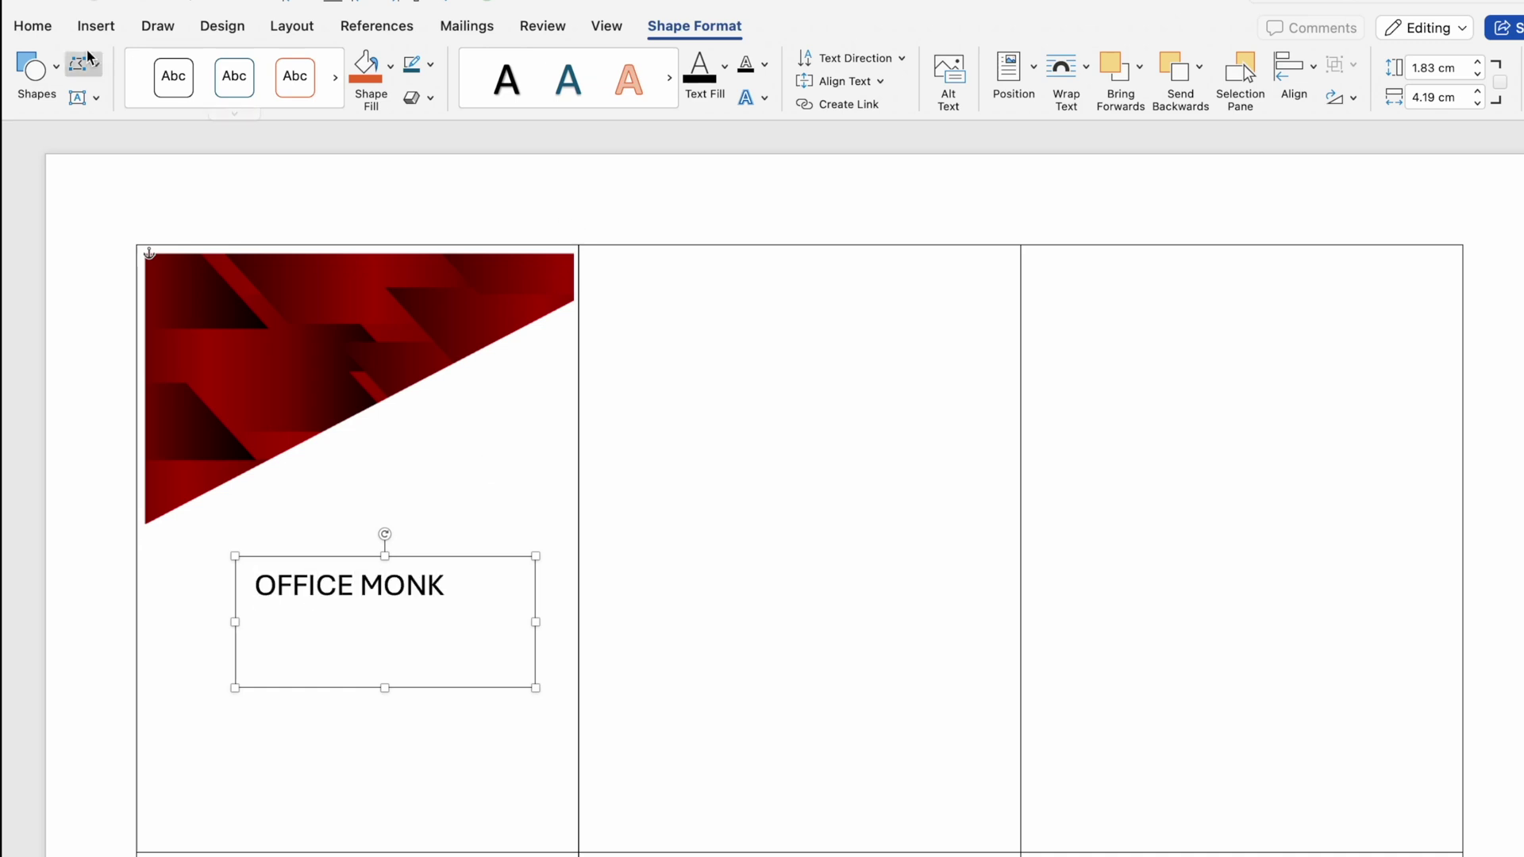
Centre the OFFICE MONK text and set its font to Eurostile in bold.
left_click(38, 27)
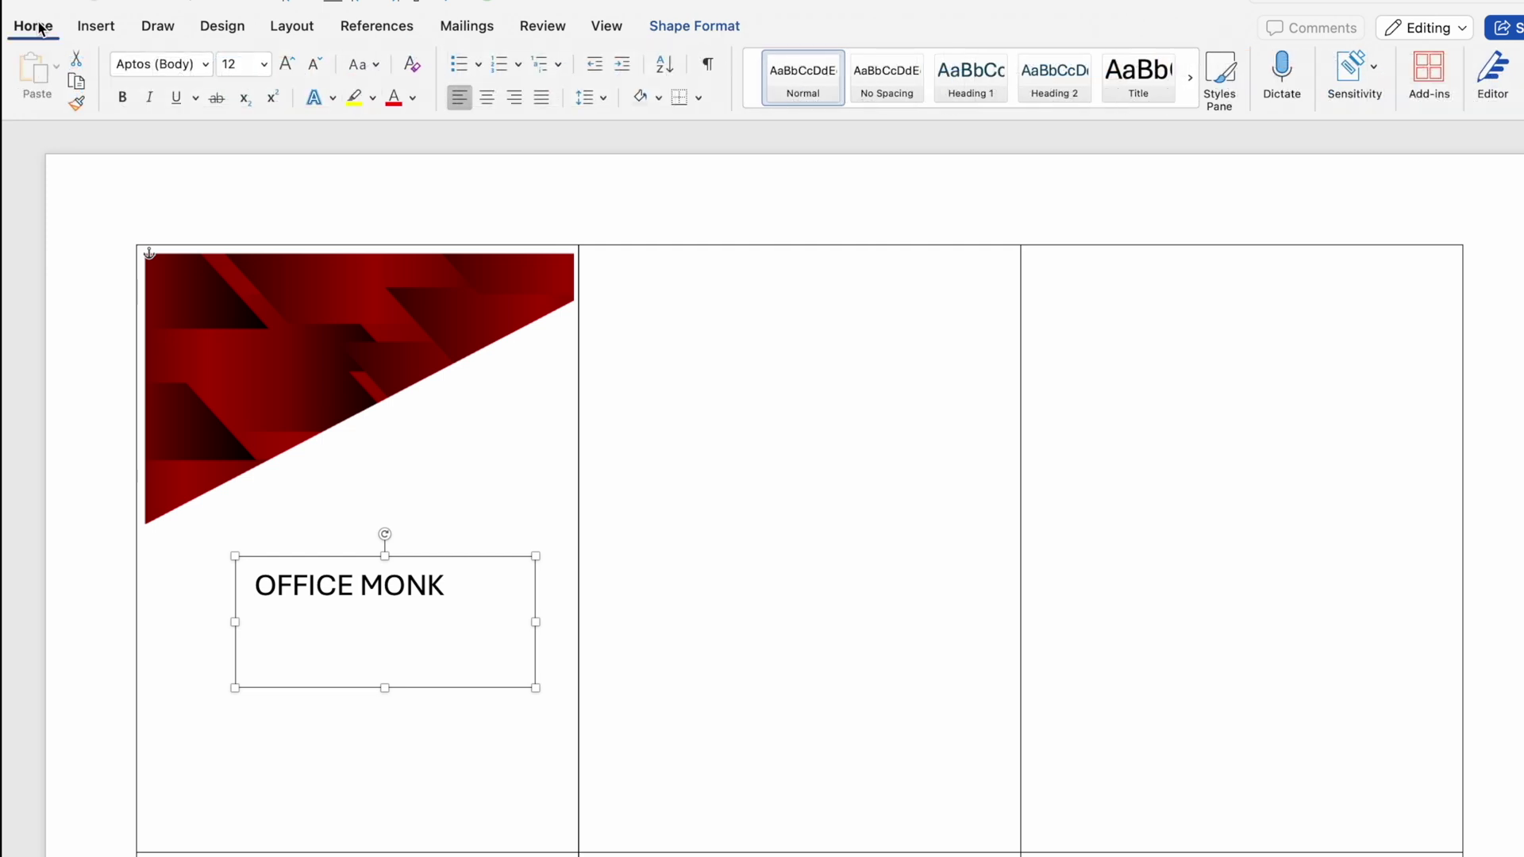
left_click(487, 97)
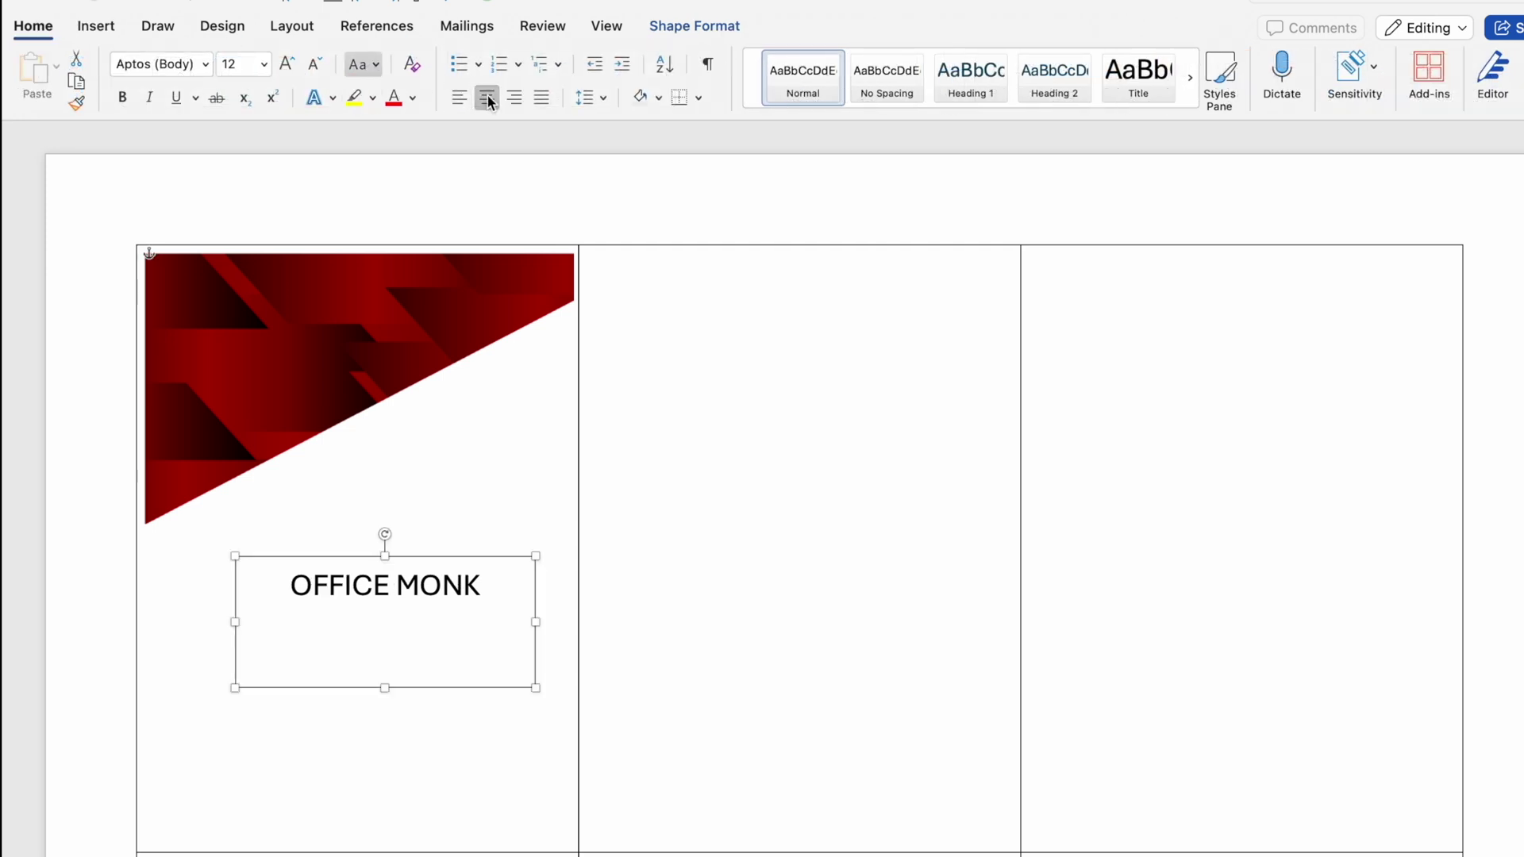
left_click(206, 64)
mouse_move(238, 343)
left_click(793, 412)
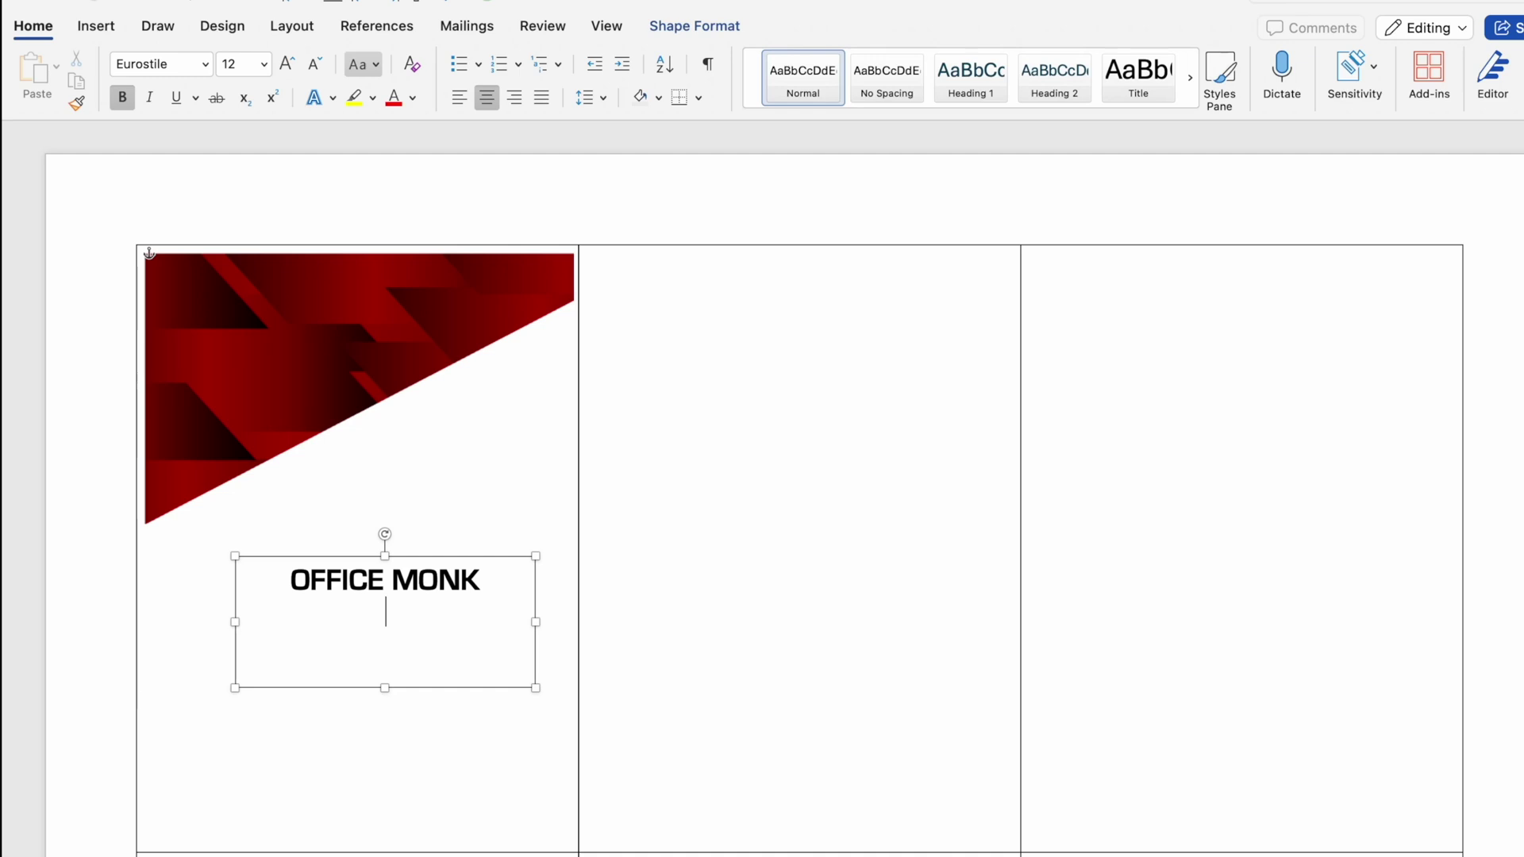
Add a non-bold second line, Your Excel Coach, below OFFICE MONK and add the flagged word Your to the dictionary.
key("Return")
type("Your Excel Coach")
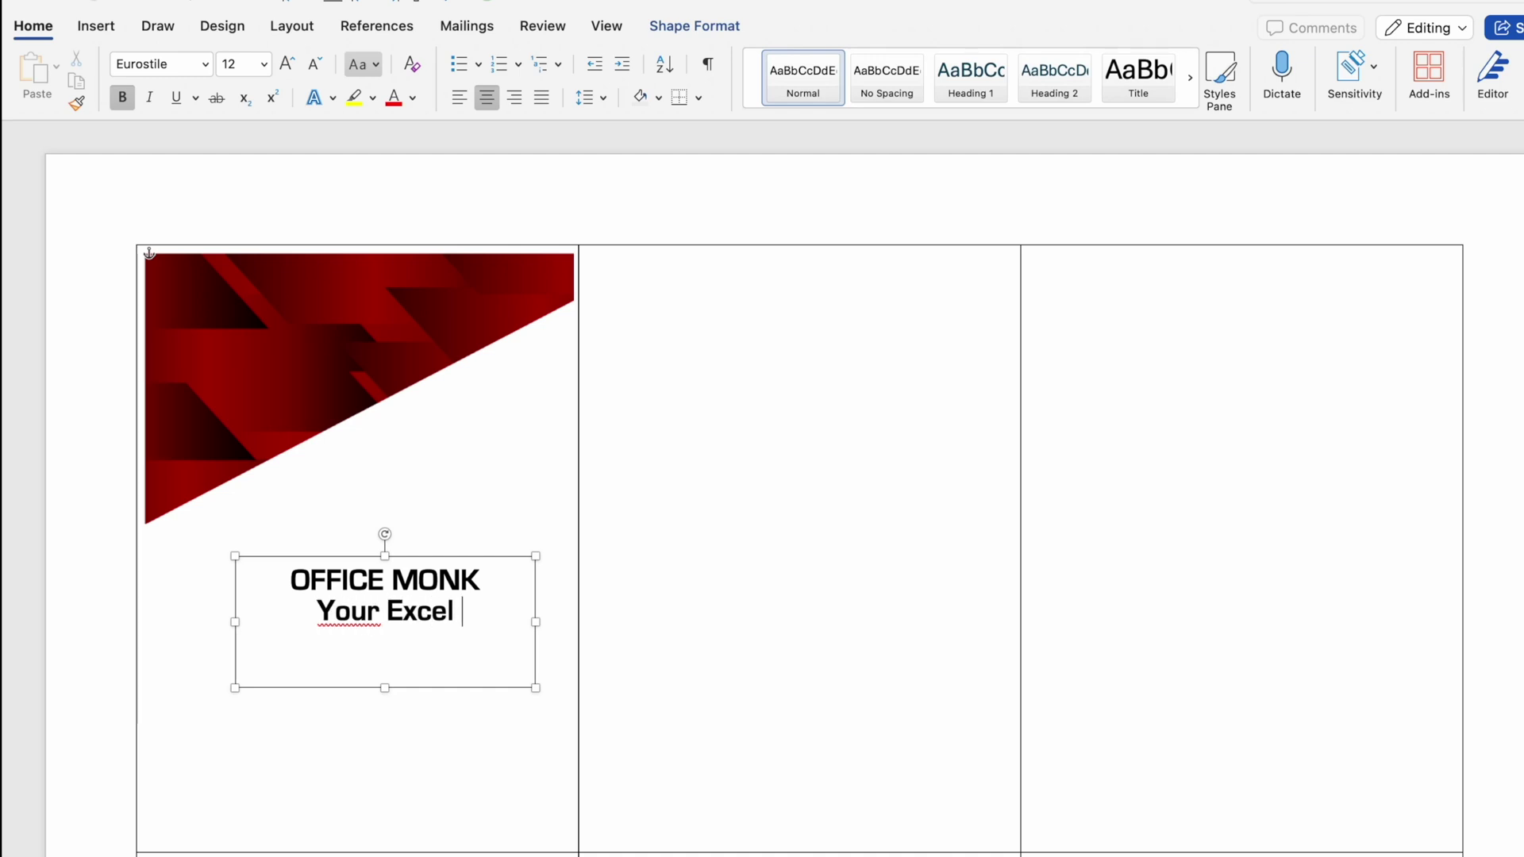
right_click(320, 623)
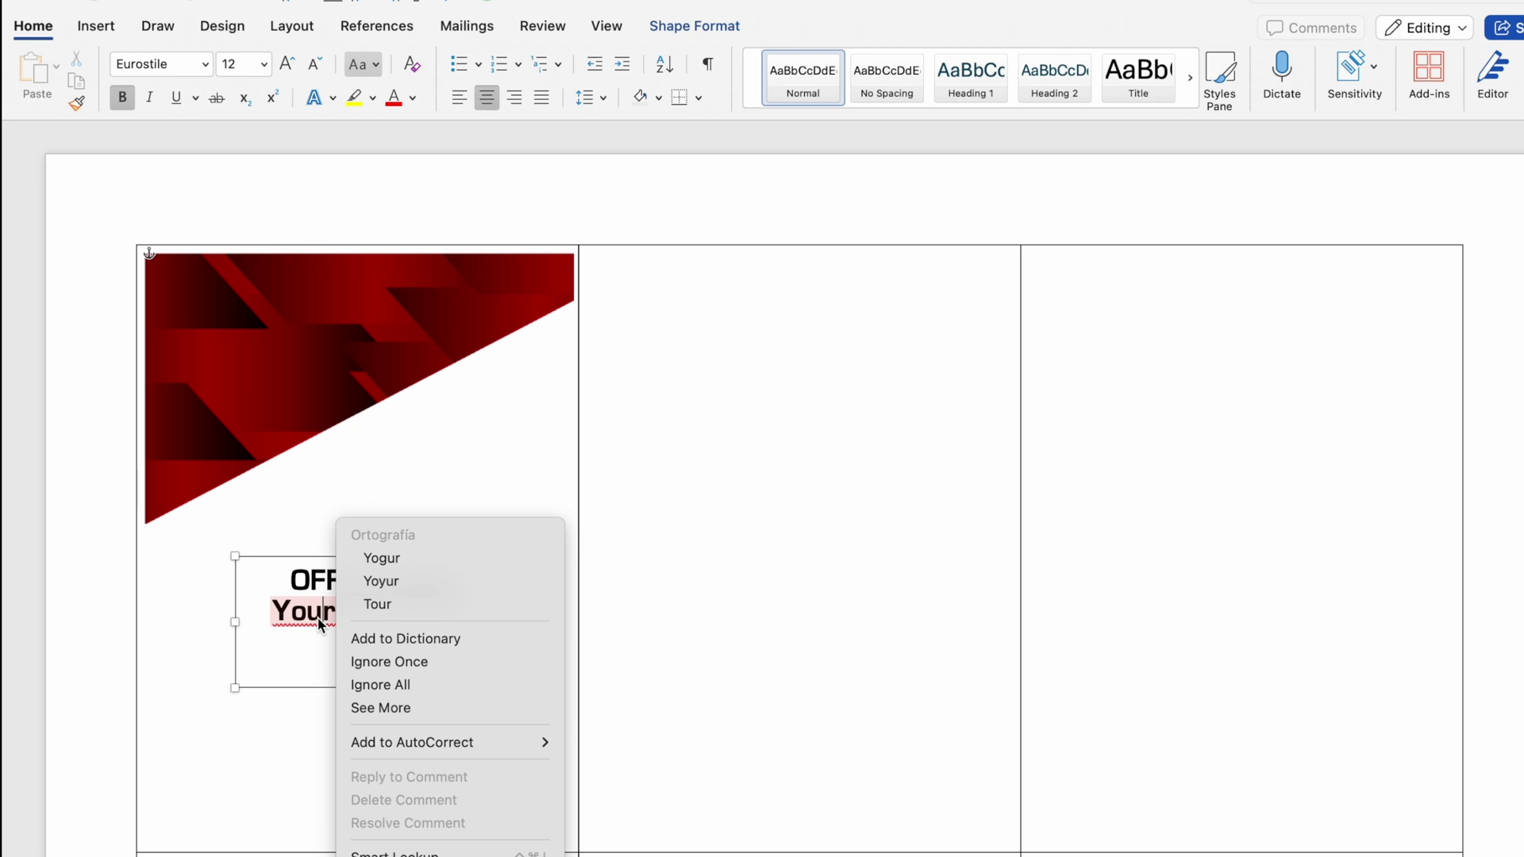
left_click(425, 641)
triple_click(305, 625)
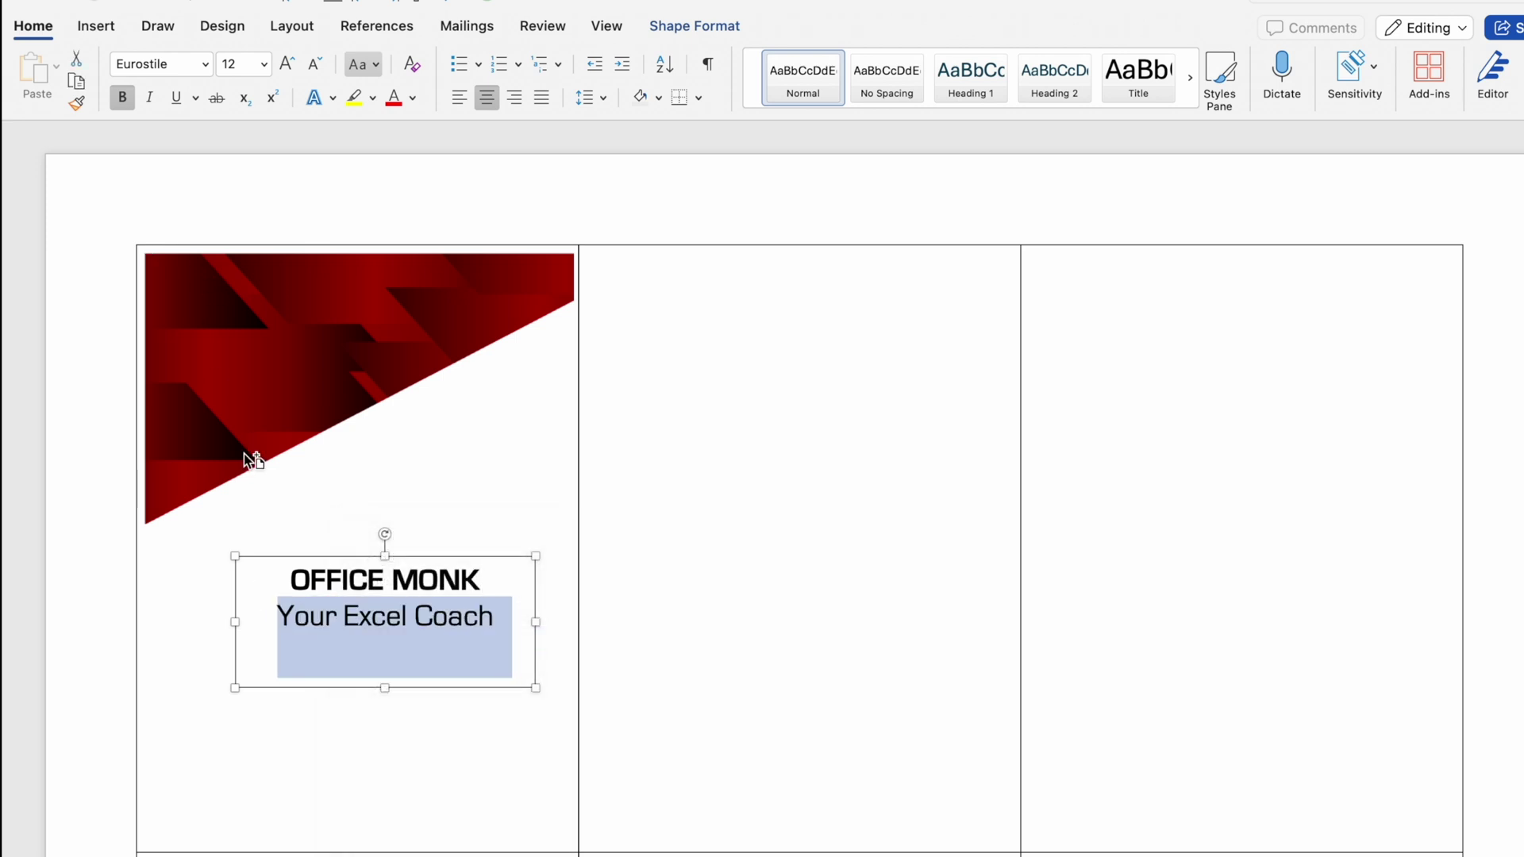
key("super+b")
Shrink the text box to about 1.17 cm high and move it onto the red picture.
left_click(458, 677)
left_click_drag(383, 688, 387, 413)
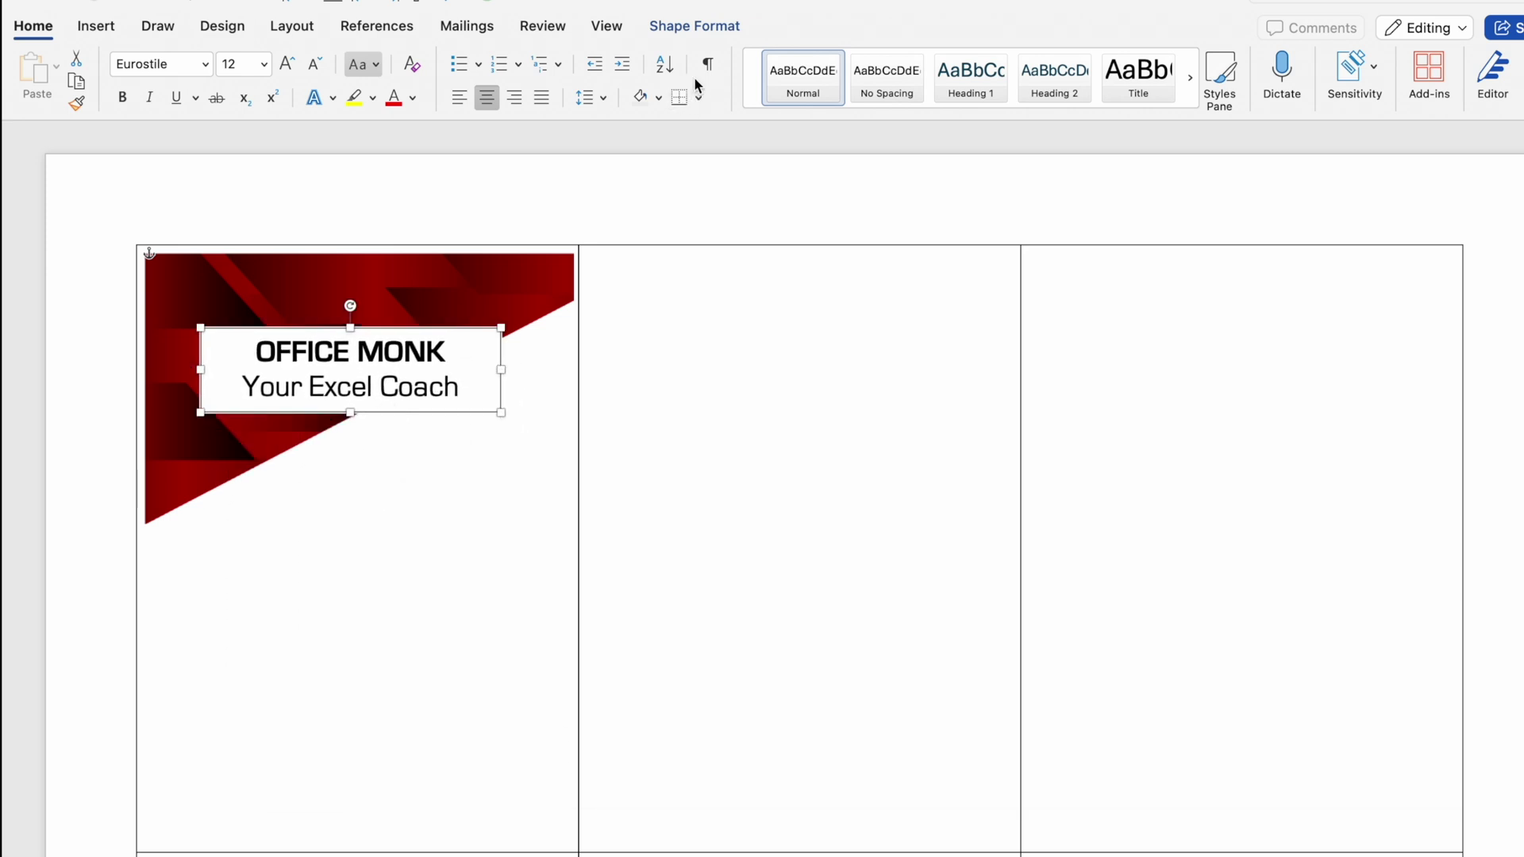
Remove the fill and the outline of the OFFICE MONK text box.
left_click(677, 26)
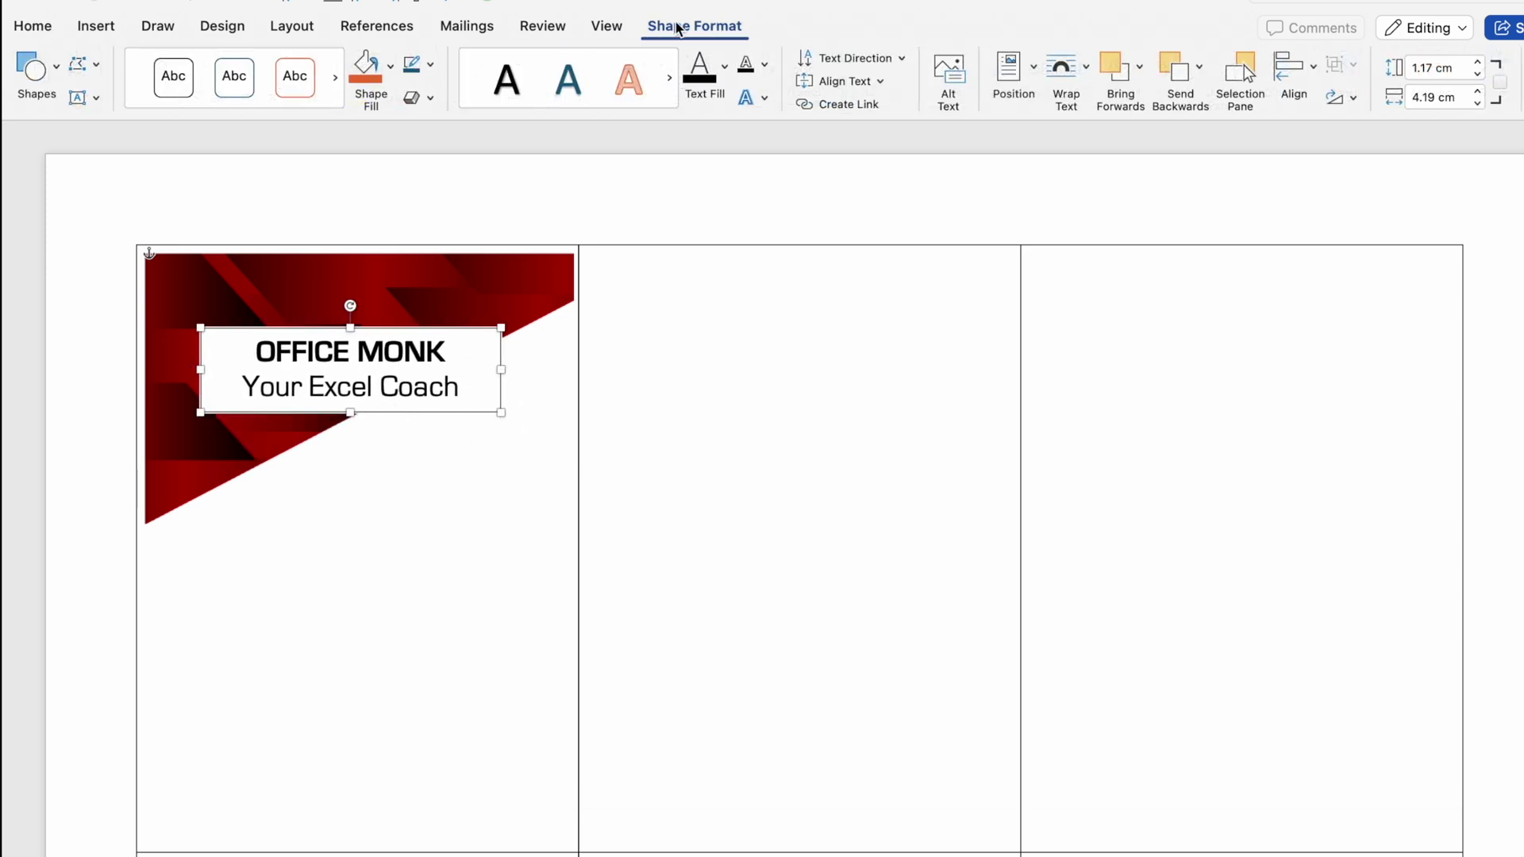
left_click(390, 64)
left_click(416, 109)
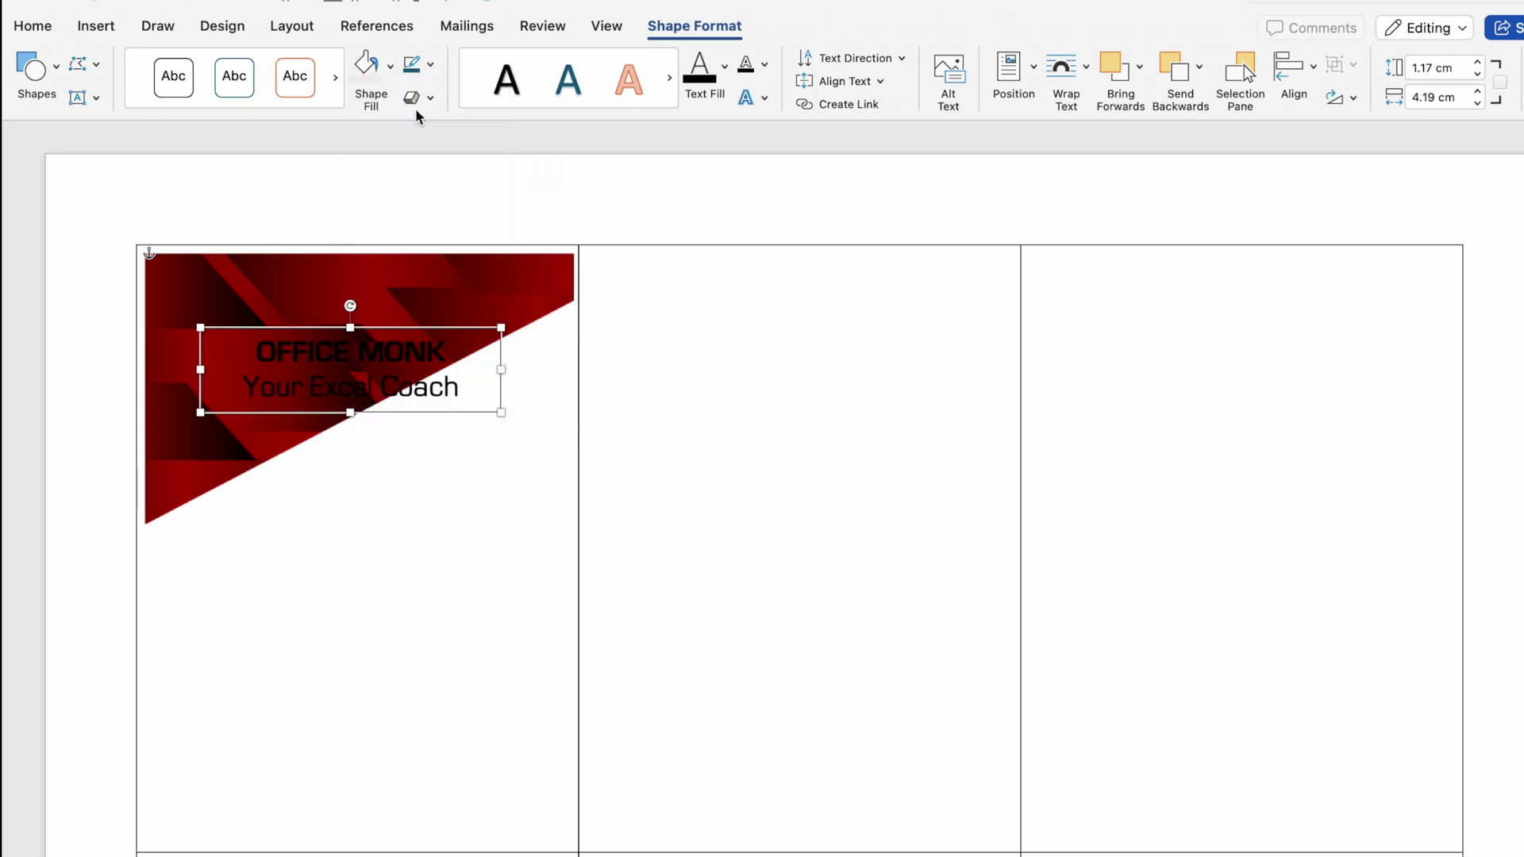
left_click(429, 65)
left_click(485, 101)
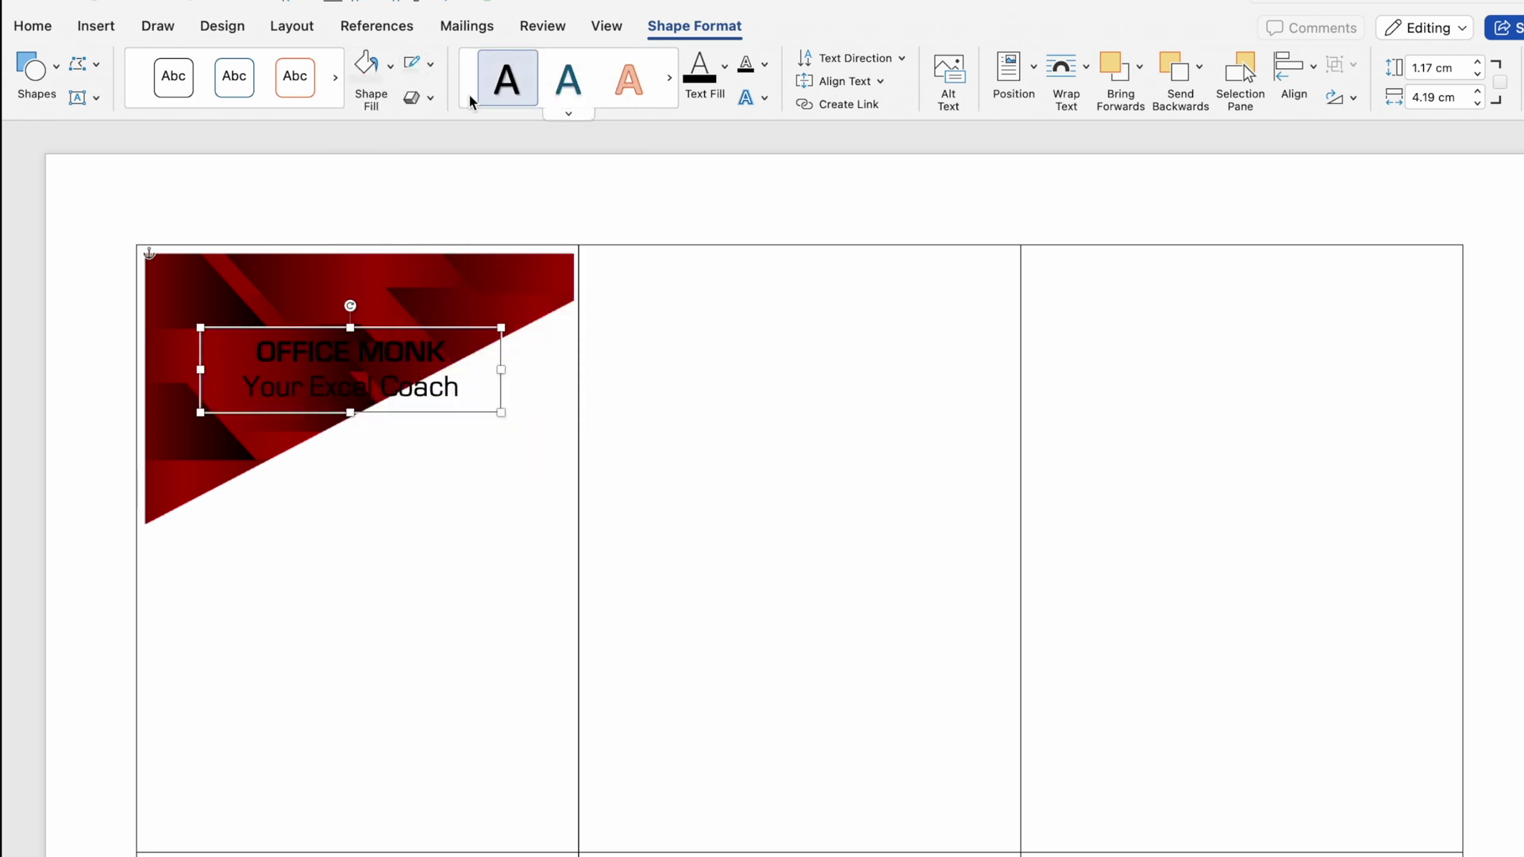
Set the font colour of both lines in the text box to white.
left_click(38, 26)
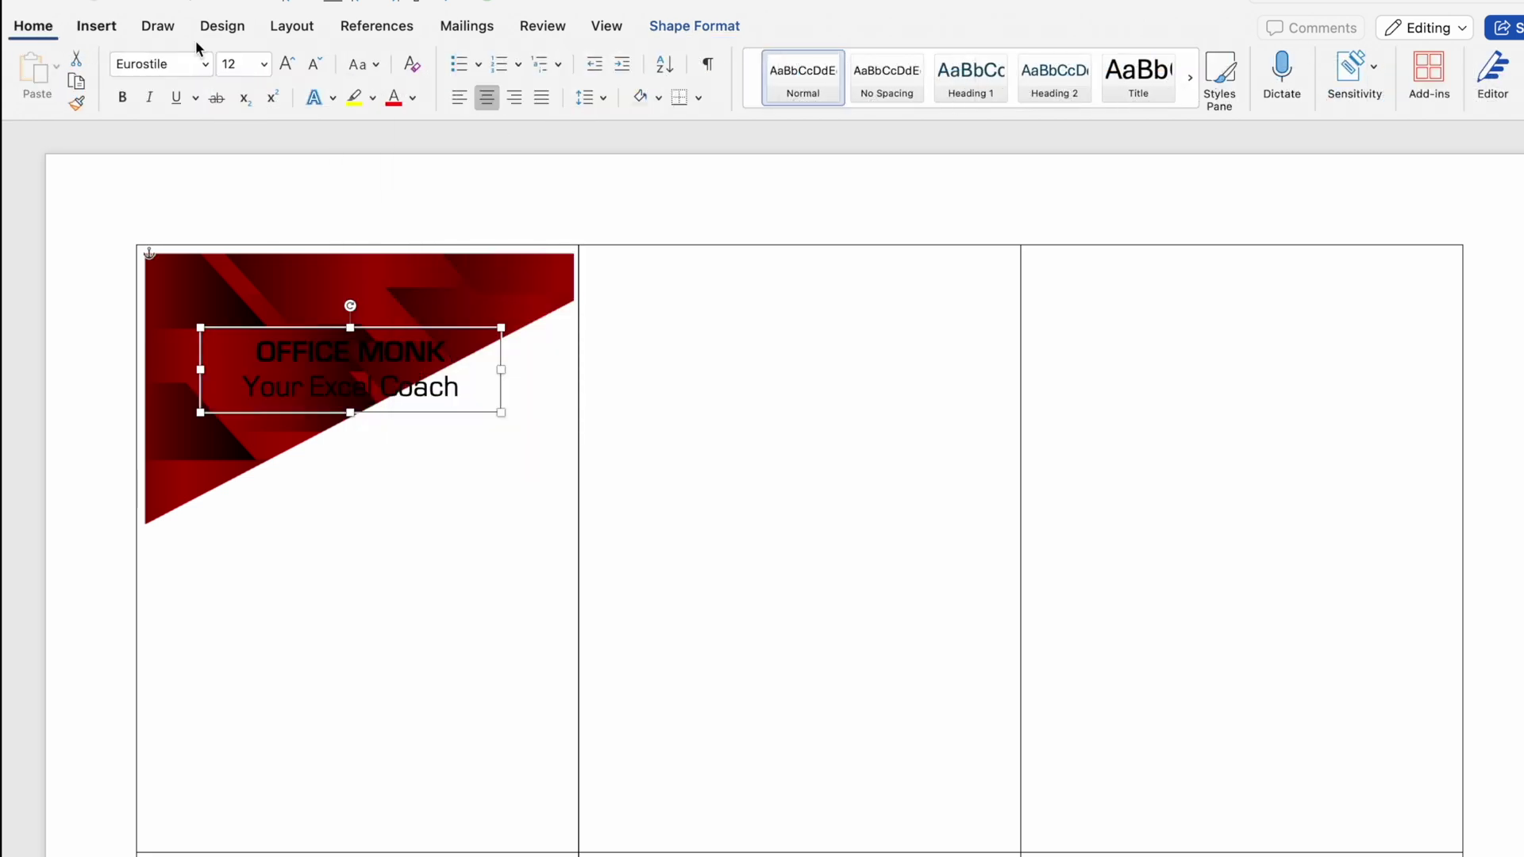
left_click(413, 97)
left_click(399, 190)
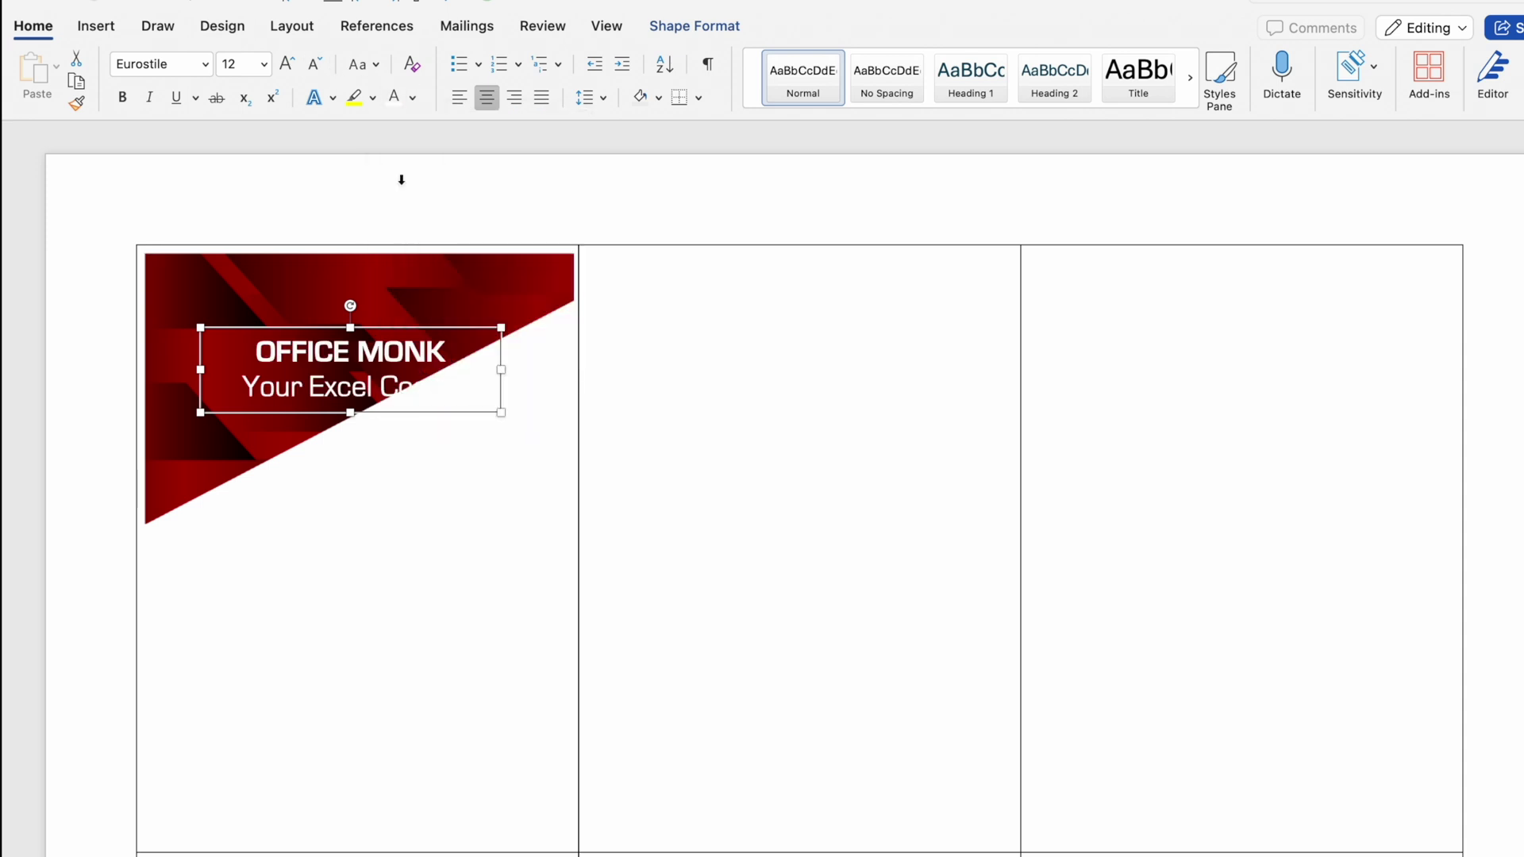
Stretch the red picture to 4.32 cm high and crop its right side while keeping it across the cell's width.
left_click(240, 443)
mouse_move(361, 530)
left_mouse_down()
mouse_move(364, 578)
mouse_move(363, 559)
left_mouse_up()
left_click(690, 26)
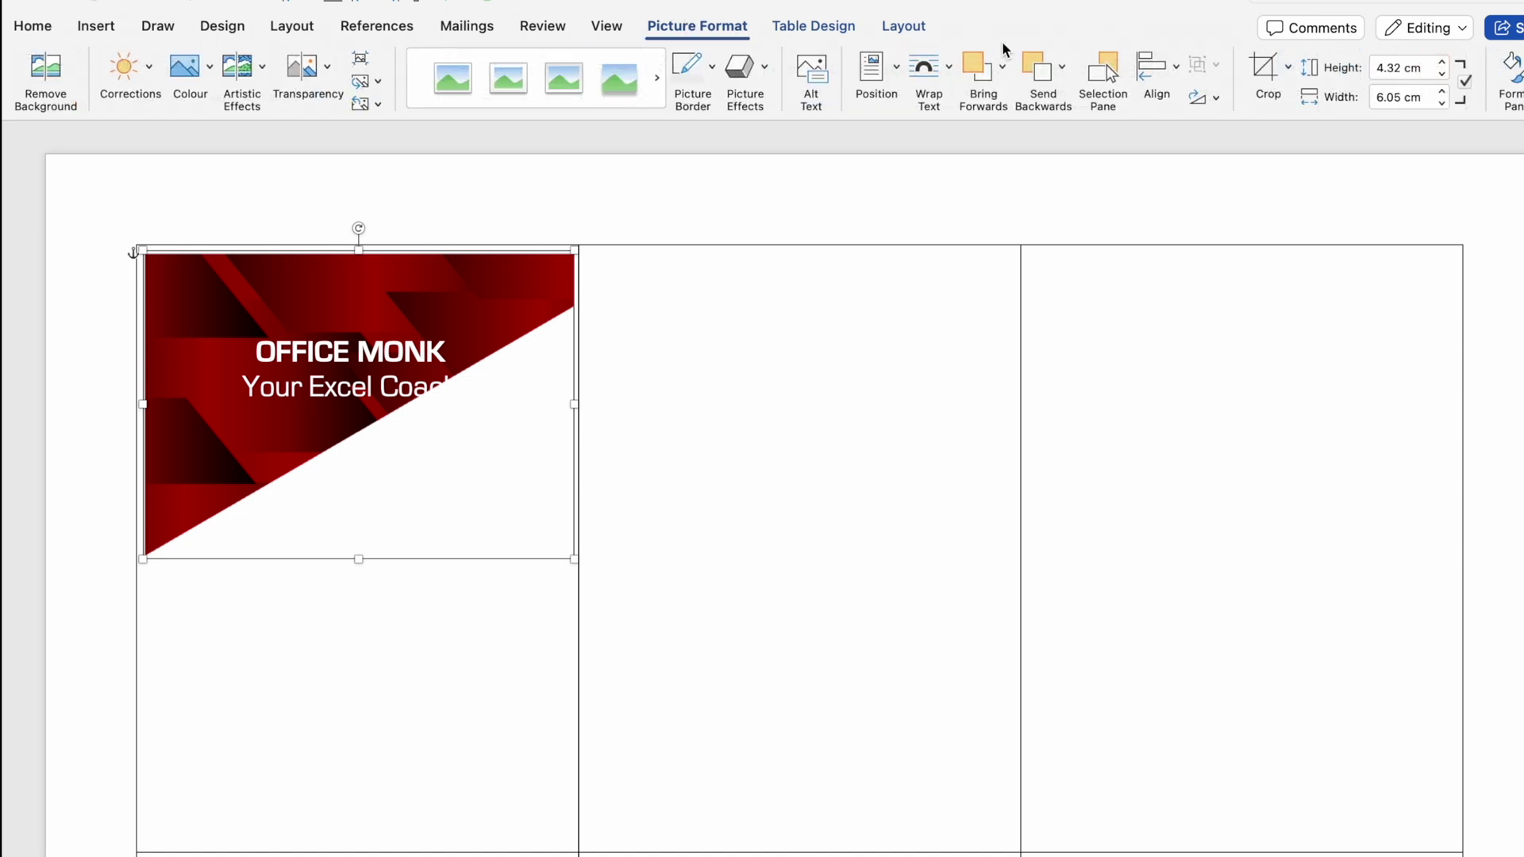
left_click(1268, 68)
mouse_move(573, 404)
left_mouse_down()
mouse_move(520, 405)
mouse_move(574, 410)
left_mouse_up()
key("Escape")
Move the OFFICE MONK text box slightly up so both lines sit fully on the red picture.
left_click(421, 412)
left_click_drag(422, 412, 421, 401)
left_click(593, 265)
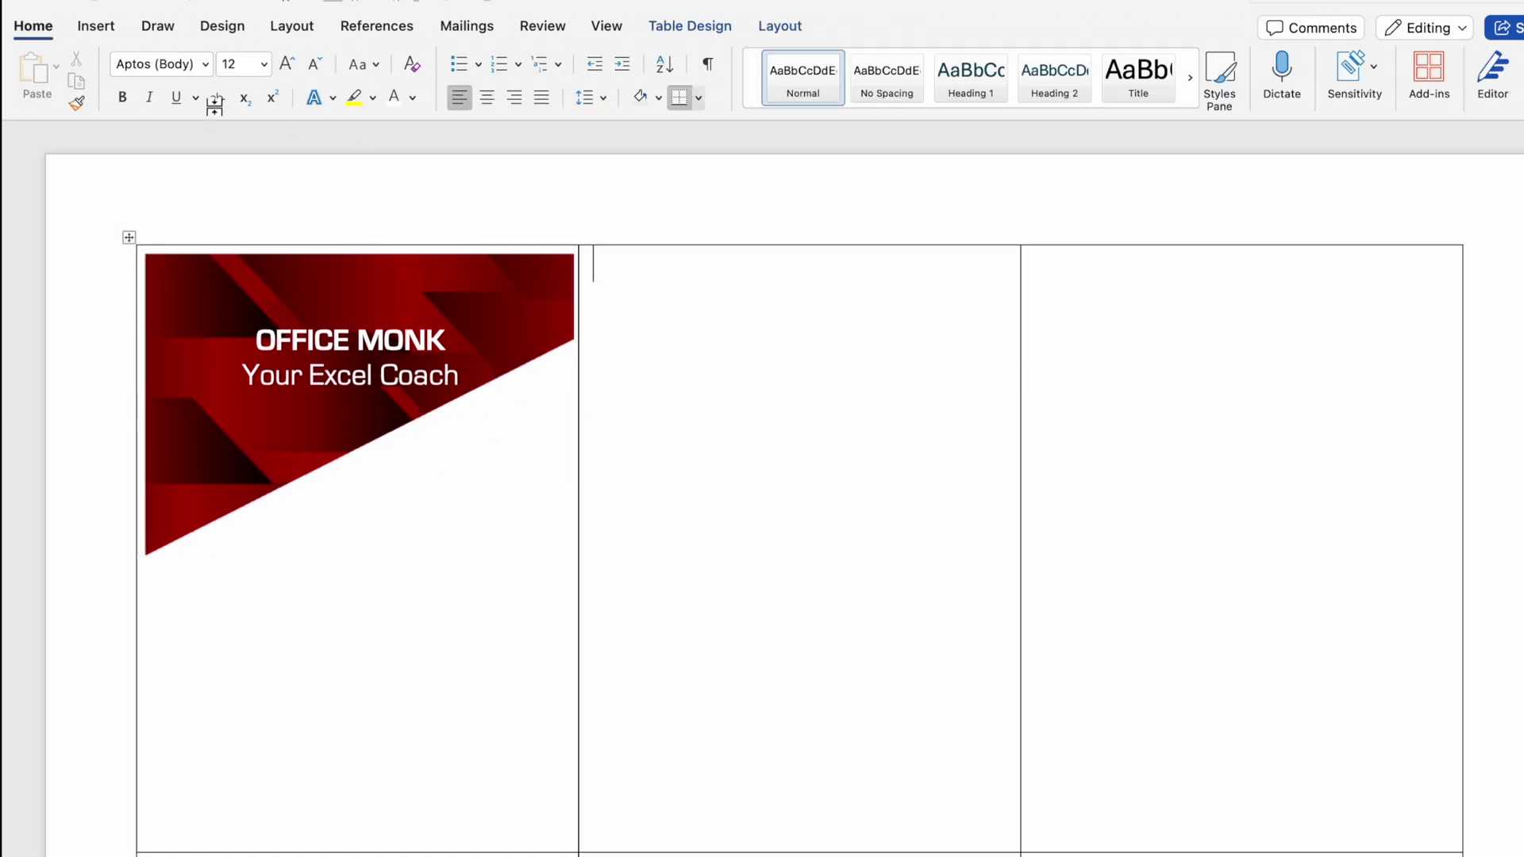
Insert Office Monk Logo.png from the ID Card folder into the second cell and set its text wrapping to In Front of Text.
left_click(97, 26)
left_click(282, 71)
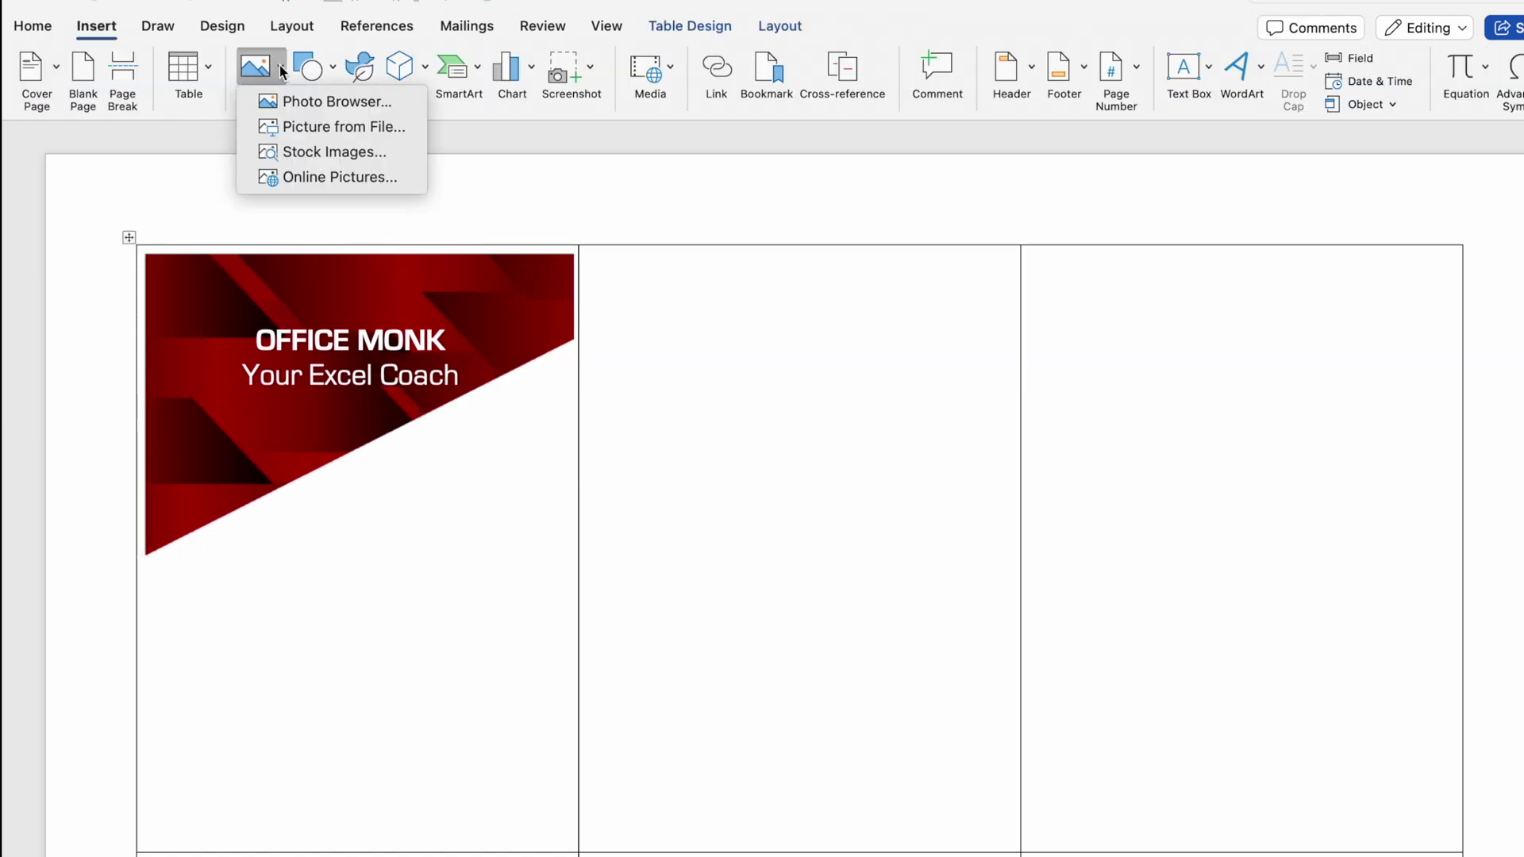
left_click(344, 126)
left_click(810, 445)
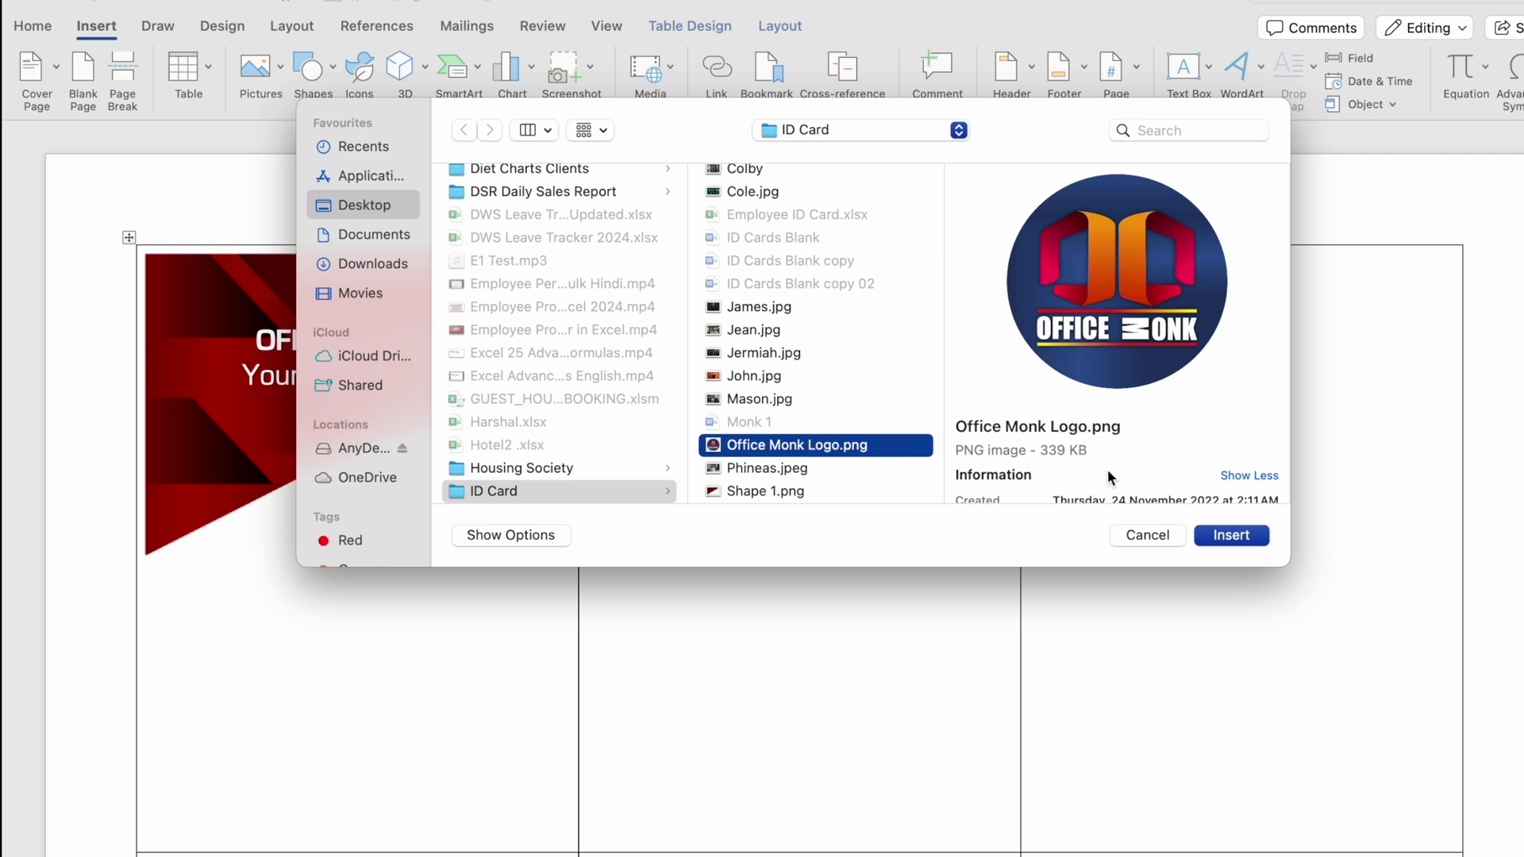
left_click(1216, 540)
right_click(833, 510)
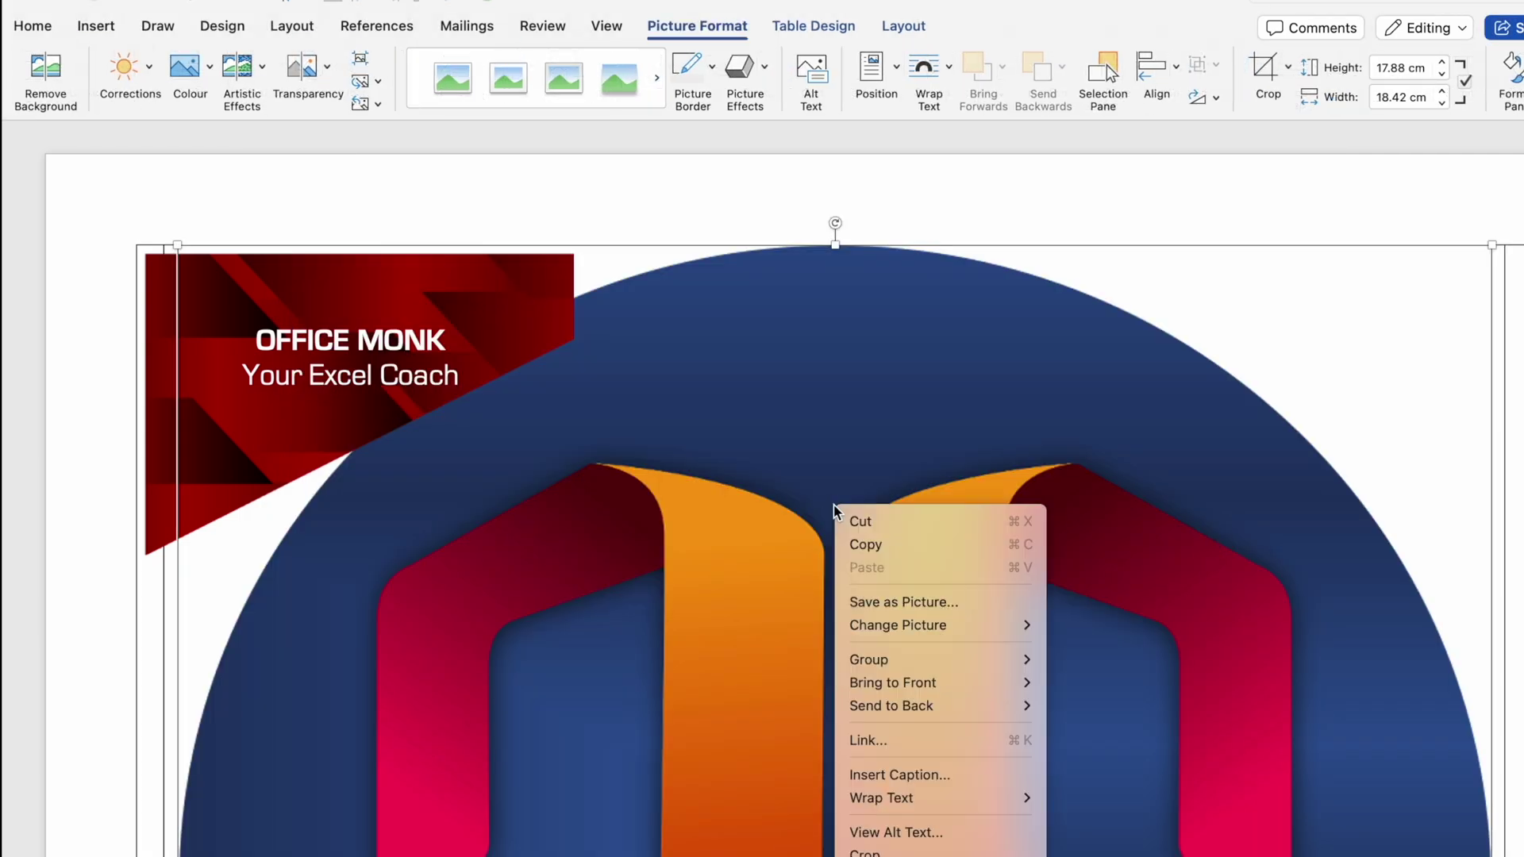
mouse_move(1032, 797)
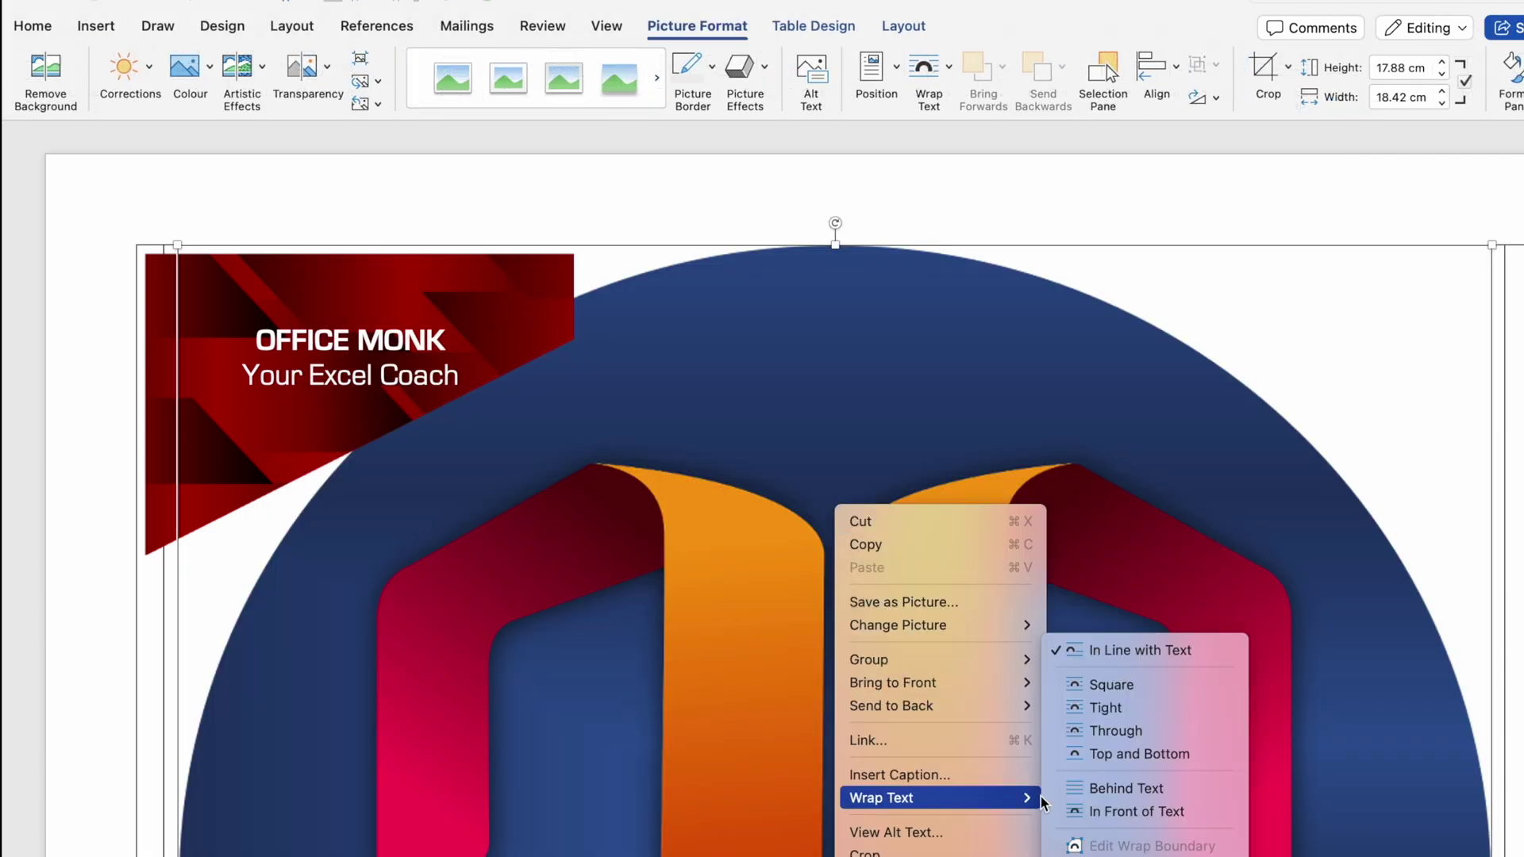
left_click(1140, 811)
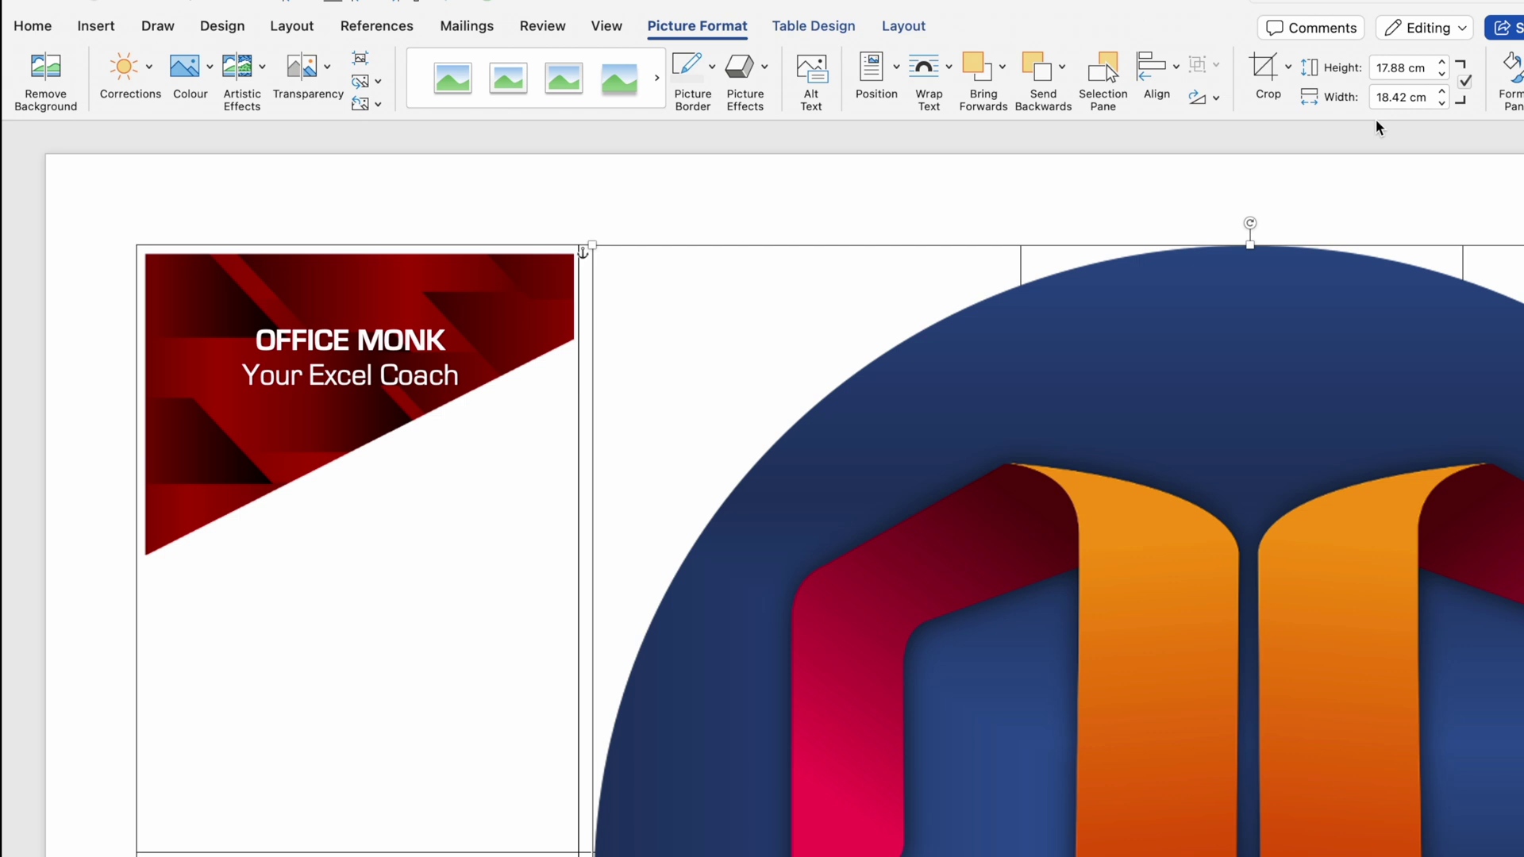
Shrink the logo to a small badge and place it on the red picture just above OFFICE MONK.
left_click(1382, 68)
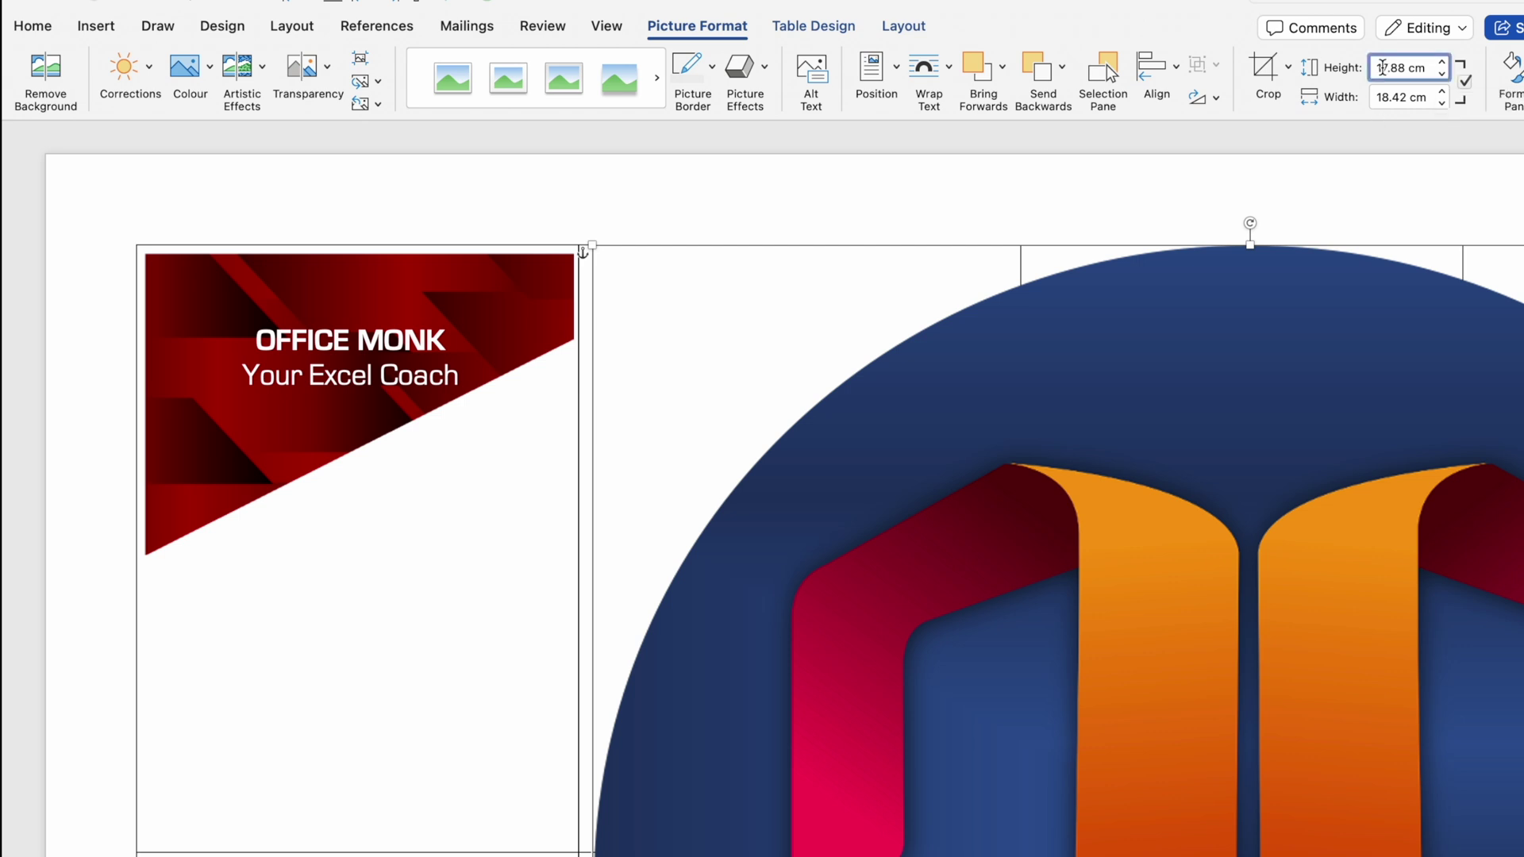
key("BackSpace")
key("Return")
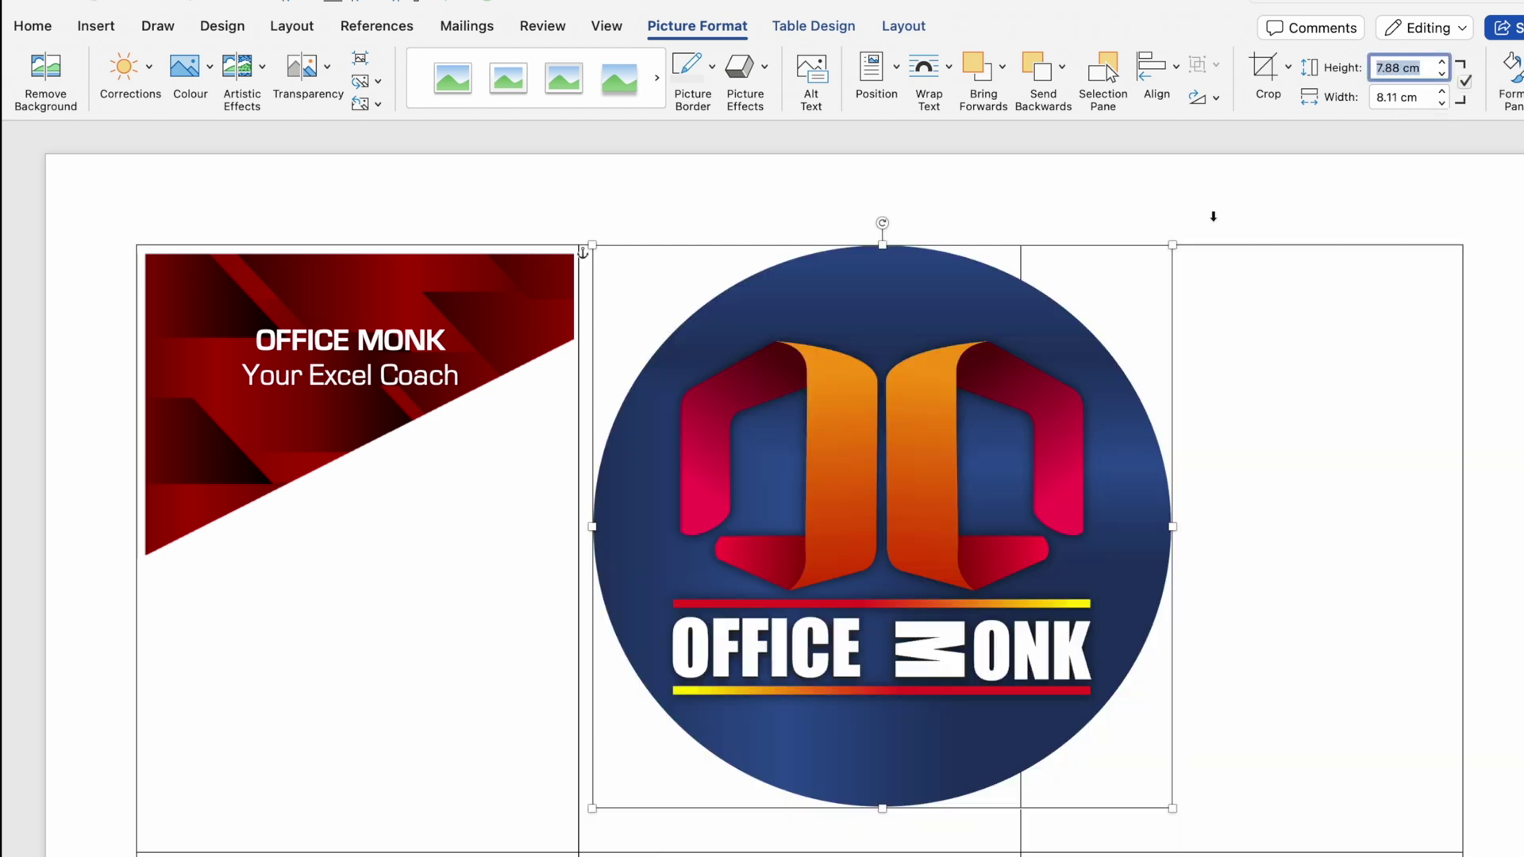
left_click_drag(1172, 807, 642, 295)
left_click_drag(616, 269, 350, 293)
key("Escape")
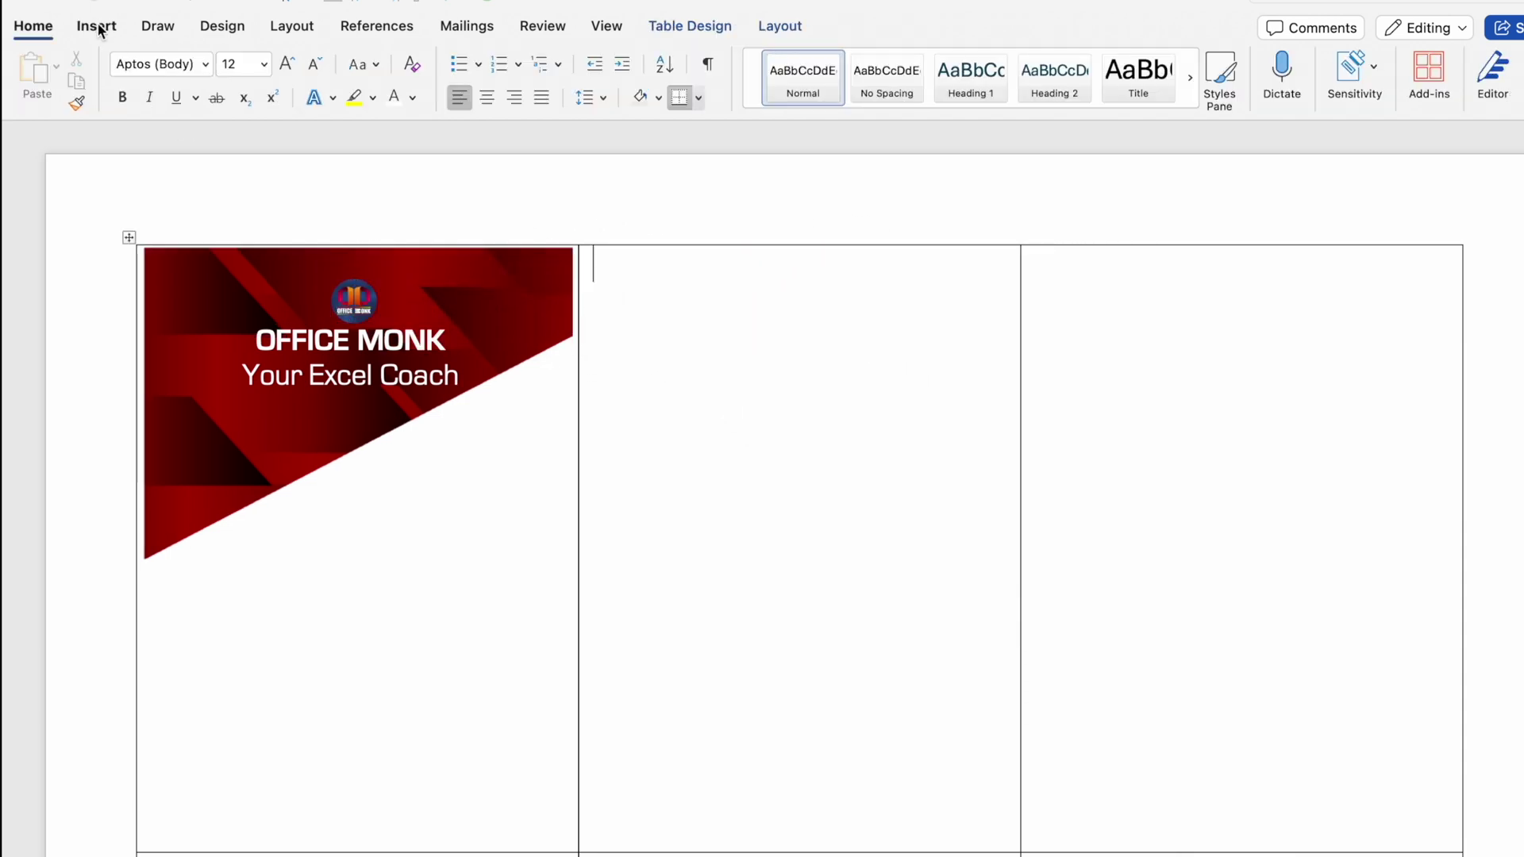
Add a rounded rectangle about 0.19 cm high and 0.88 cm wide on the red picture, centred above the logo.
left_click(97, 28)
left_click(333, 71)
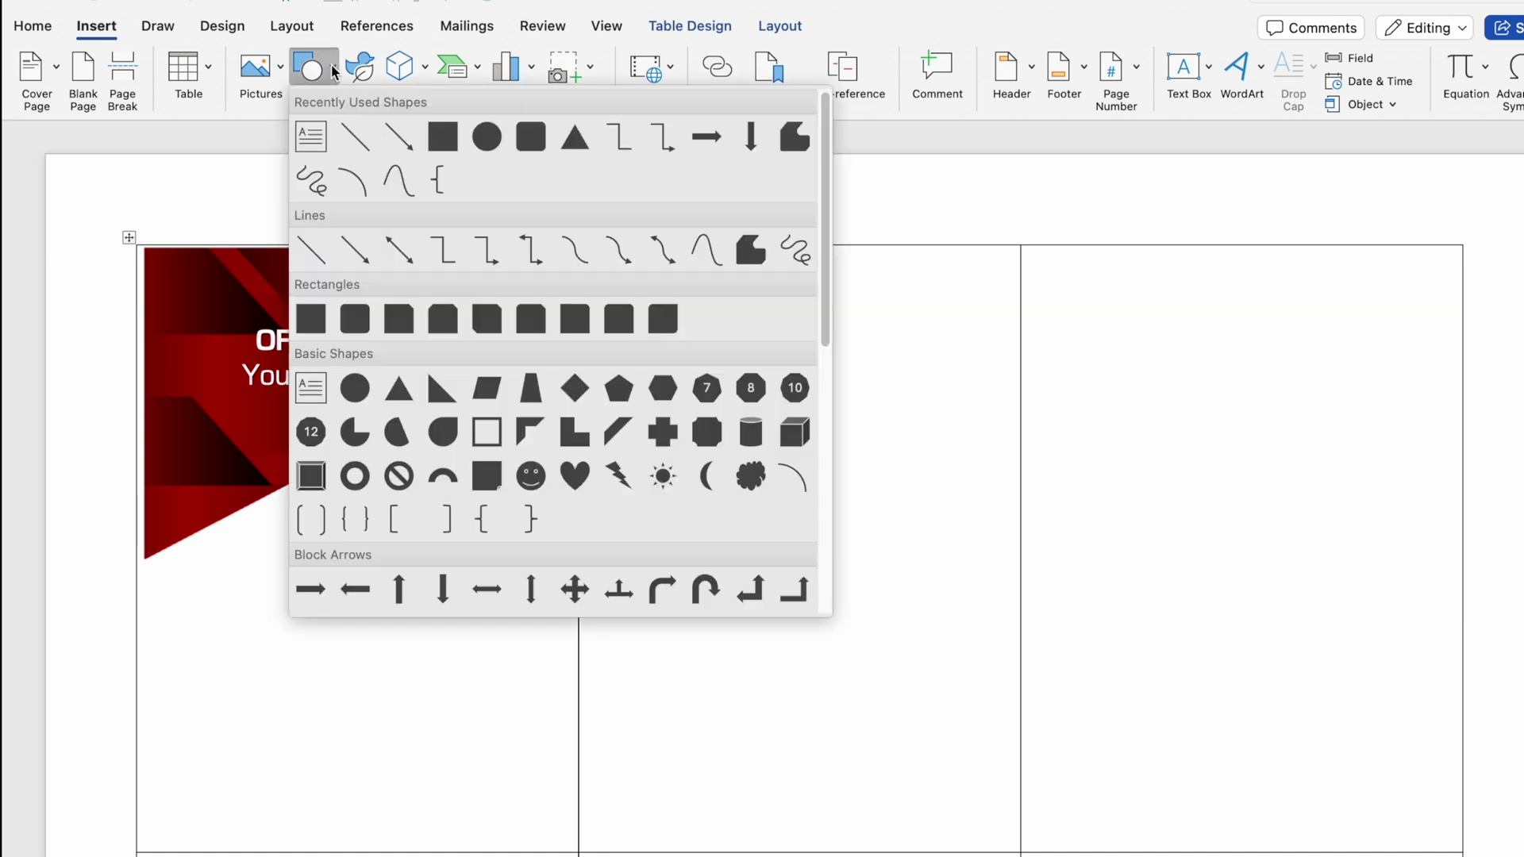
scroll(555, 357, "down", 10)
left_click(354, 388)
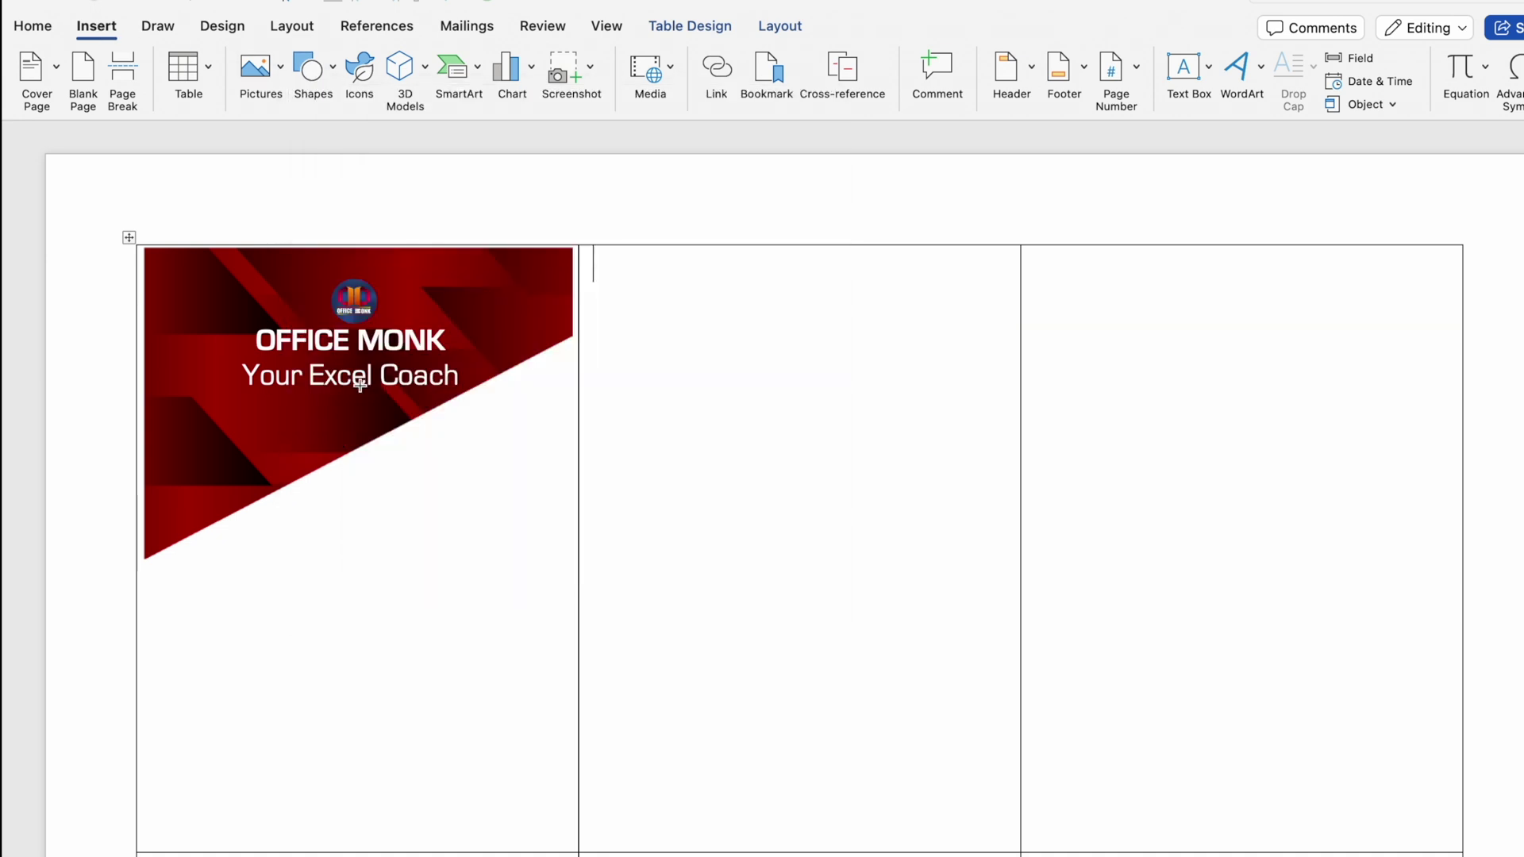
left_click(297, 509)
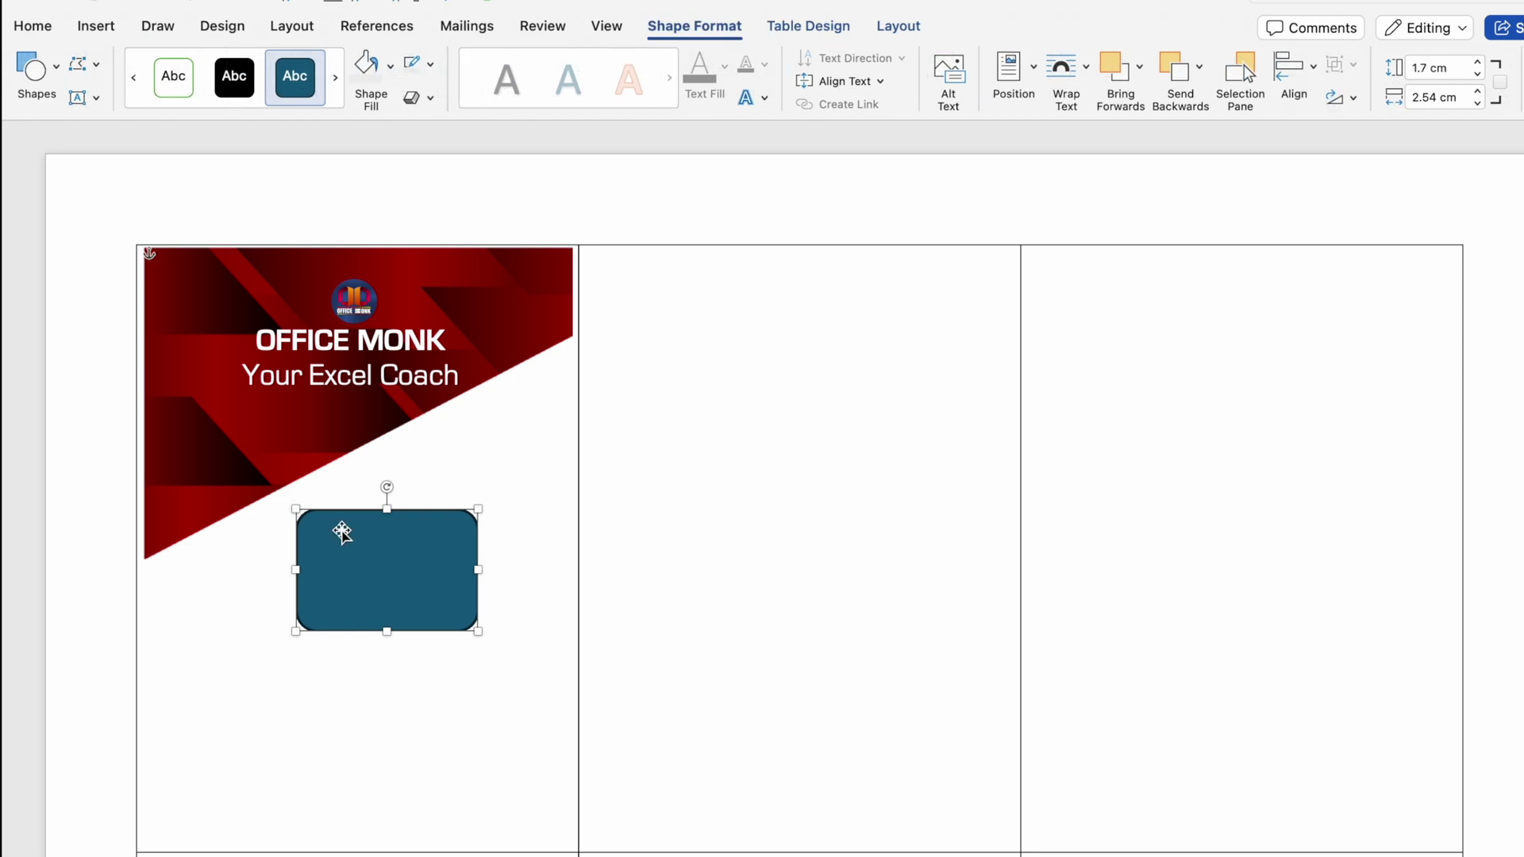
left_click_drag(386, 630, 358, 520)
left_click_drag(342, 520, 370, 265)
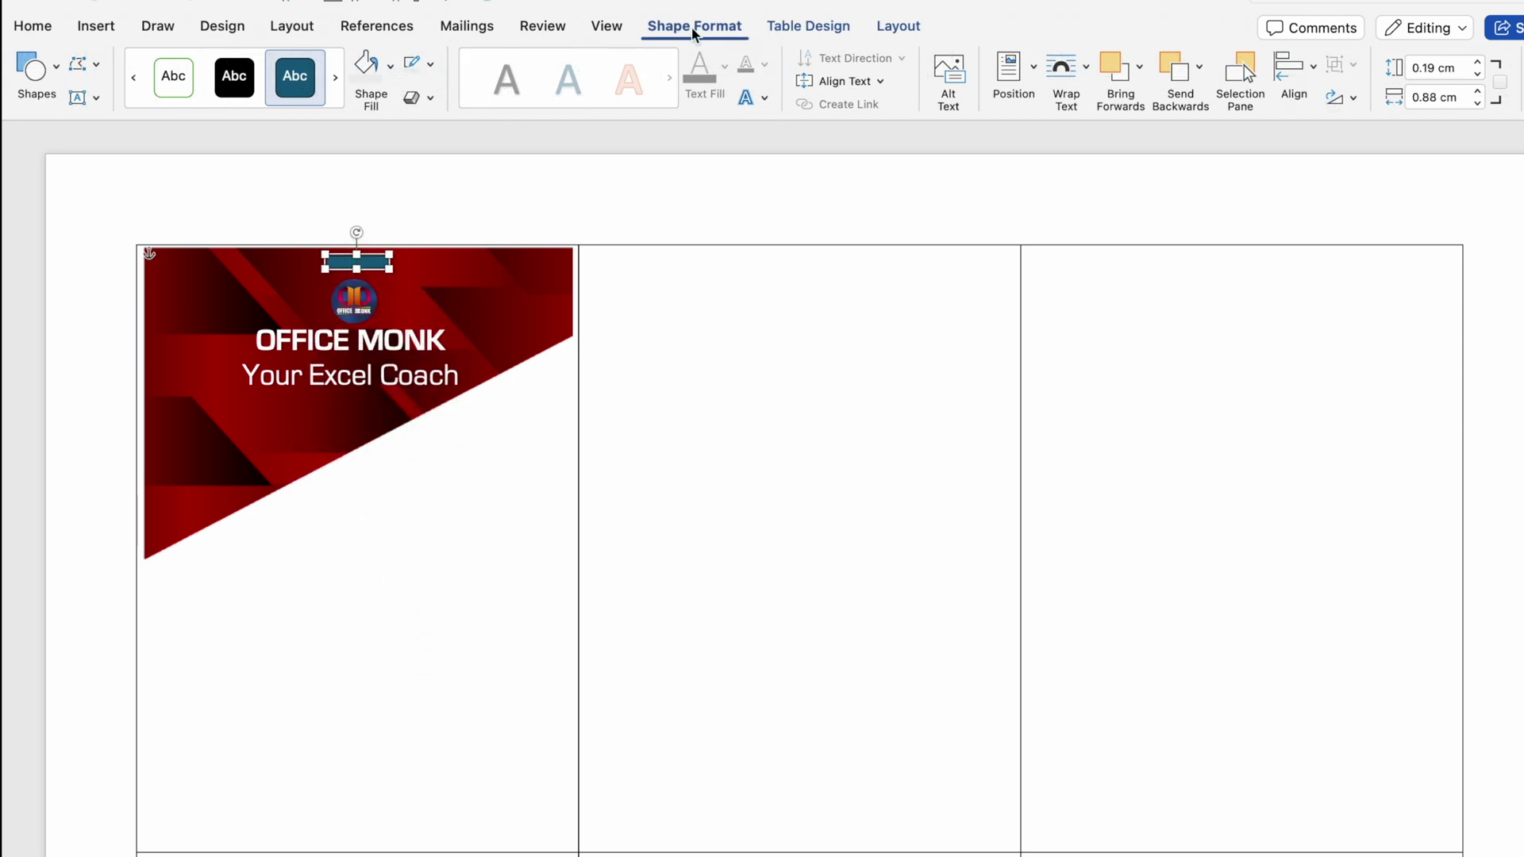
Give the small rounded rectangle above the logo a white fill and a white outline.
left_click(389, 68)
left_click(366, 164)
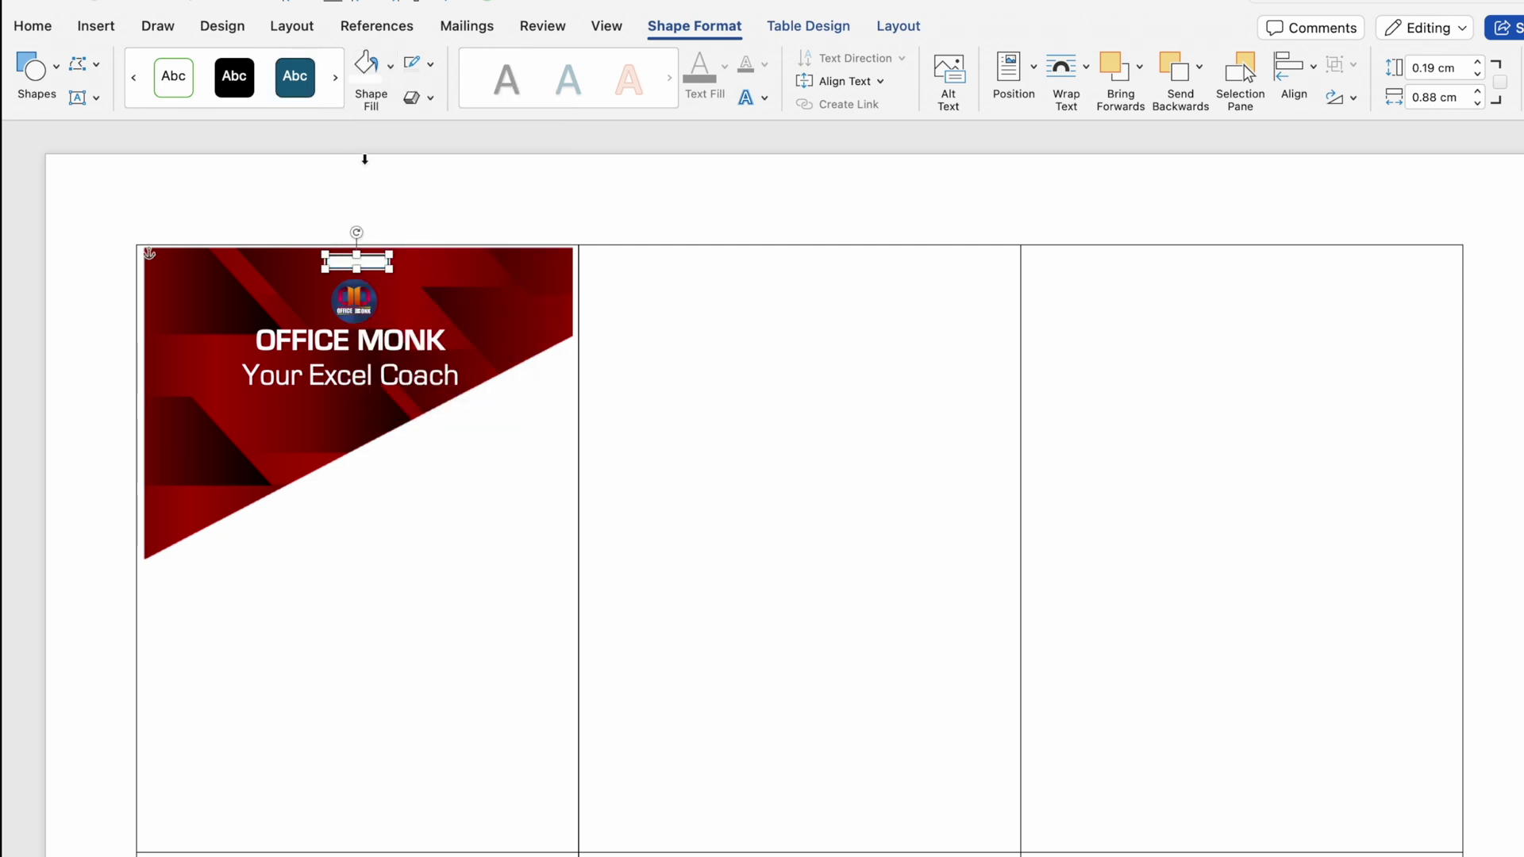
left_click(430, 64)
left_click(419, 158)
Move the OFFICE MONK text box slightly down, away from the logo.
left_click(398, 401)
left_click_drag(397, 401, 398, 406)
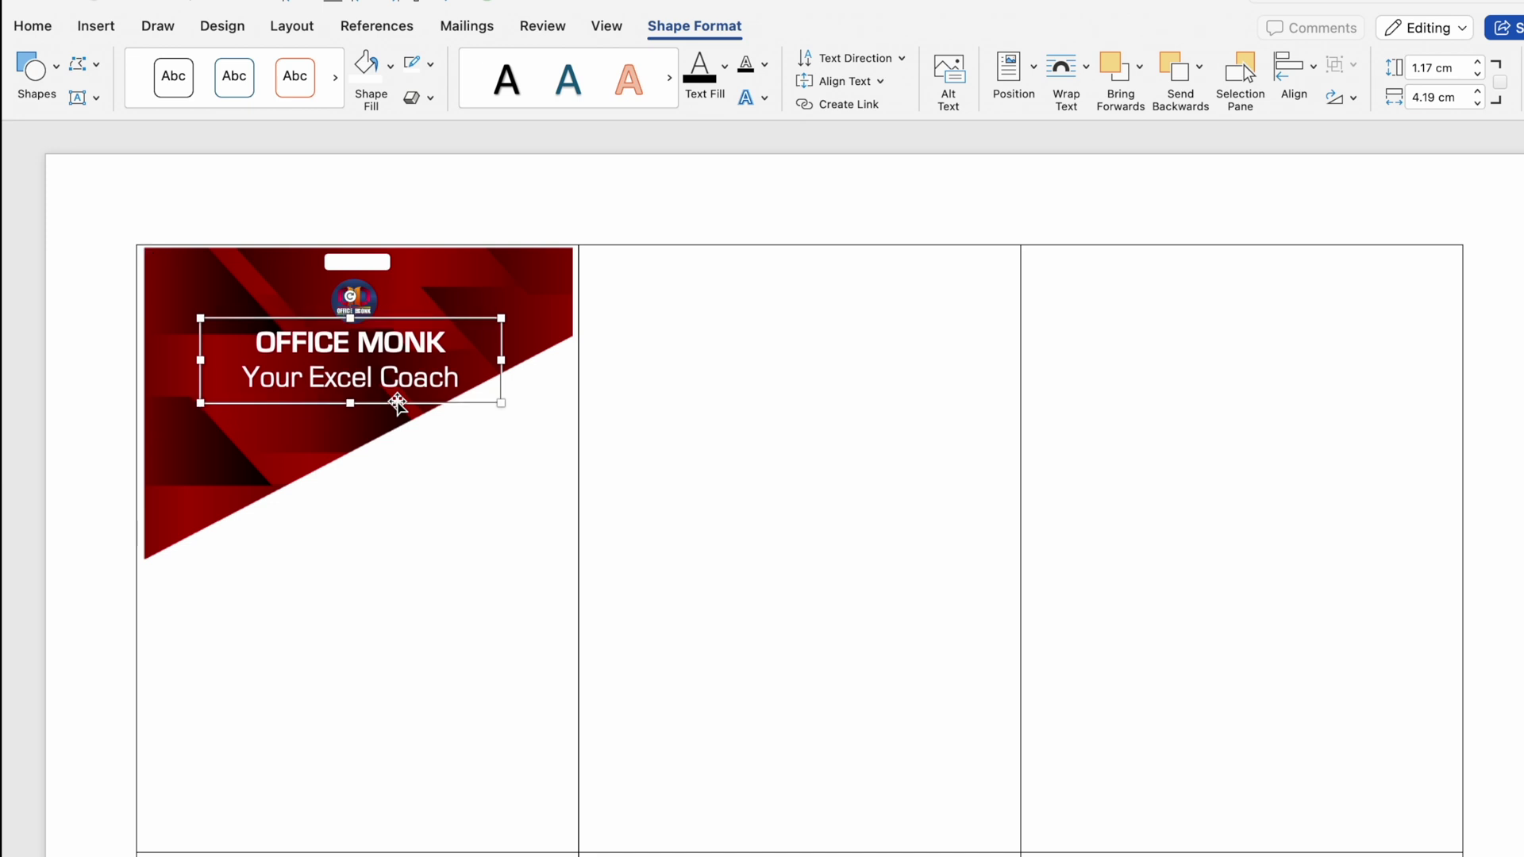
left_click(725, 378)
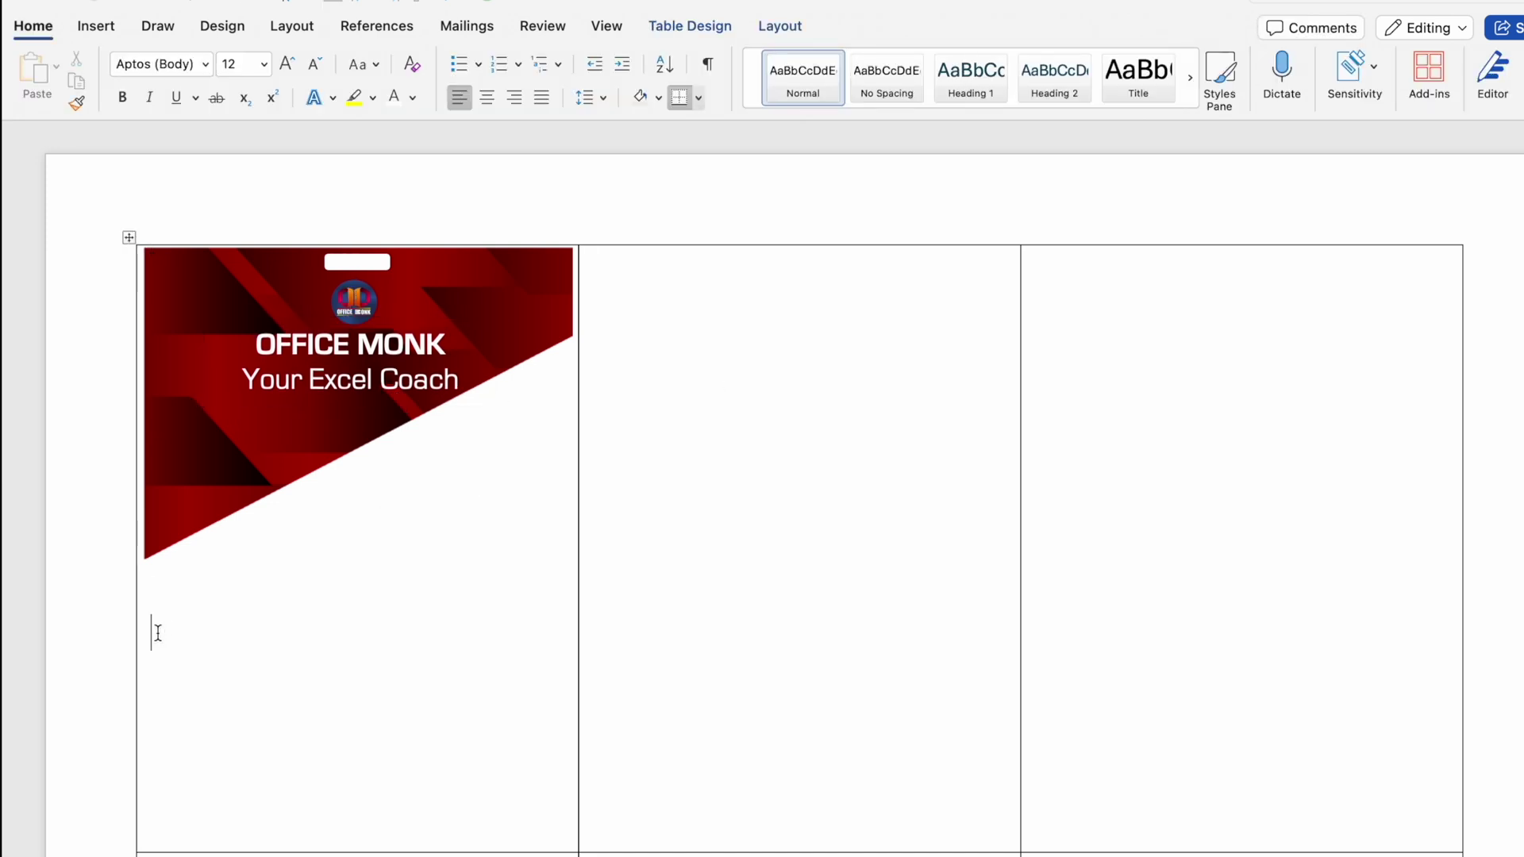
Add the label lines Emp. ID:, Name: and Blood Gp: below the red picture in the first cell.
type("Emp. ID:")
key("Return")
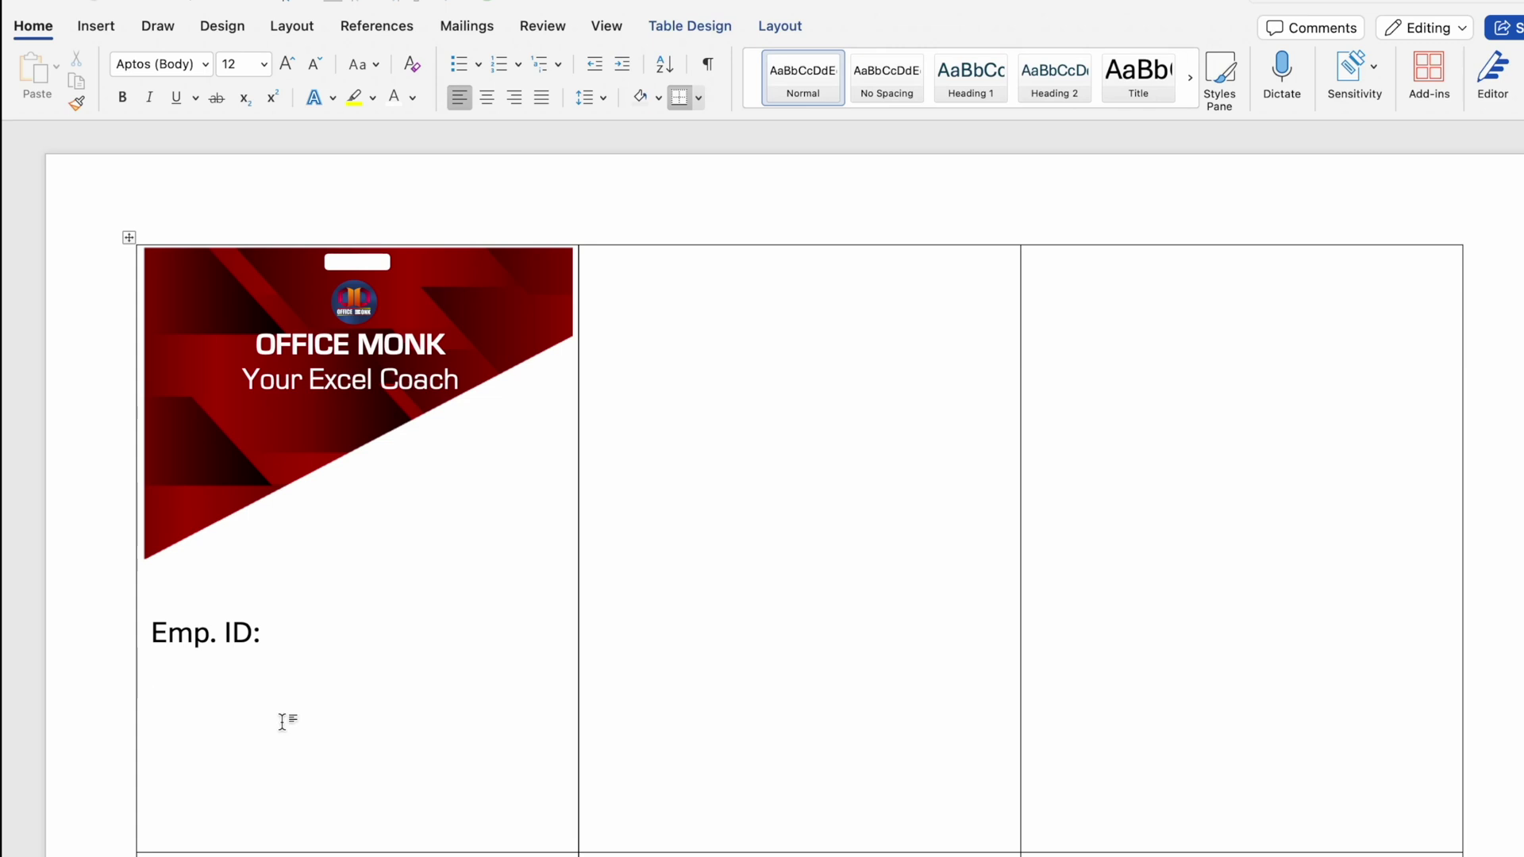
type("Name:")
key("Return")
type("Blood Gp:")
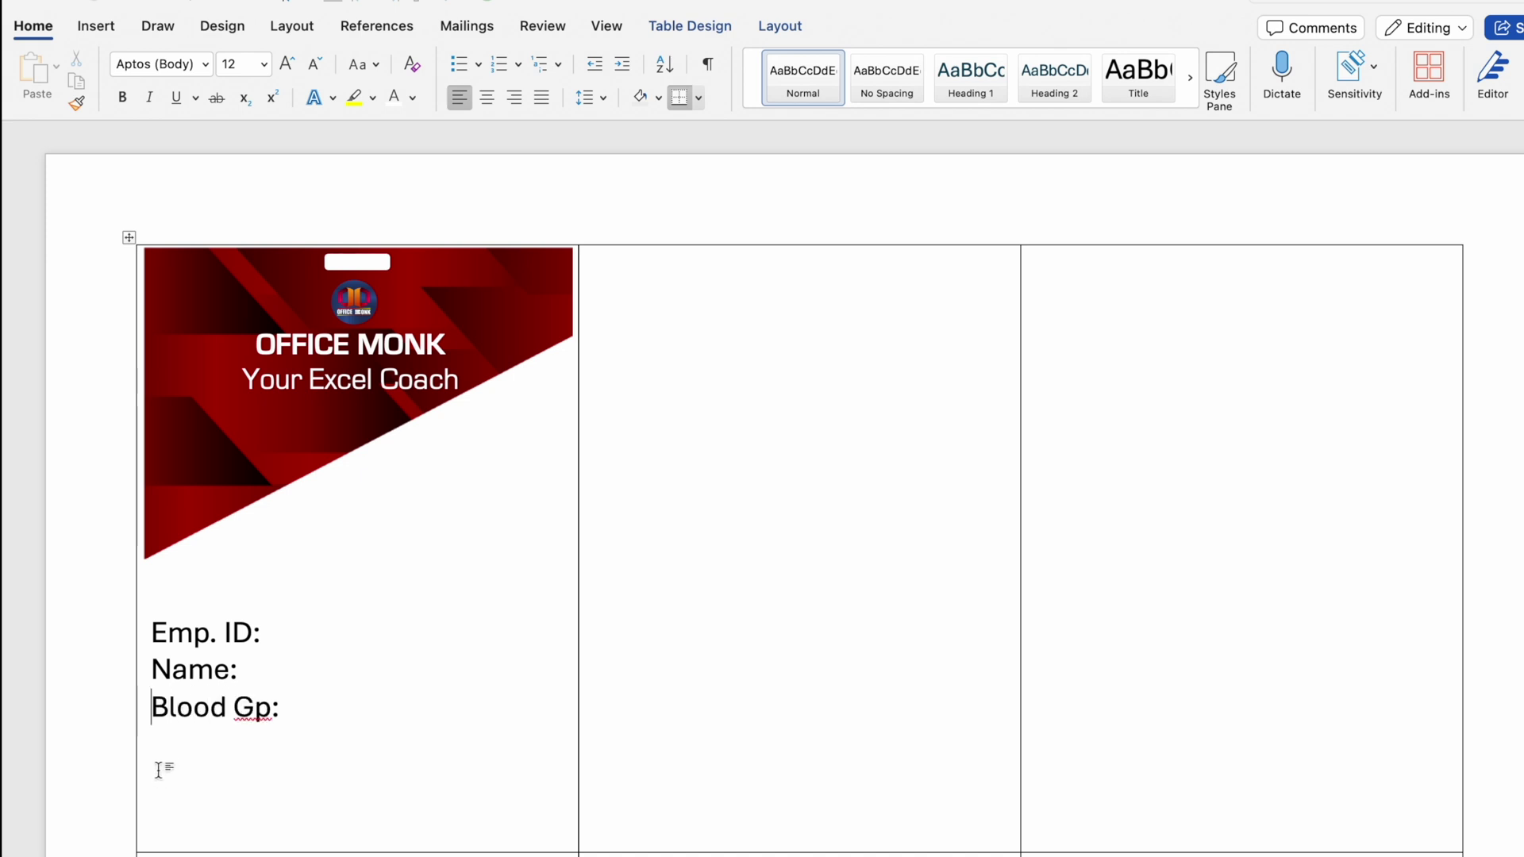
Add the label lines Issue: and Epire: below Blood Gp:, leaving one blank line between them.
left_click(158, 769)
type("Issue:")
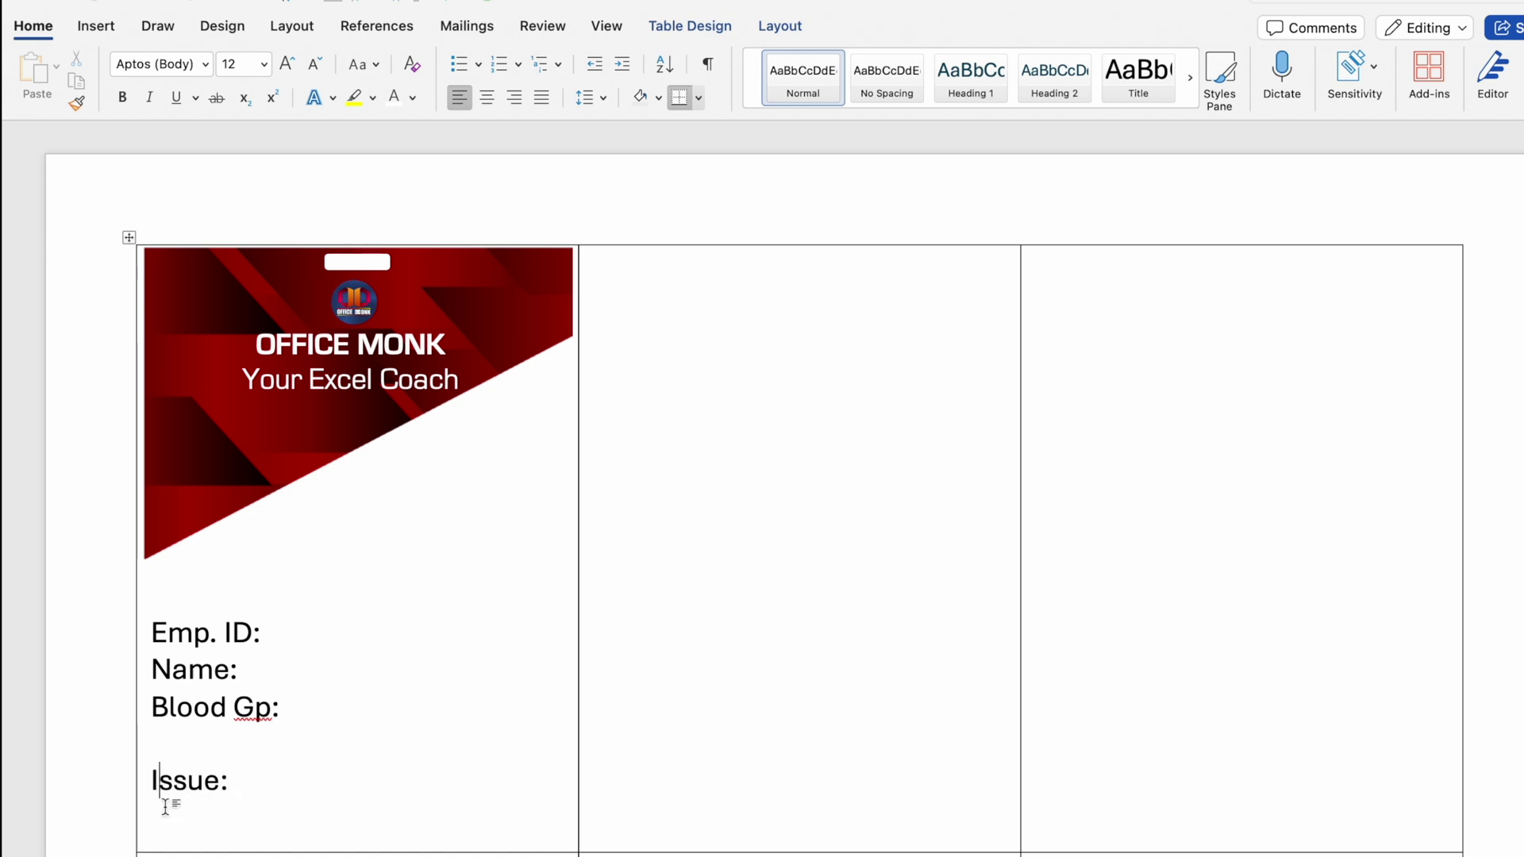
key("Return")
type("Epire:")
Set the font size of the blank line between Blood Gp: and Issue: to 8.
left_click(180, 749)
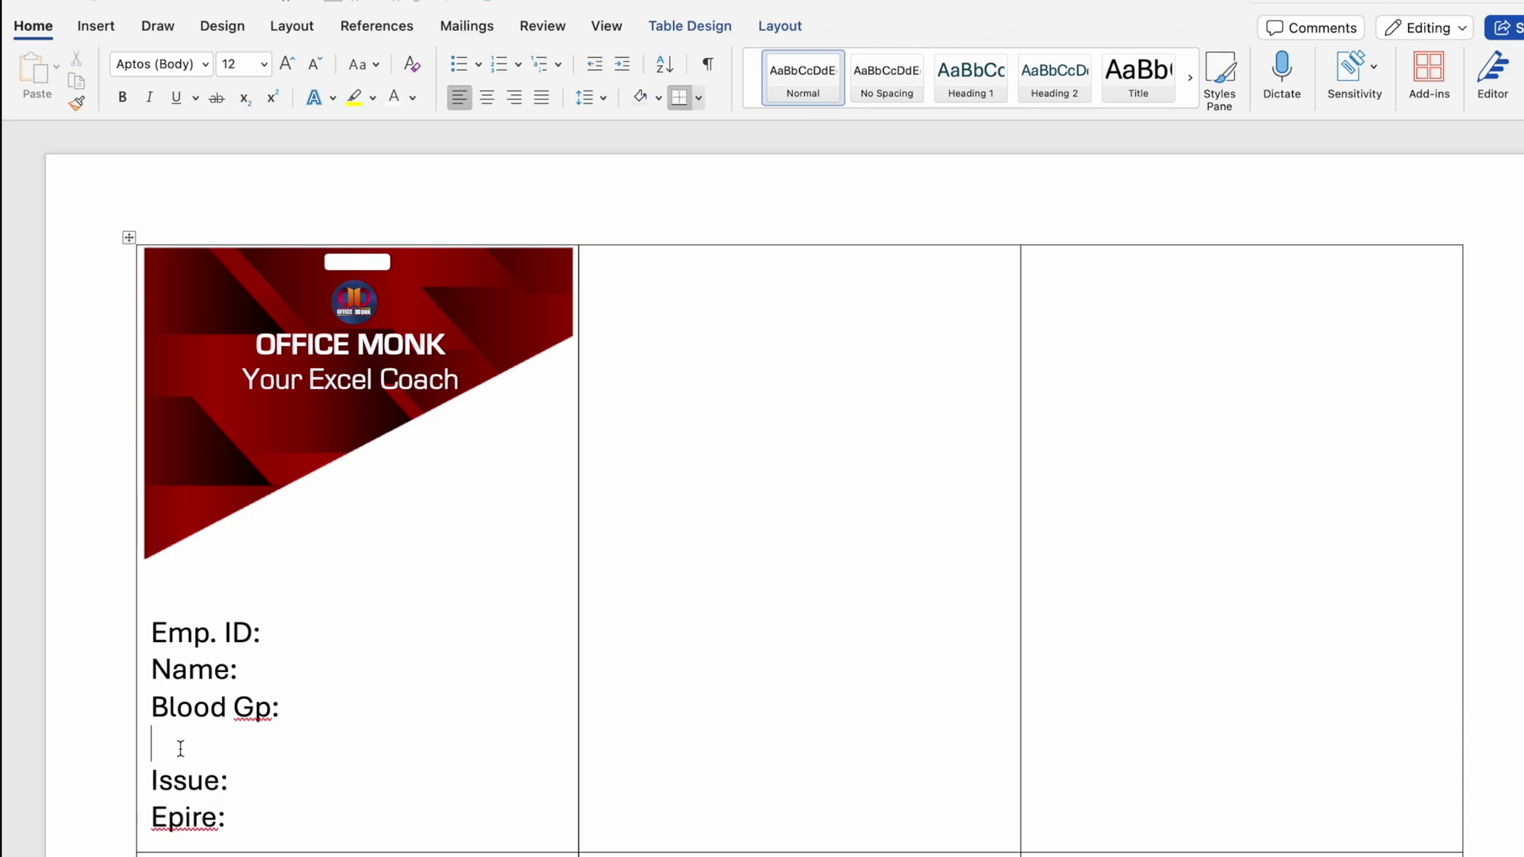
left_click(264, 64)
left_click(245, 189)
Correct Epire to Expire and add the flagged word Gp to the dictionary.
double_click(181, 805)
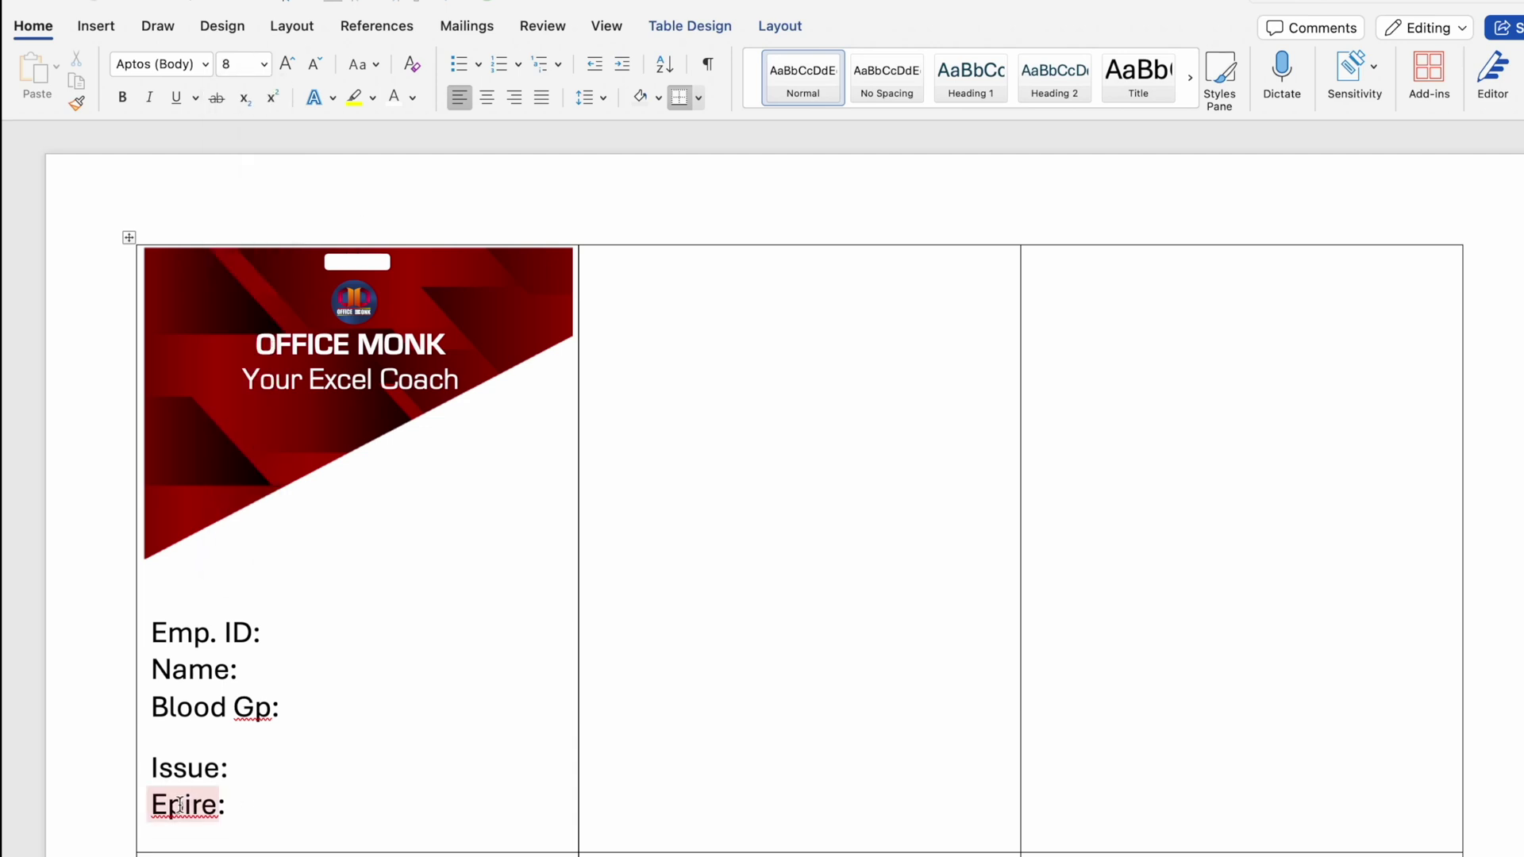
right_click(181, 809)
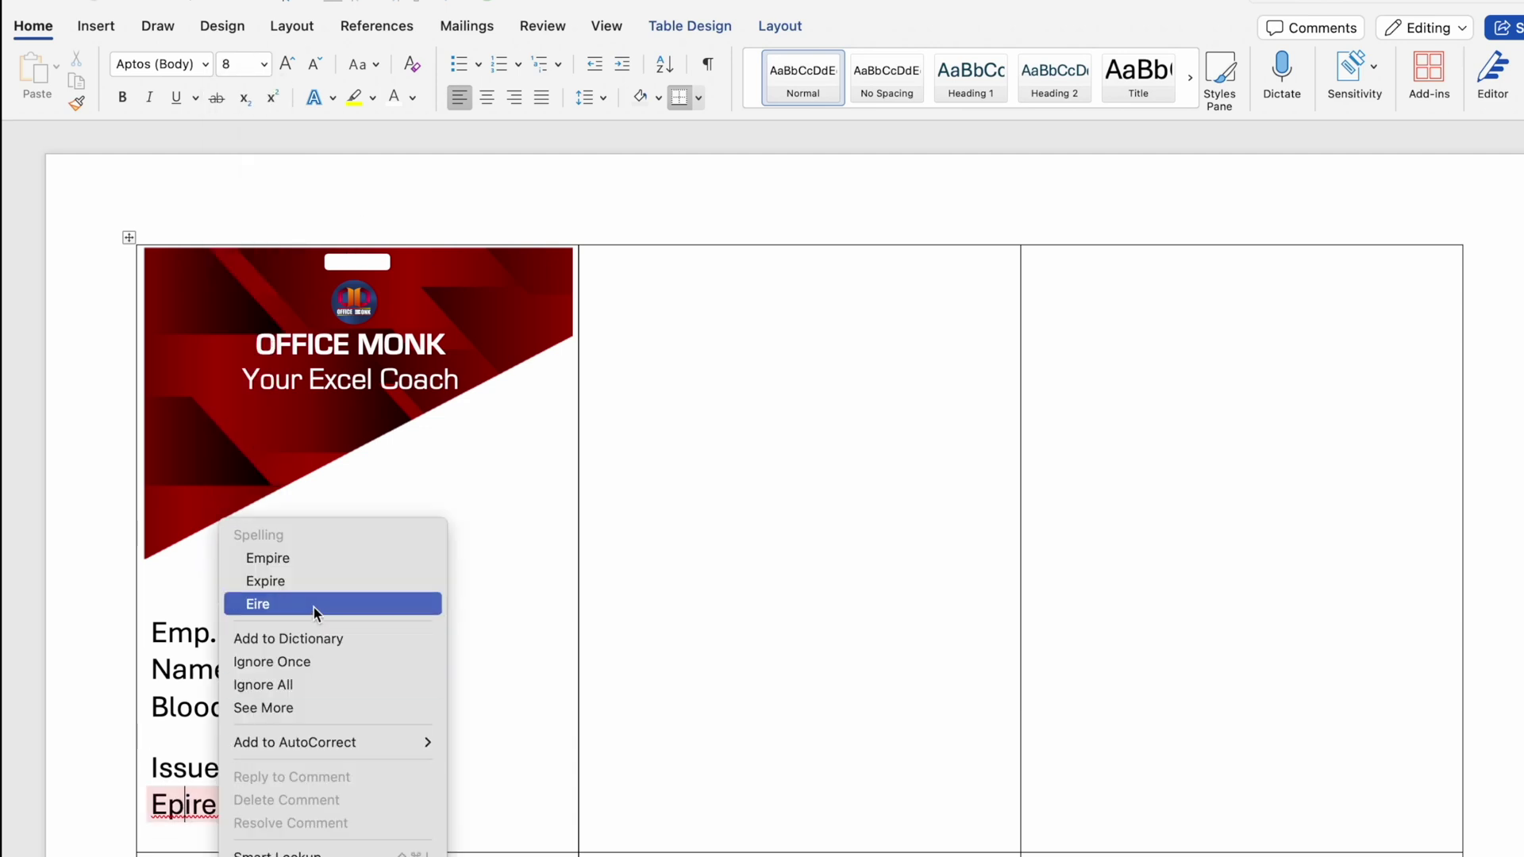
left_click(313, 583)
right_click(254, 708)
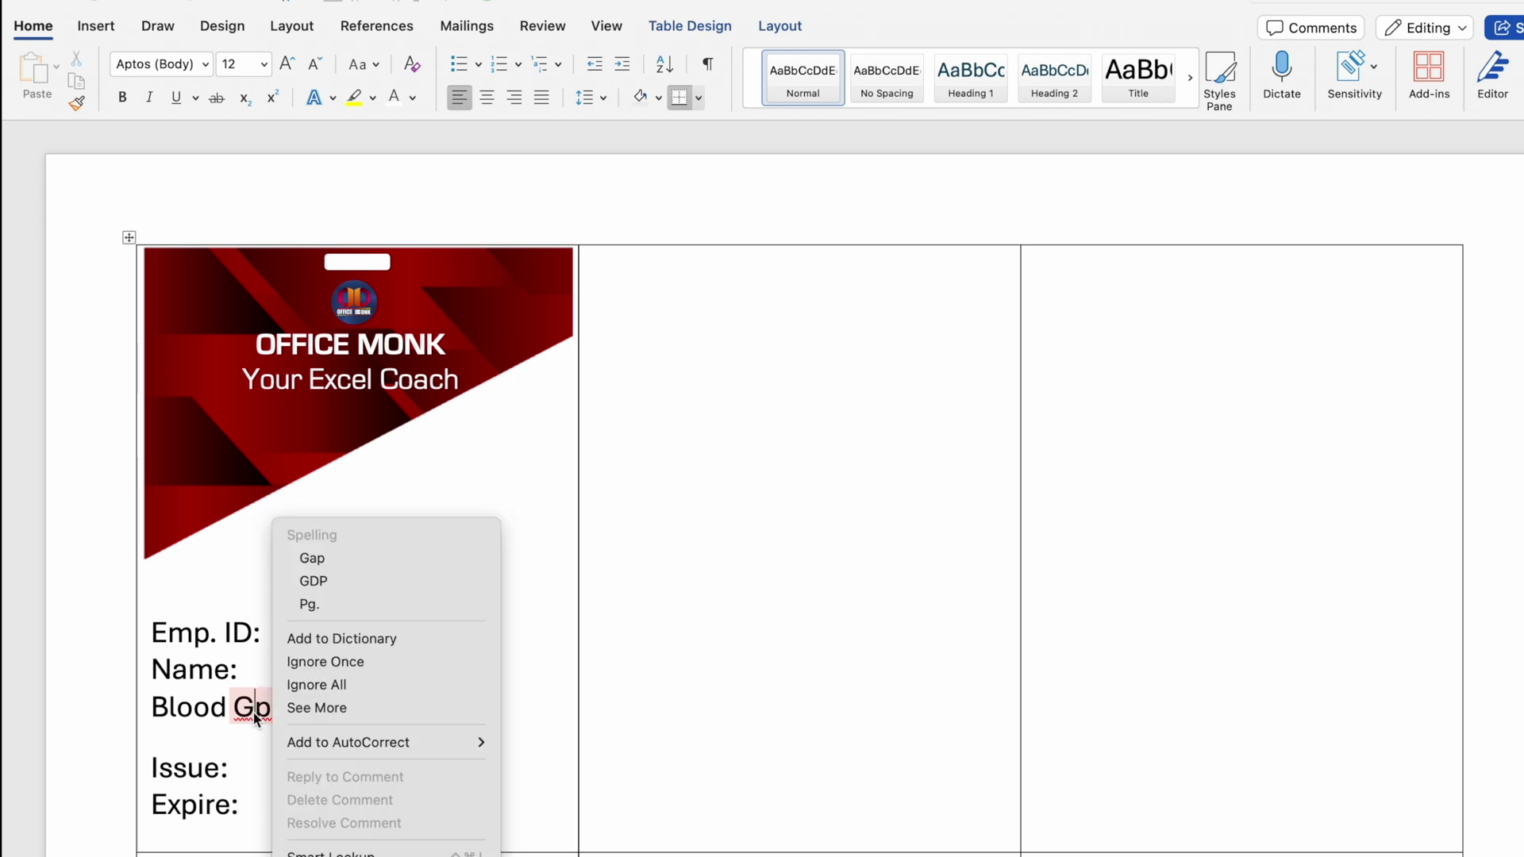
left_click(387, 641)
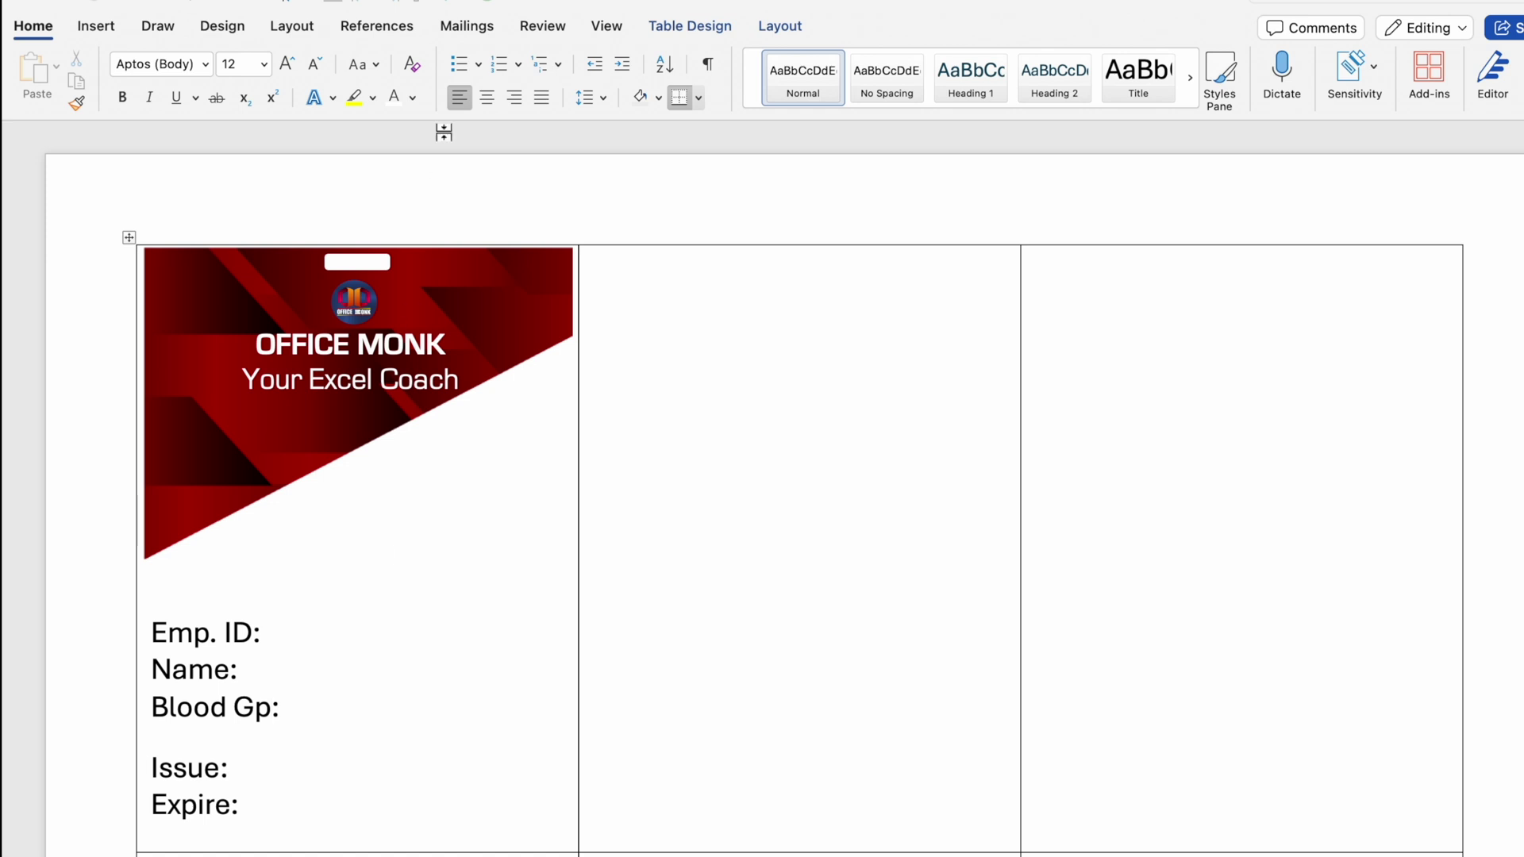
Start a Labels mail merge with the Microsoft 1/2 Letter label, accepting deletion of the current contents.
left_click(468, 28)
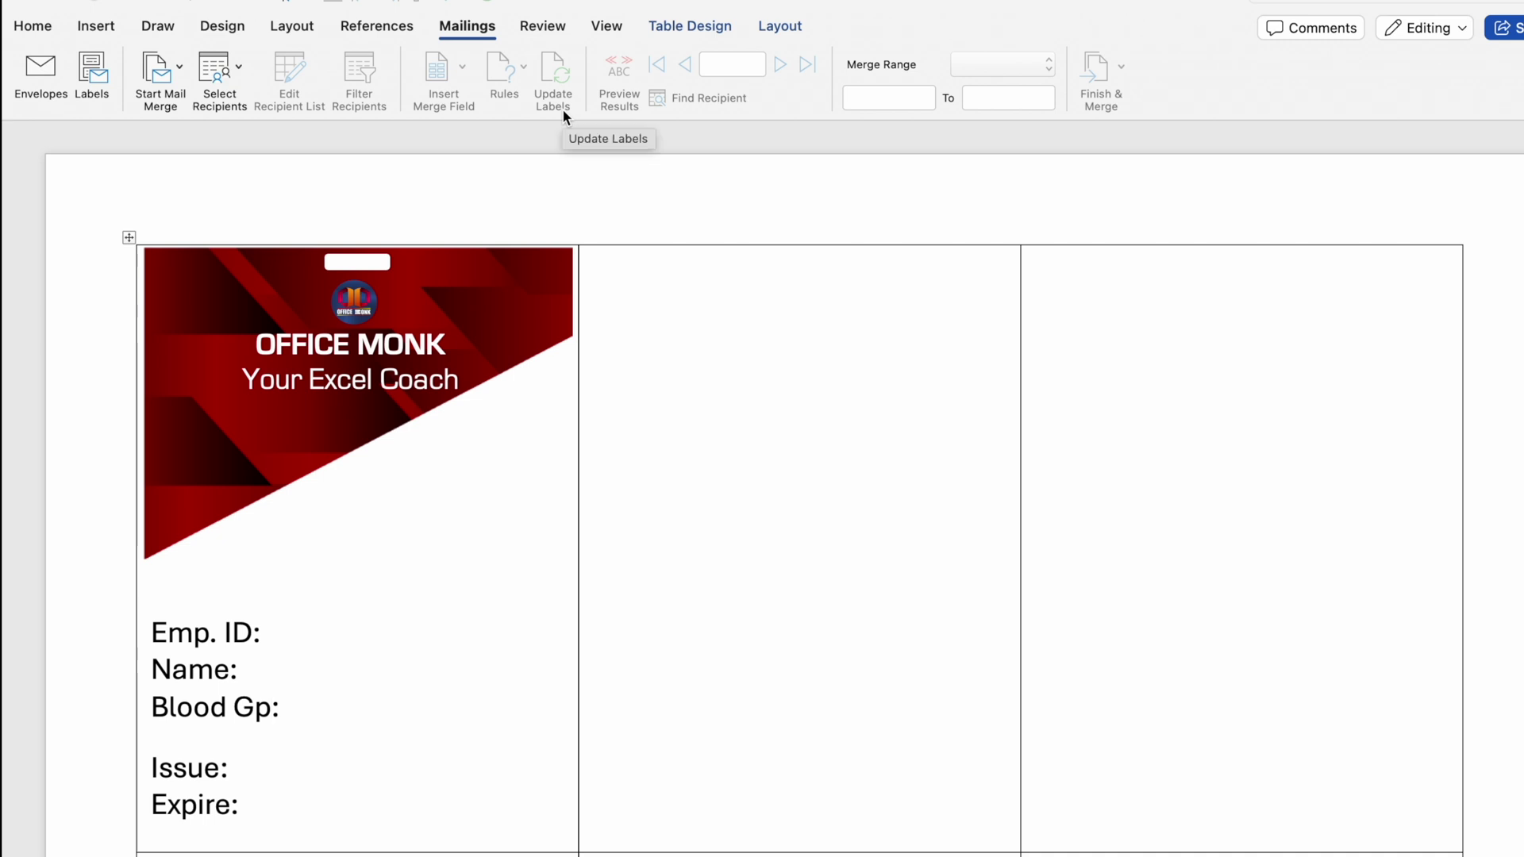
left_click(183, 70)
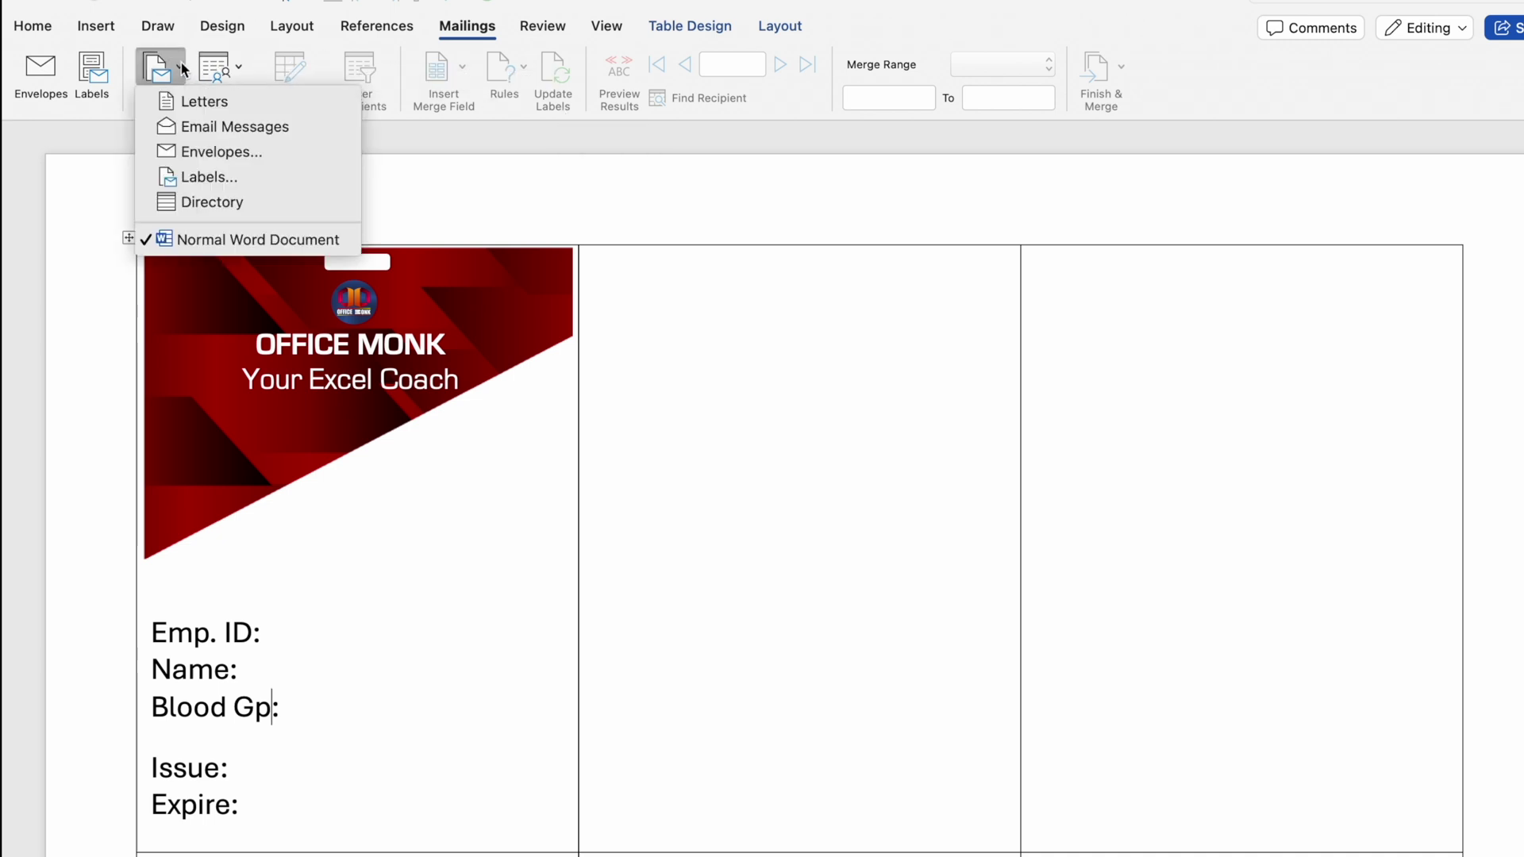
left_click(273, 177)
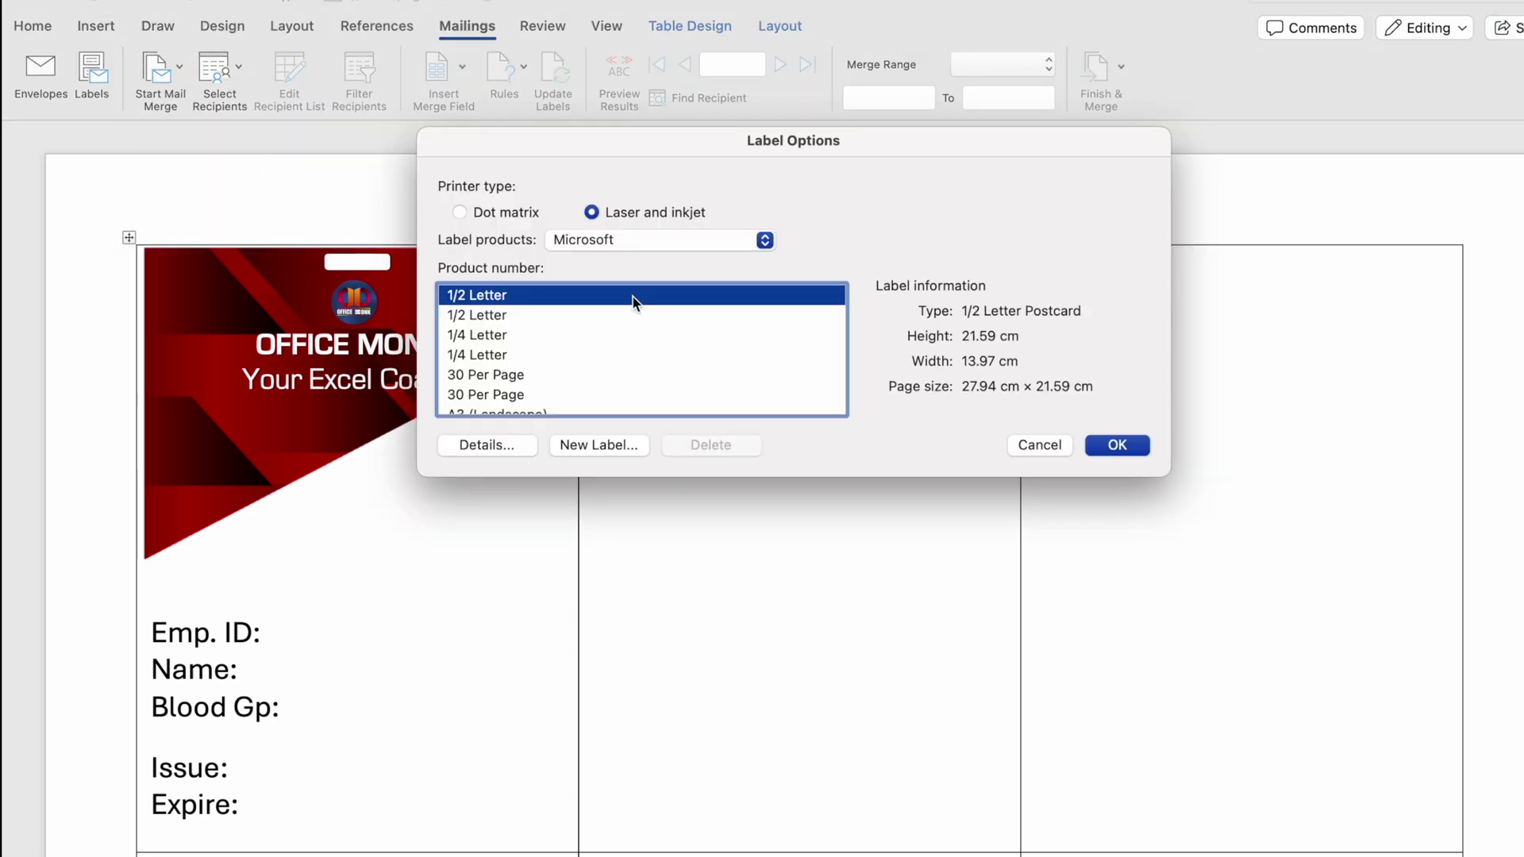
left_click(1111, 445)
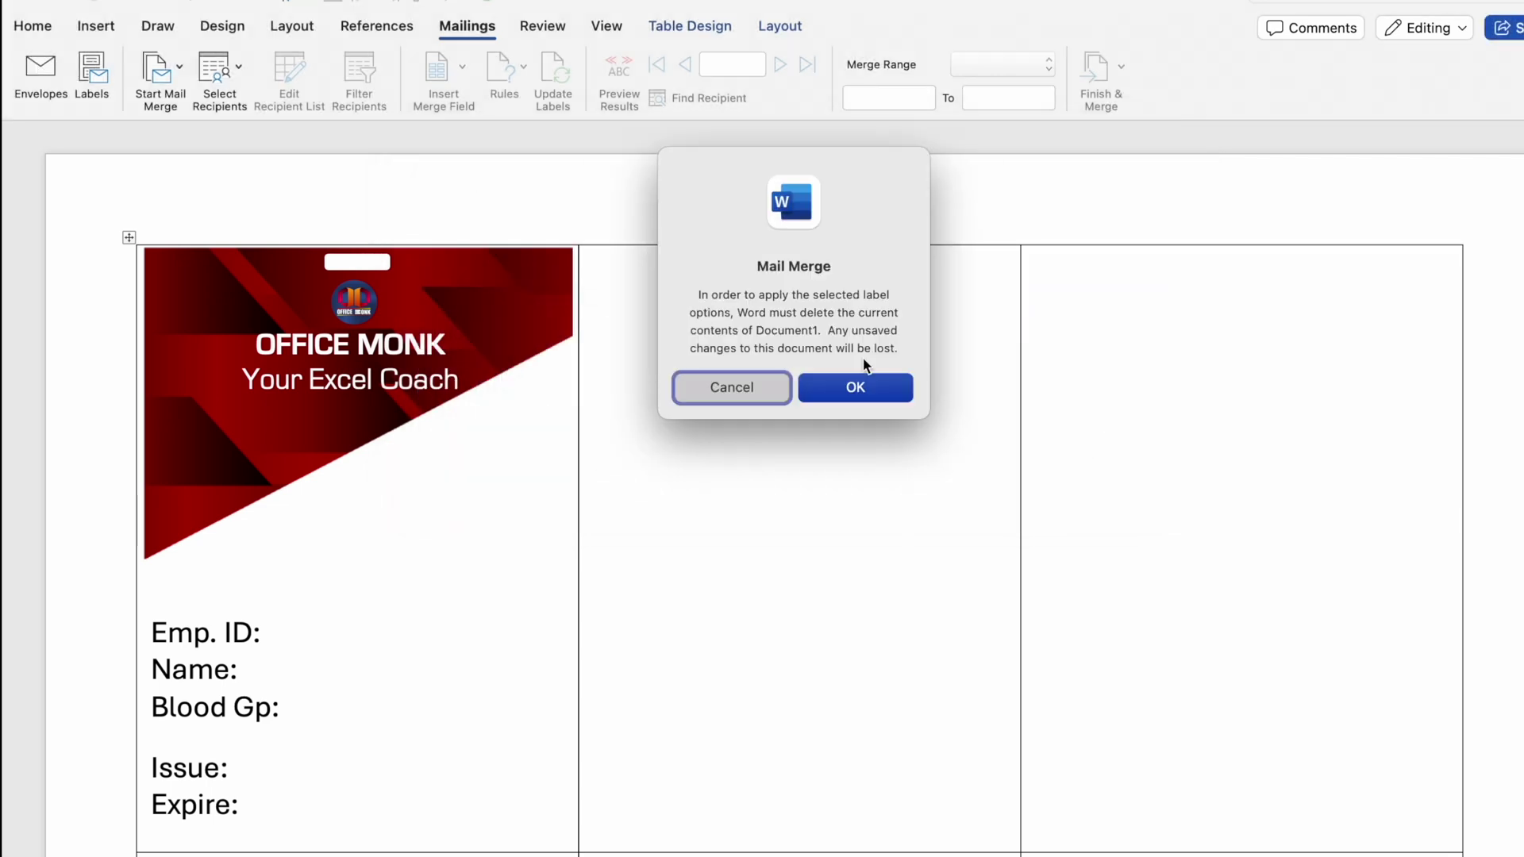
left_click(877, 388)
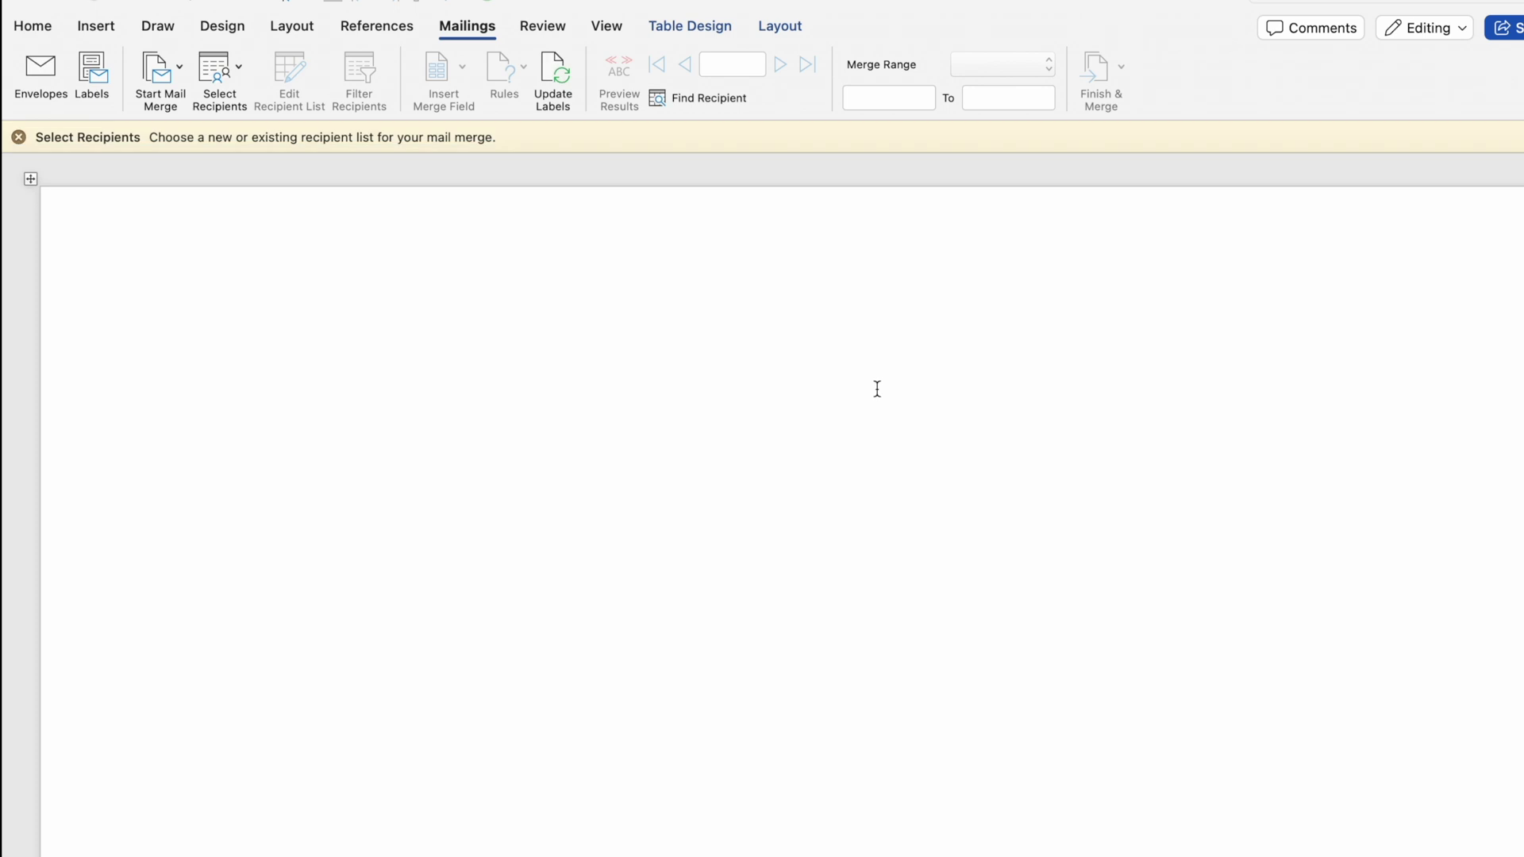
Undo the content deletion to restore the card table and update the labels to copy the first card into the other cells.
key("super+z")
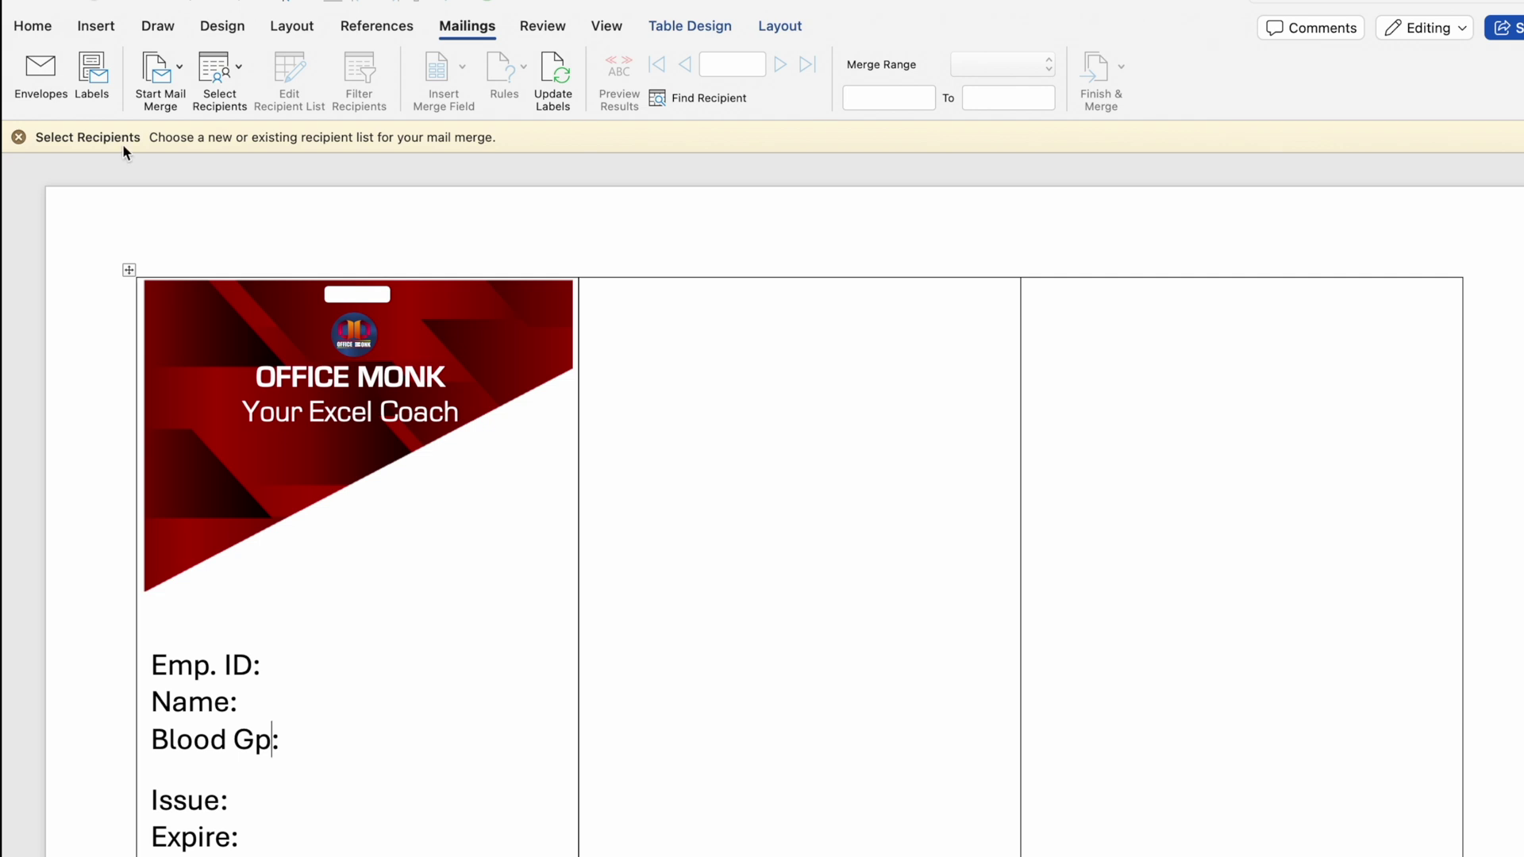
left_click(19, 137)
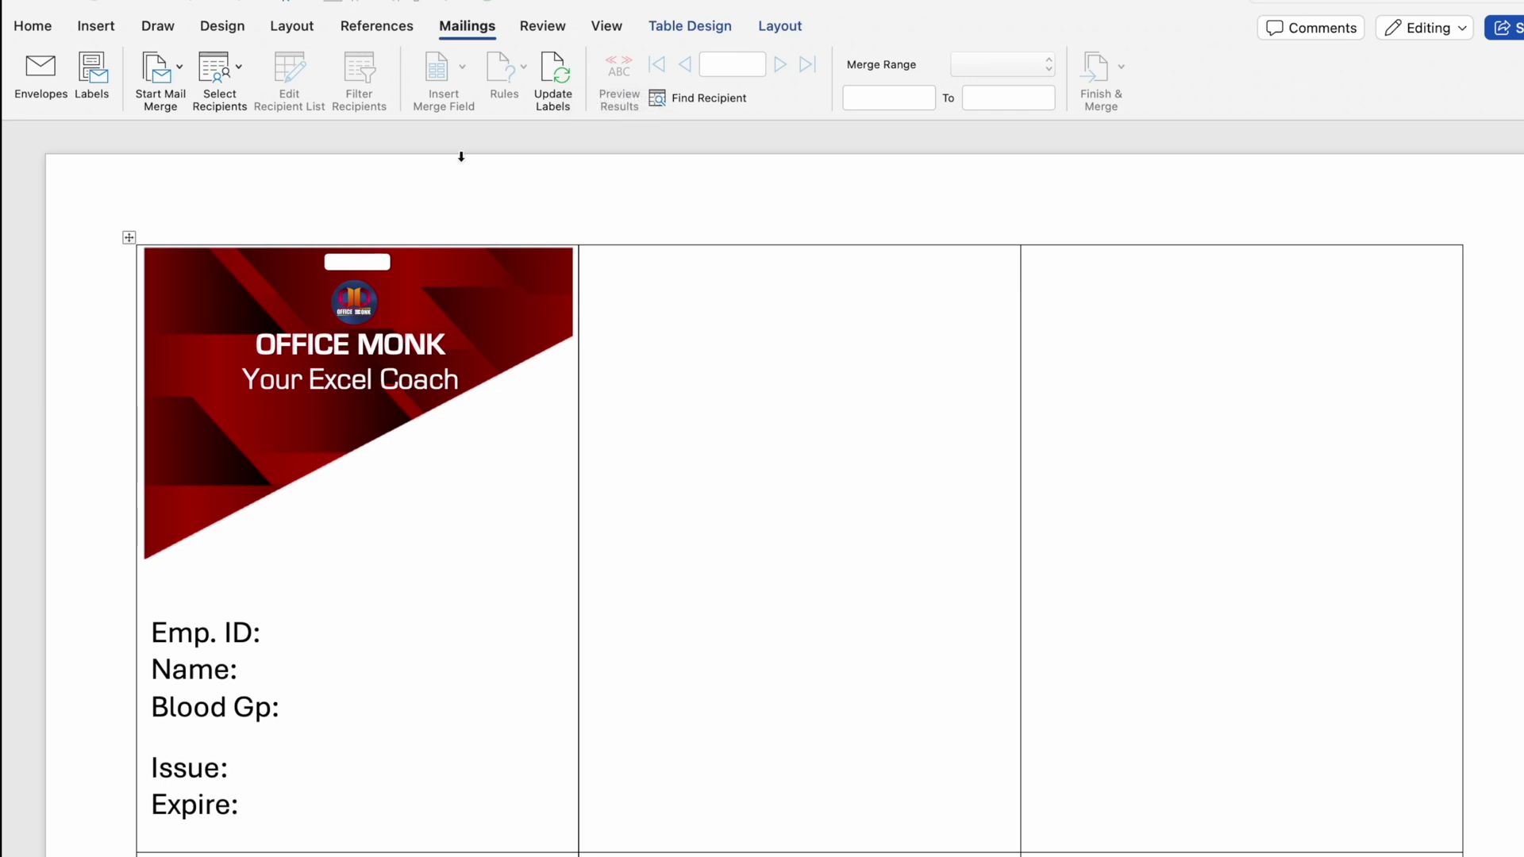
left_click(552, 79)
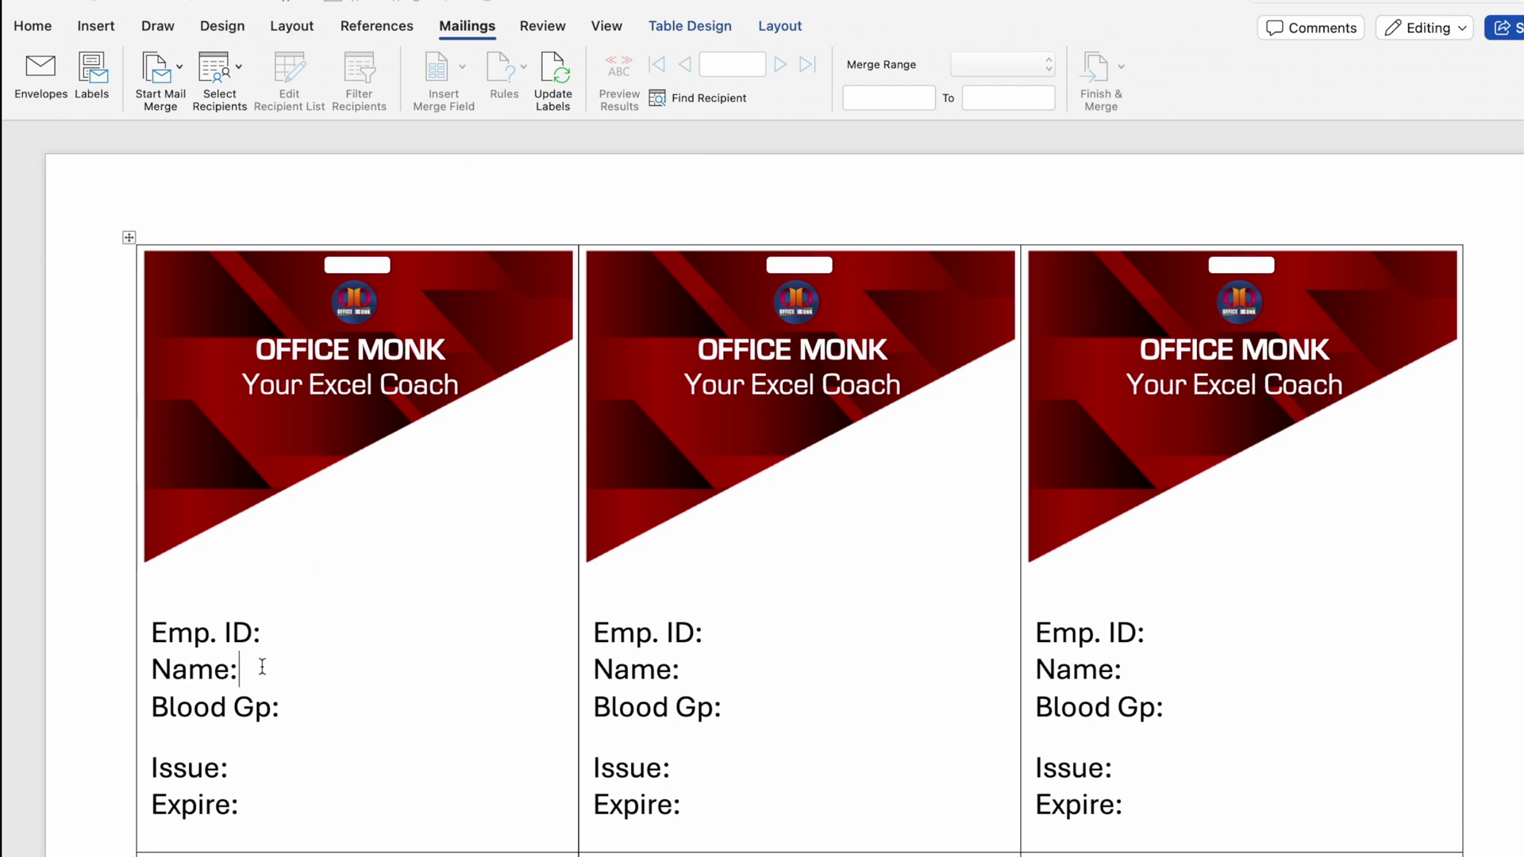
Delete the Name: line from the first card and add a blank line below Blood Gp:.
key("BackSpace")
key("BackSpace")
key("BackSpace")
key("BackSpace")
key("BackSpace")
key("BackSpace")
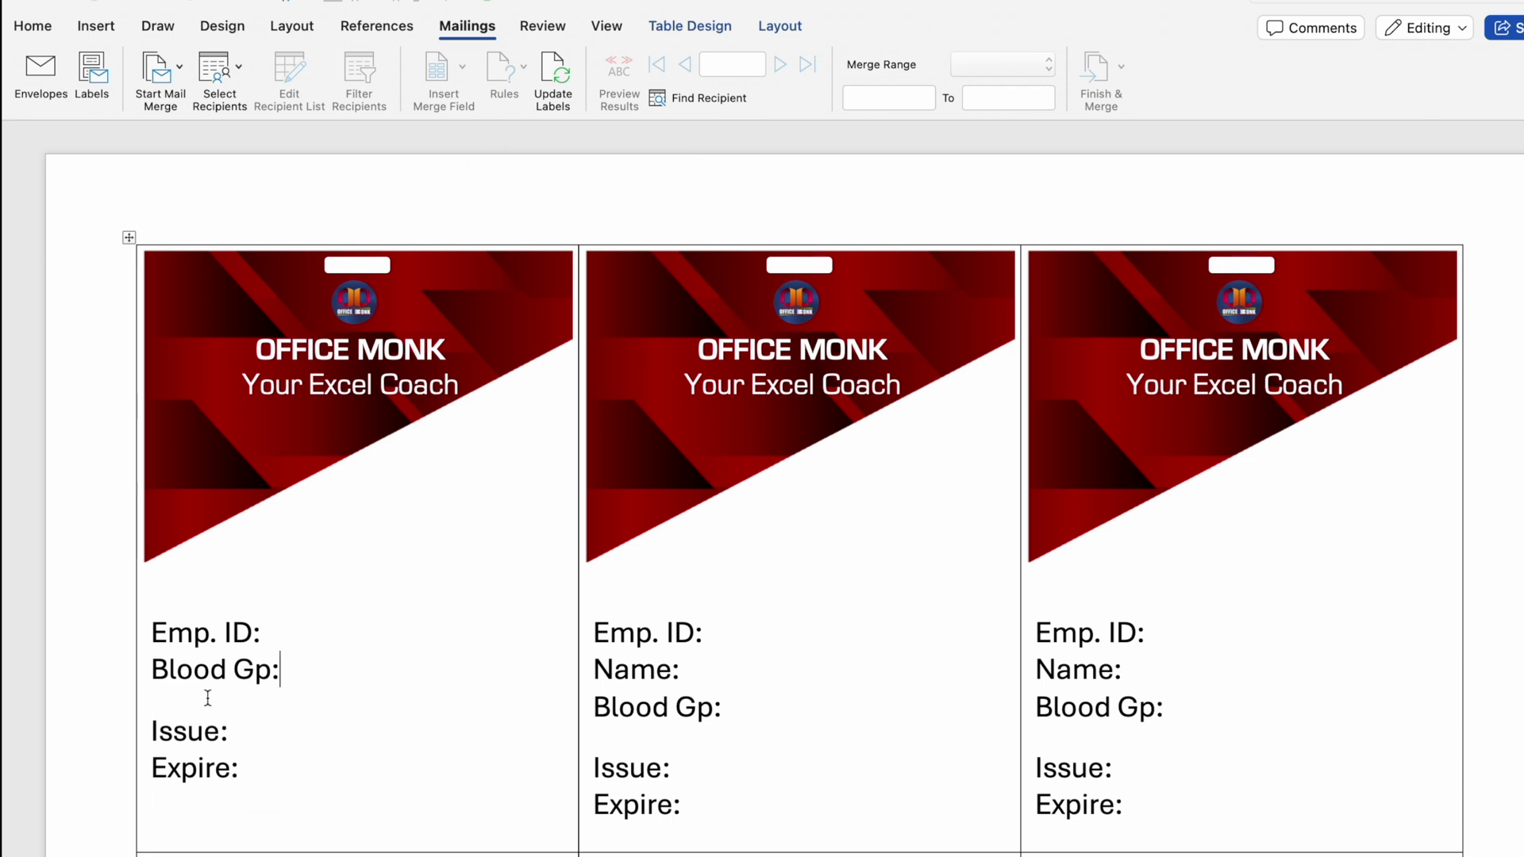
left_click(292, 676)
key("Return")
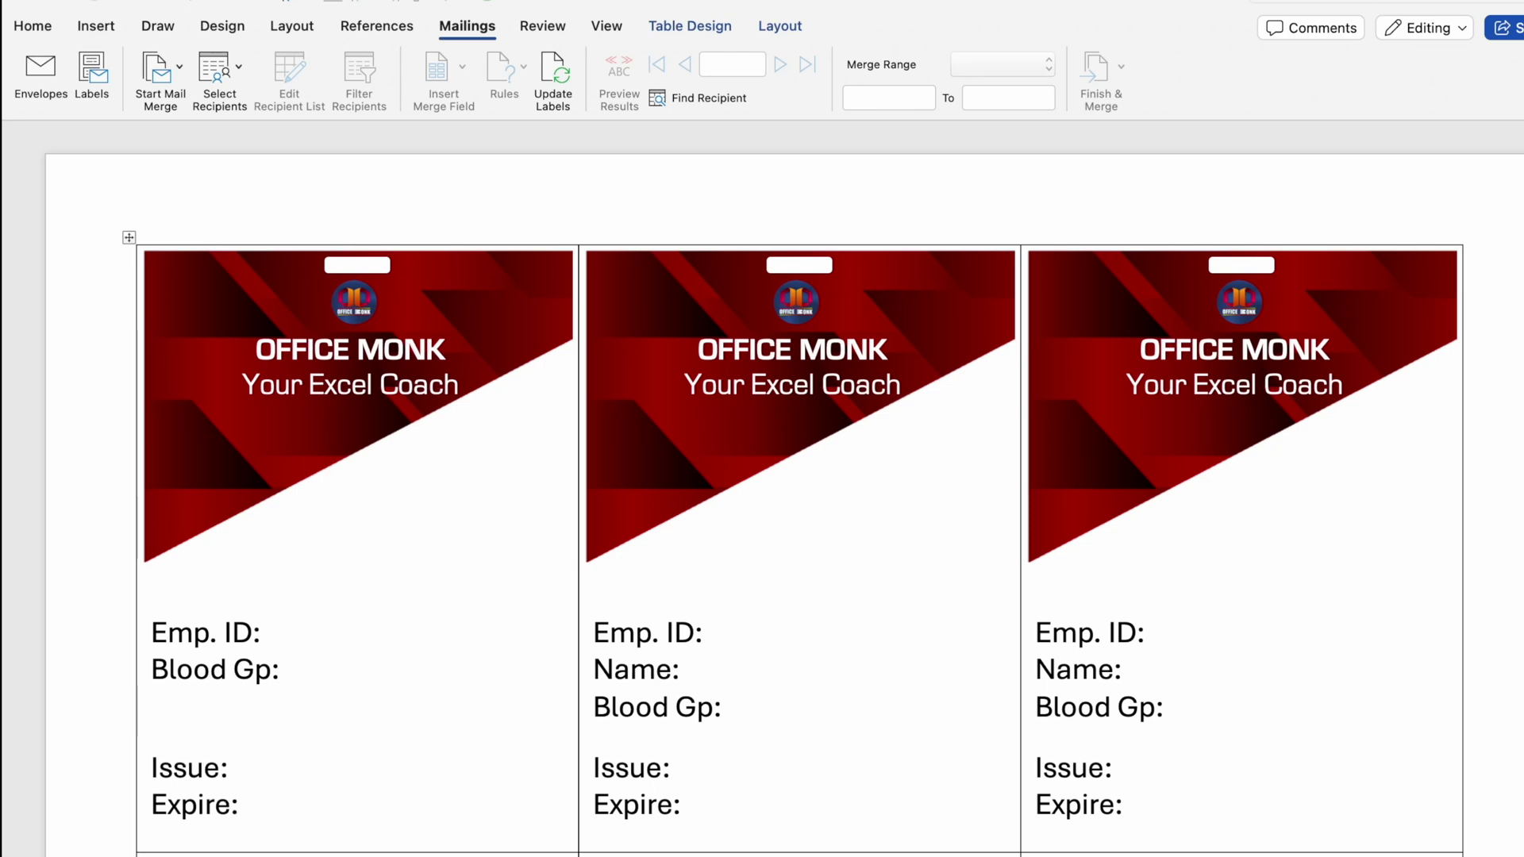
Add a Mobile: line below Blood Gp: on the first card and update the labels to copy it to the others.
type("Mobile:")
left_click(555, 73)
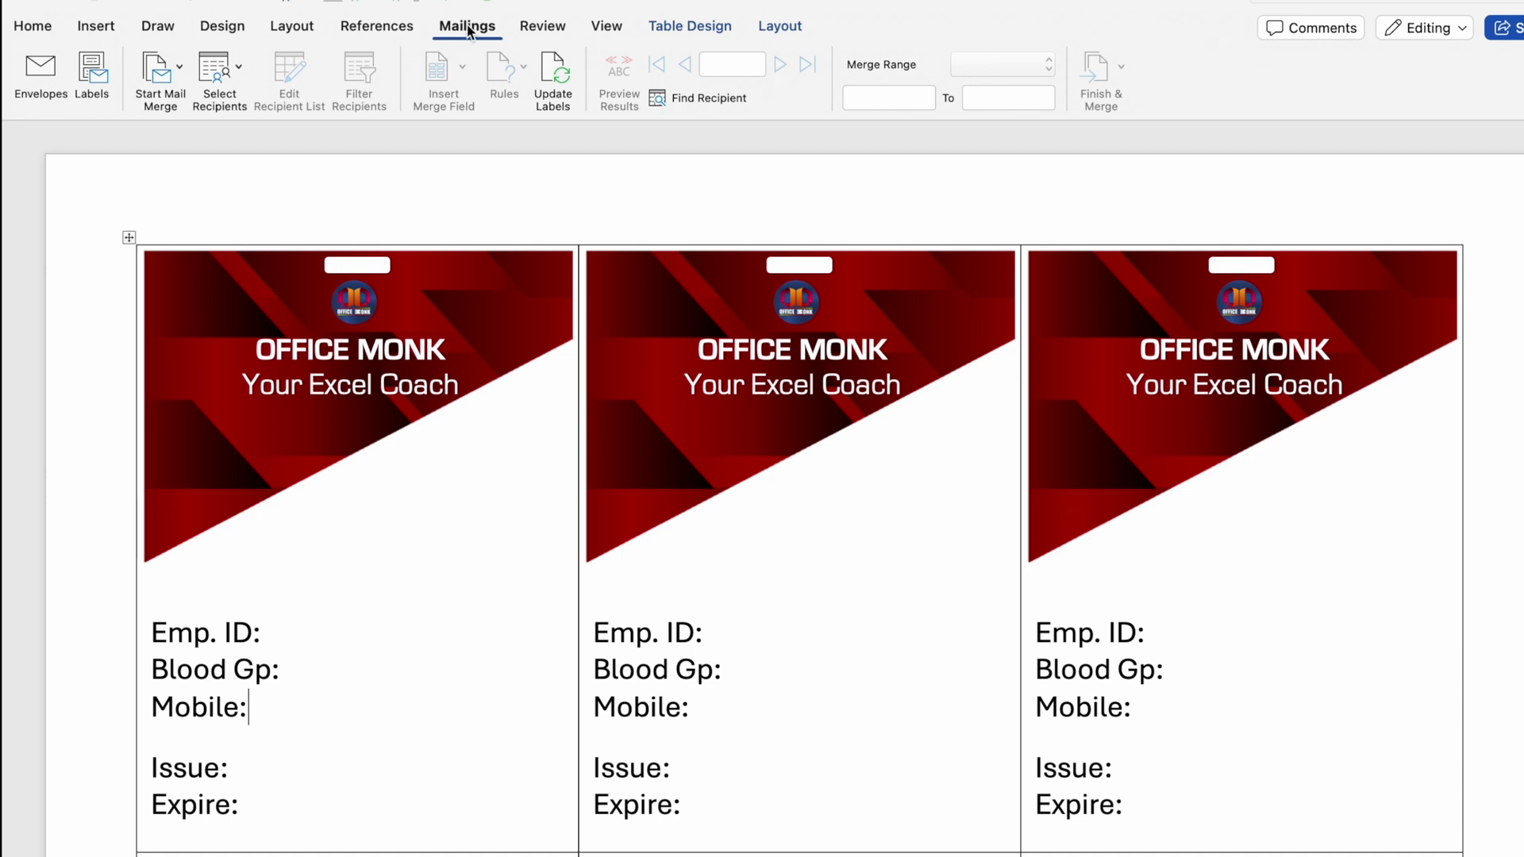
Use the existing Excel employee list as the mail merge recipients, taking the entire worksheet Sheet1.
left_click(238, 70)
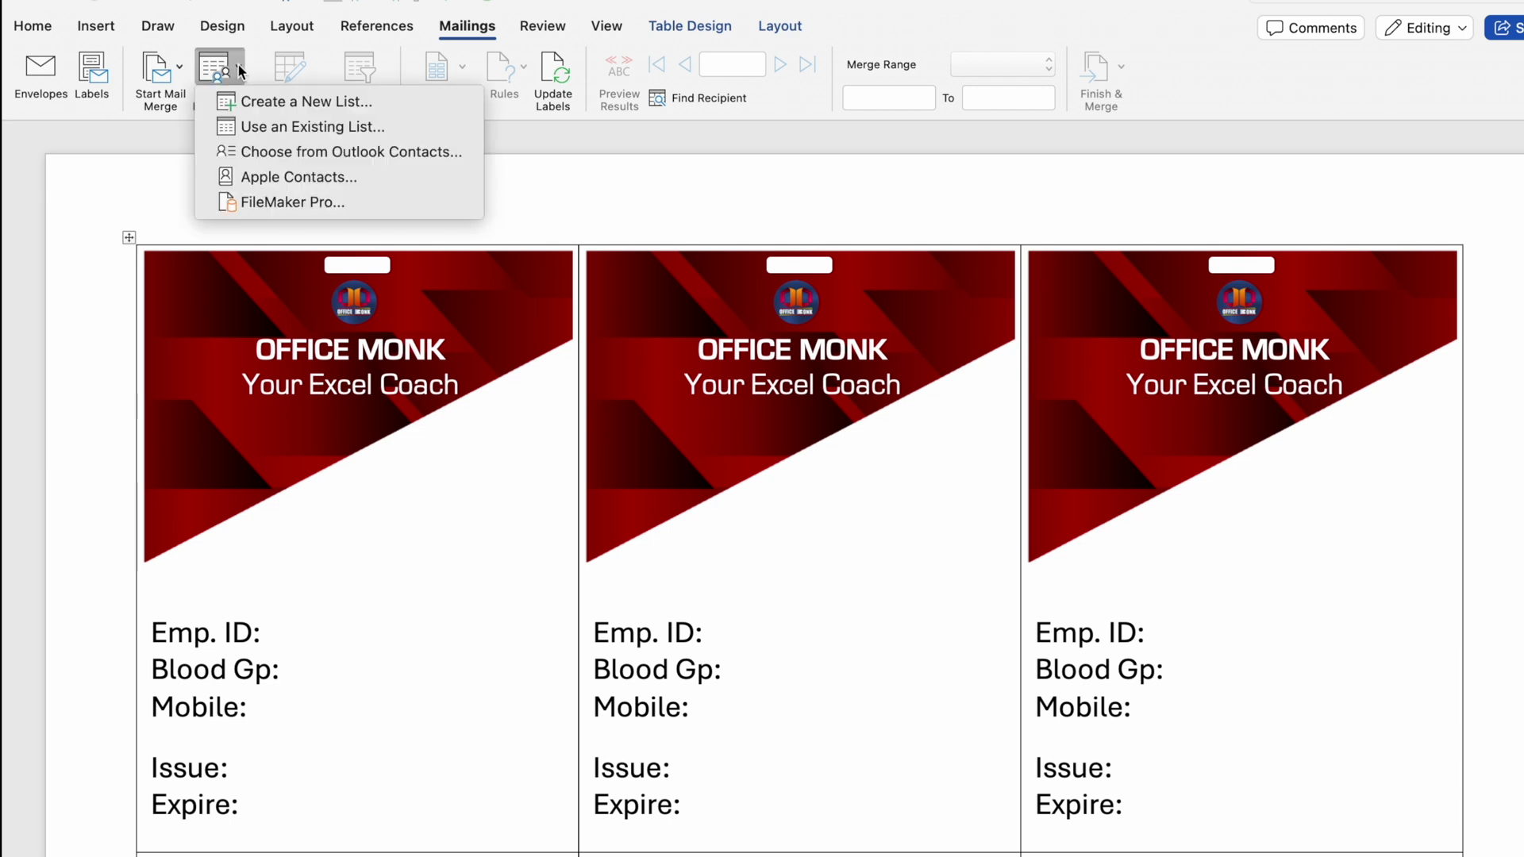
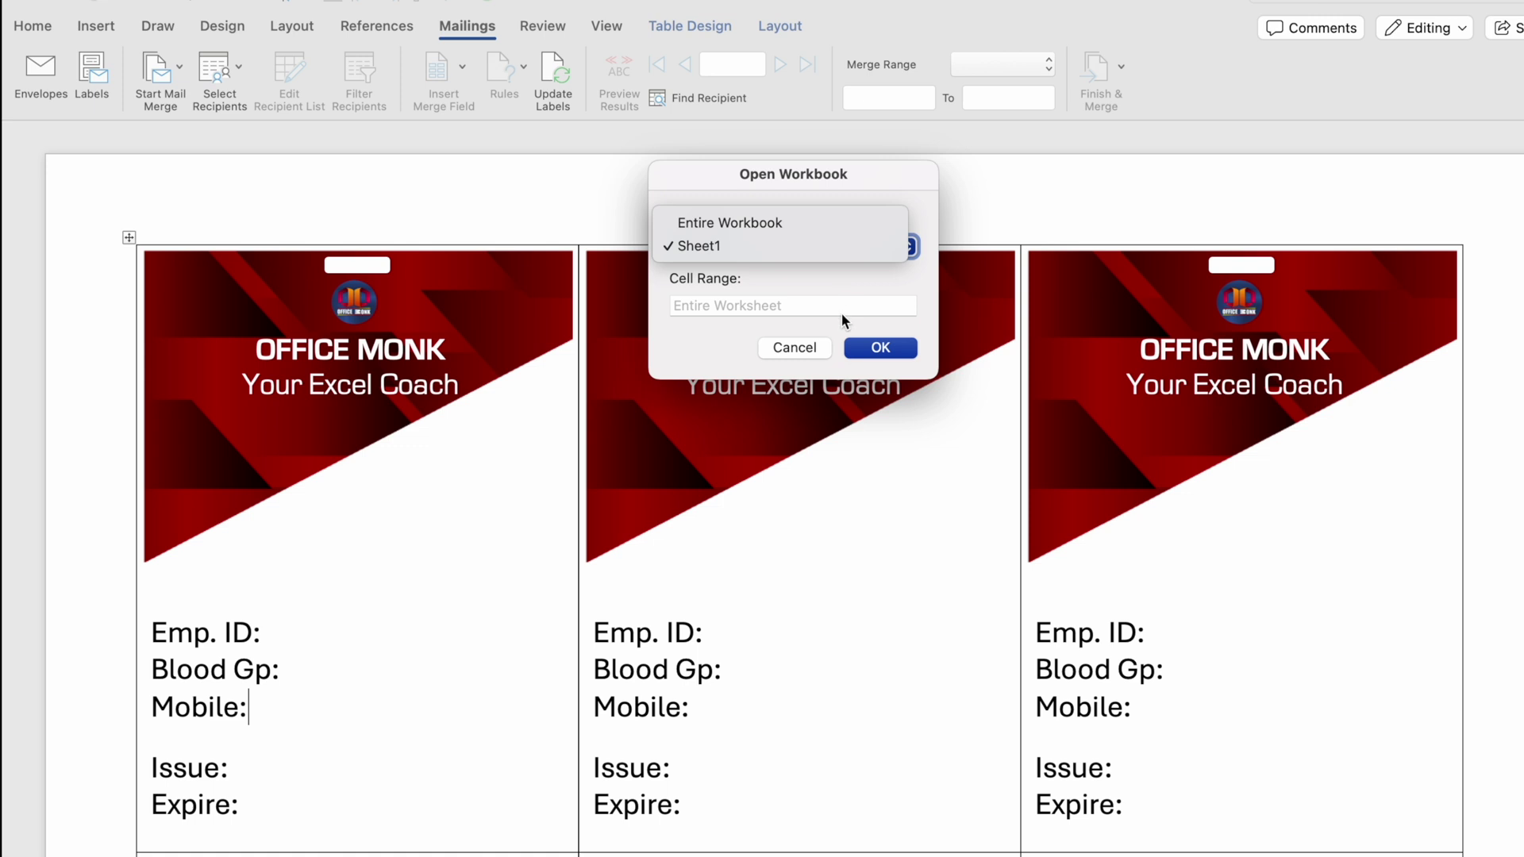
left_click(880, 349)
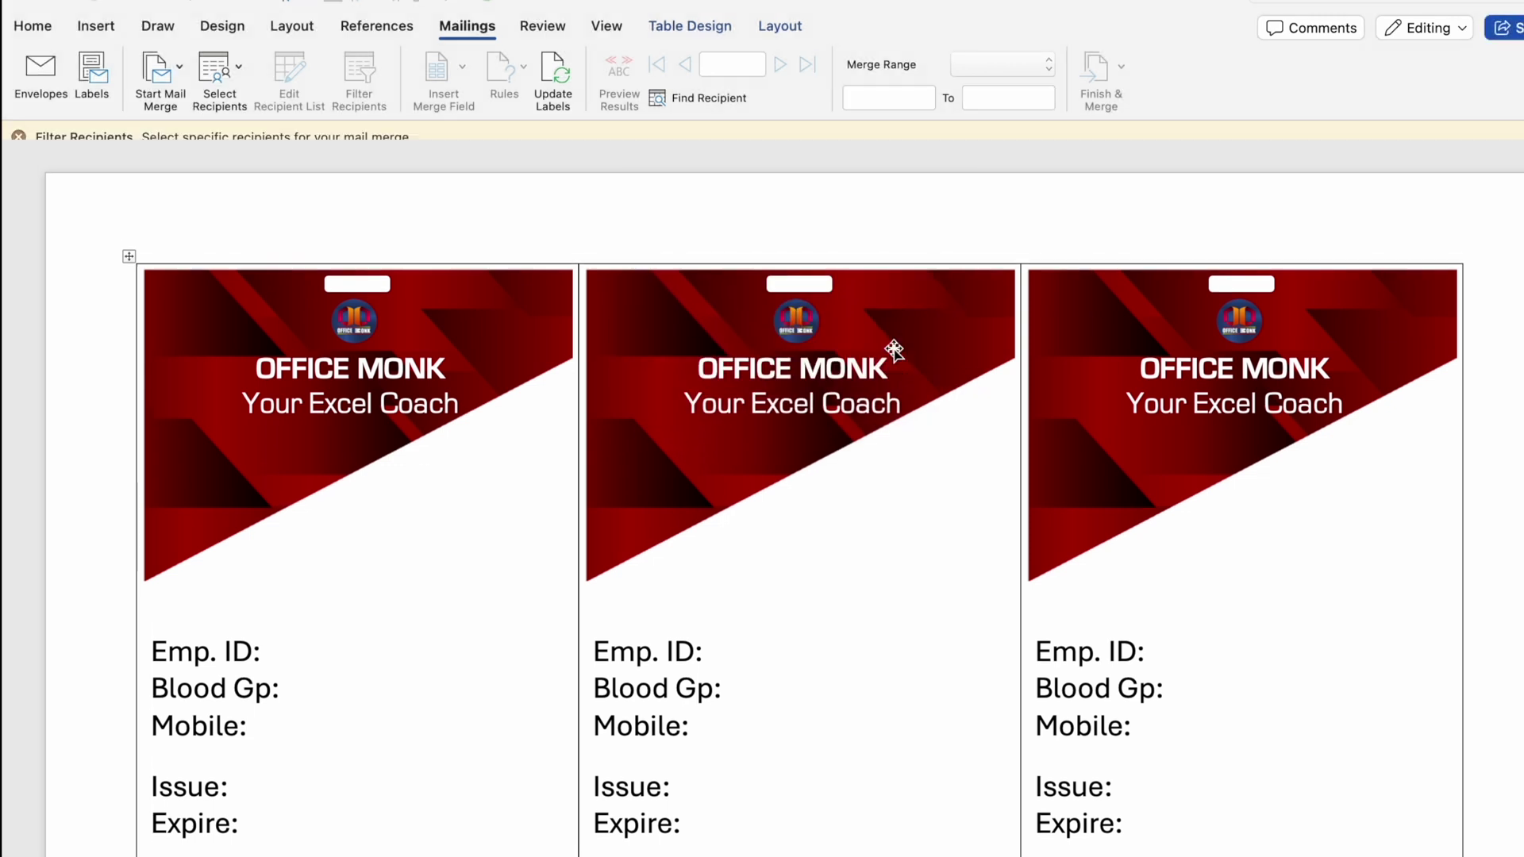
Insert the Emp_ID merge field after Emp. ID: on the first card and preview the merge results.
left_click(298, 661)
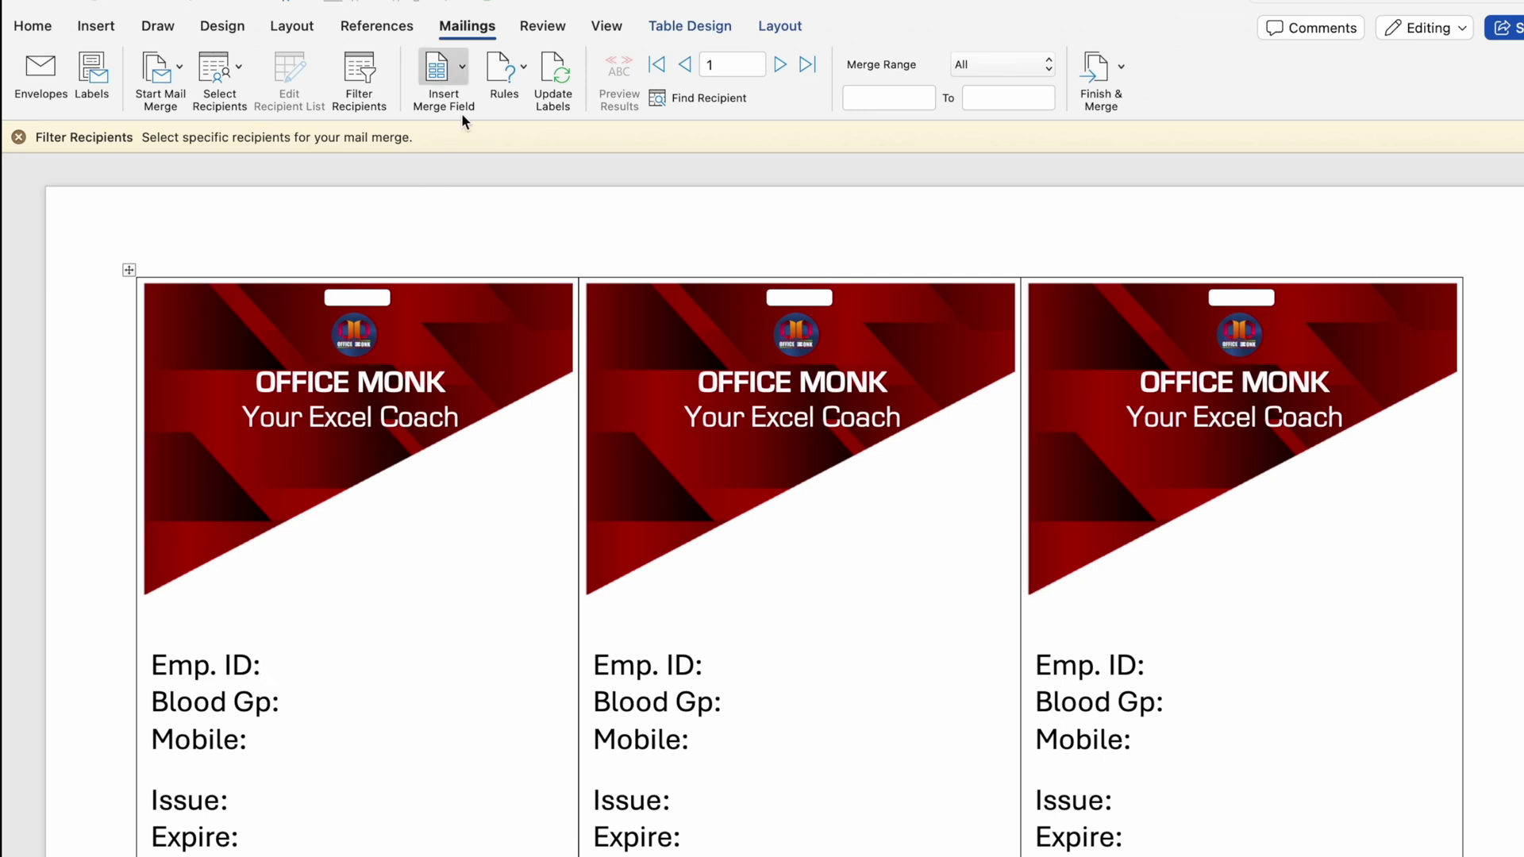
left_click(464, 70)
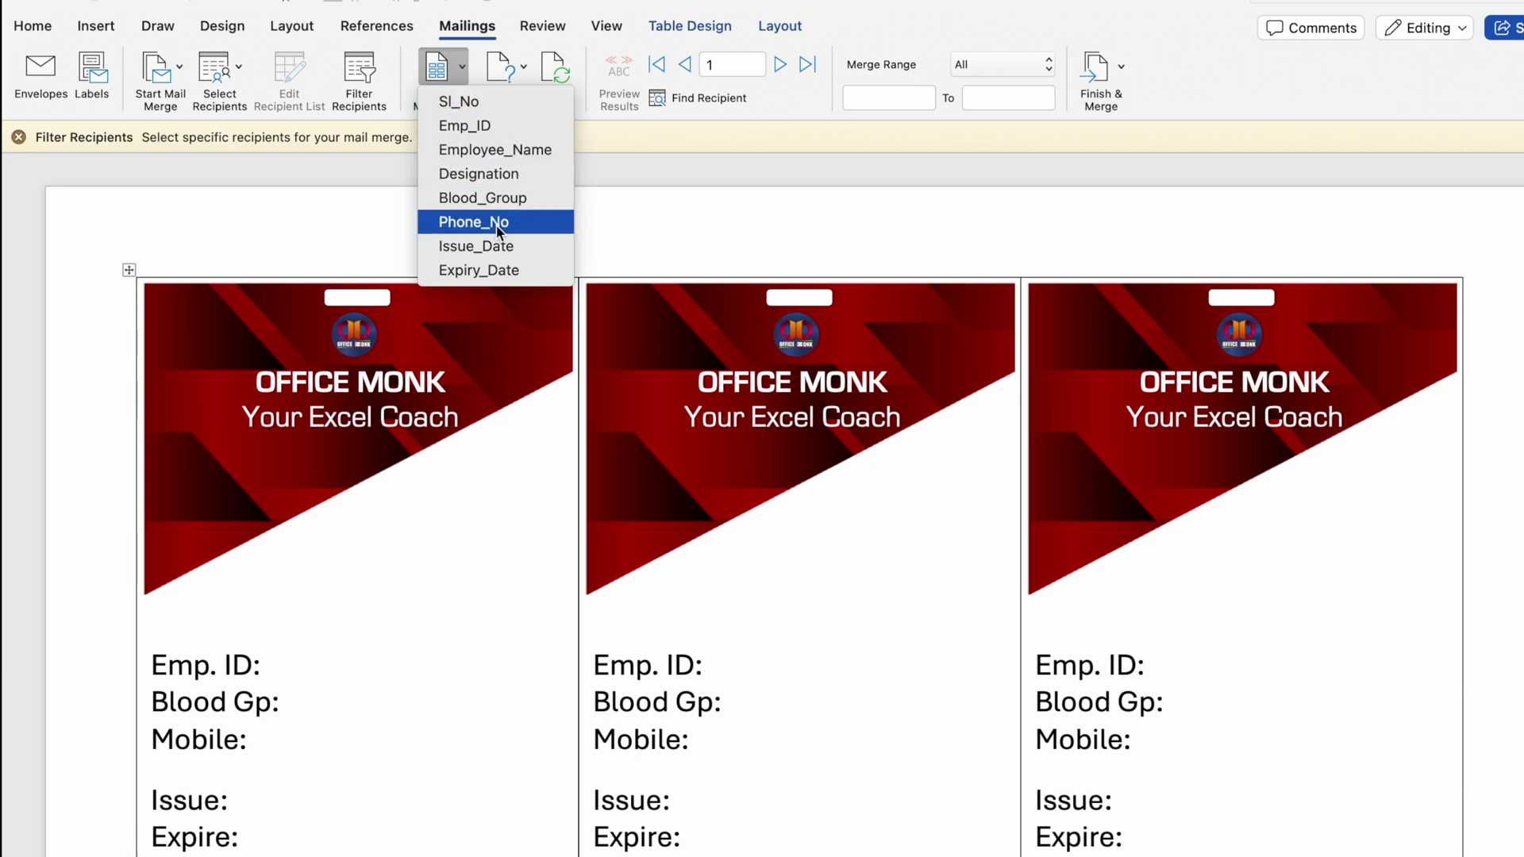
left_click(503, 127)
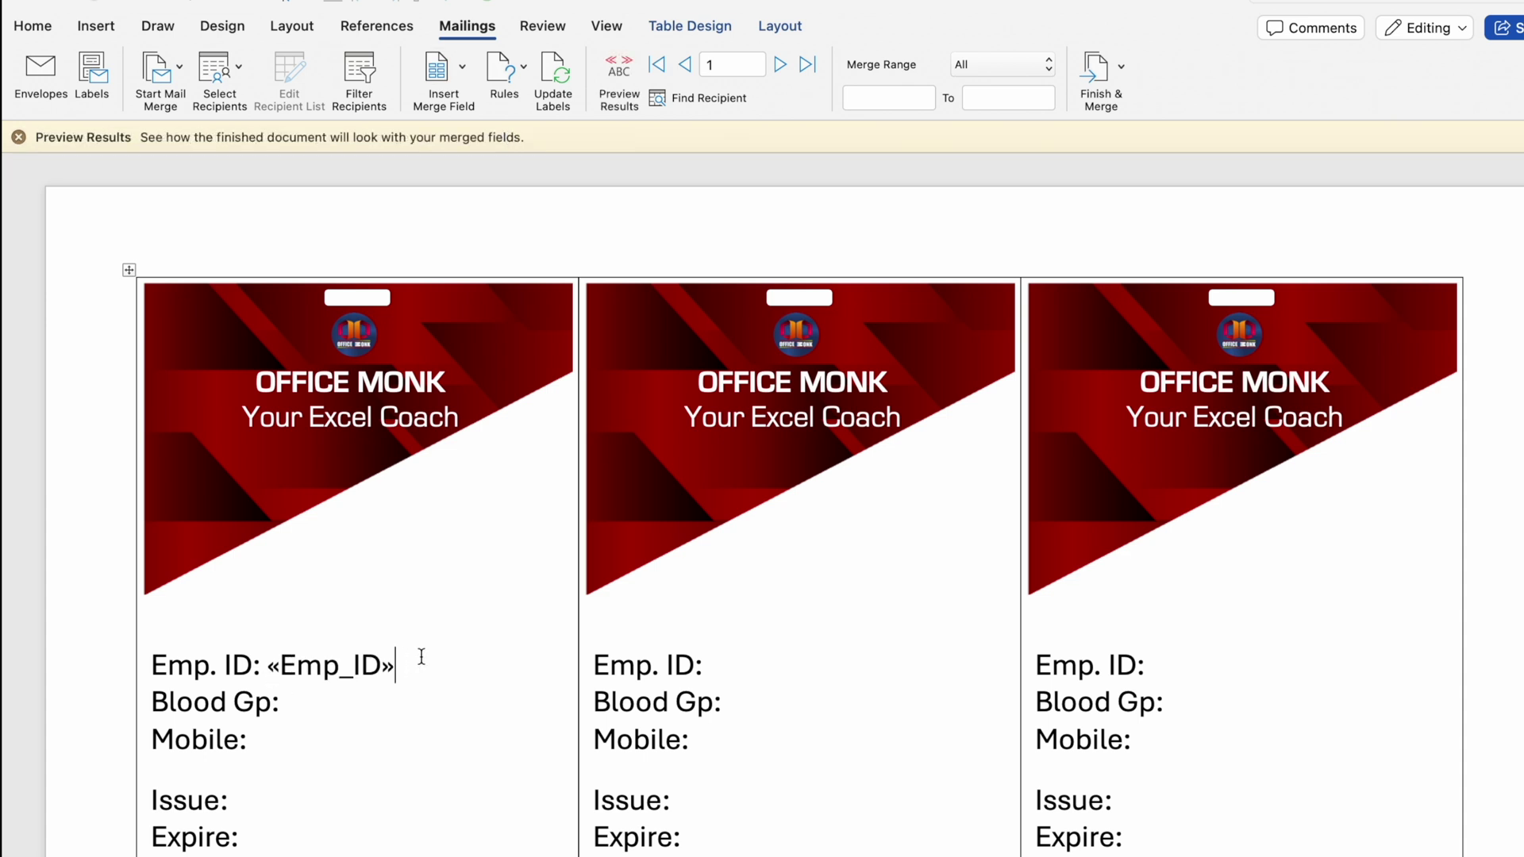
left_click(621, 69)
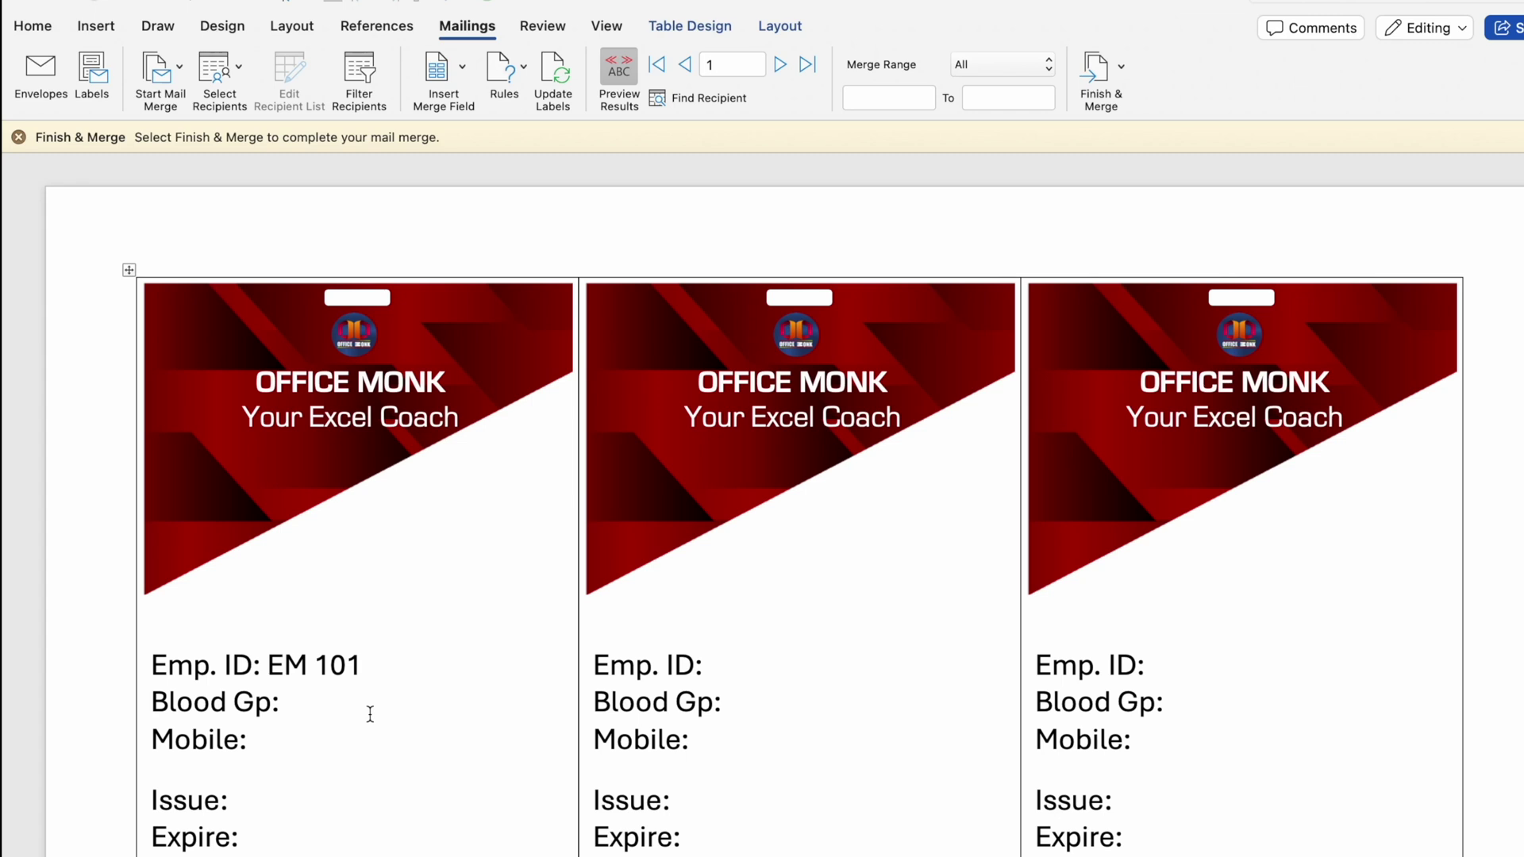
Insert the Blood_Group merge field after Blood Gp: and the Phone_No field after Mobile: on the first card.
left_click(321, 700)
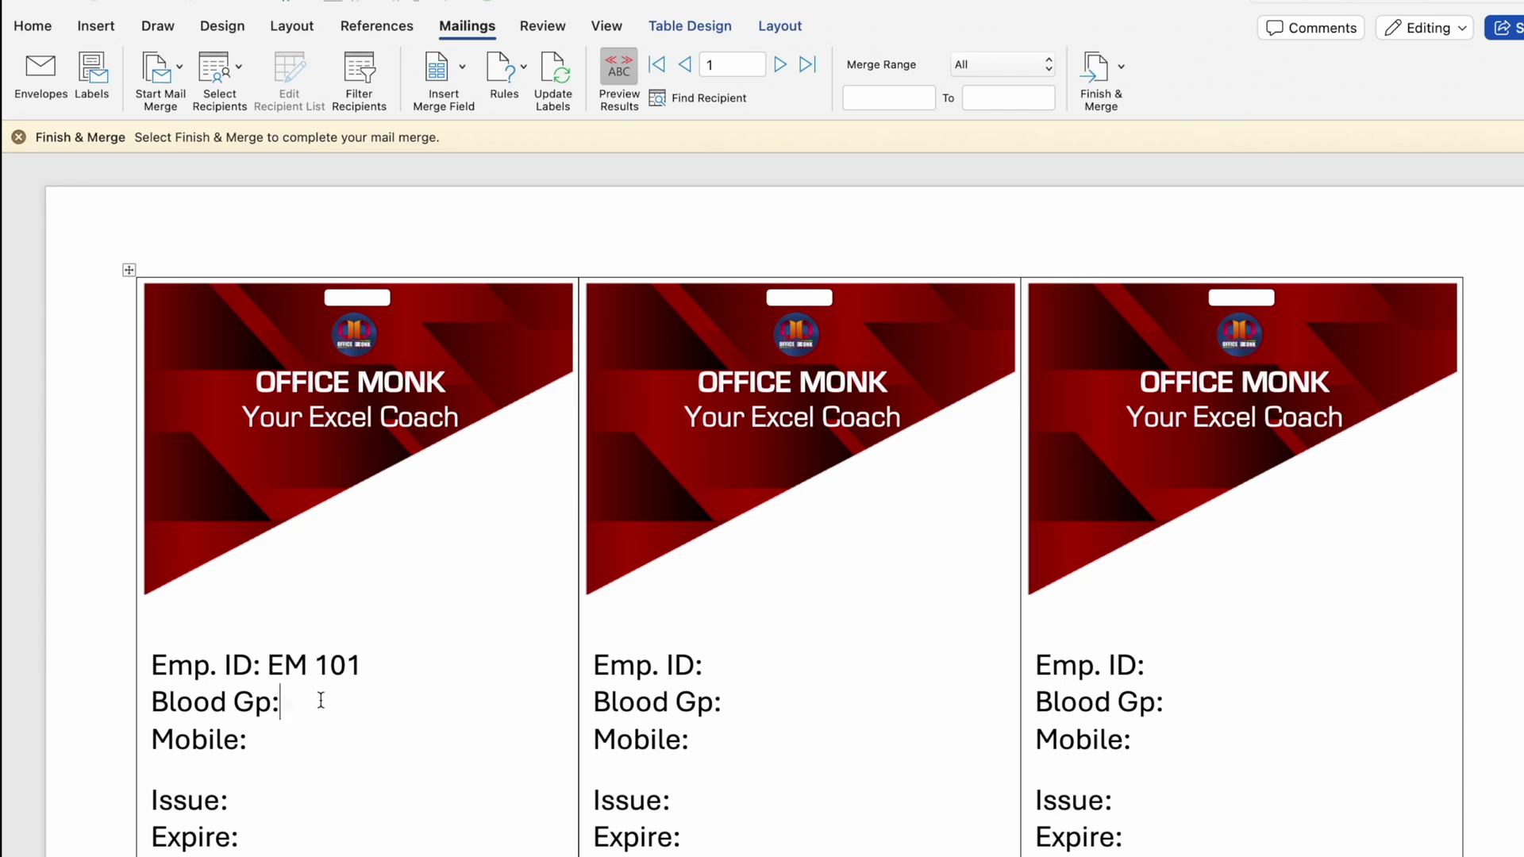
left_click(462, 70)
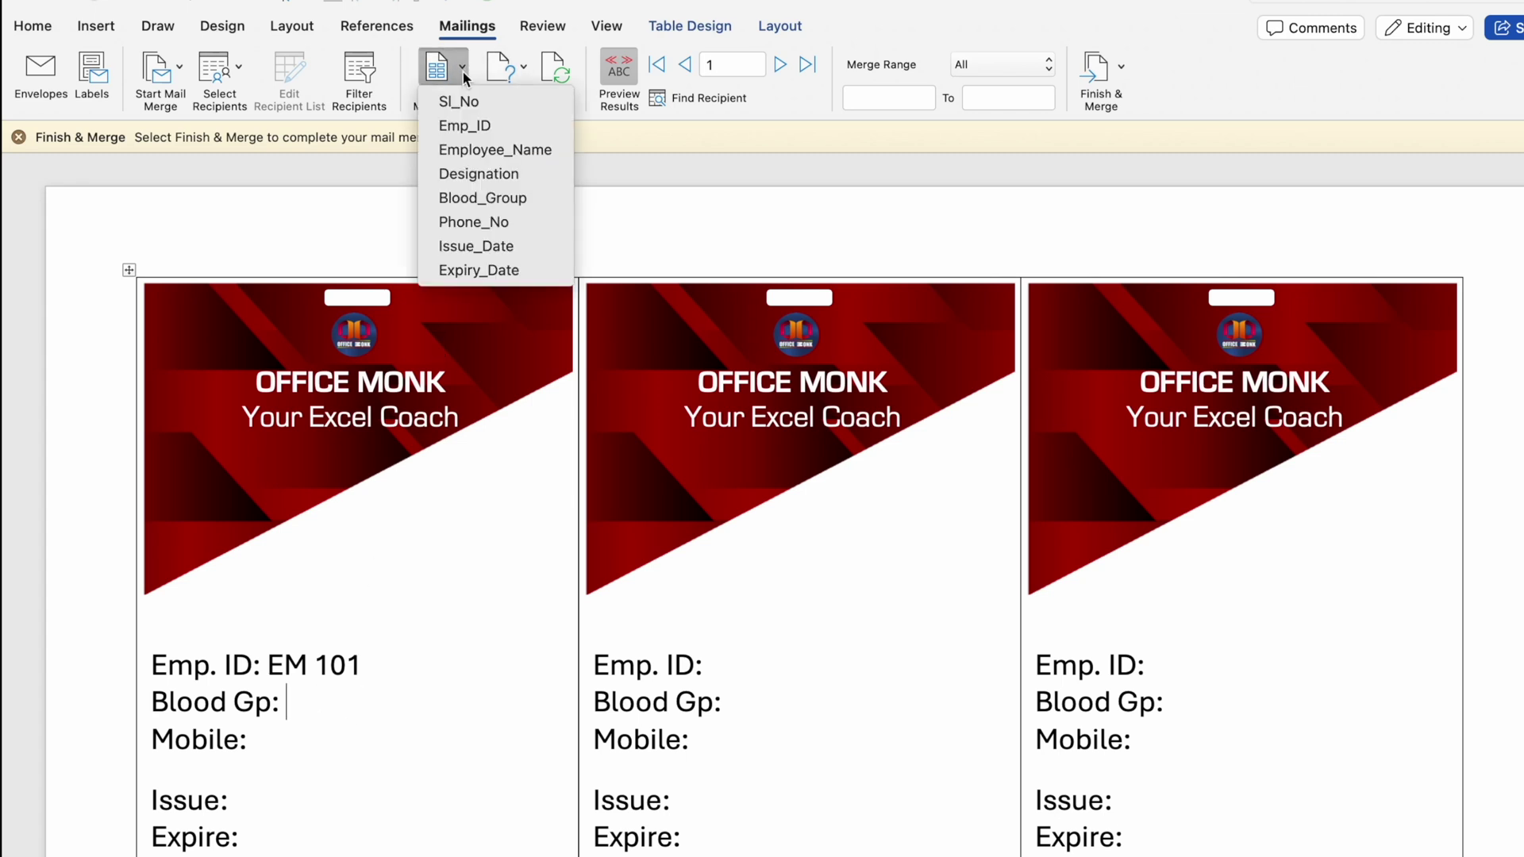
left_click(500, 200)
left_click(296, 731)
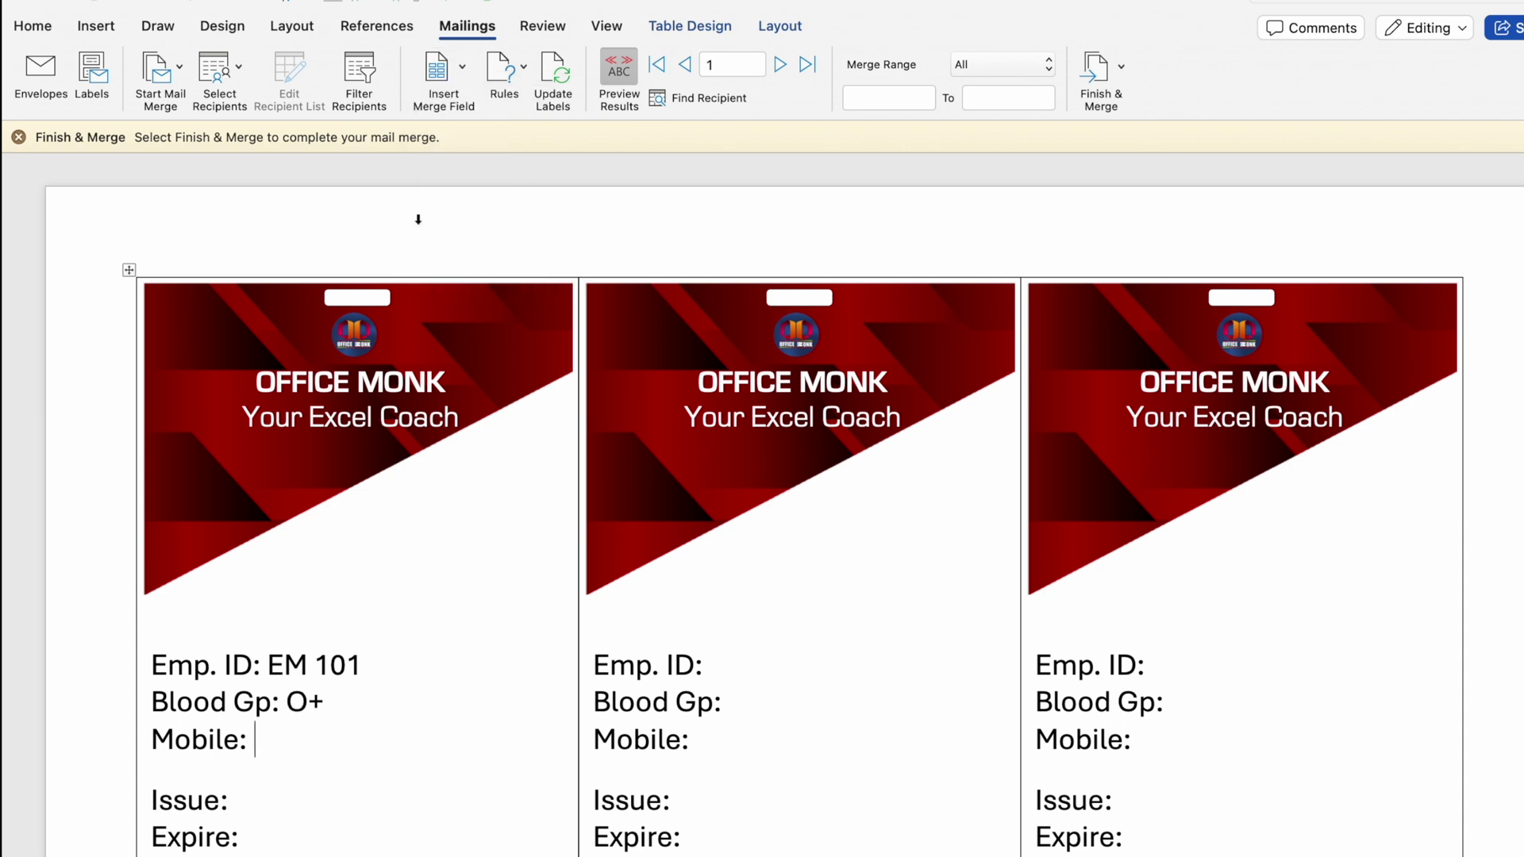
left_click(446, 71)
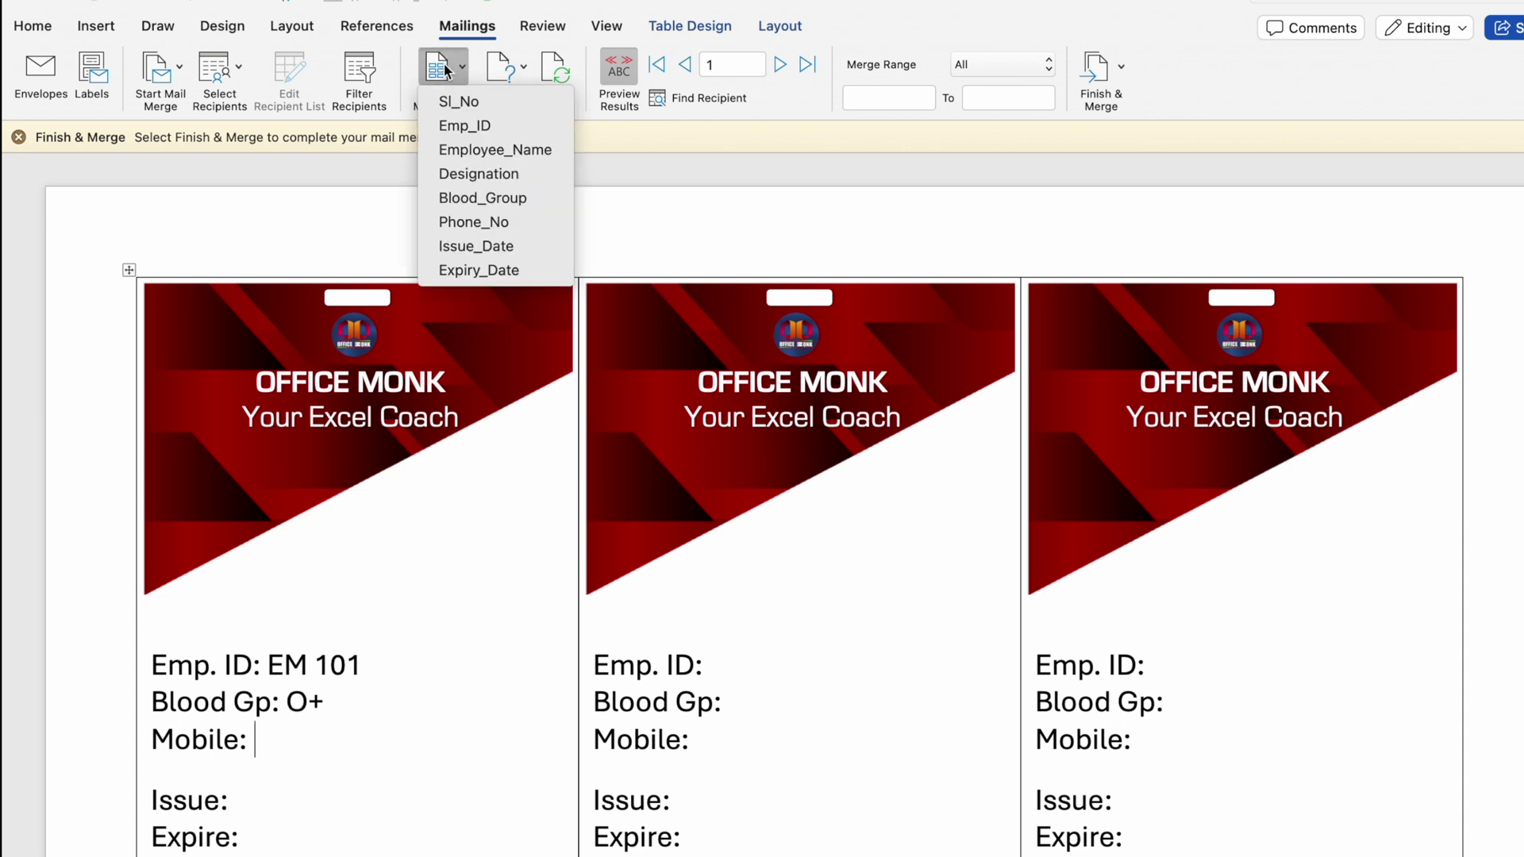
left_click(489, 224)
Insert the Issue_Date merge field after Issue: and the Expiry_Date field after Expire: on the first card.
left_click(272, 794)
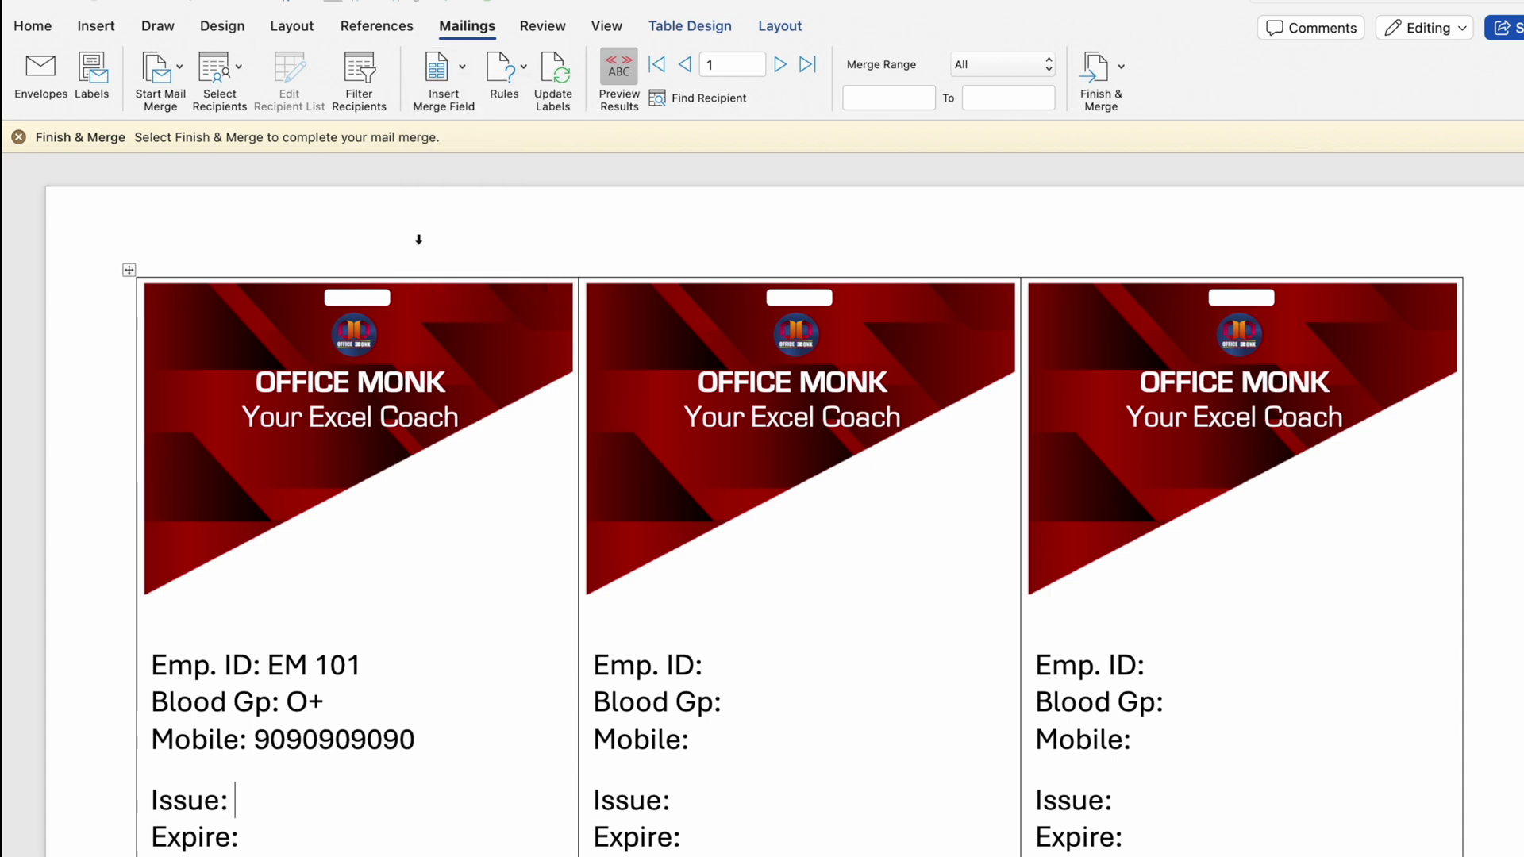
left_click(446, 69)
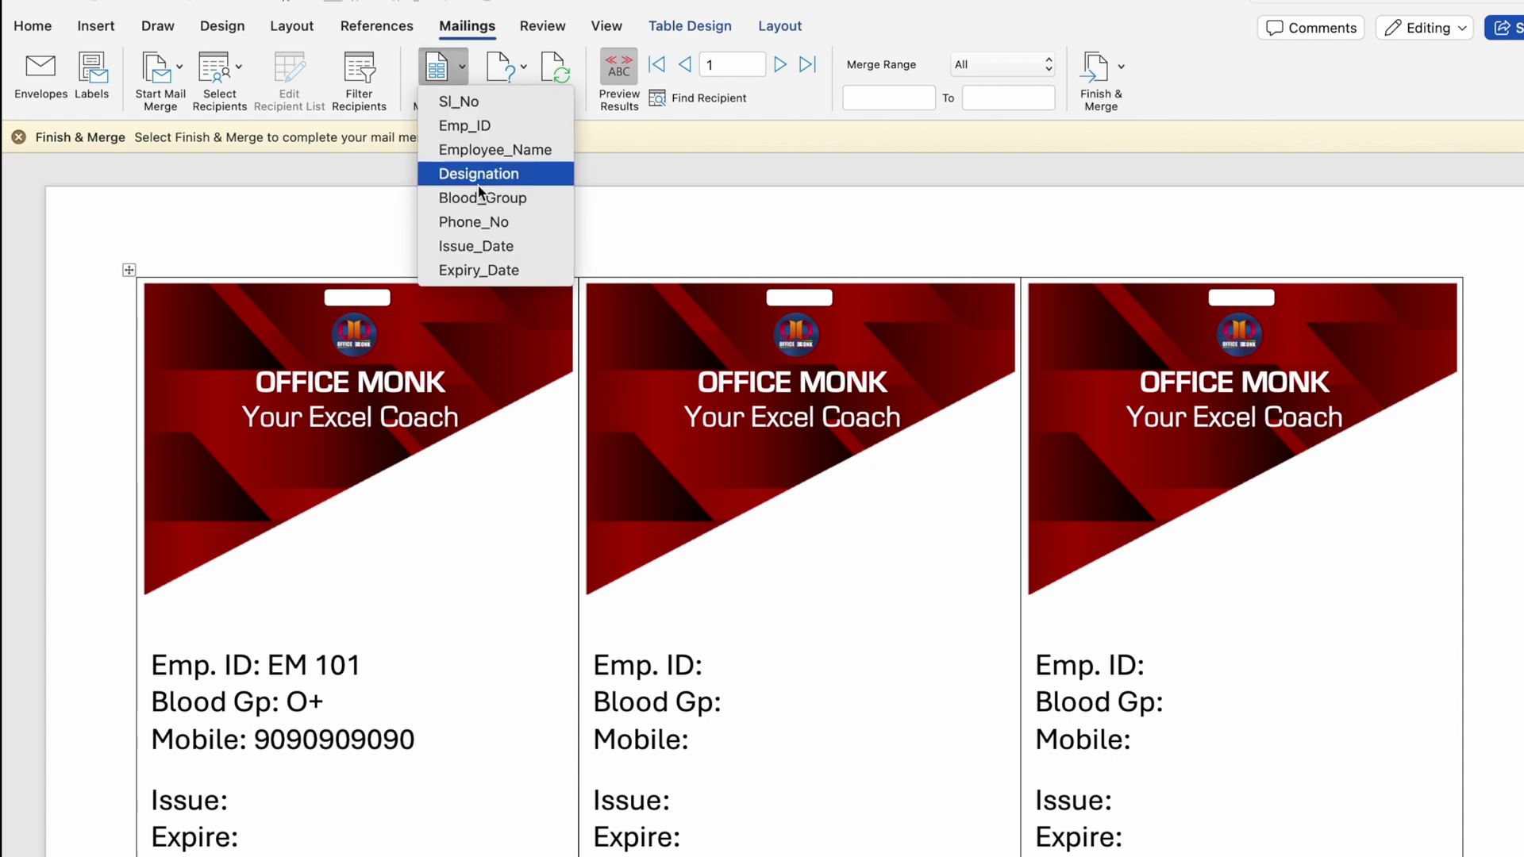
left_click(506, 247)
left_click(285, 835)
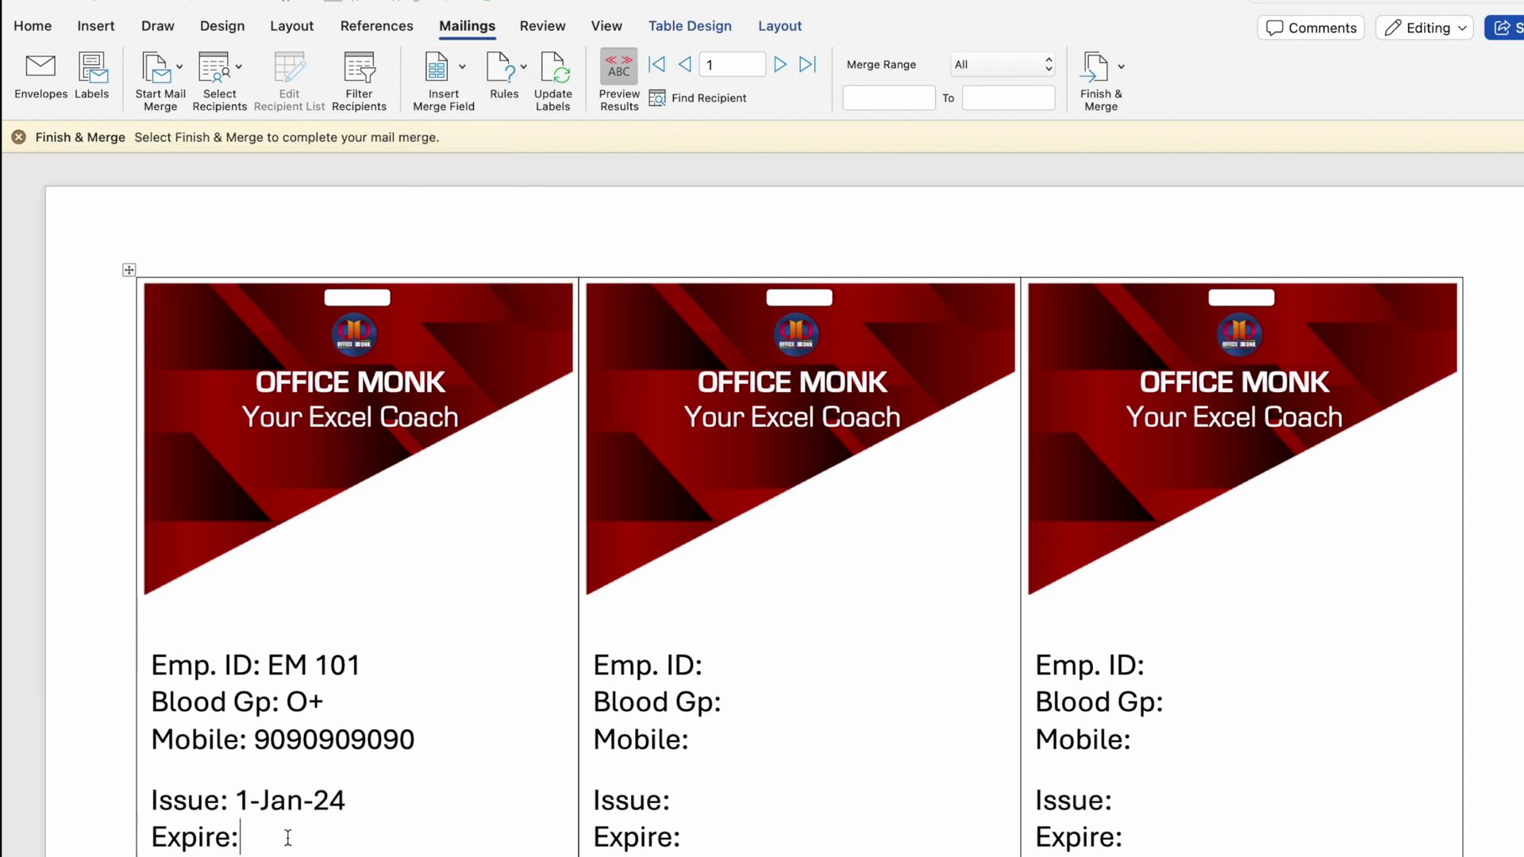
left_click(435, 72)
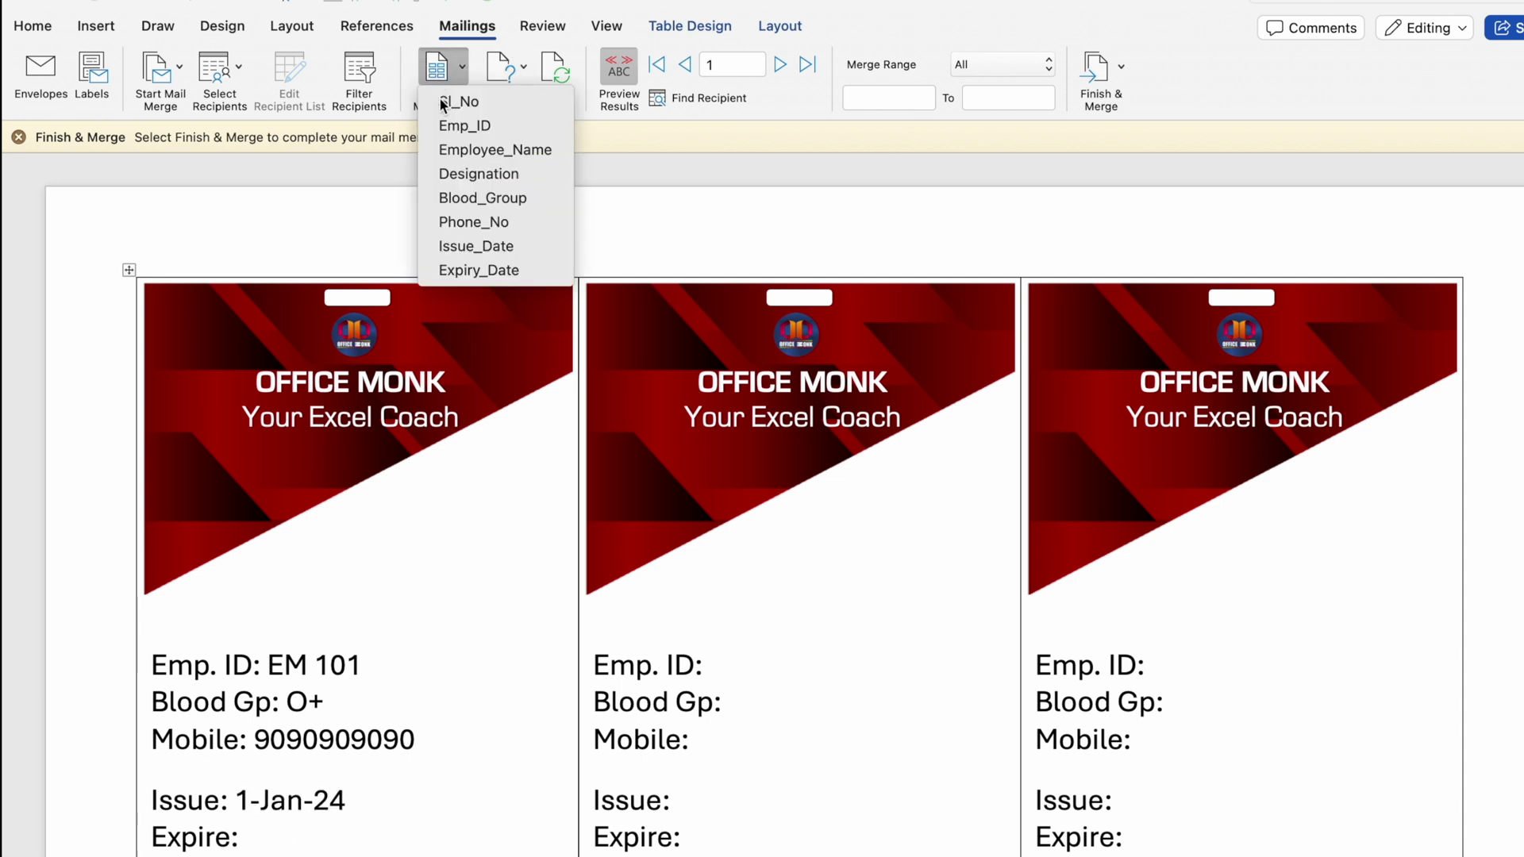
left_click(507, 271)
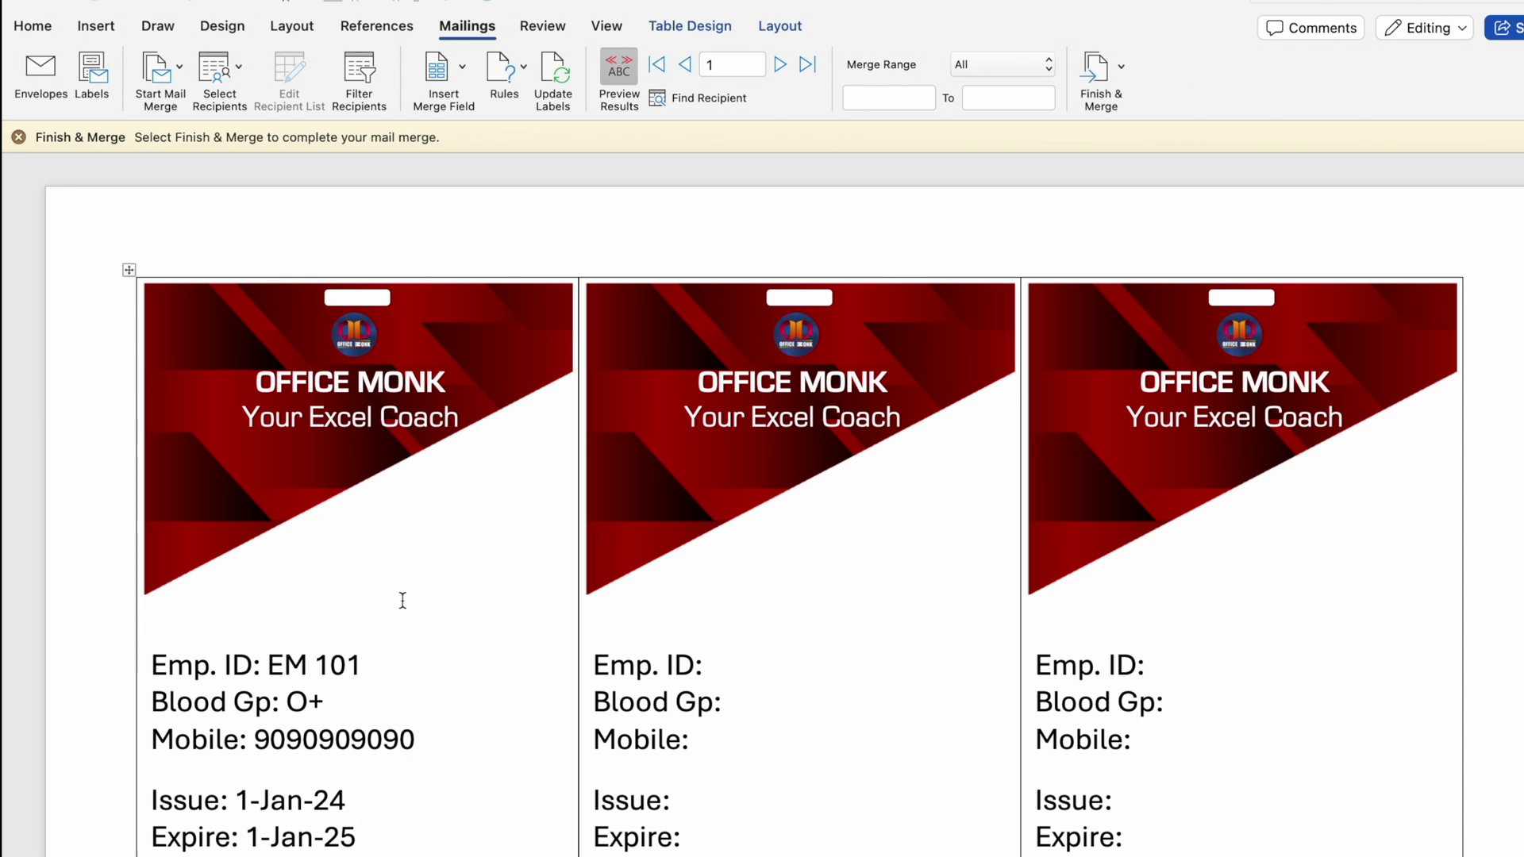
Insert the Employee_Name merge field above Emp. ID: on the first card, with the Designation field on a new line beneath it.
left_click(317, 572)
left_click(318, 609)
left_click(461, 70)
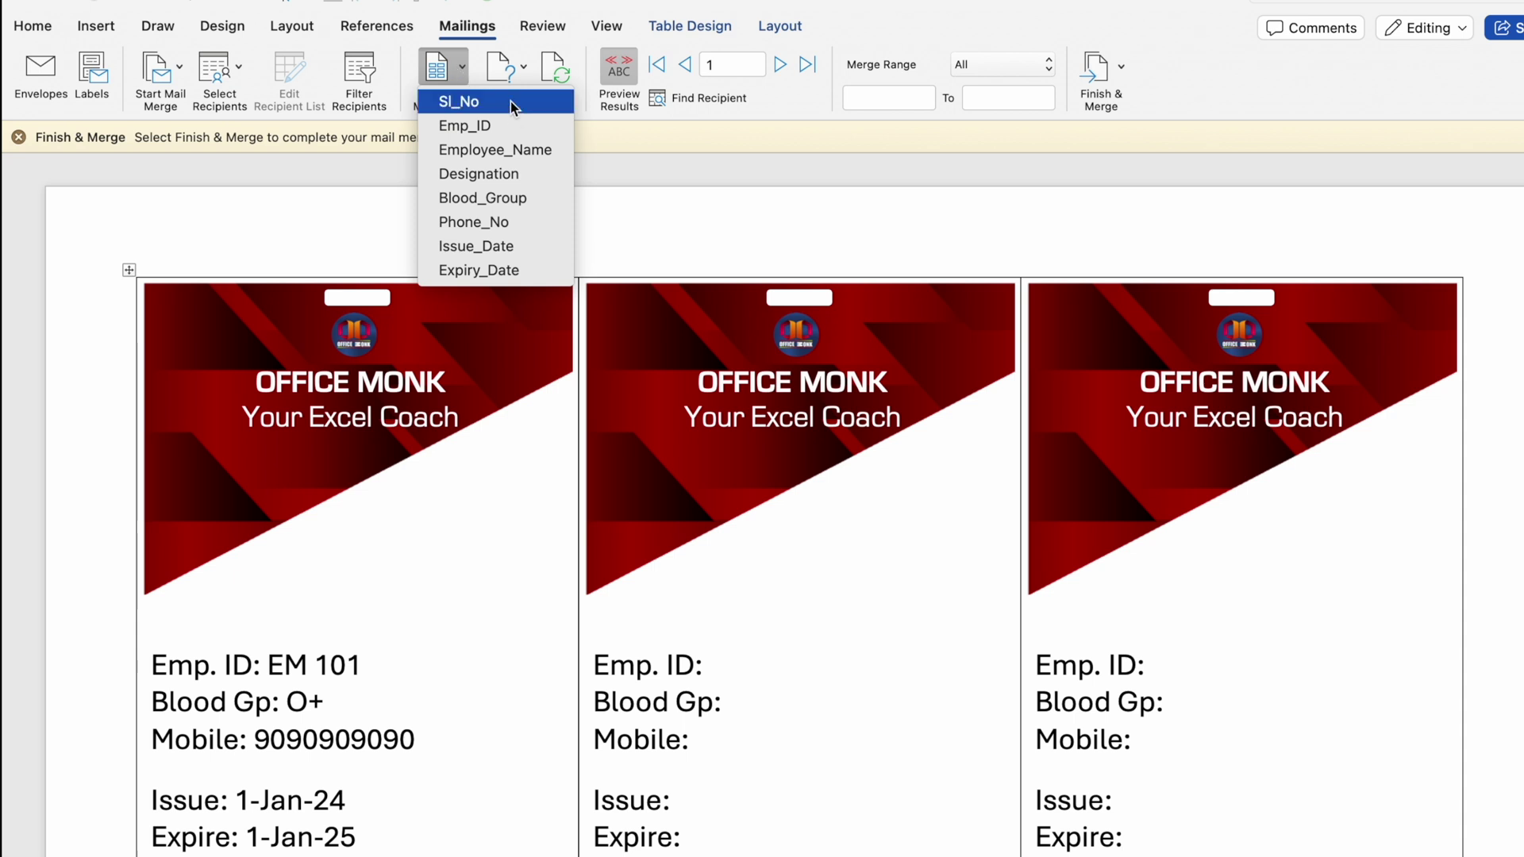
left_click(530, 151)
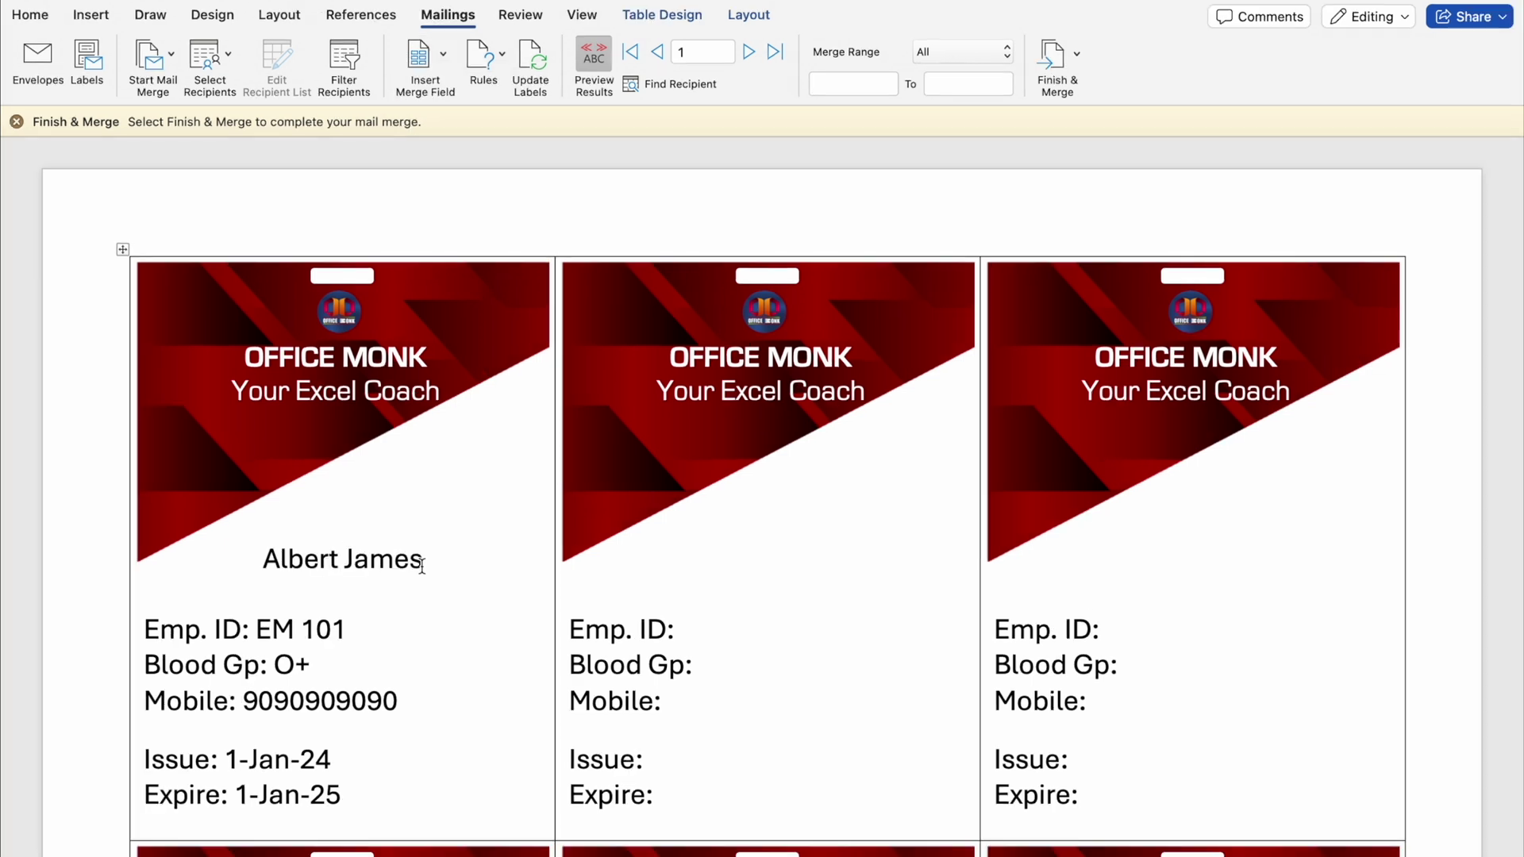
key("Return")
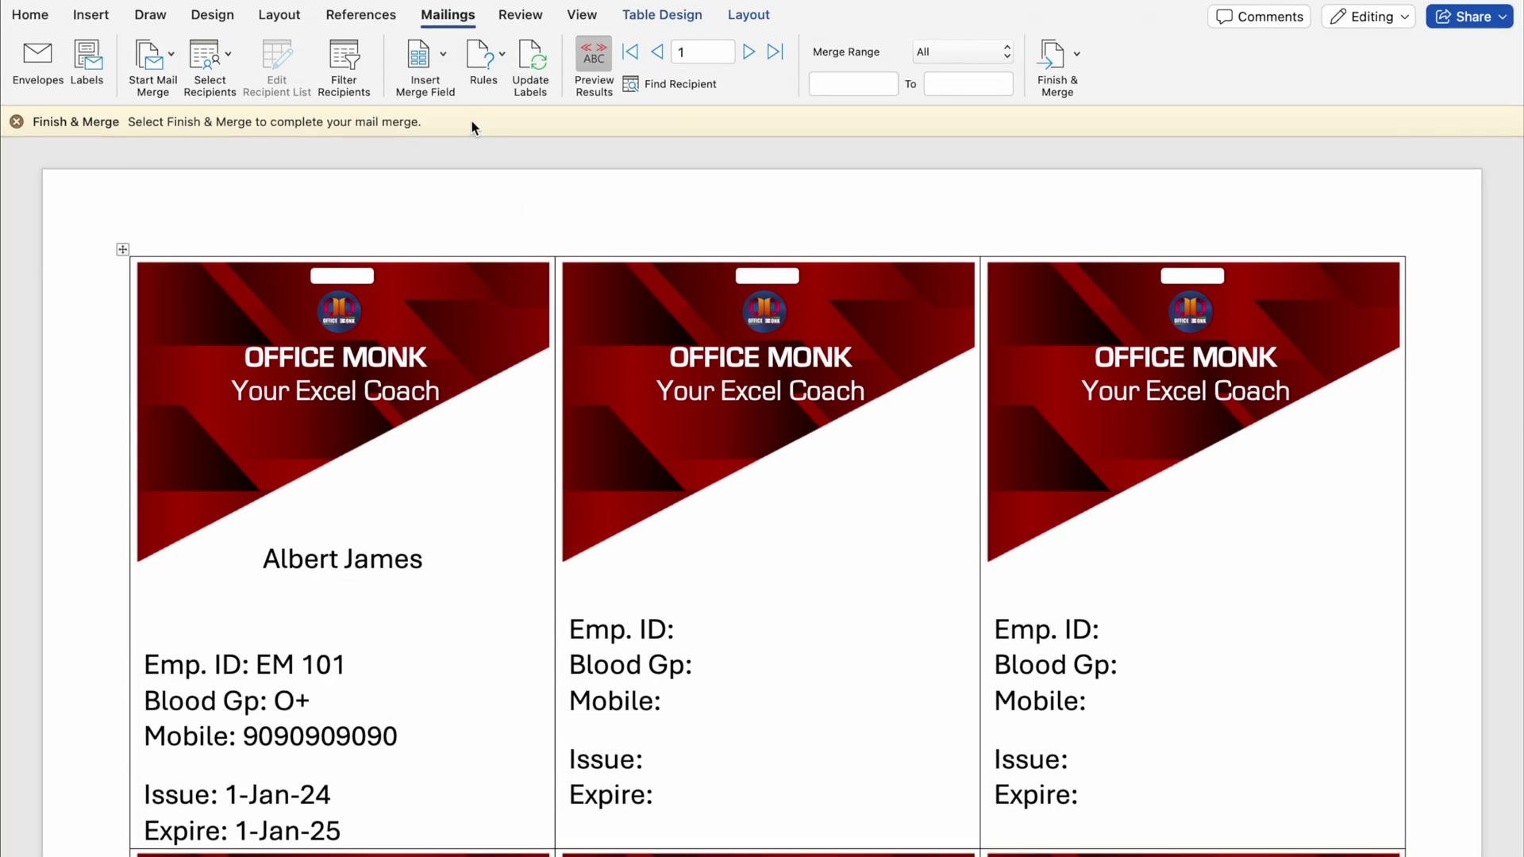
left_click(442, 54)
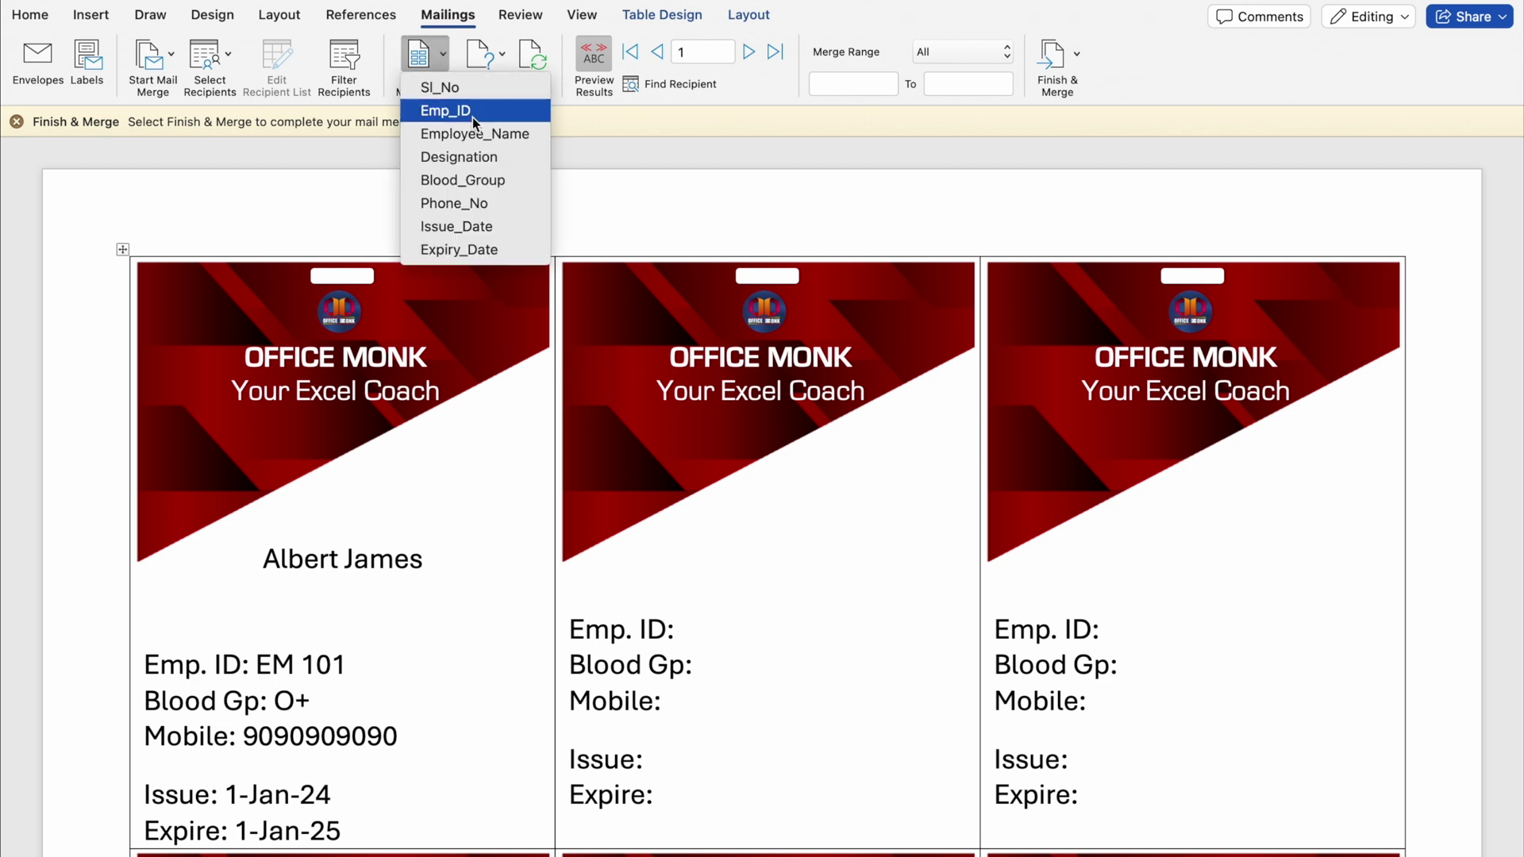
left_click(482, 155)
Set the first card's employee name and designation in Eurostile and make the name bold.
left_click_drag(398, 595, 279, 566)
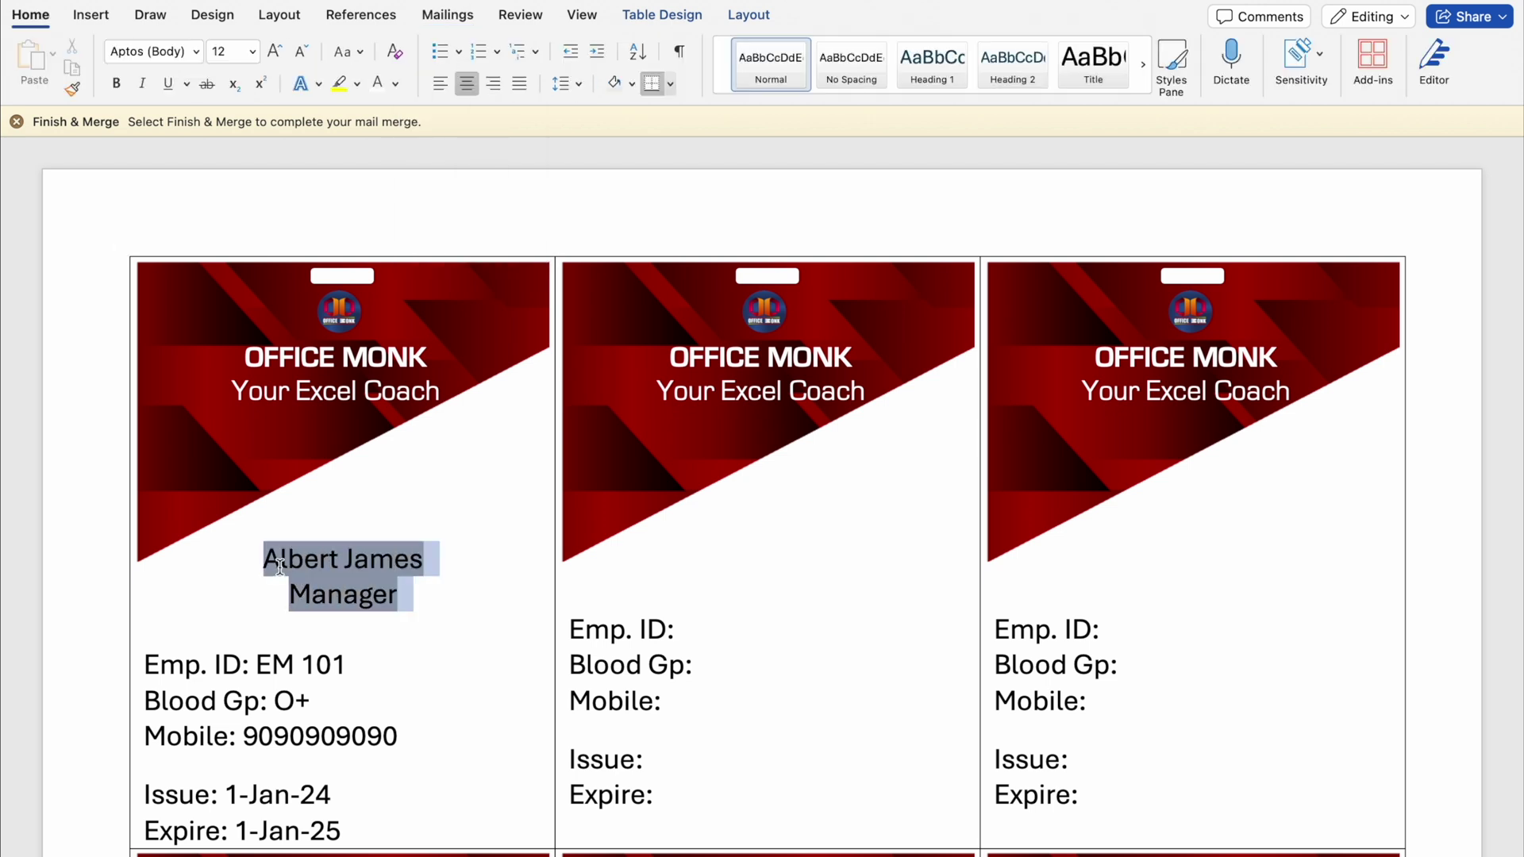
left_click(196, 52)
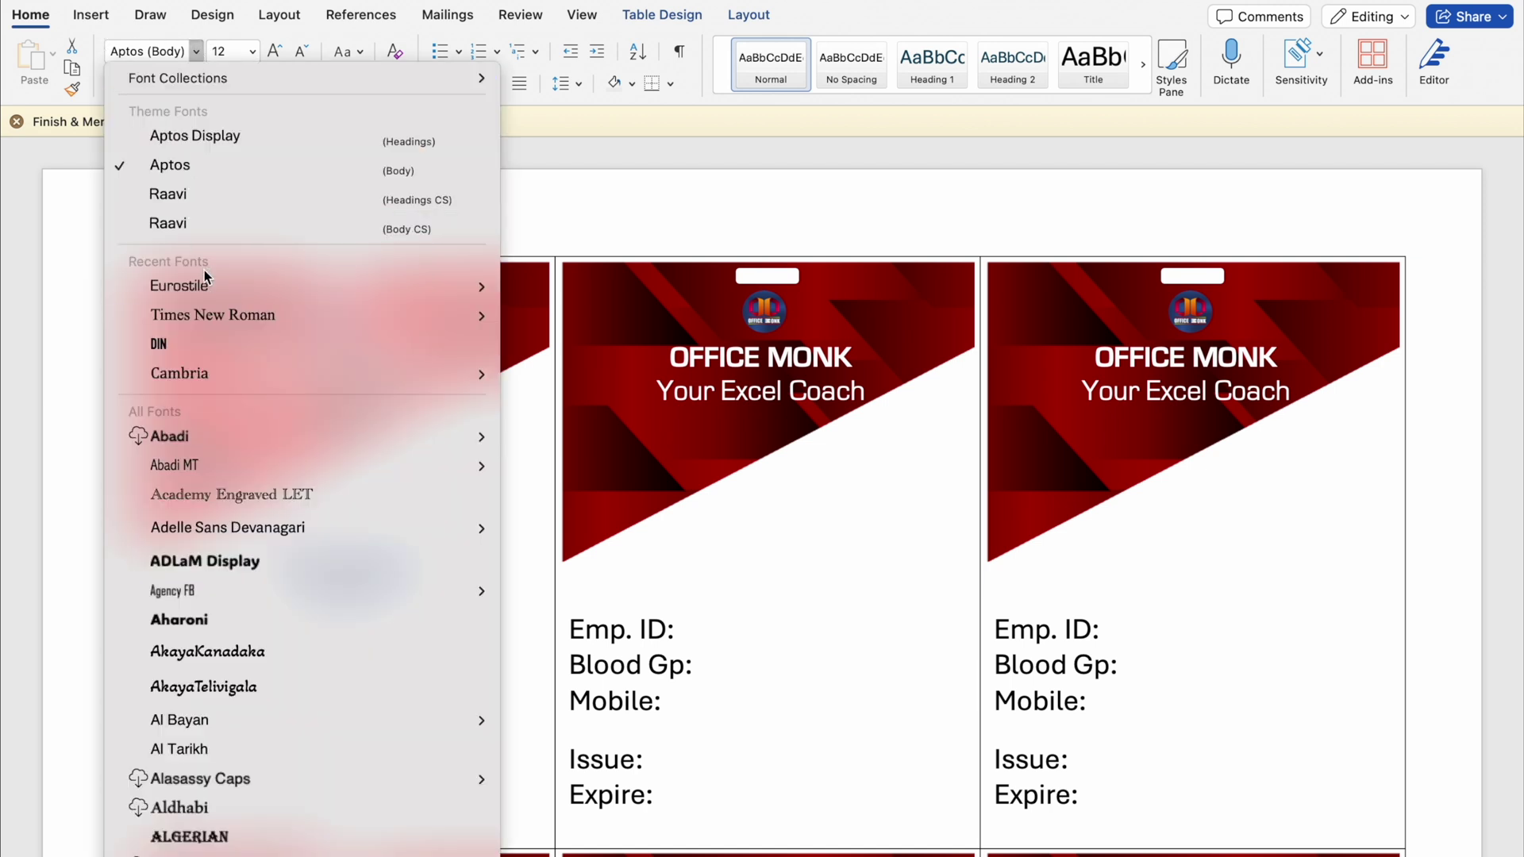
left_click(180, 285)
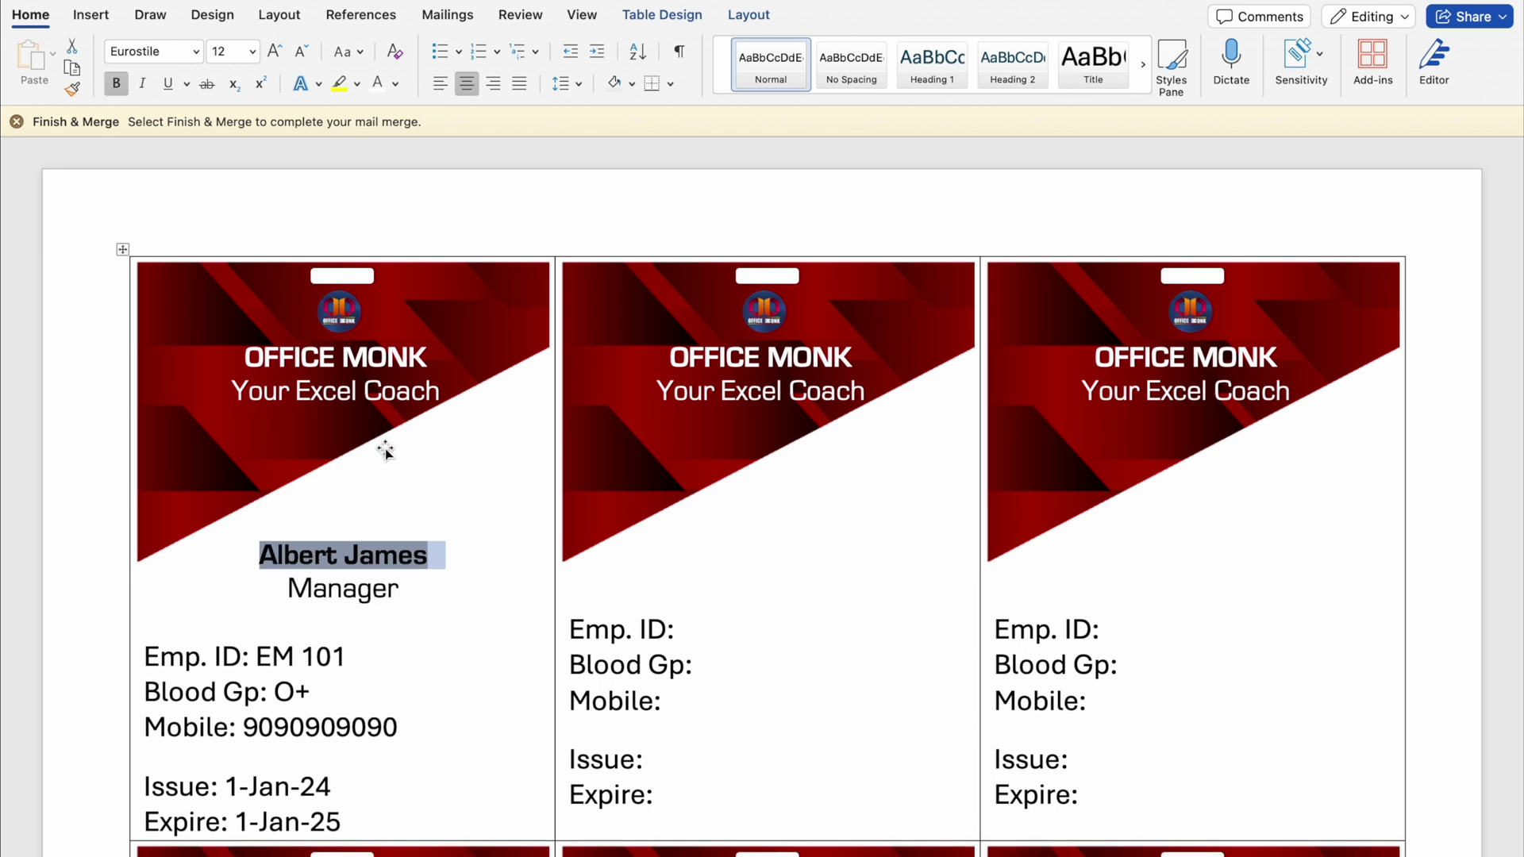
Reduce the font size of the blank line between the designation and Emp. ID: on the first card.
left_click(145, 627)
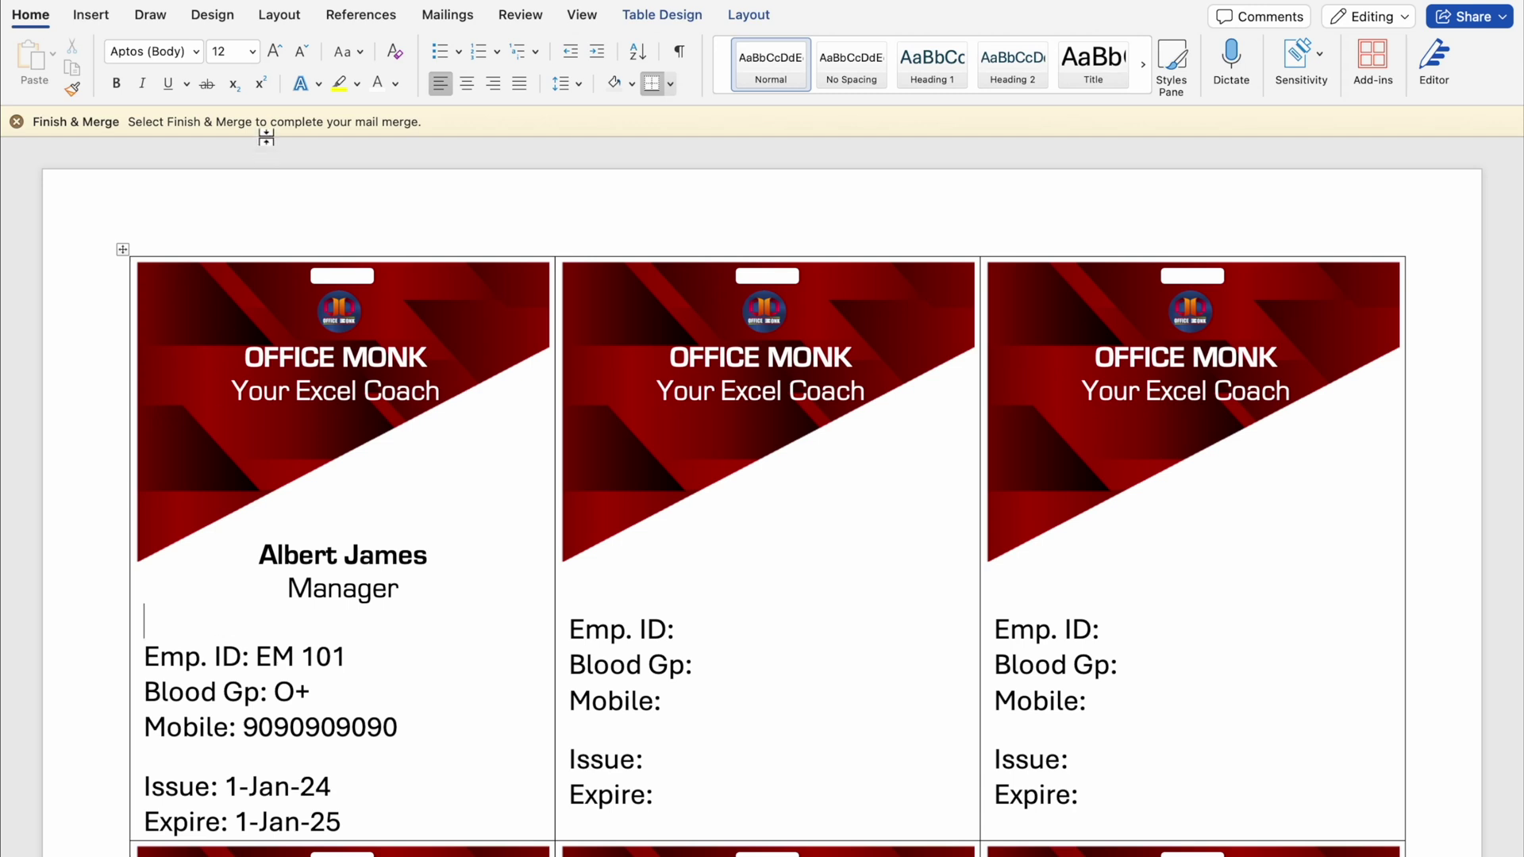
left_click(299, 52)
left_click(299, 52)
left_click(300, 52)
left_click(299, 53)
left_click(299, 52)
left_click(299, 52)
left_click(299, 53)
left_click(299, 54)
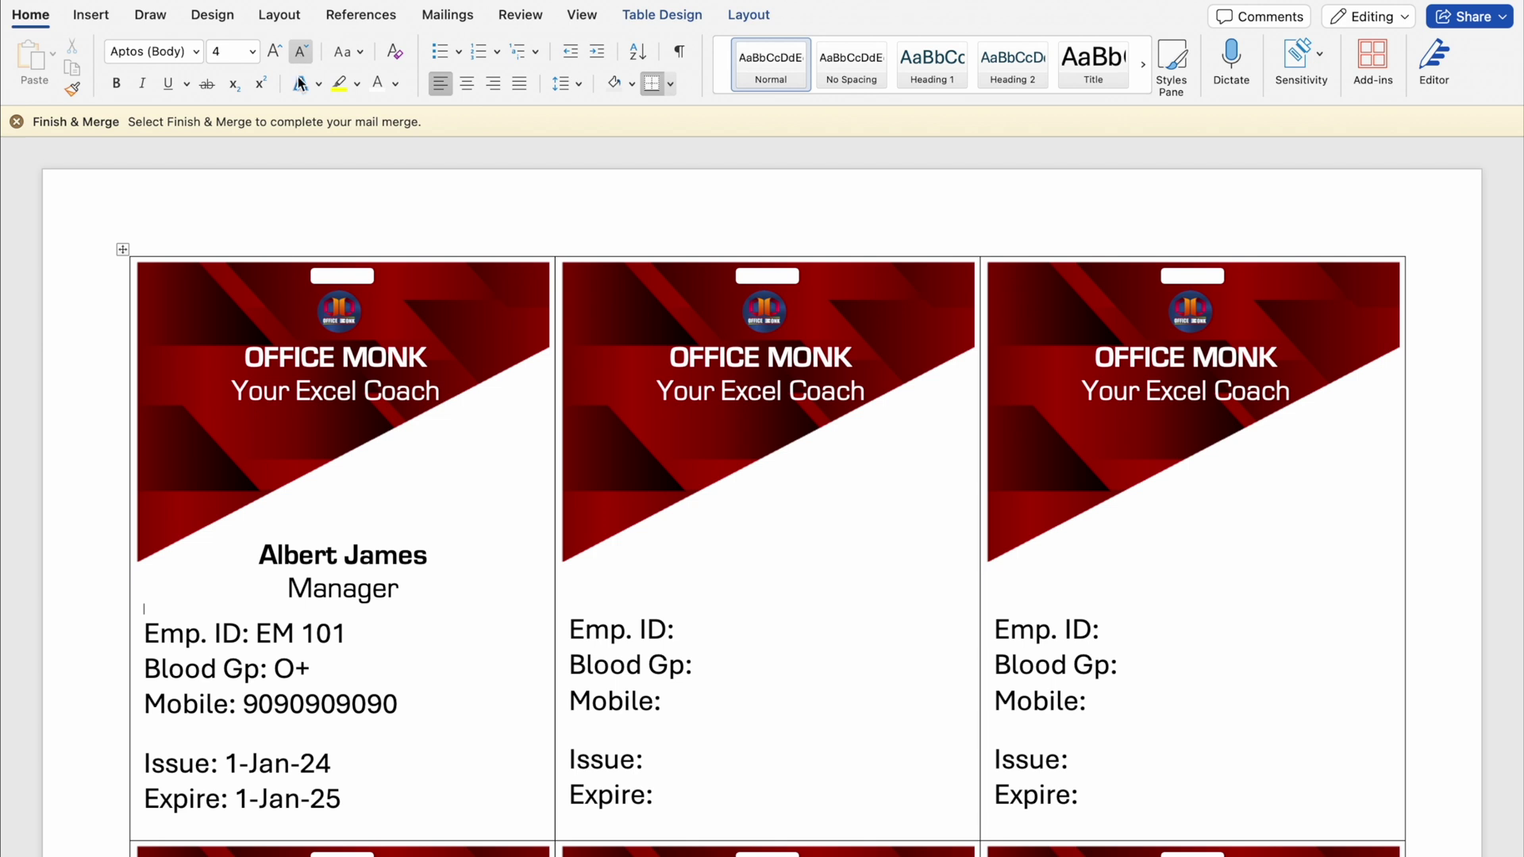
left_click(275, 53)
left_click(274, 53)
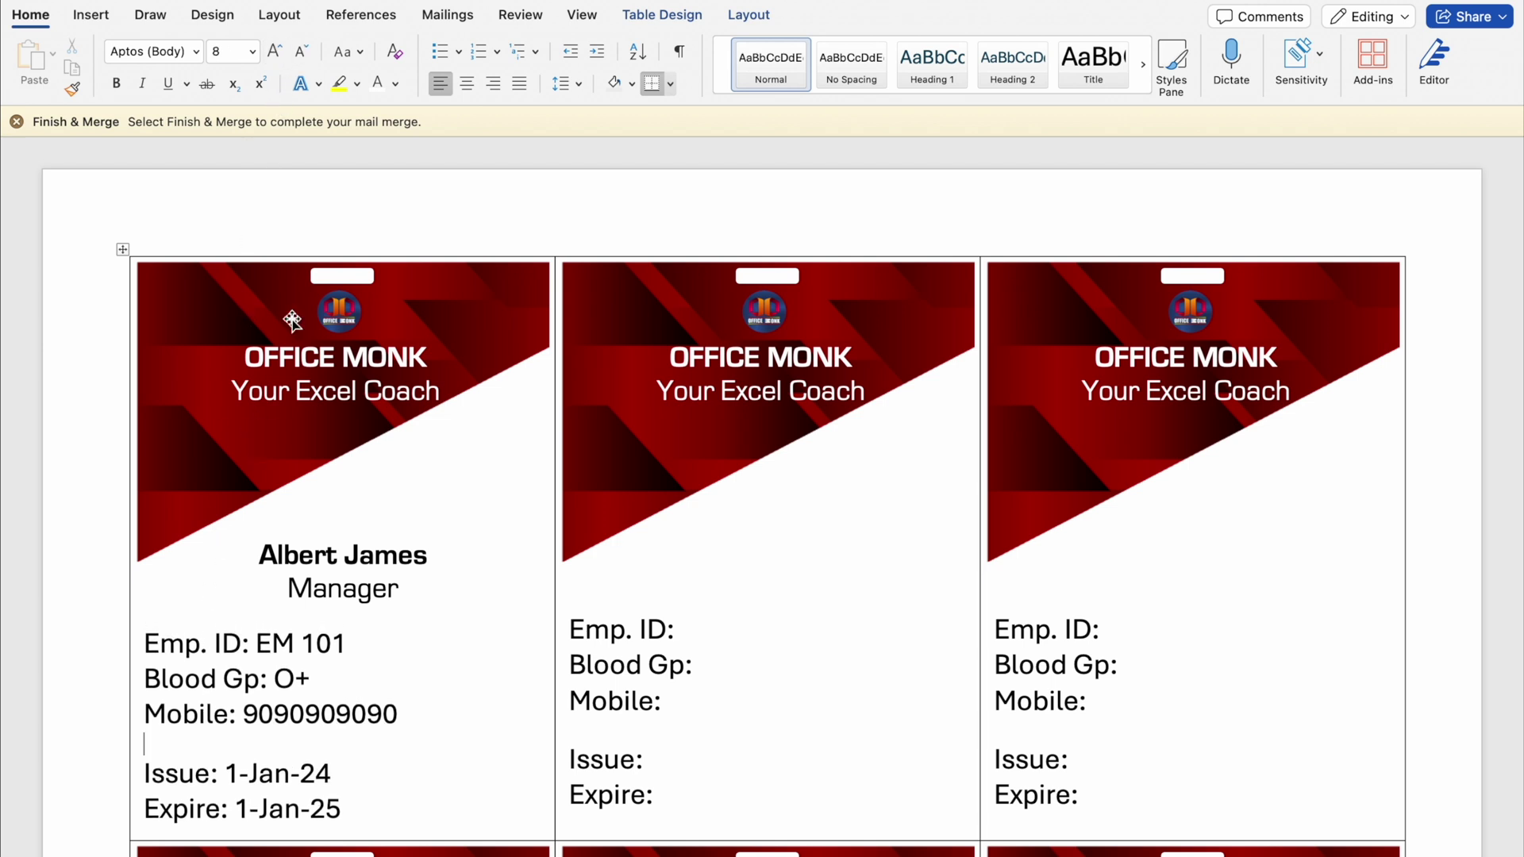
Reduce the font size of the blank line between Mobile: and Issue: on the first card.
left_click(302, 52)
left_click(302, 52)
left_click(362, 667)
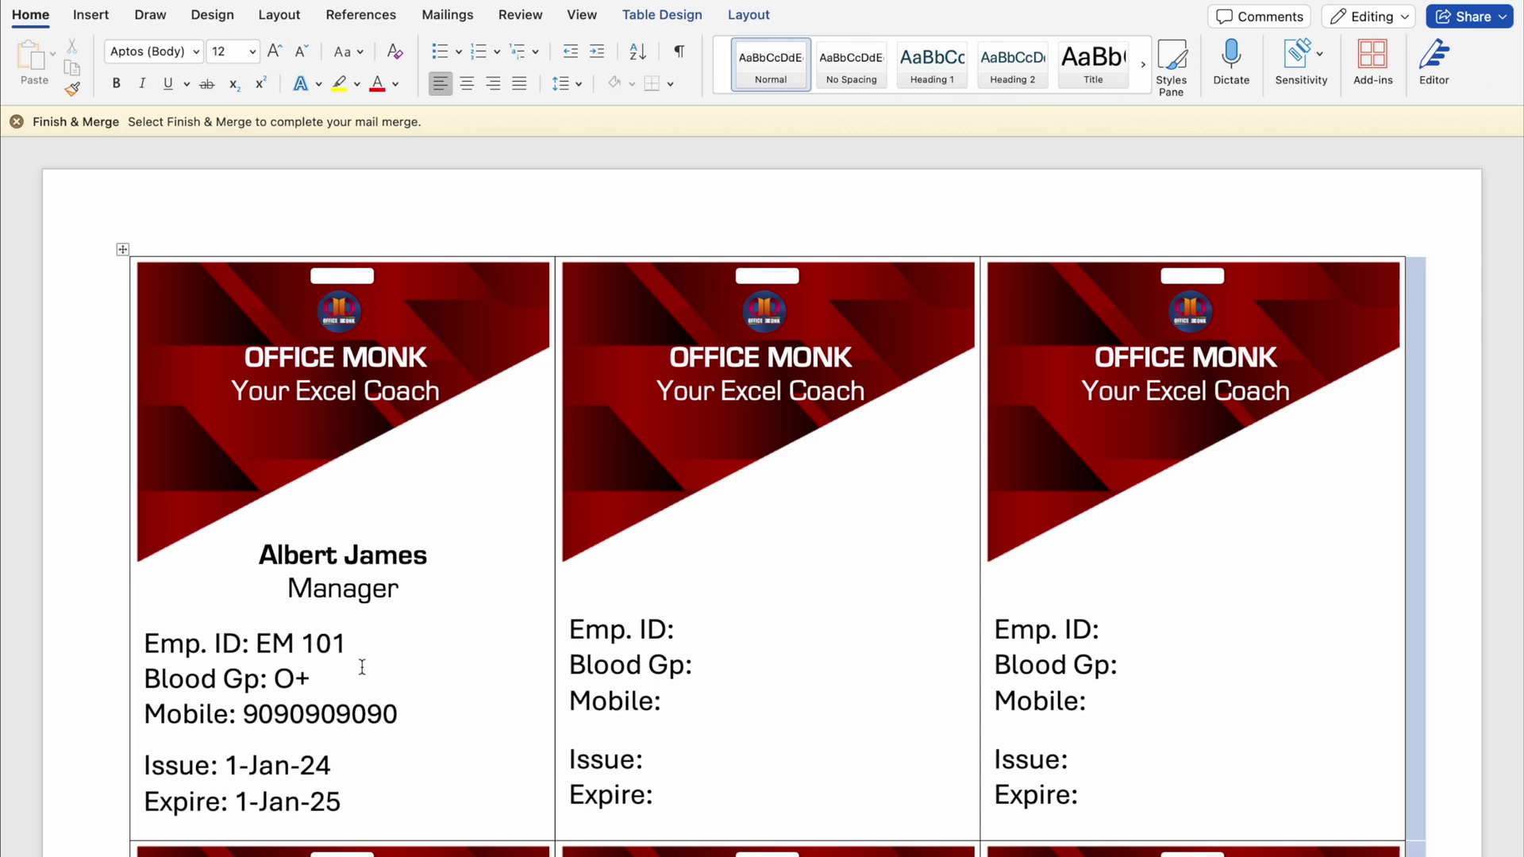
Update the labels to copy the first card's fields and formatting to all cards, then merge all records into an editable document.
left_click(448, 16)
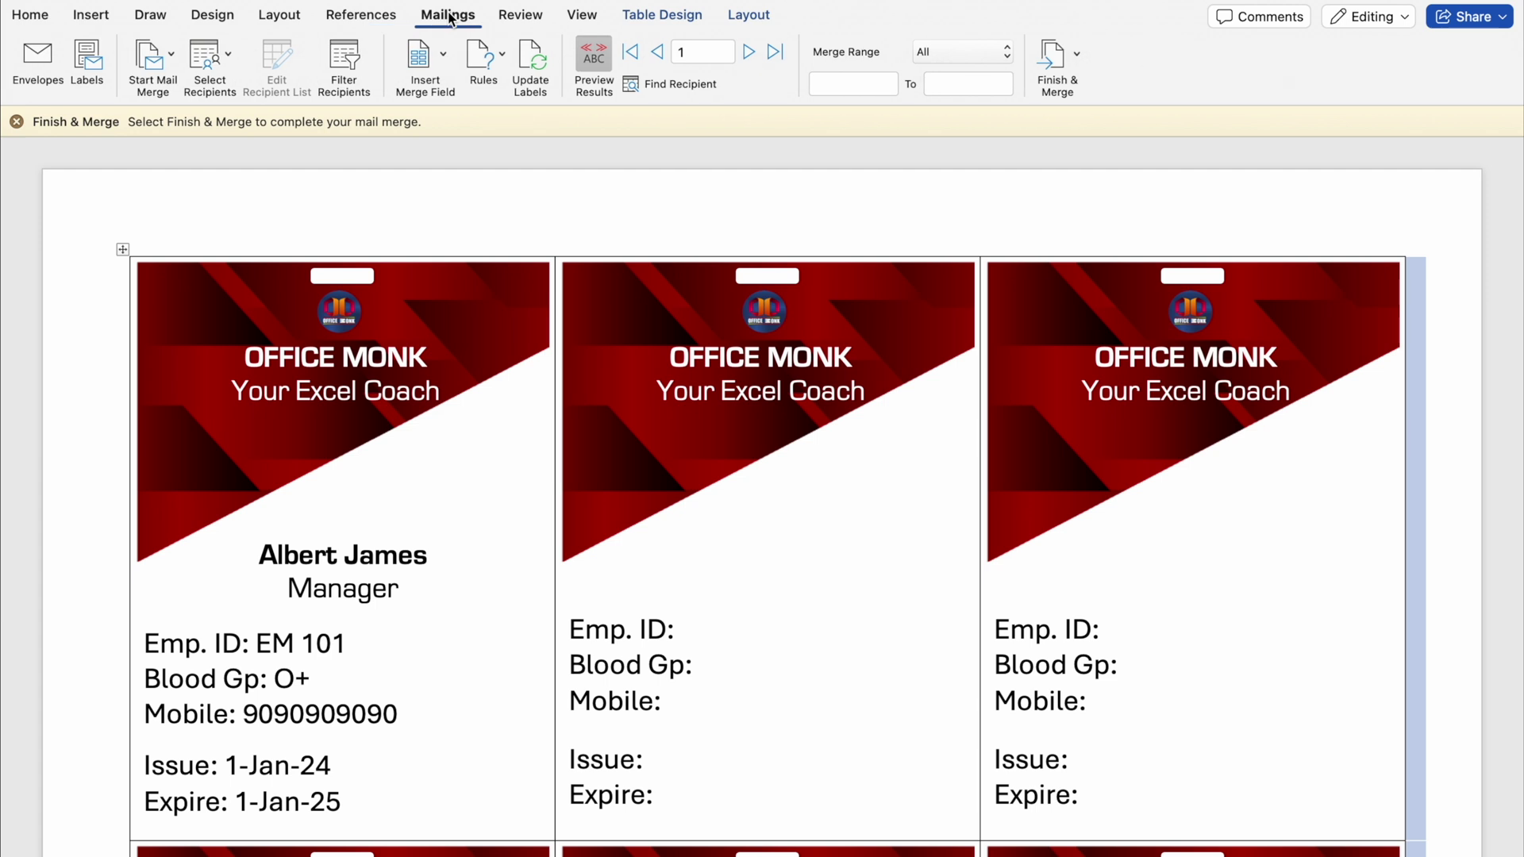
left_click(527, 64)
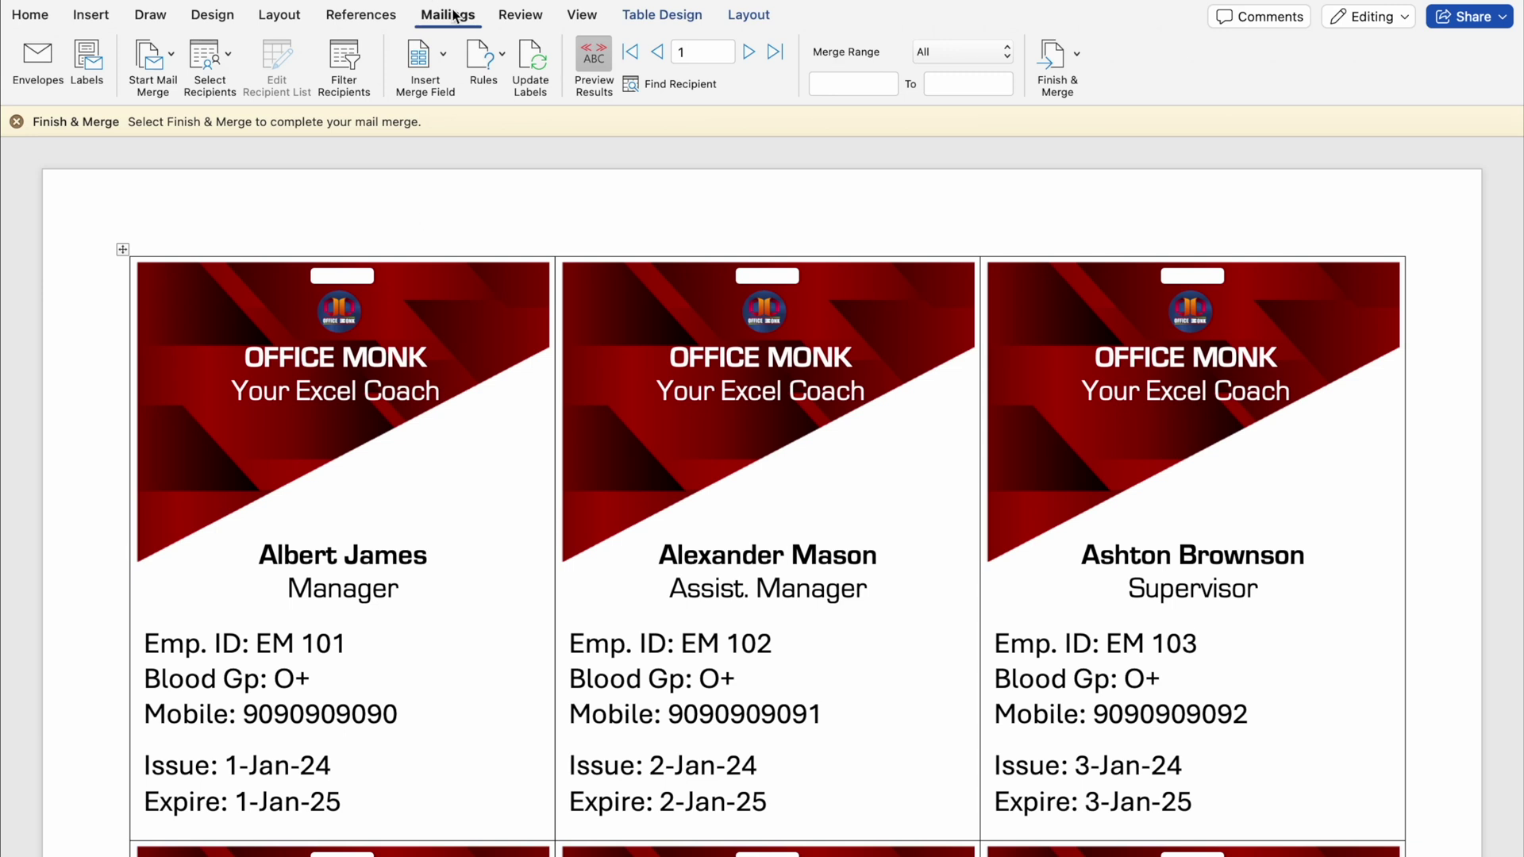
left_click(1078, 58)
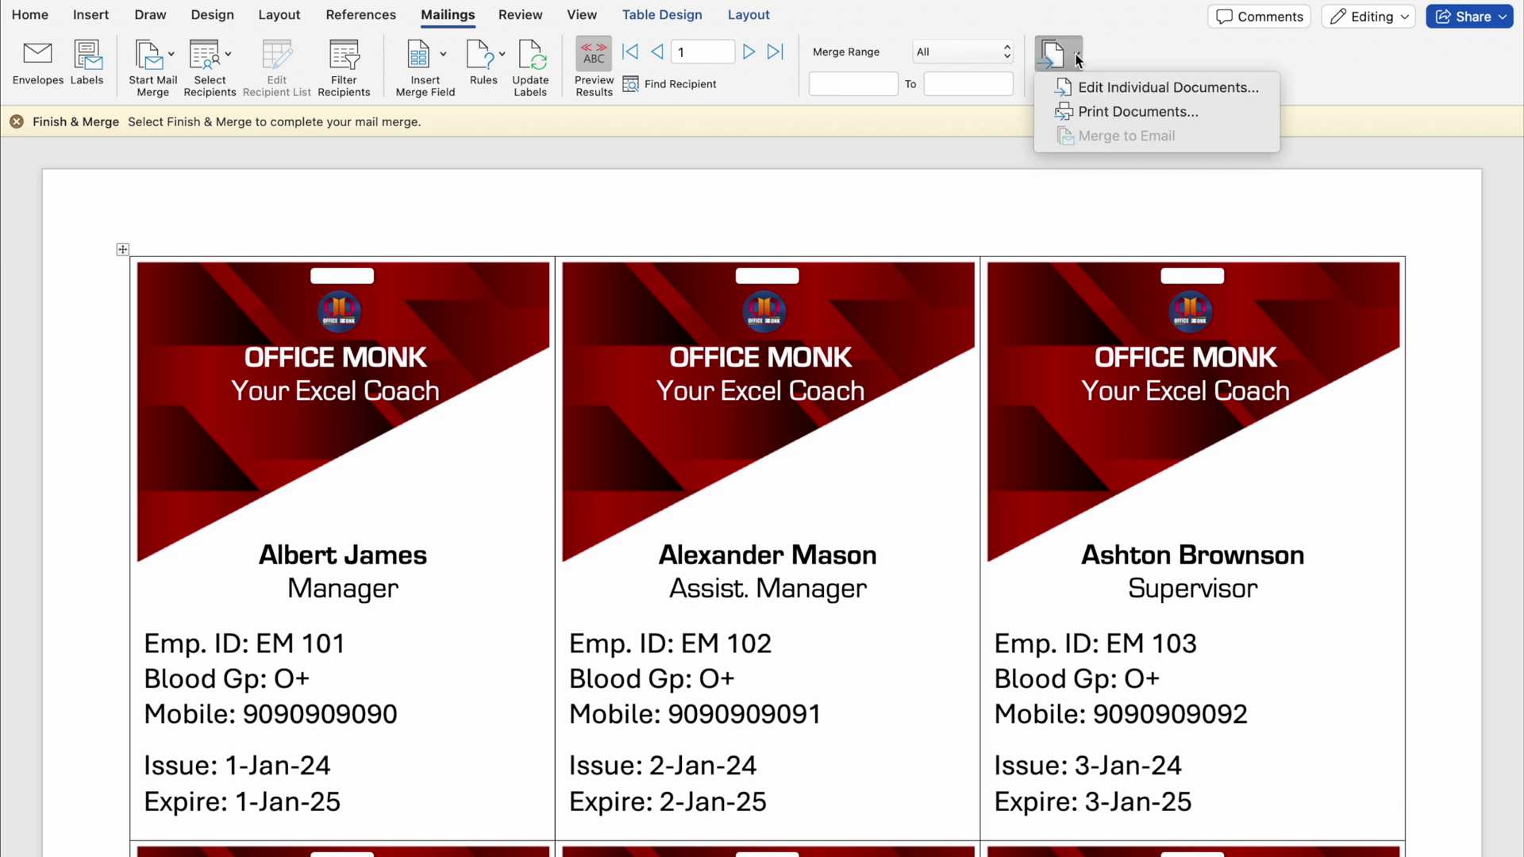
left_click(1175, 87)
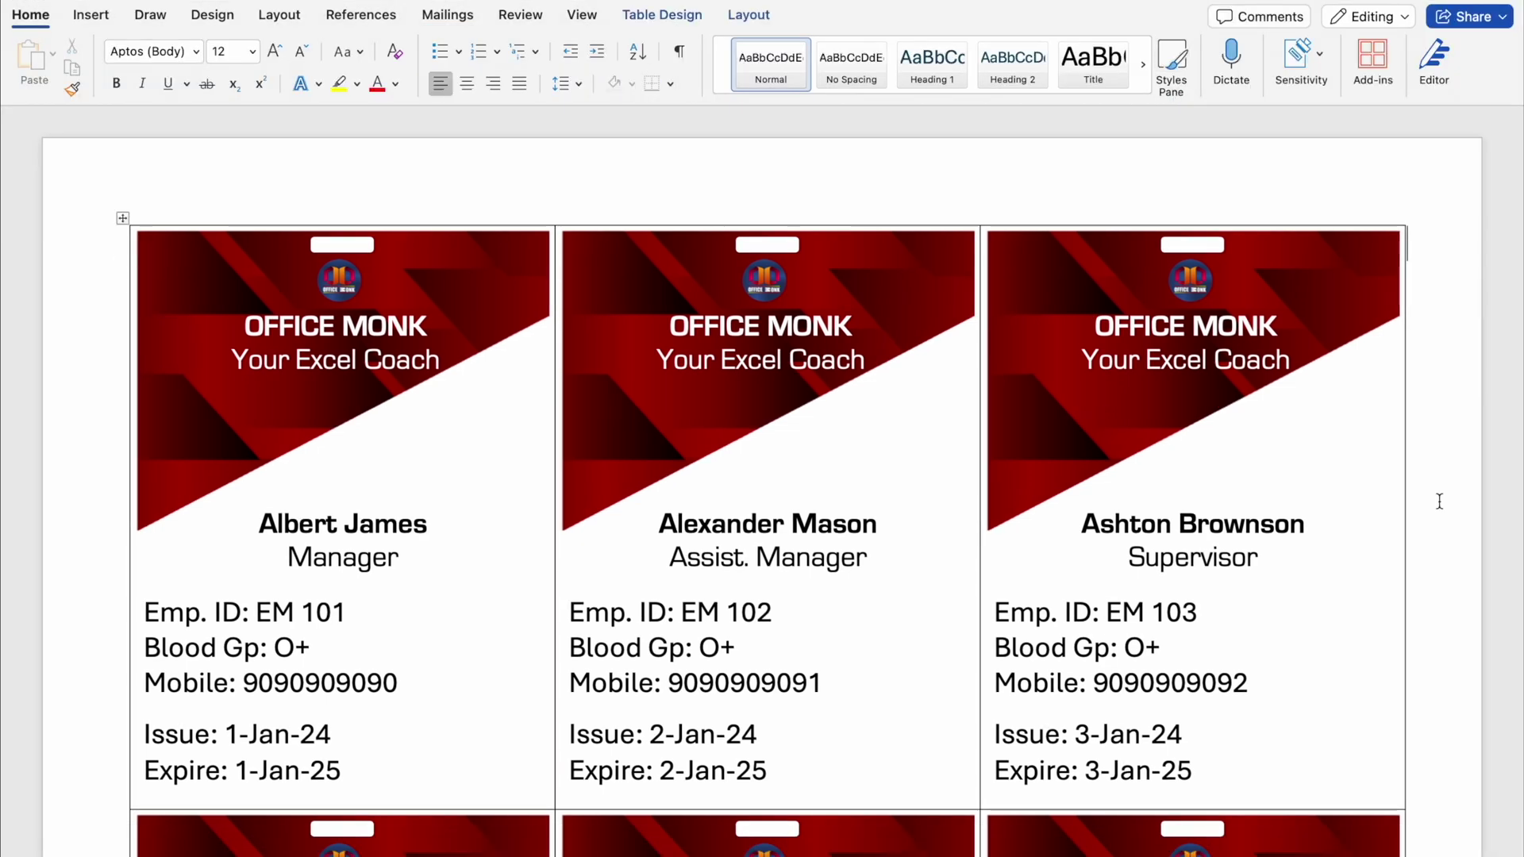
Look through the merged ID cards from the first page down to the last employee records.
scroll(1438, 502, "down", 4)
scroll(1439, 501, "down", 20)
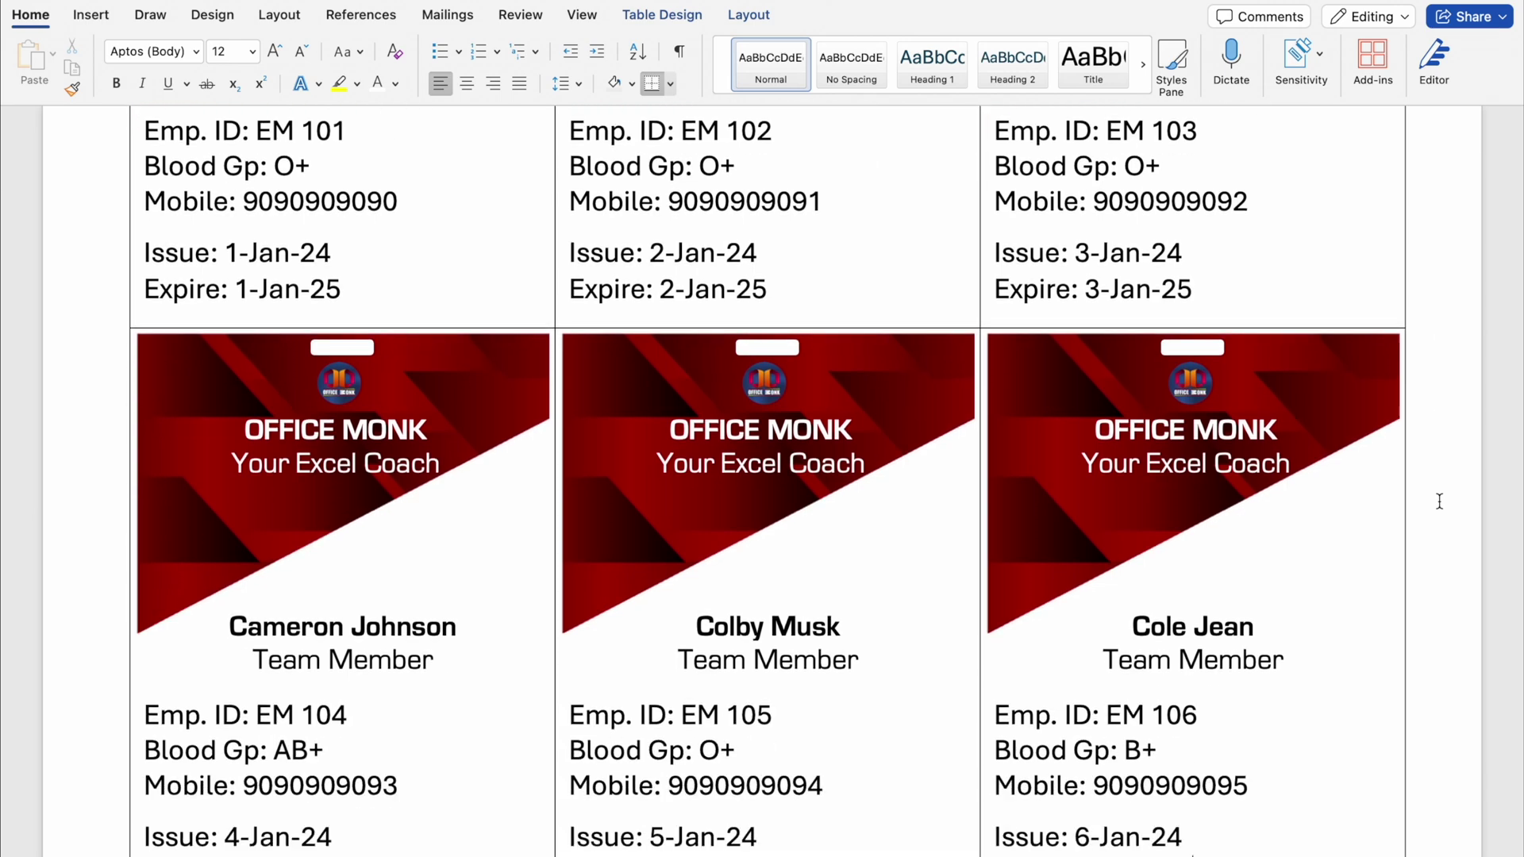
scroll(1439, 502, "down", 12)
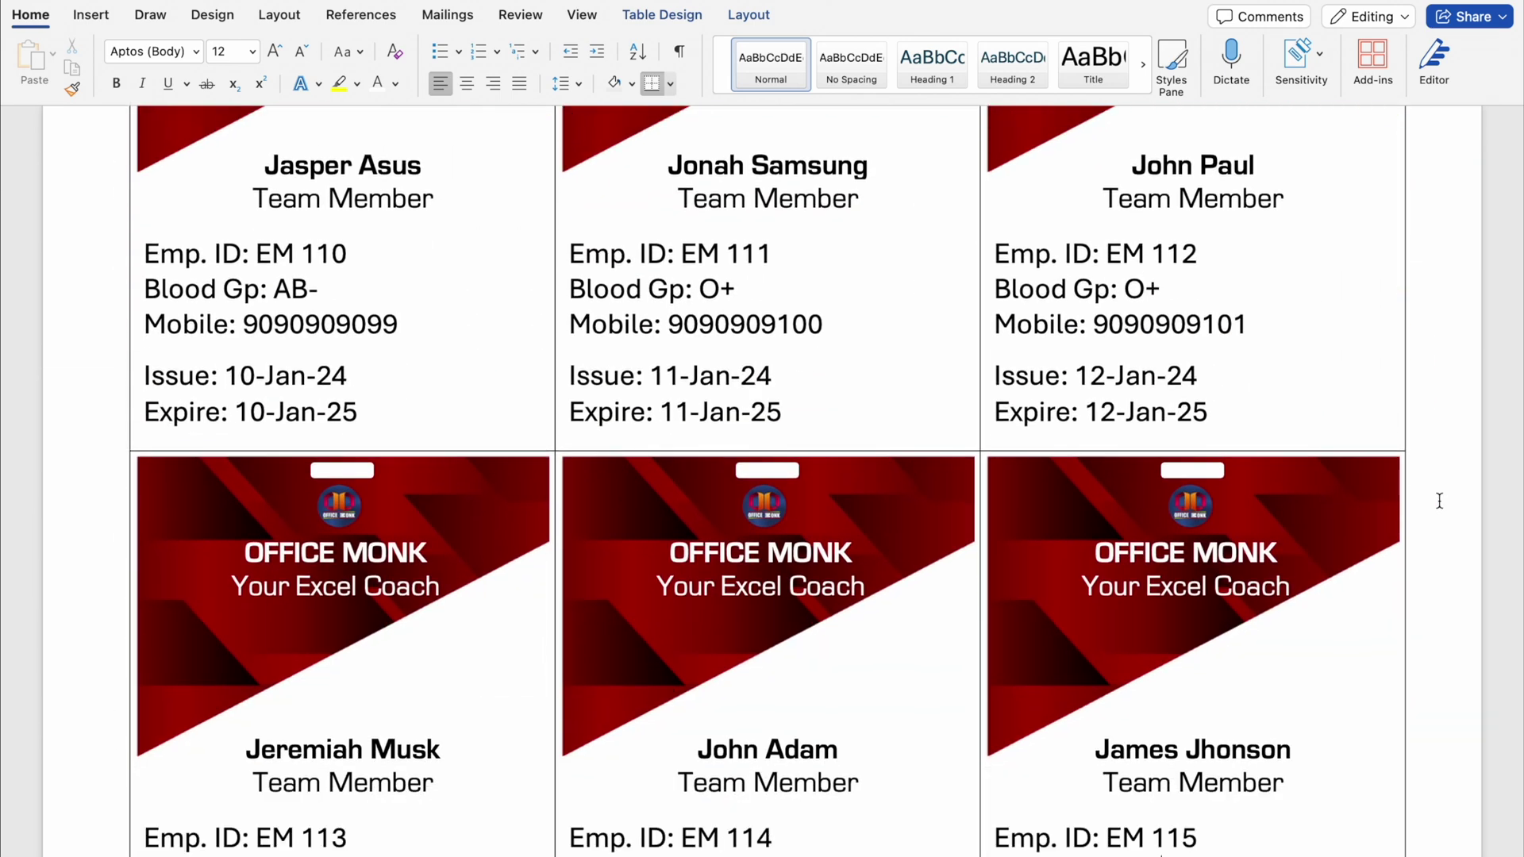
scroll(1439, 501, "down", 12)
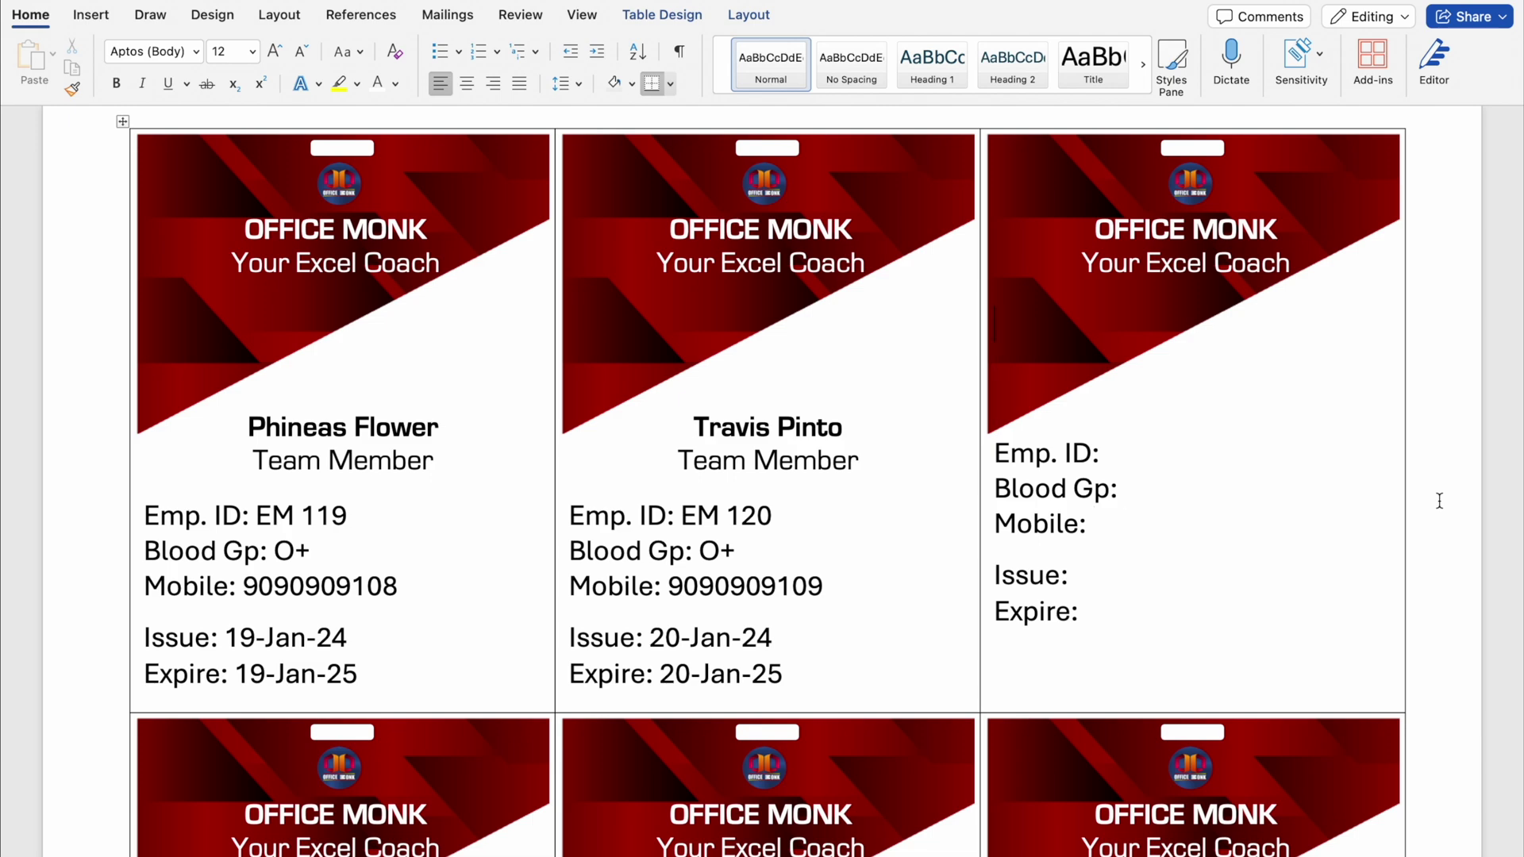
Insert the first employee's photo from the ID Card folder onto the first card.
left_click(1443, 409)
scroll(1443, 410, "up", 20)
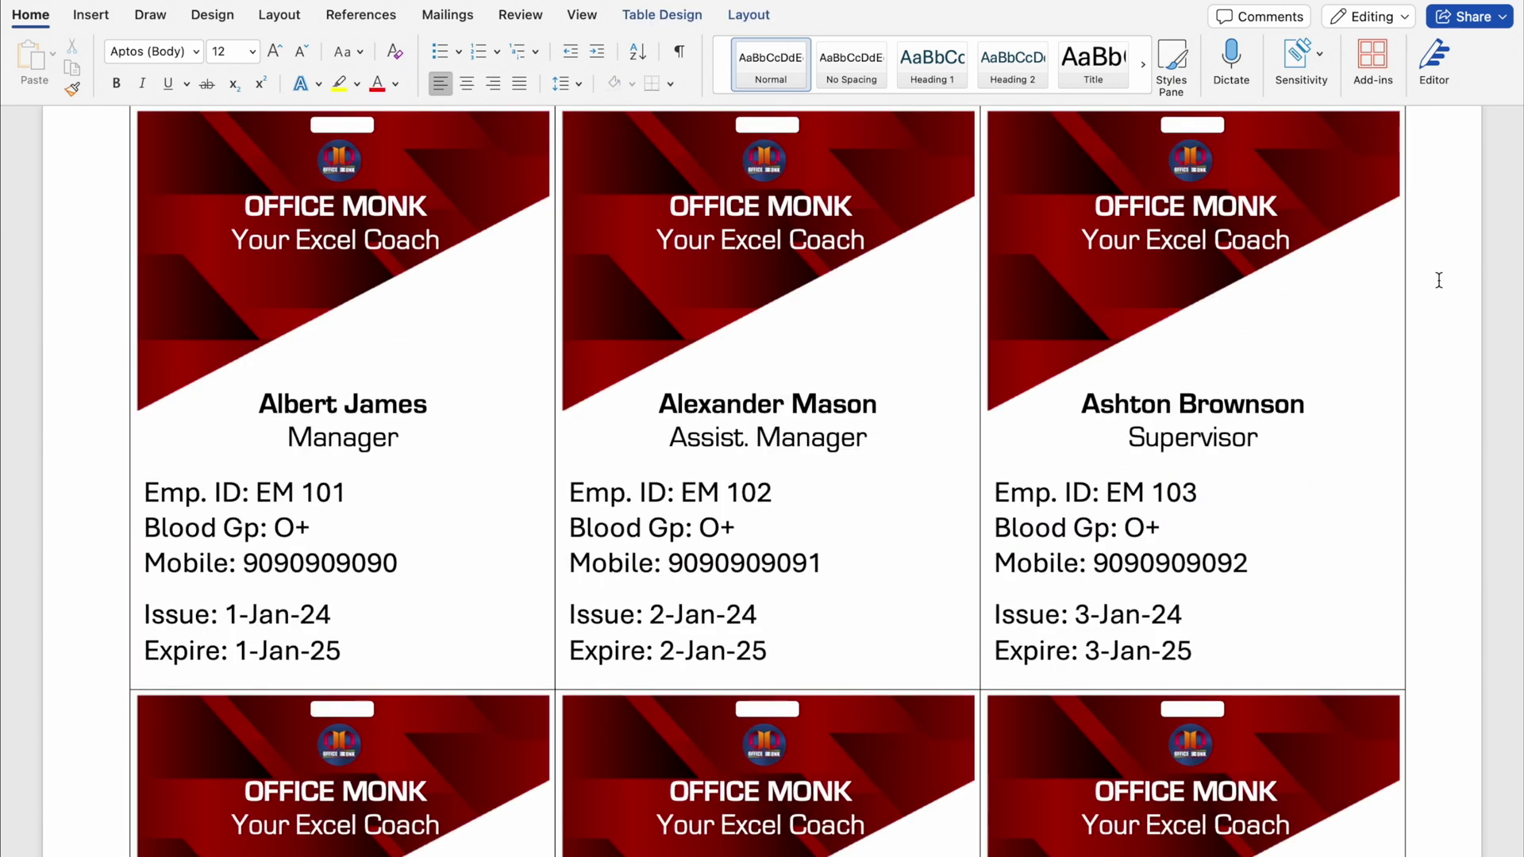
left_click(312, 316)
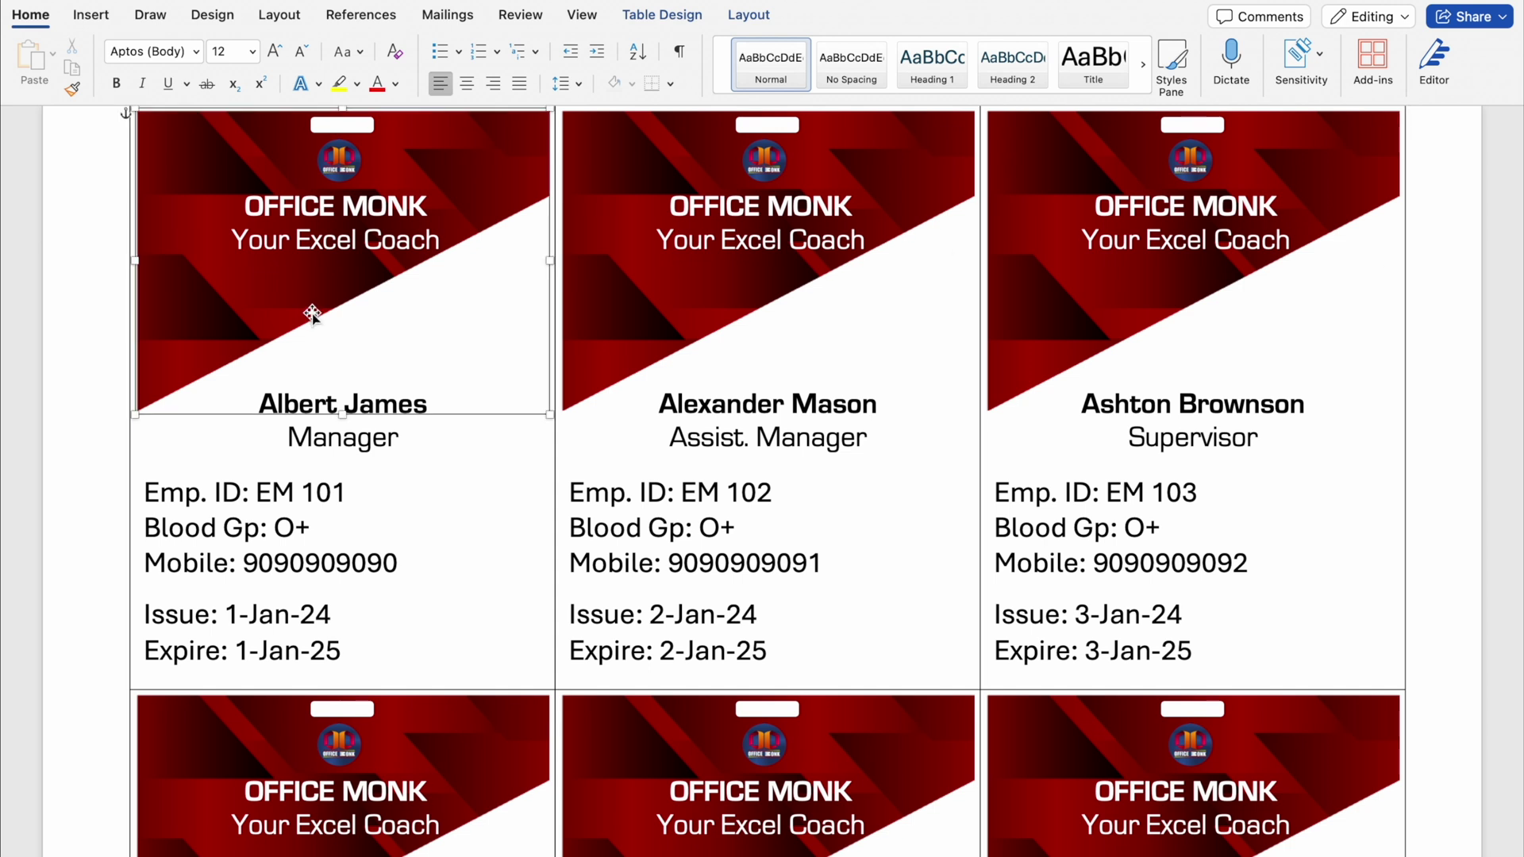
left_click(91, 15)
left_click(268, 54)
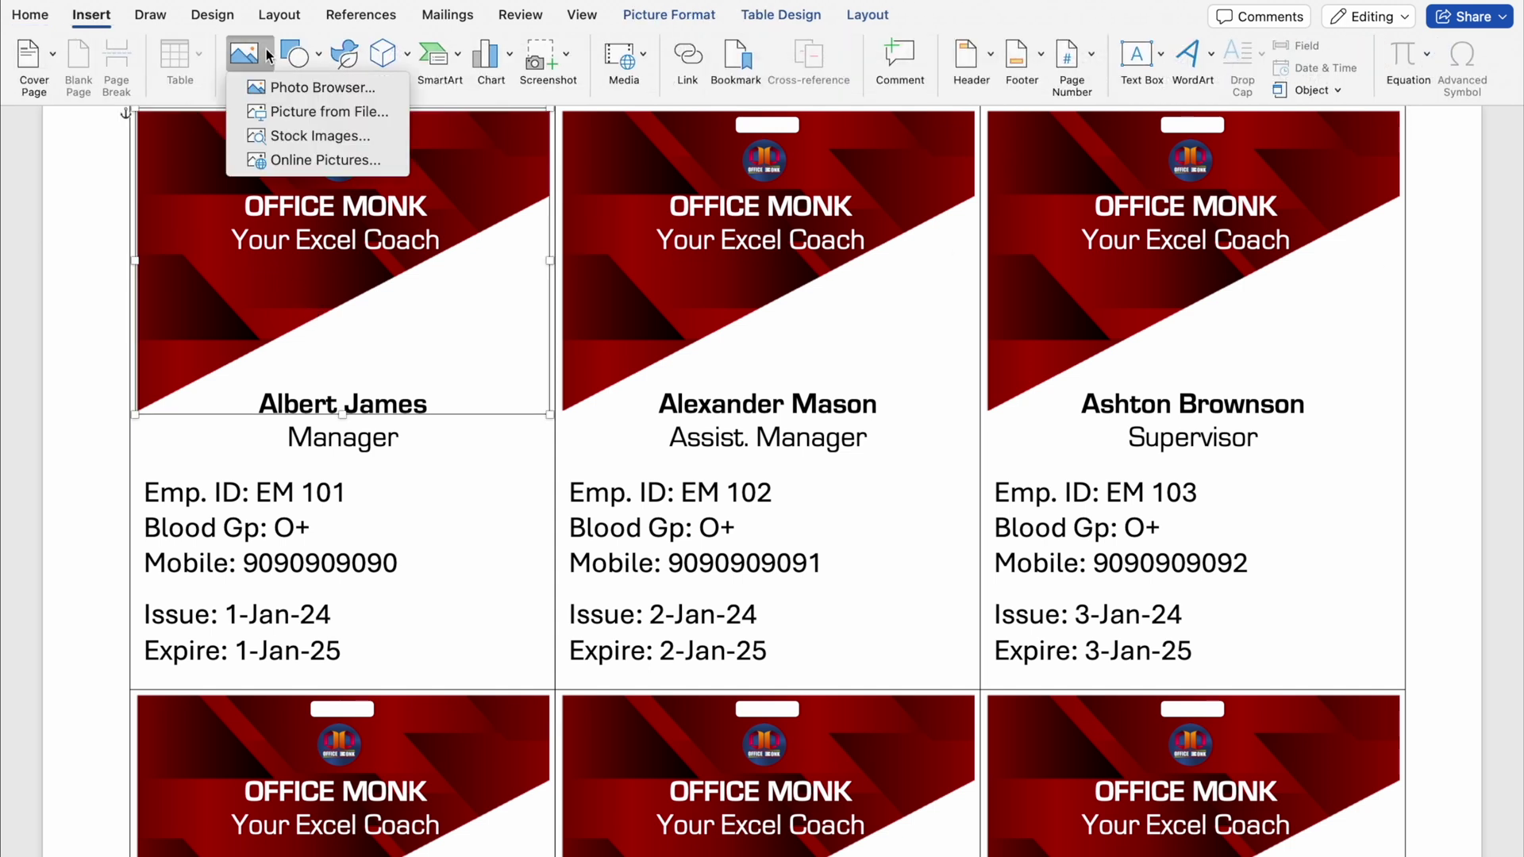
left_click(337, 112)
left_click(738, 189)
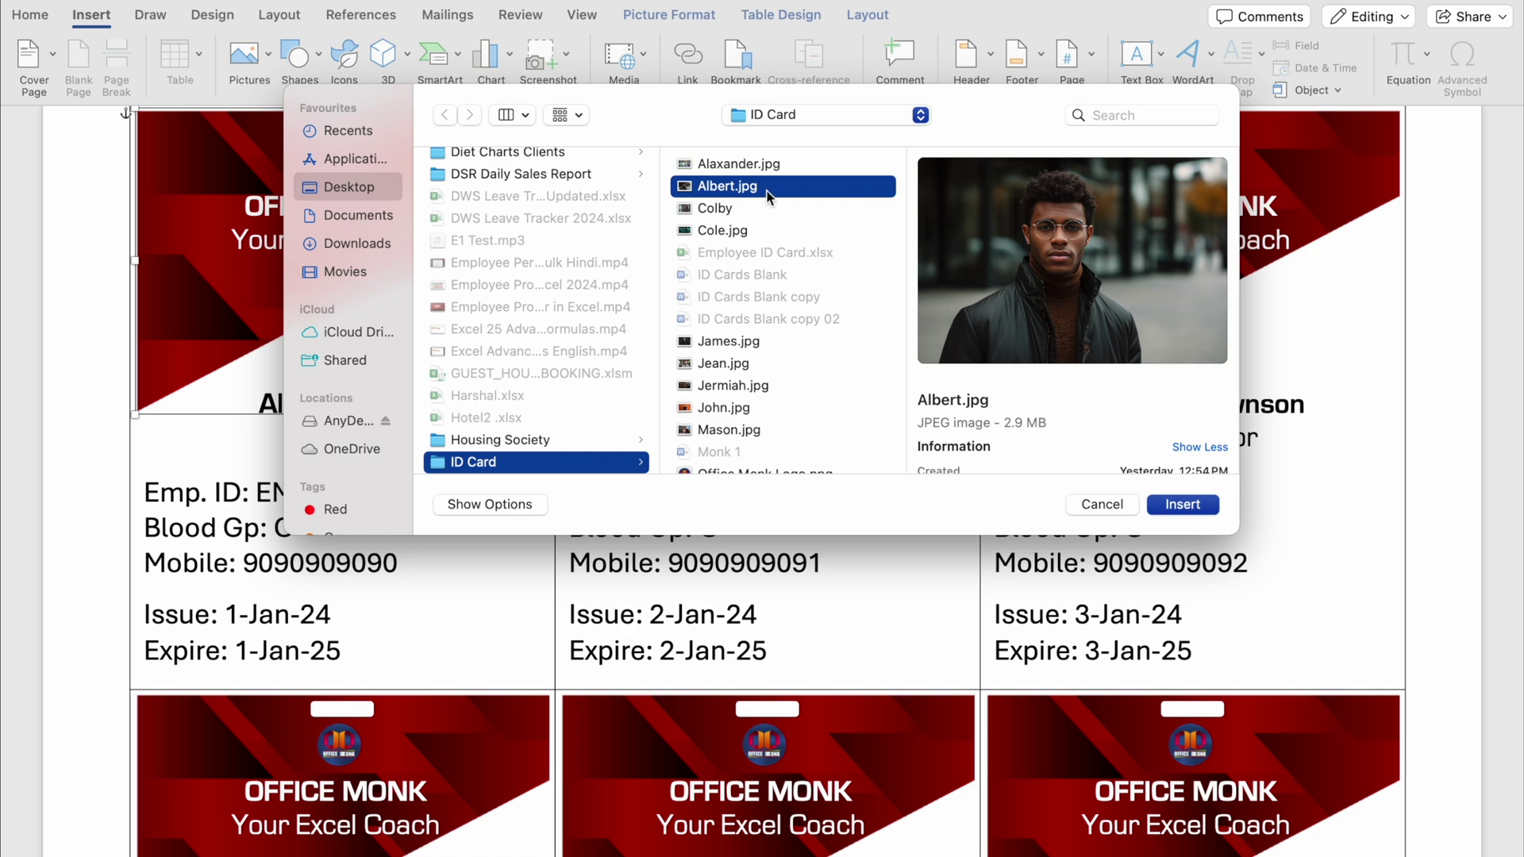
left_click(1189, 513)
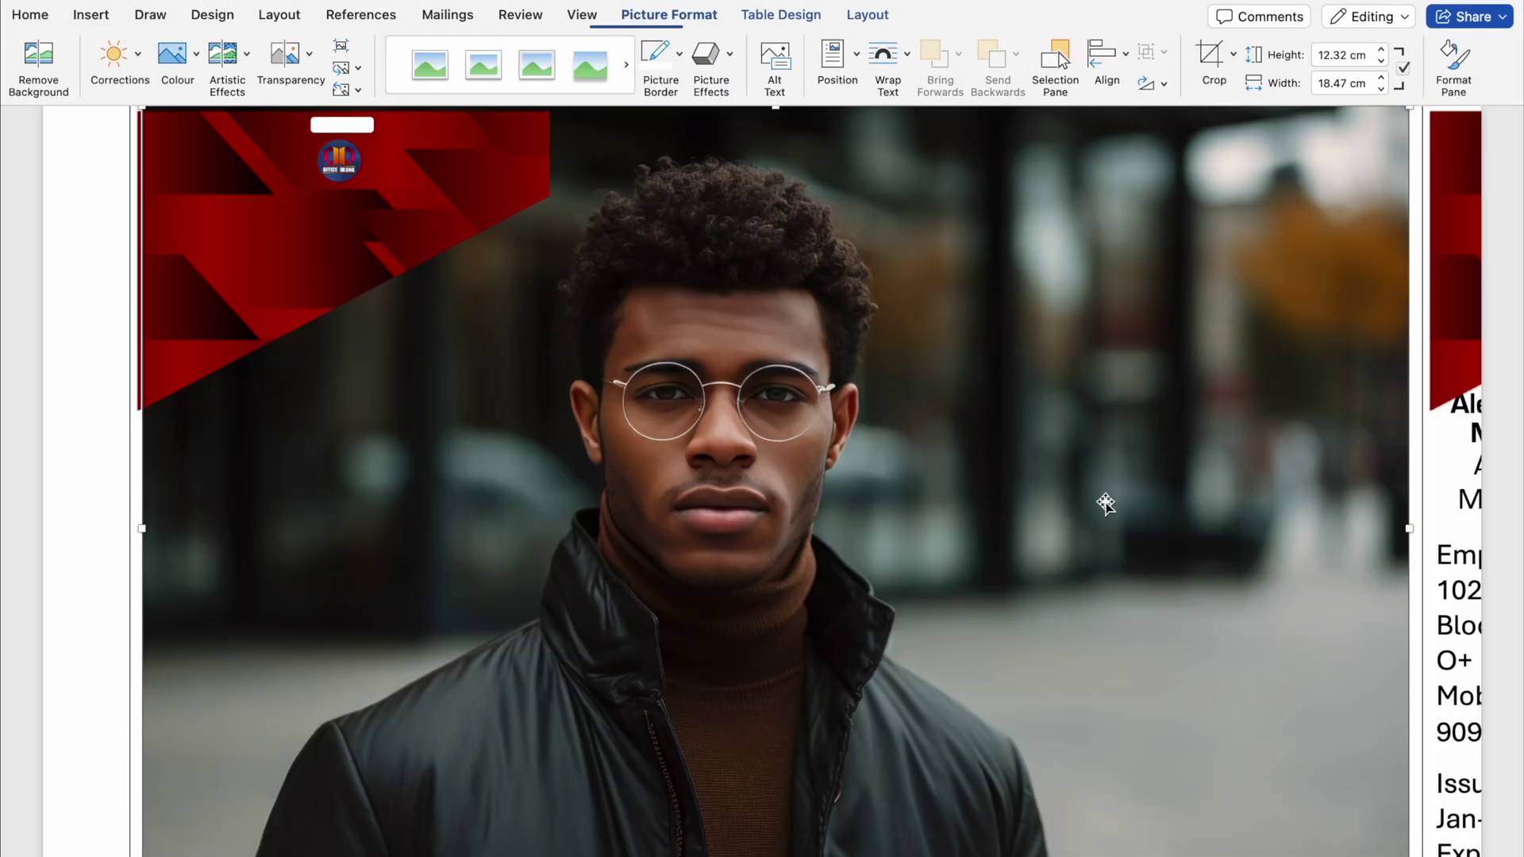
Set the first card's photo to wrap In Front of Text.
right_click(778, 411)
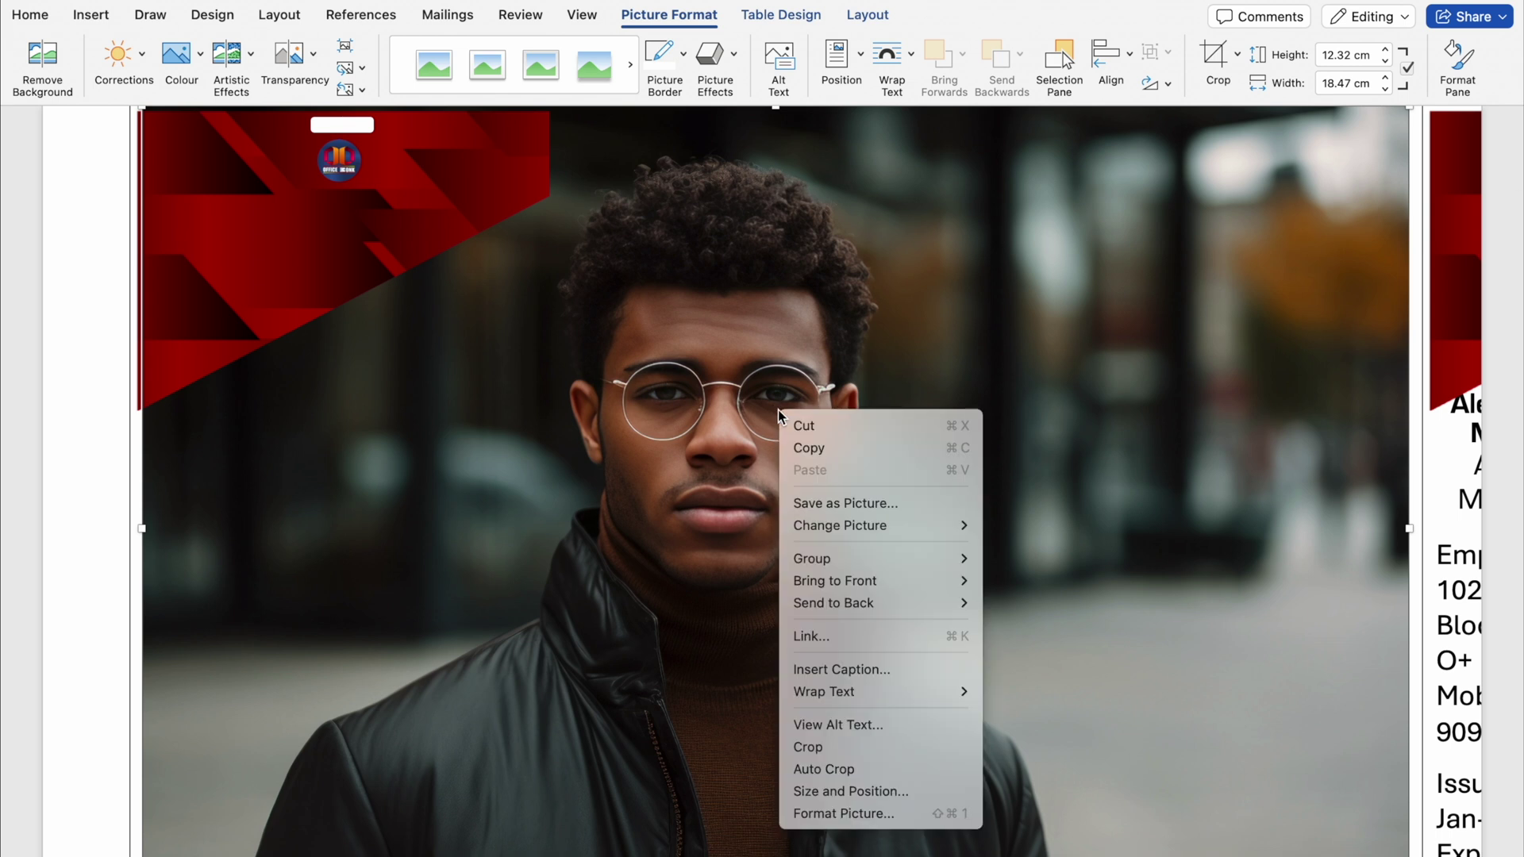
mouse_move(909, 696)
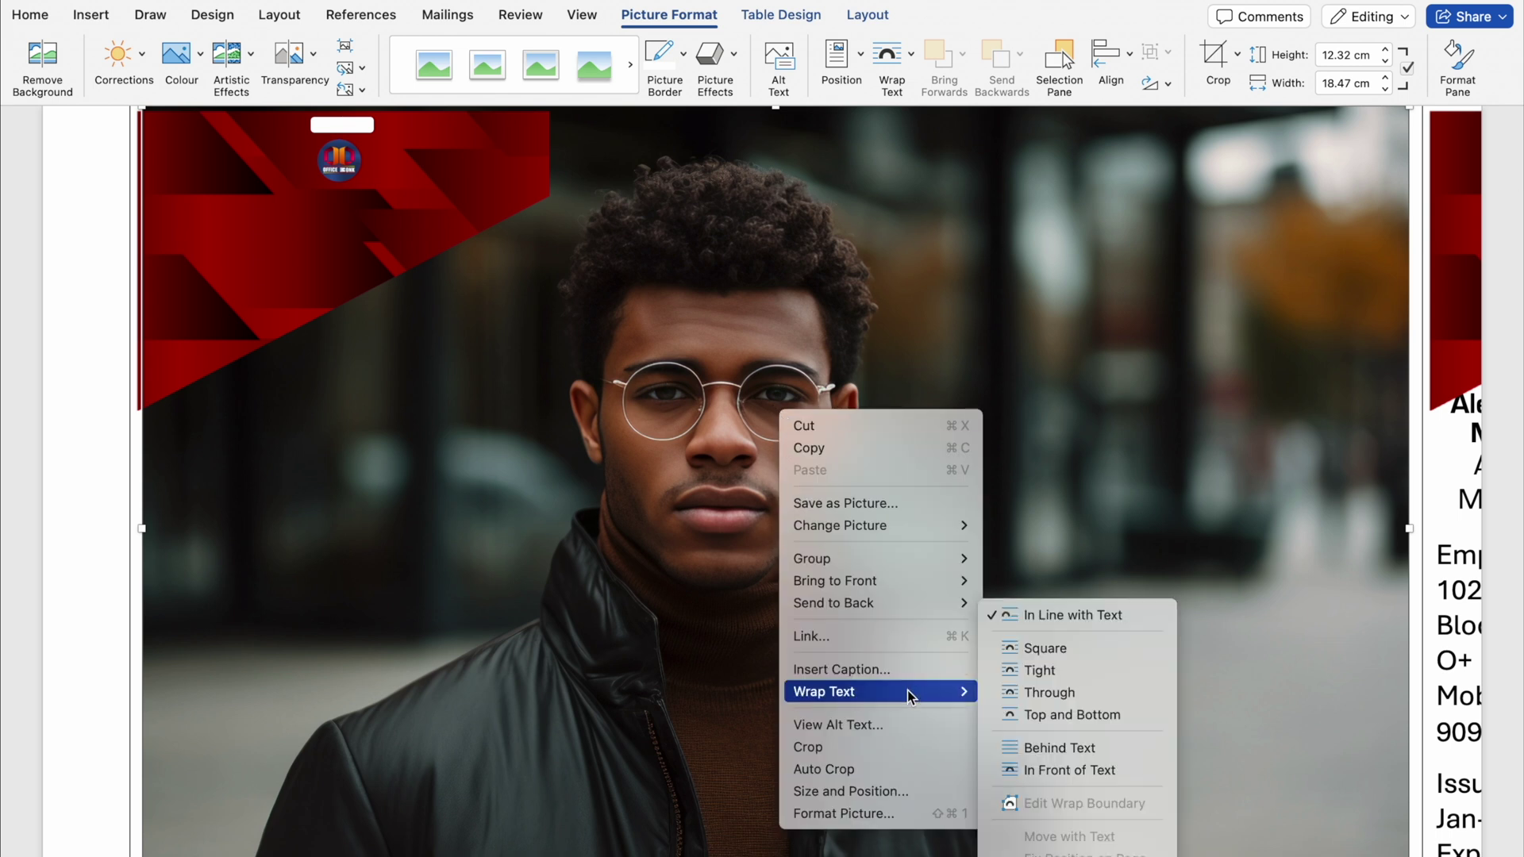
left_click(1108, 770)
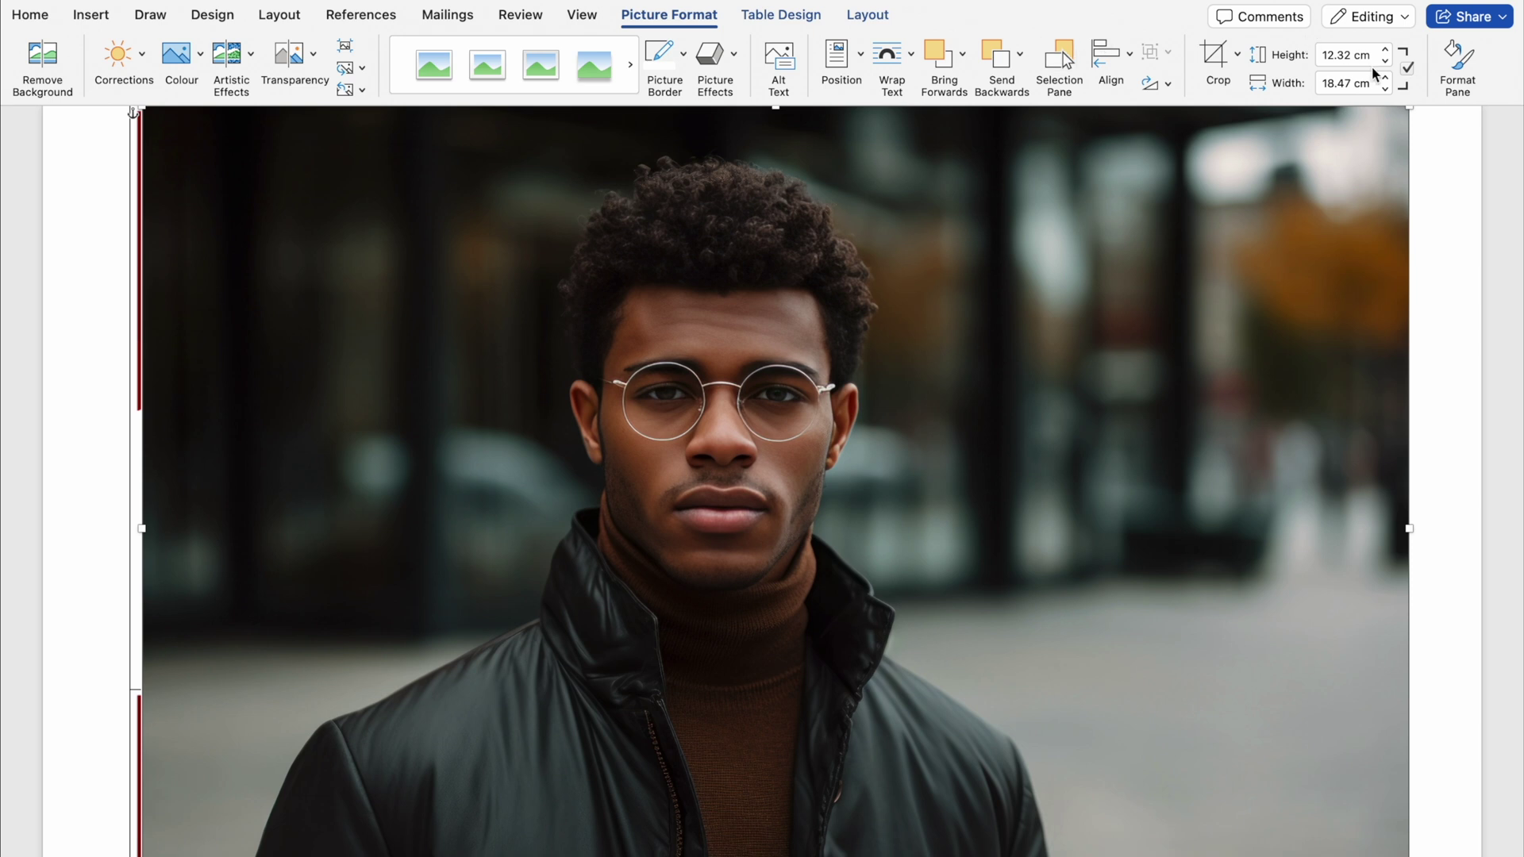
Set the first employee photo's height to 2.32 cm and move it down over the first card's header.
left_click(1328, 57)
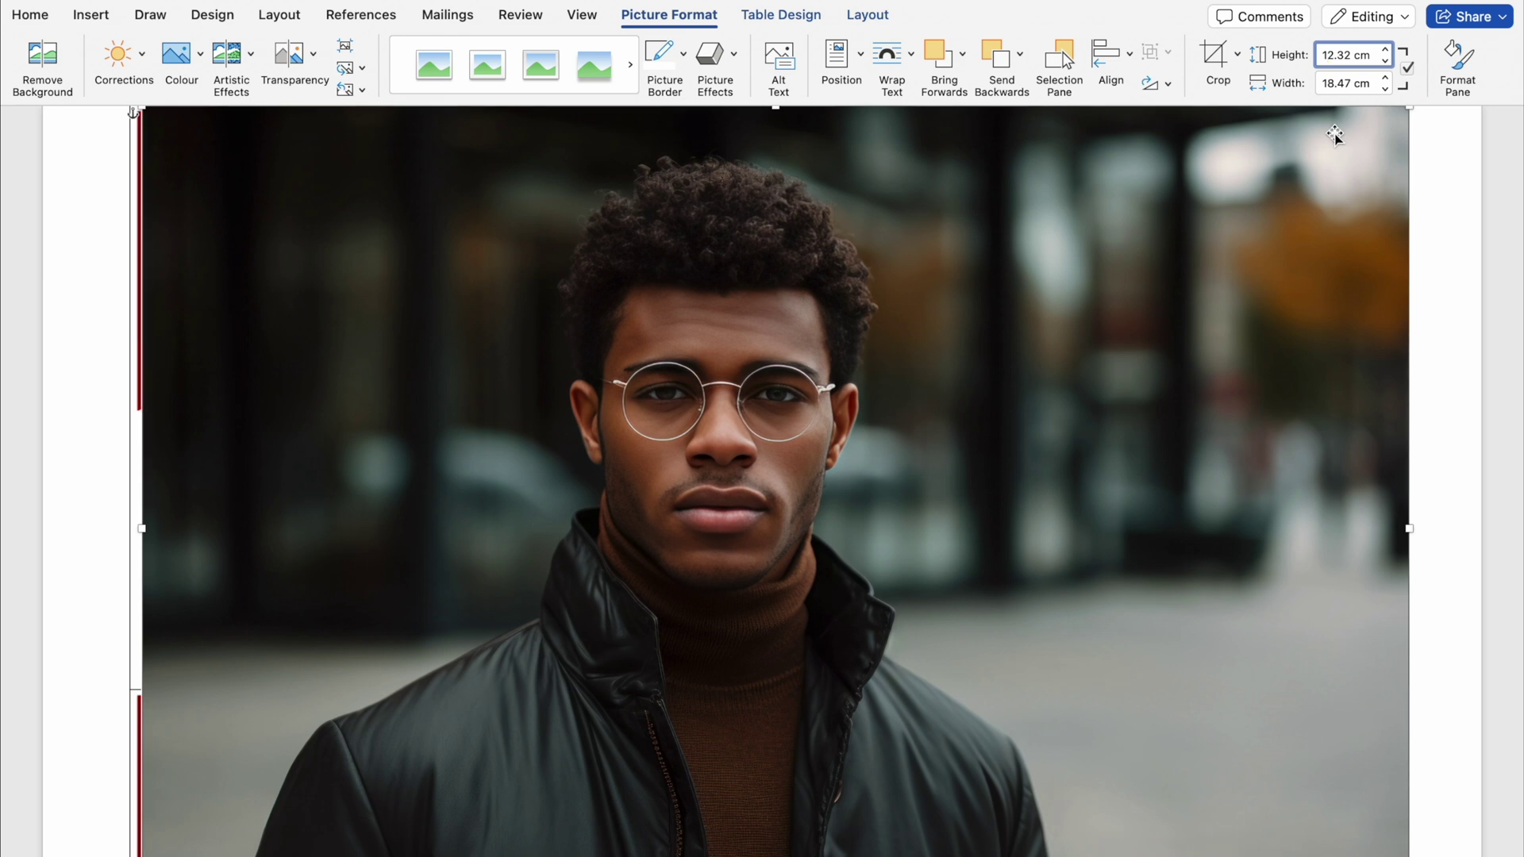
key("BackSpace")
key("Return")
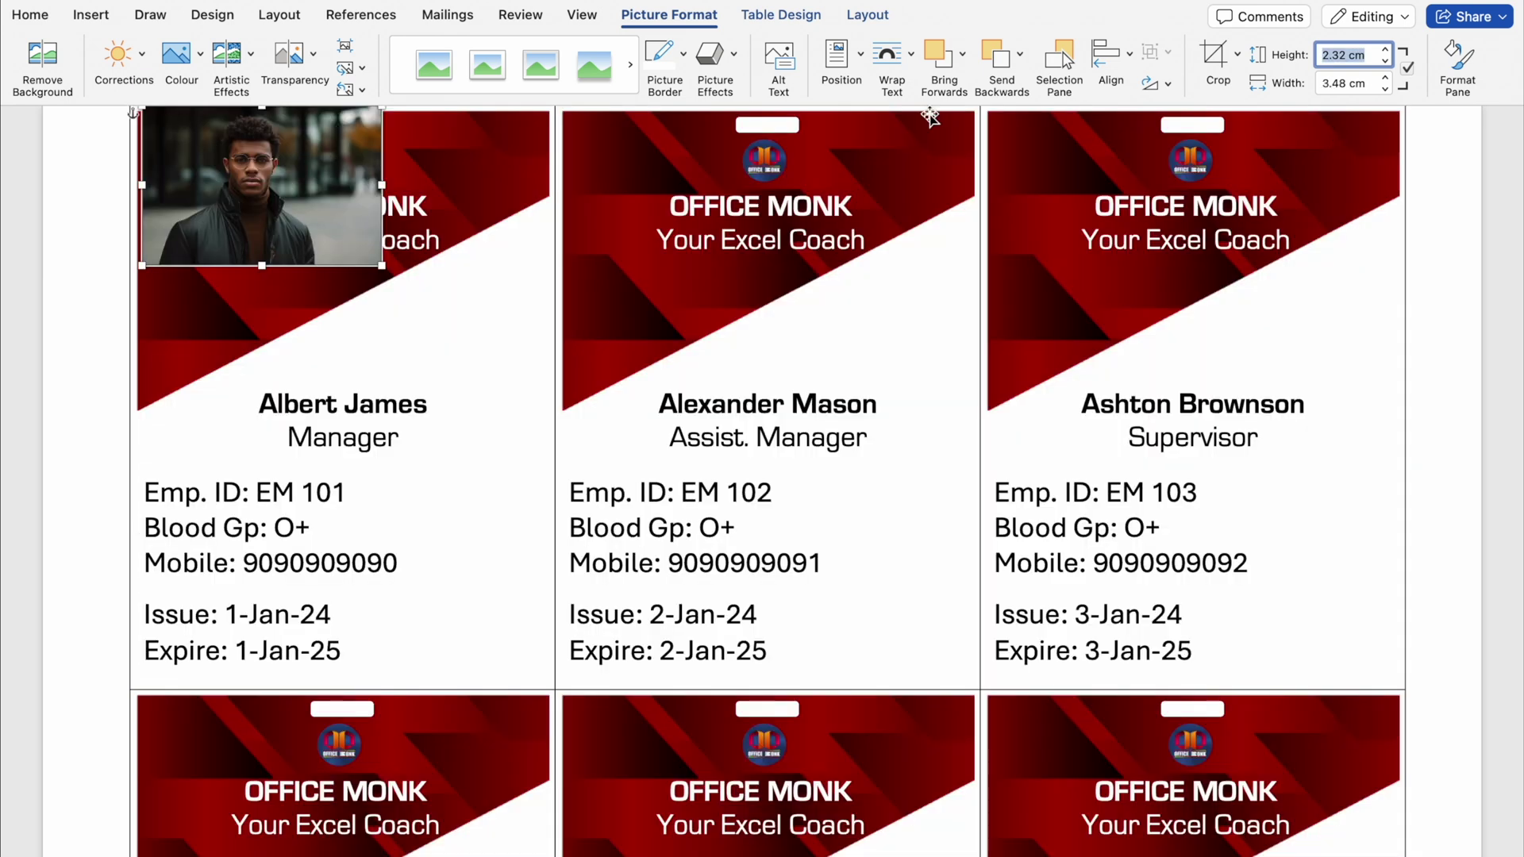
left_click_drag(258, 204, 302, 295)
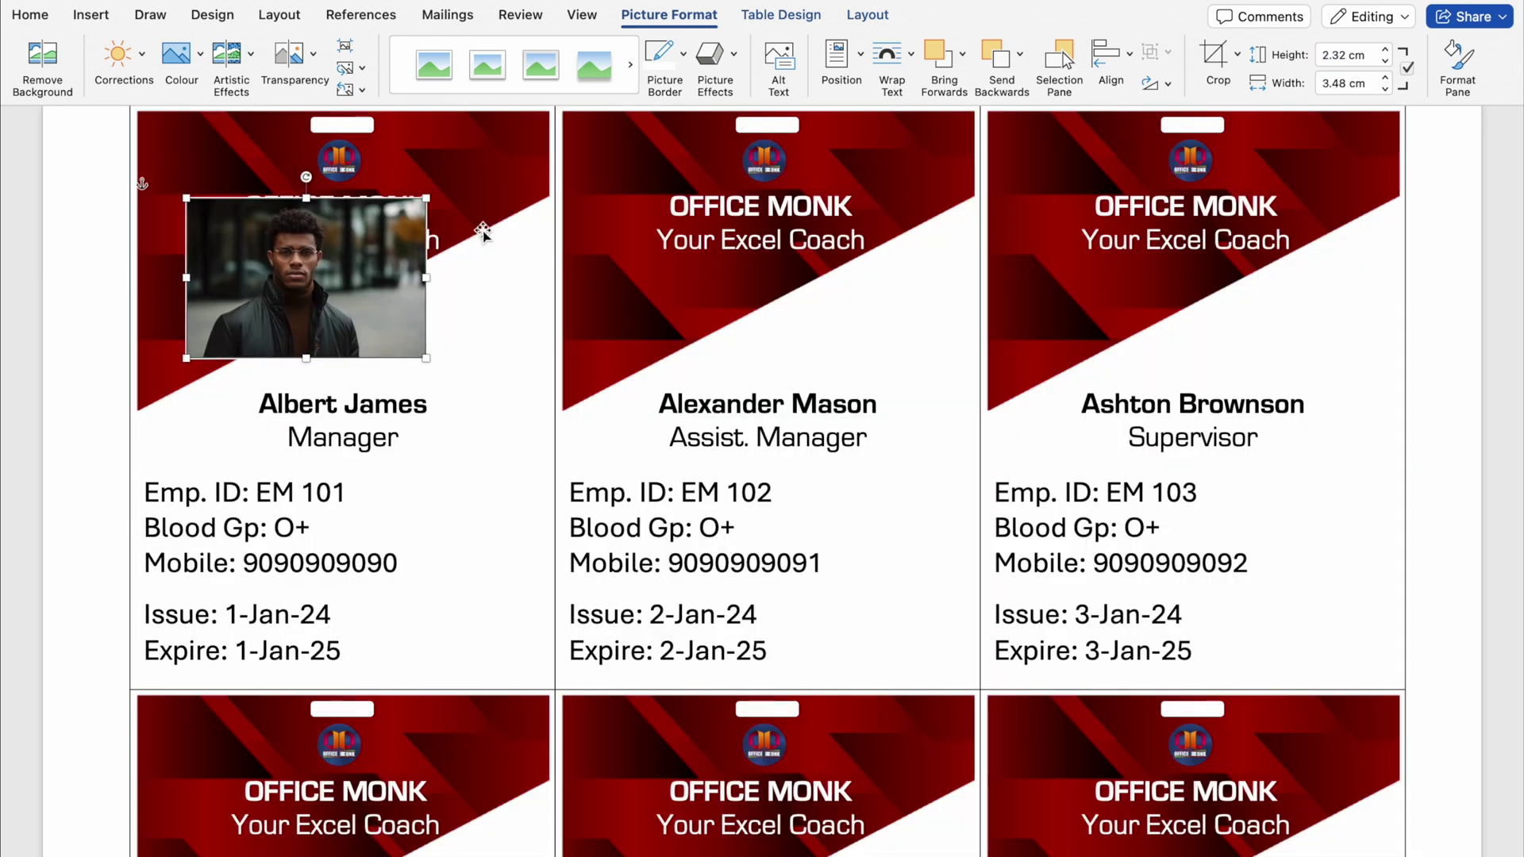
Crop the first card's photo to an oval shape and trim both sides to form a circle around the man.
left_click(1237, 55)
mouse_move(1286, 136)
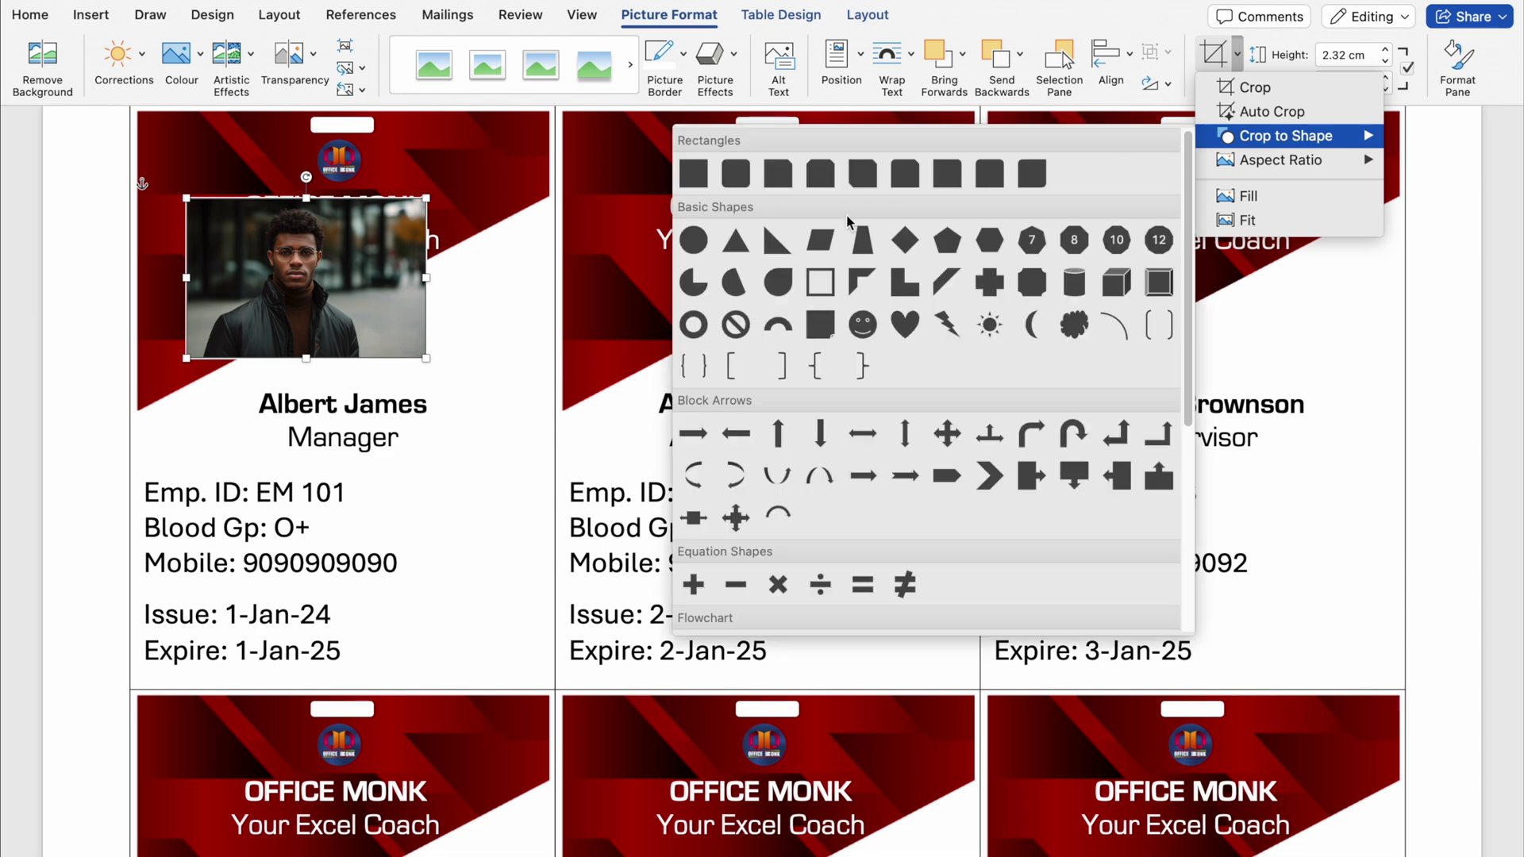
left_click(693, 240)
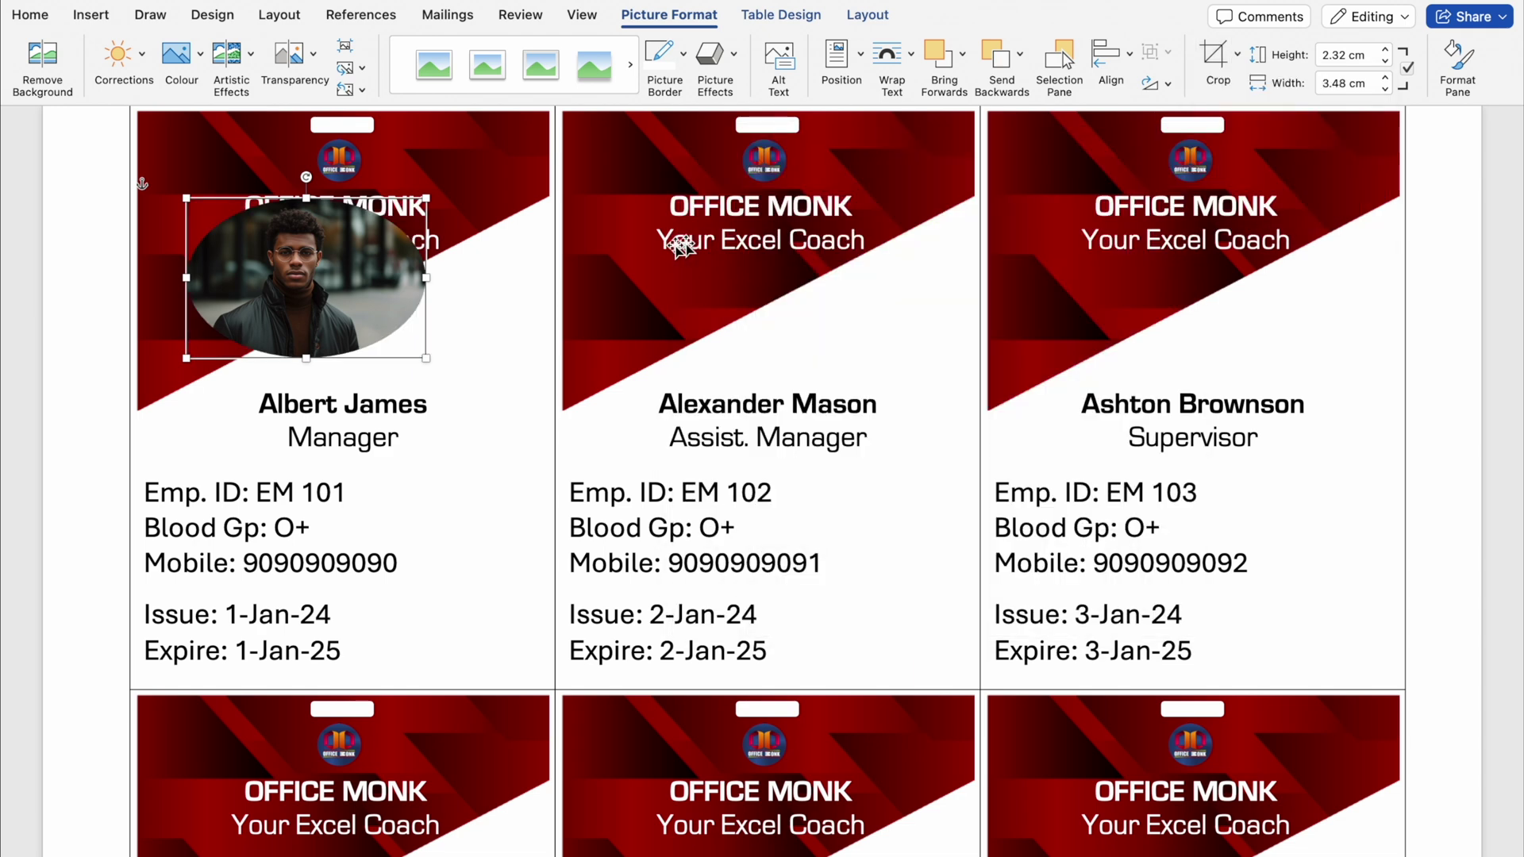
left_click(1214, 55)
left_click_drag(423, 278, 378, 278)
left_click_drag(186, 278, 216, 277)
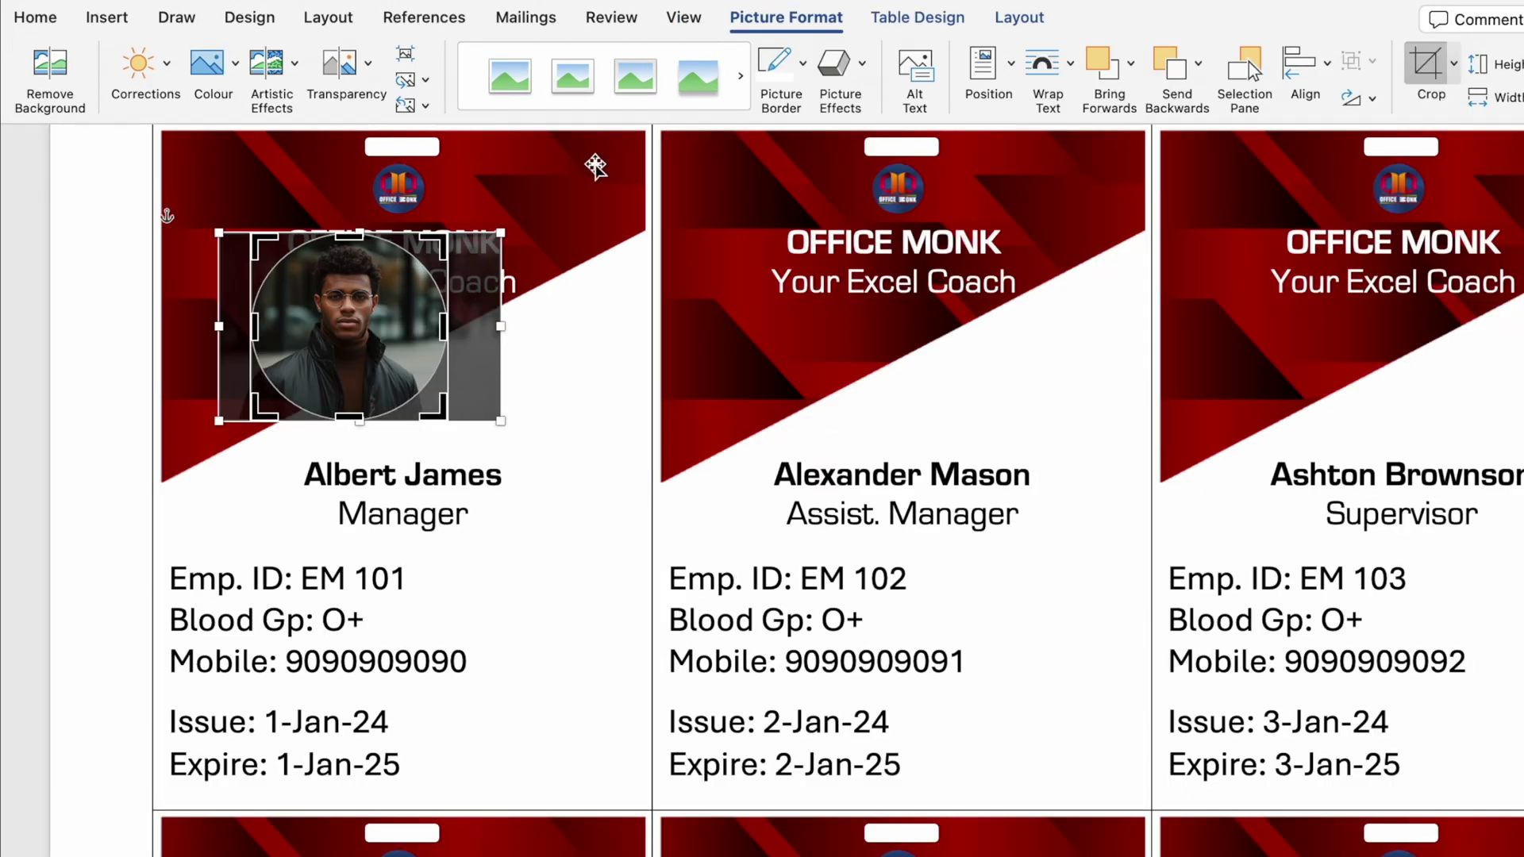
Give the circular photo a white outline with a 3 pt weight.
left_click(803, 69)
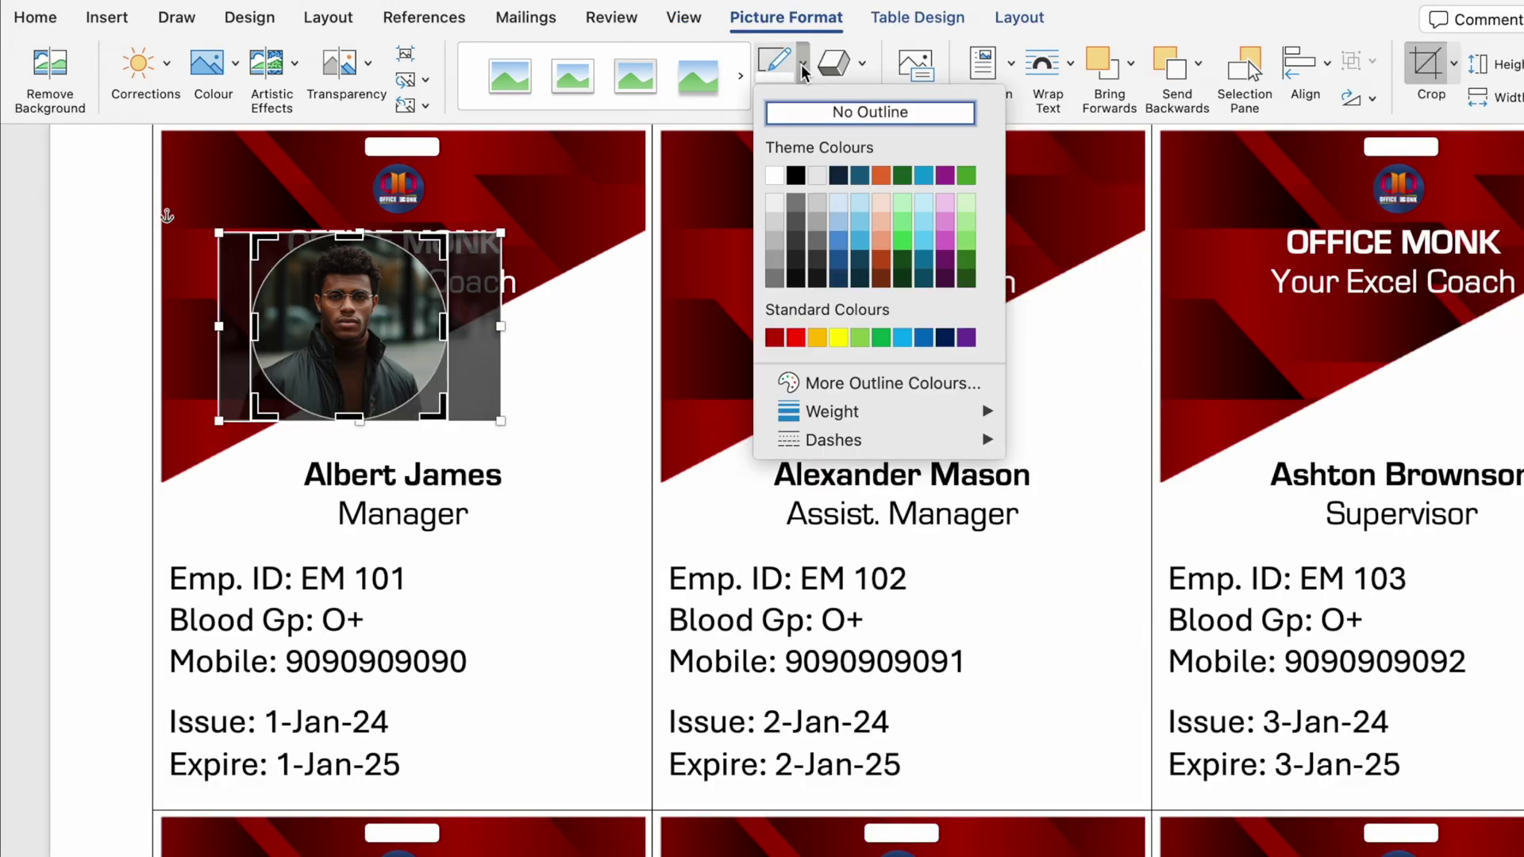
left_click(776, 177)
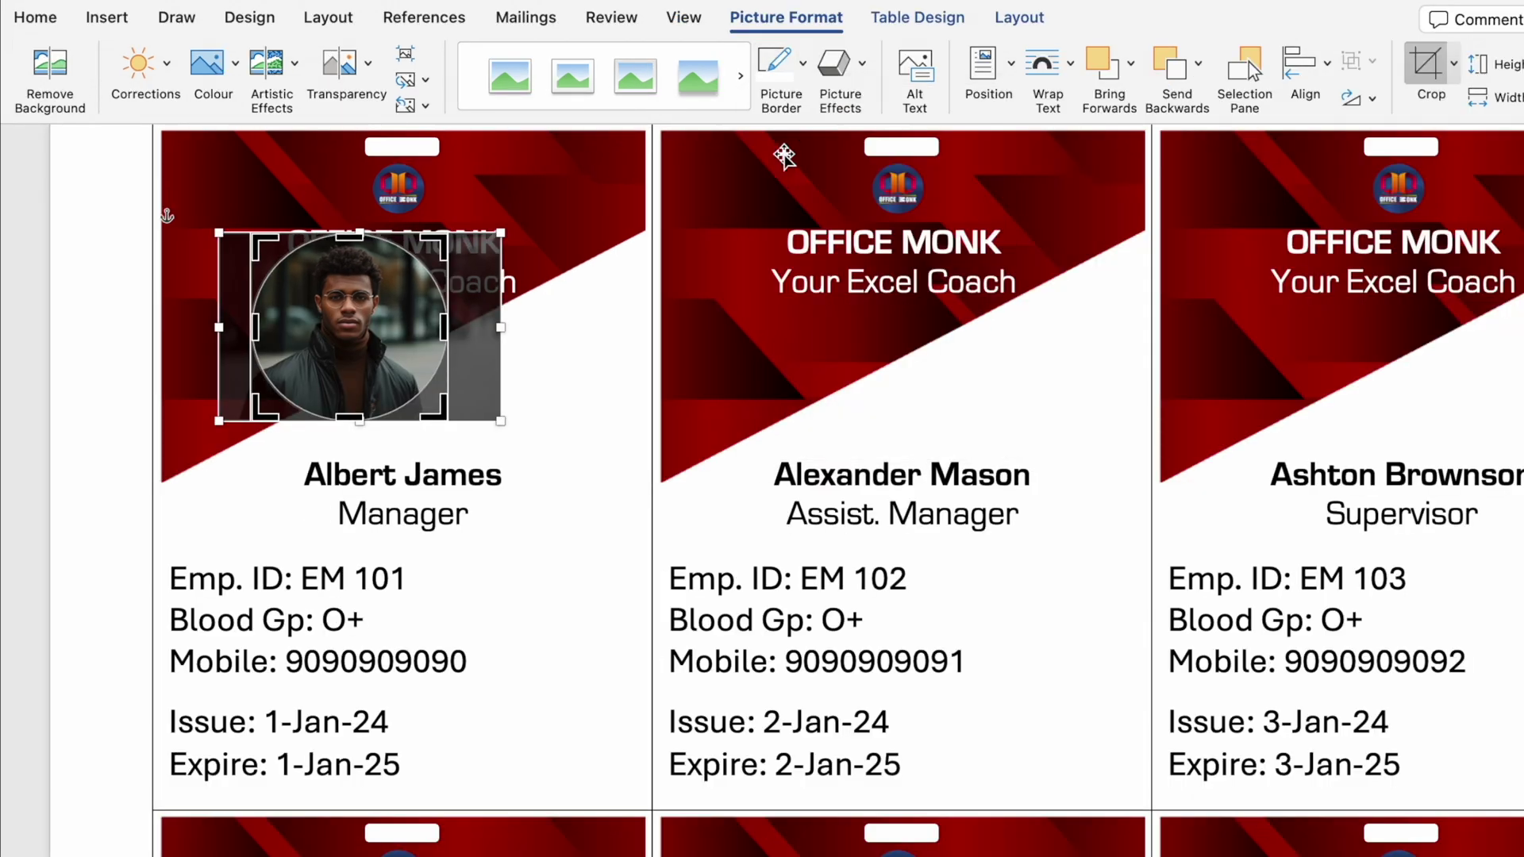
left_click(804, 68)
mouse_move(890, 419)
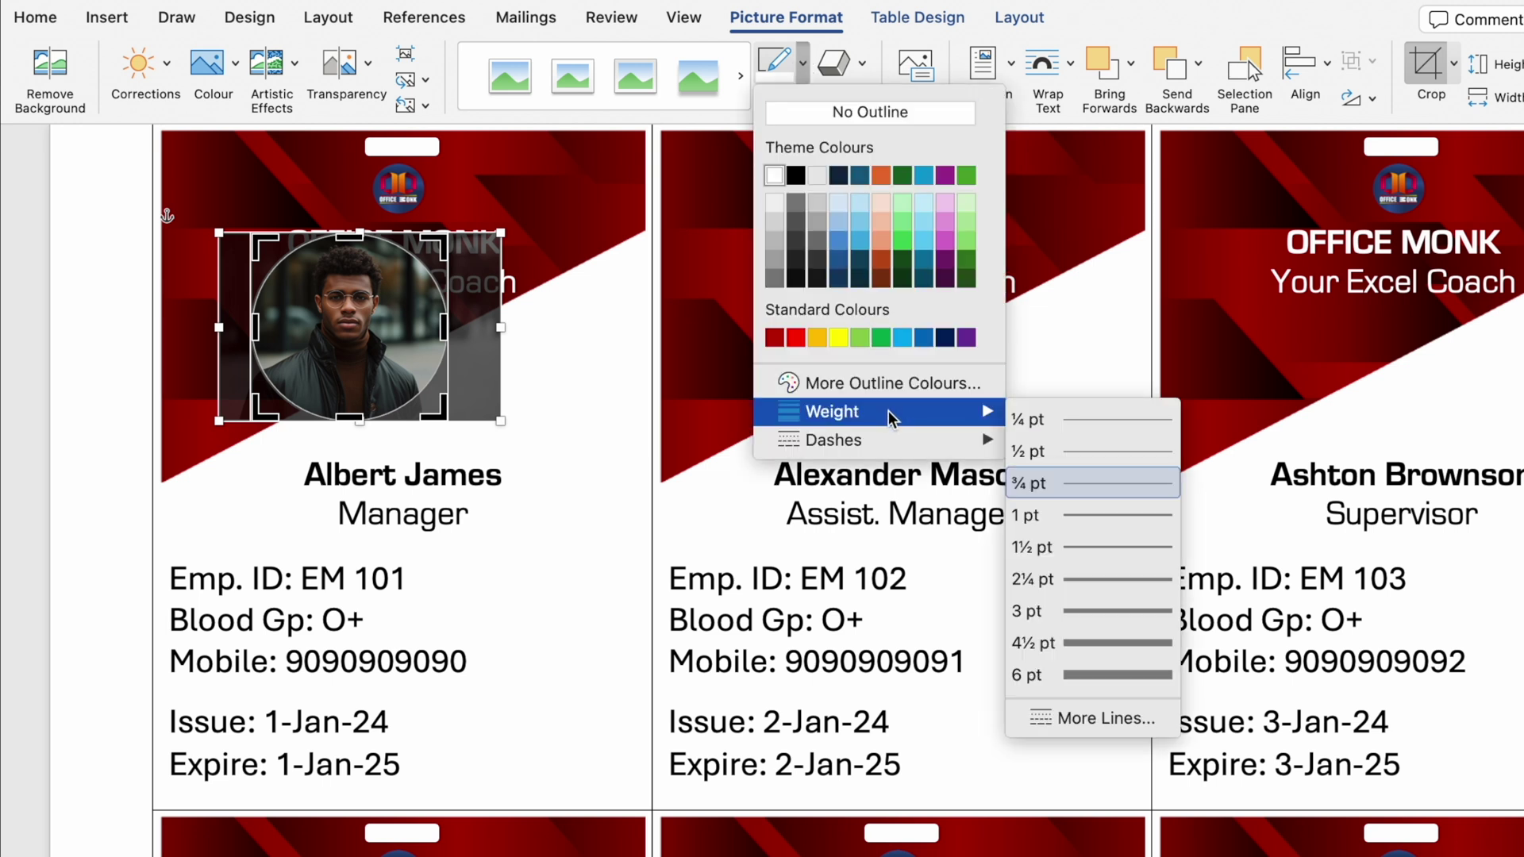
left_click(1119, 611)
left_click(561, 558)
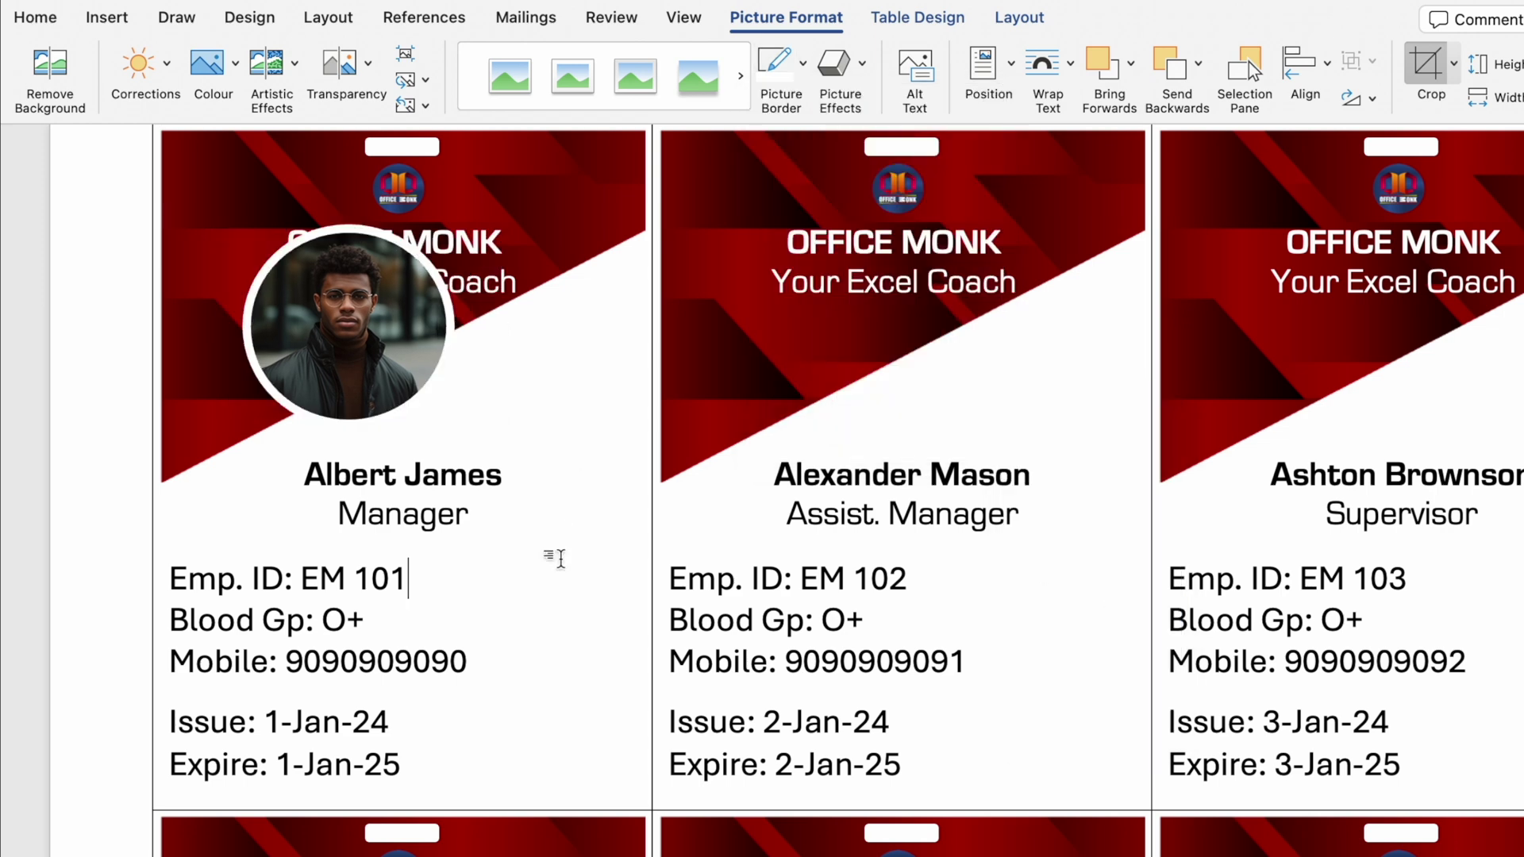
Shrink the circular photo and place it centred between the tagline and the employee's name on the first card.
left_click(408, 353)
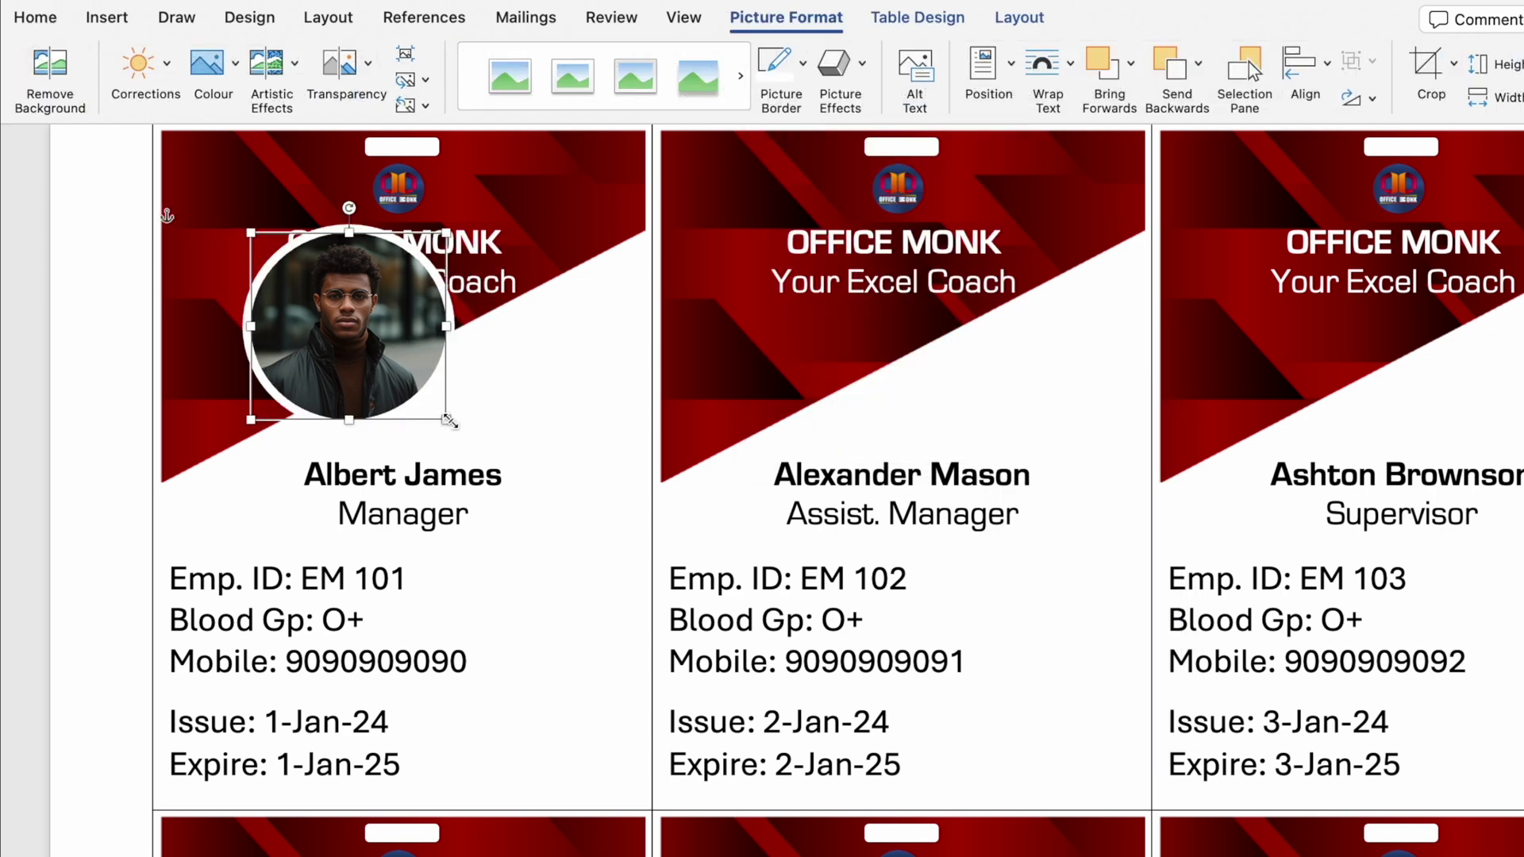
left_click_drag(450, 421, 419, 371)
left_click(27, 18)
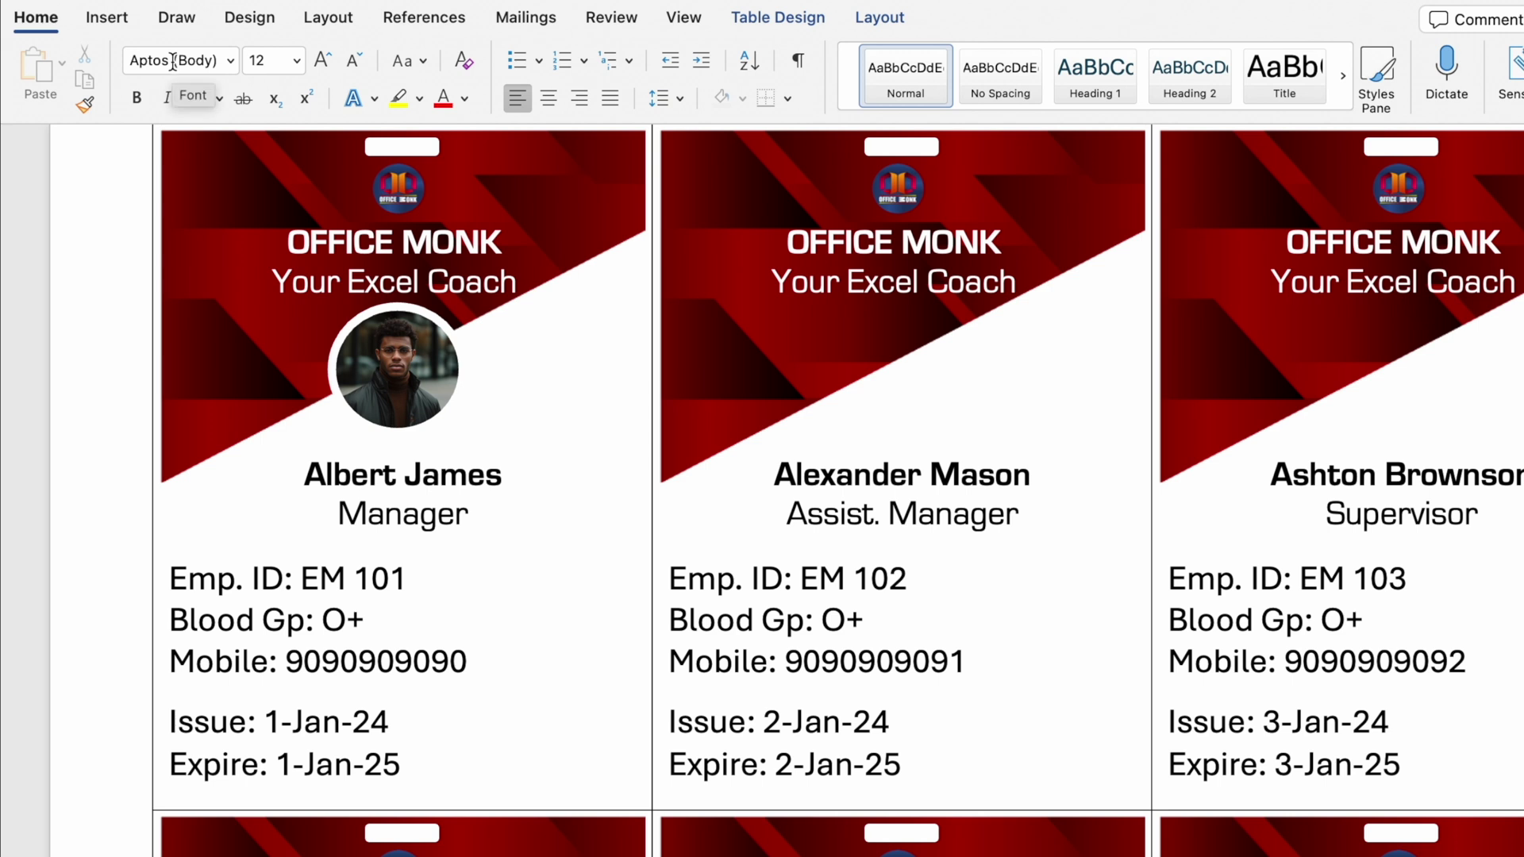
Insert the second employee's photo from the ID Card folder onto the second card.
left_click(545, 19)
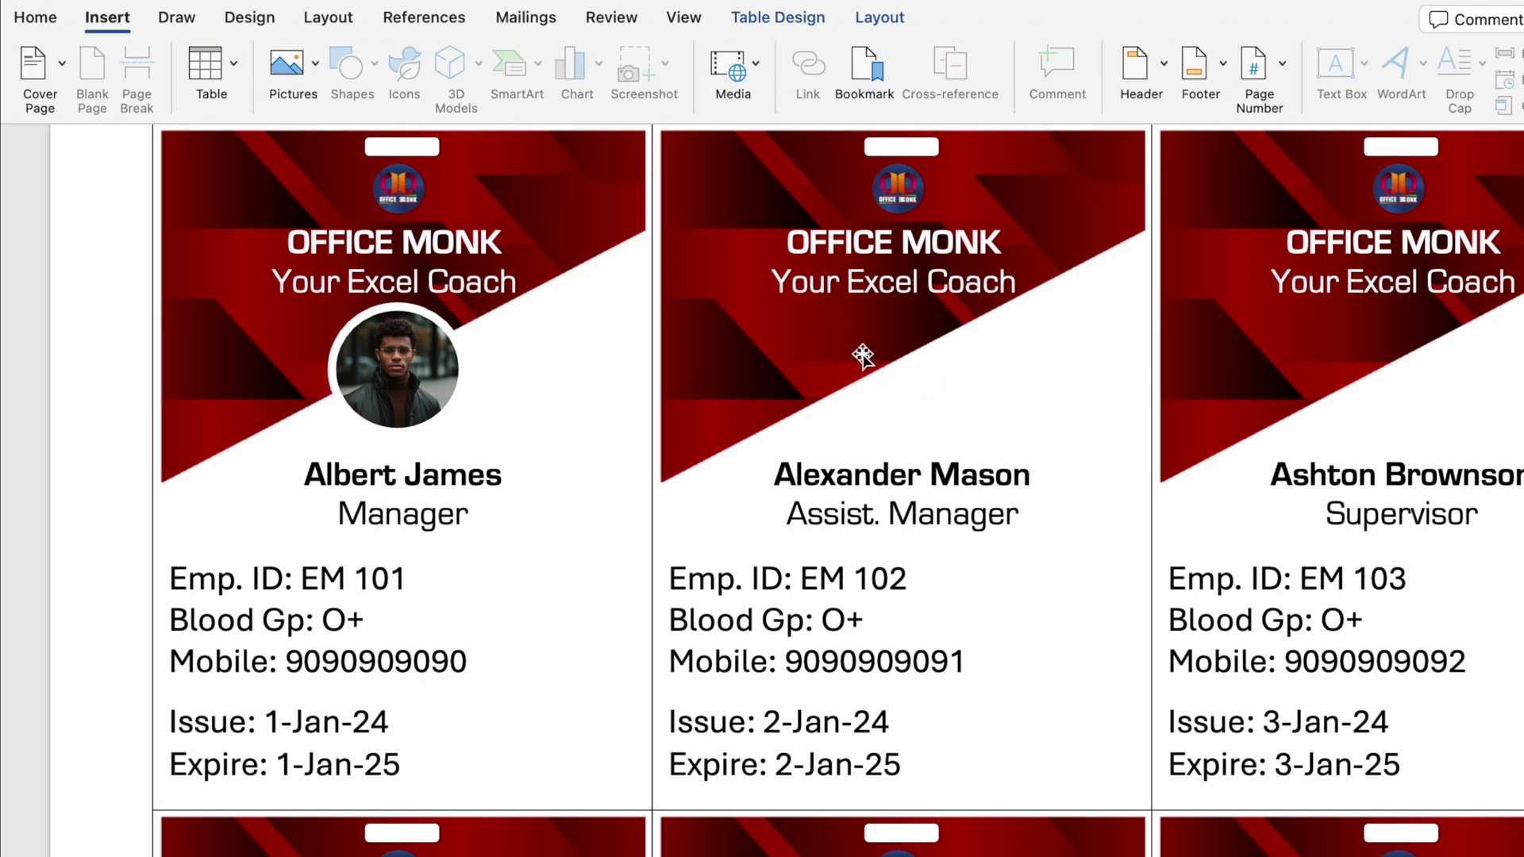
left_click(861, 352)
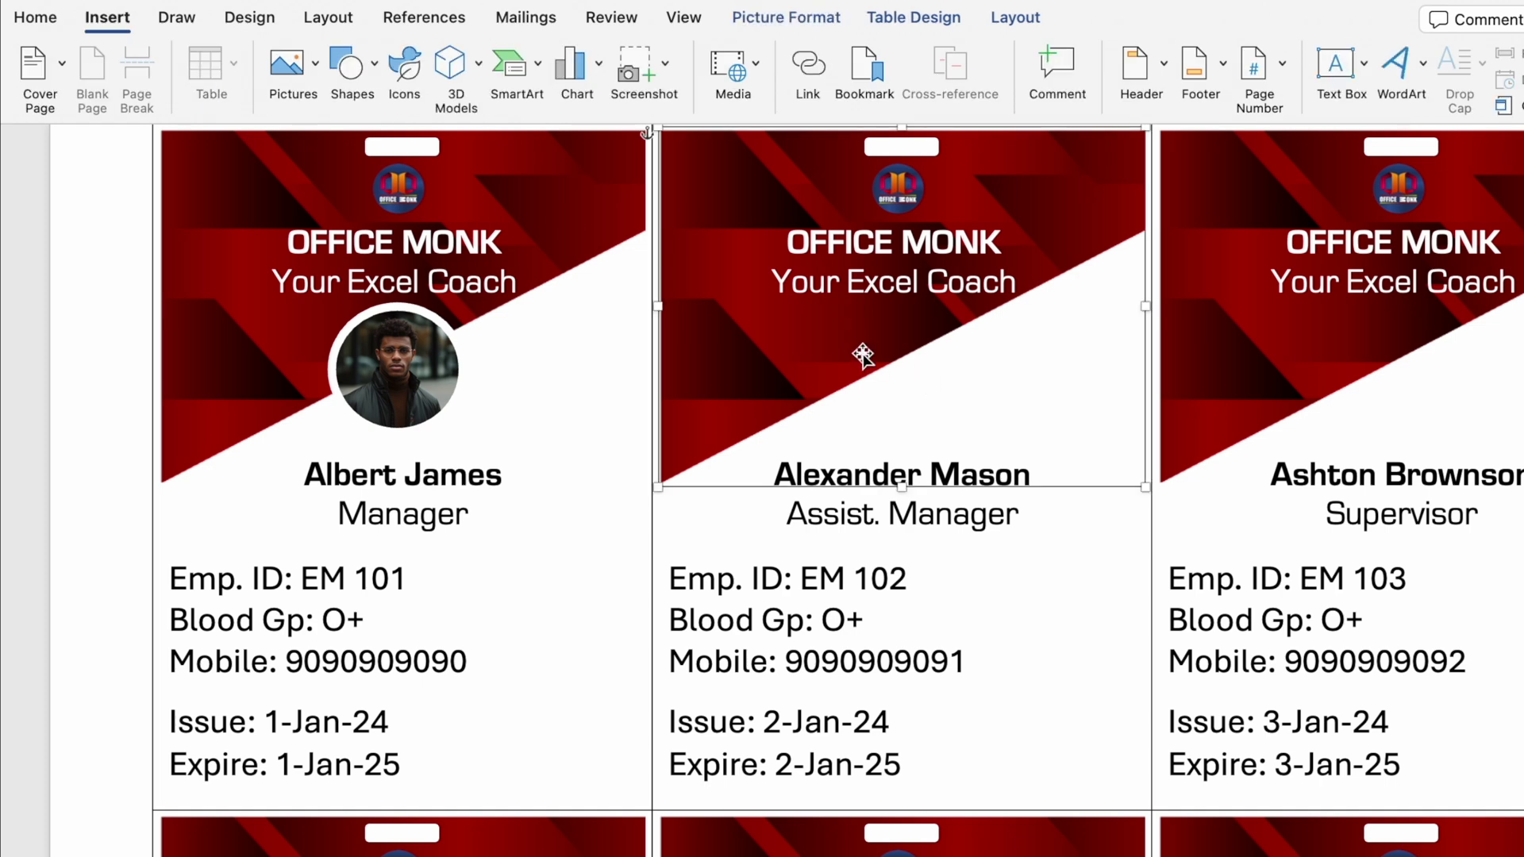
left_click(316, 66)
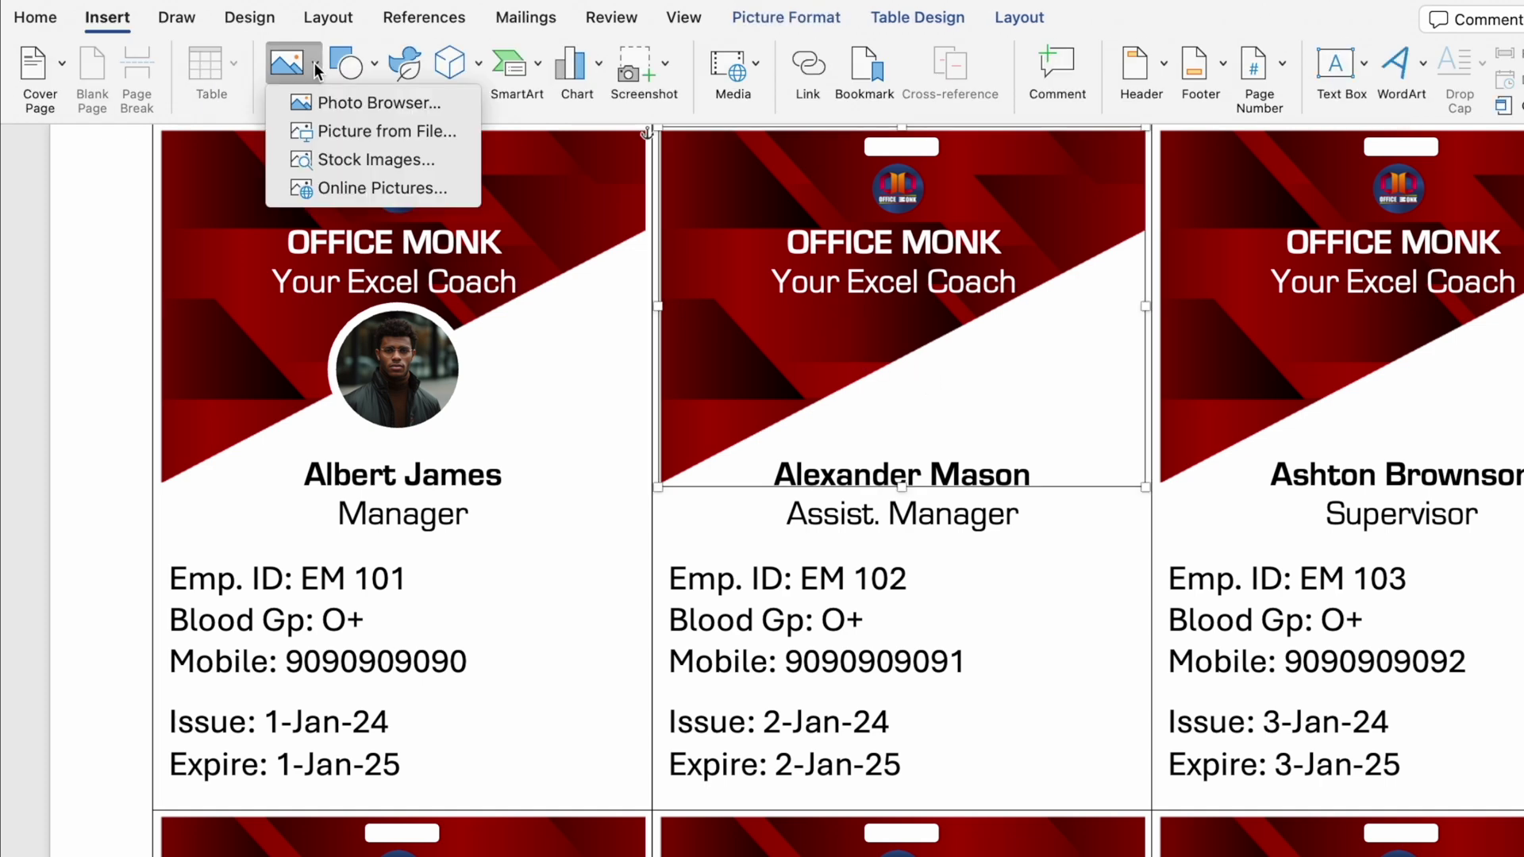
left_click(394, 134)
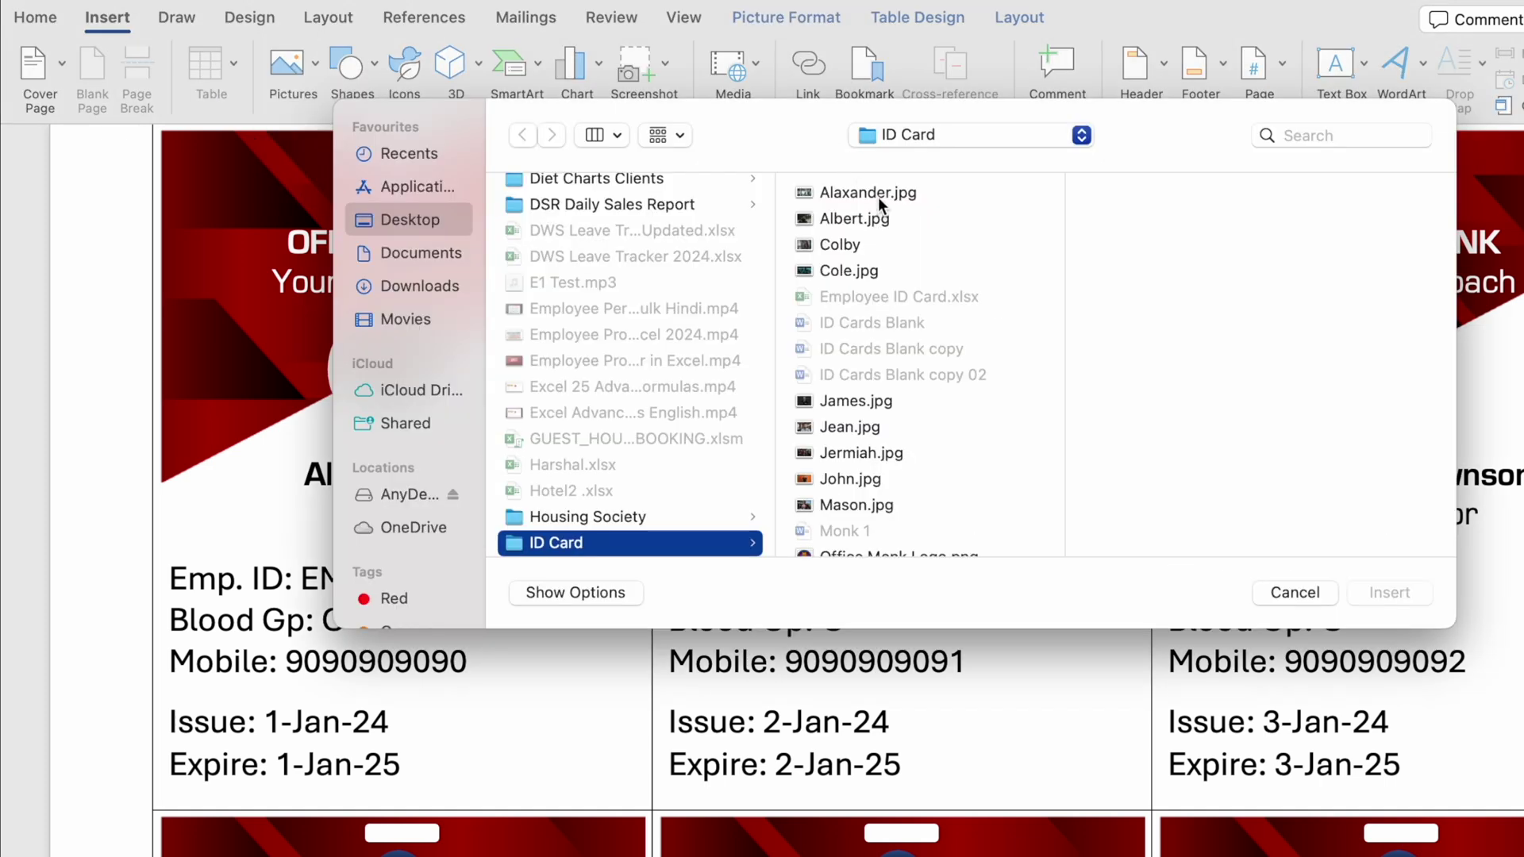
left_click(878, 197)
left_click(1400, 590)
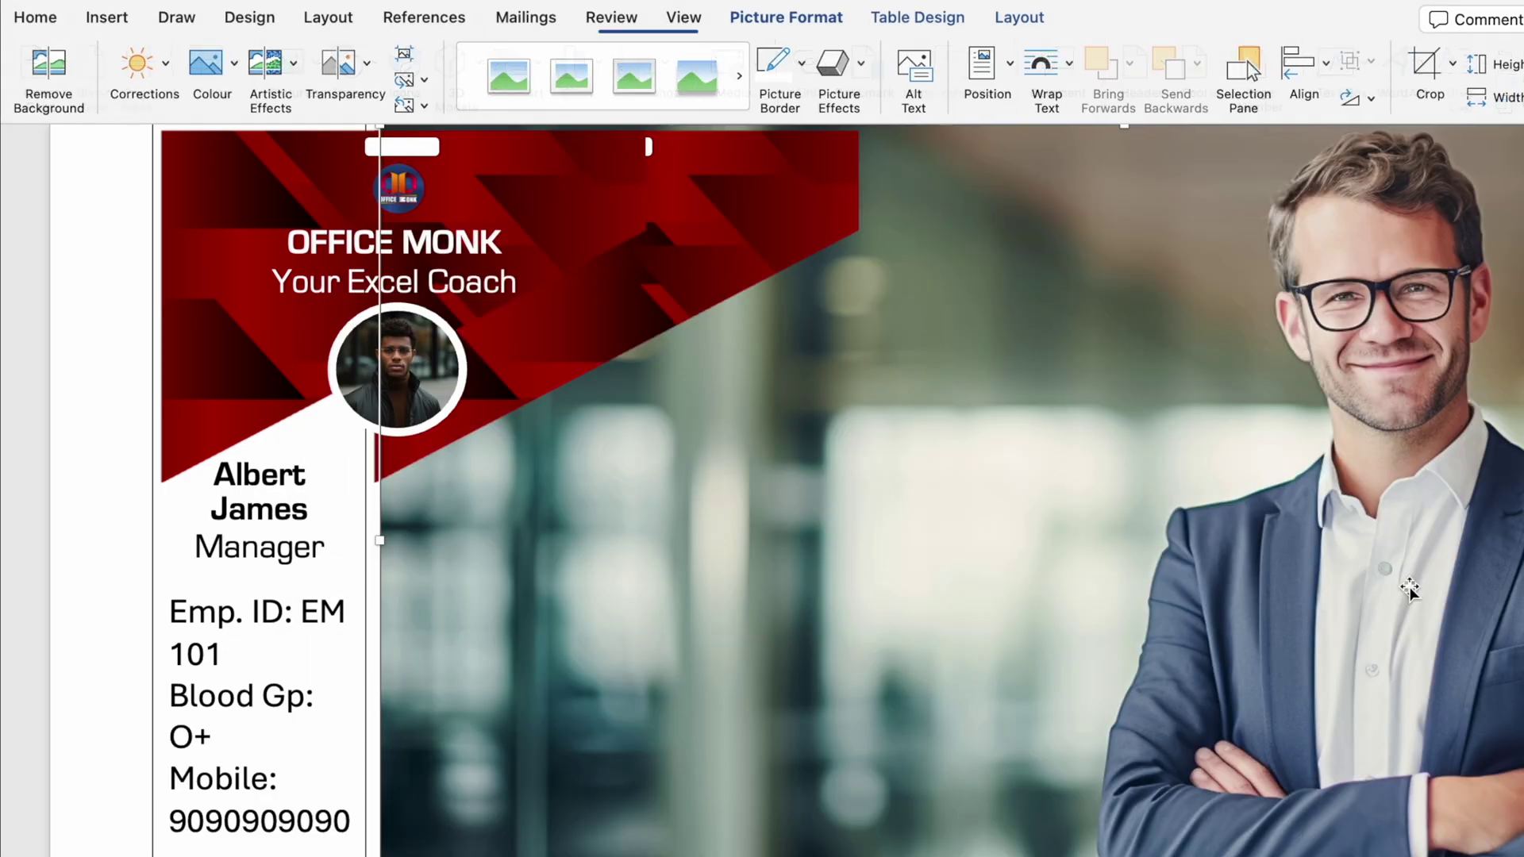
Set the second card's photo to wrap In Front of Text.
right_click(840, 327)
mouse_move(959, 613)
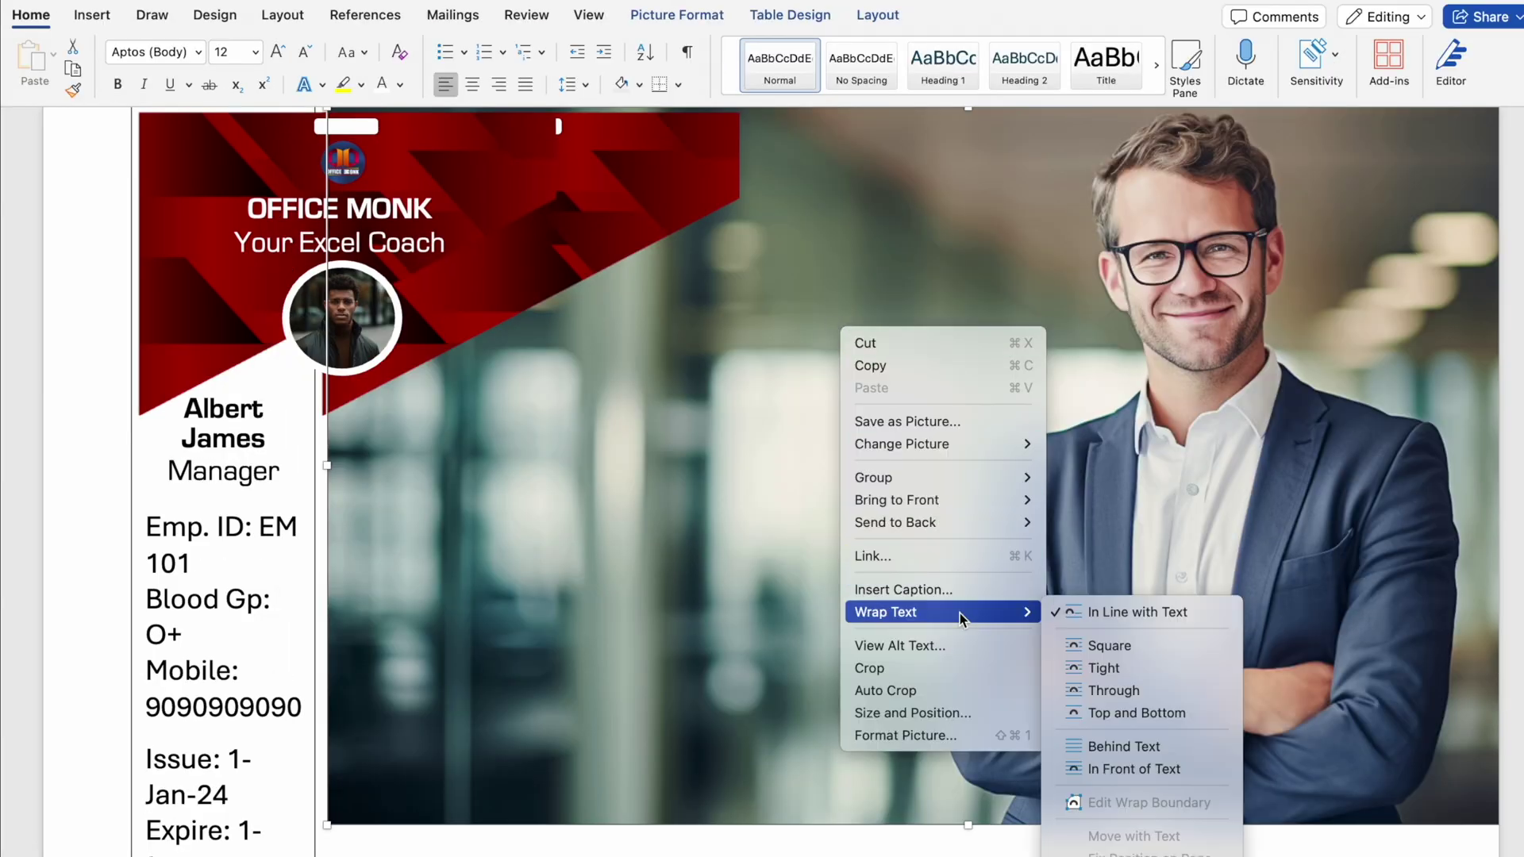
left_click(1139, 769)
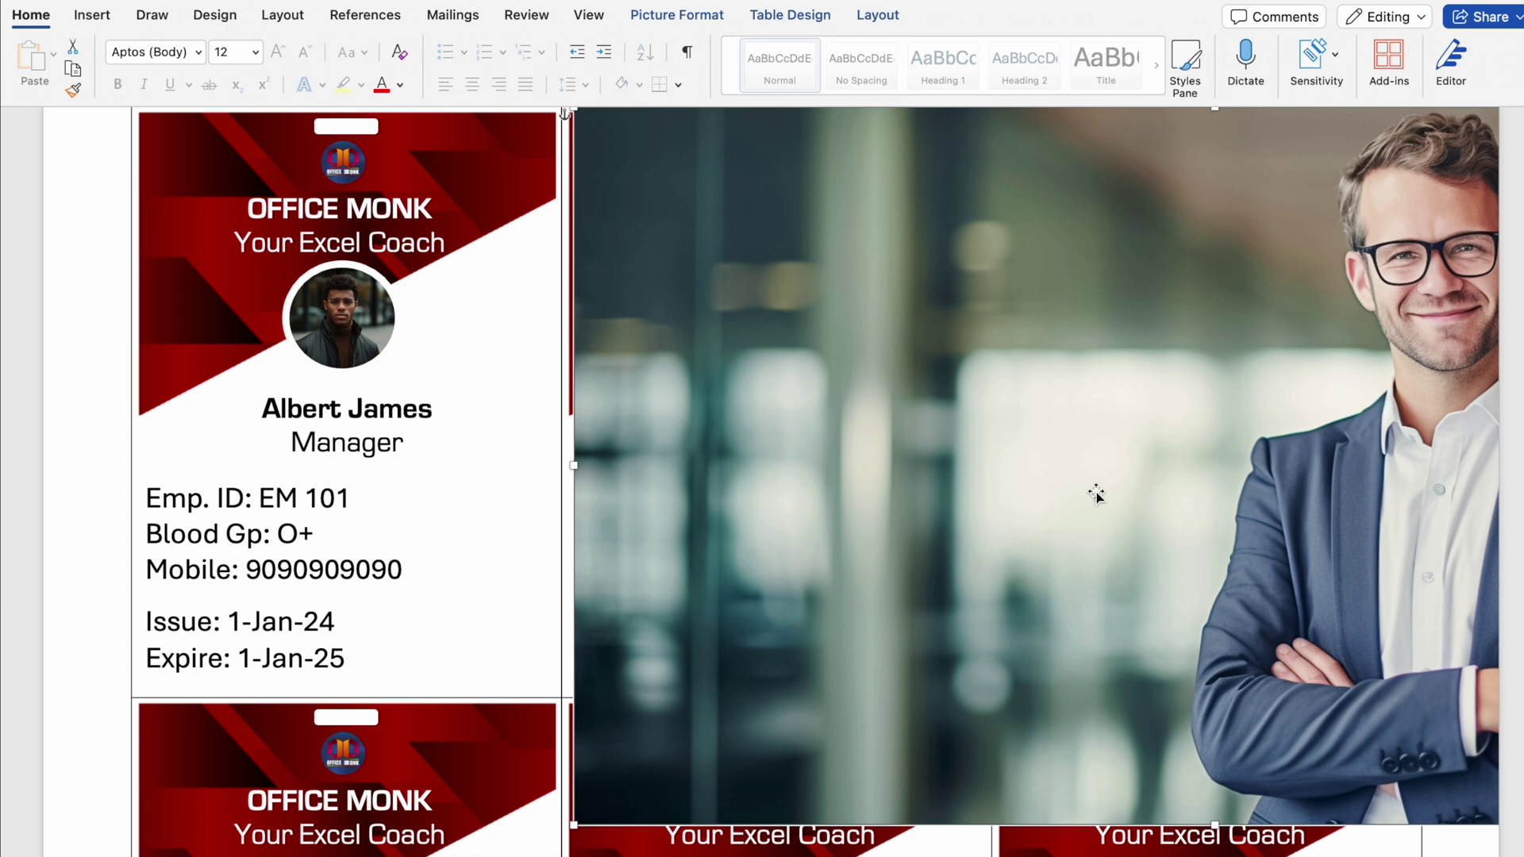
Set the second employee photo's height to 2.34 cm and move it down over the second card's header.
left_click(664, 16)
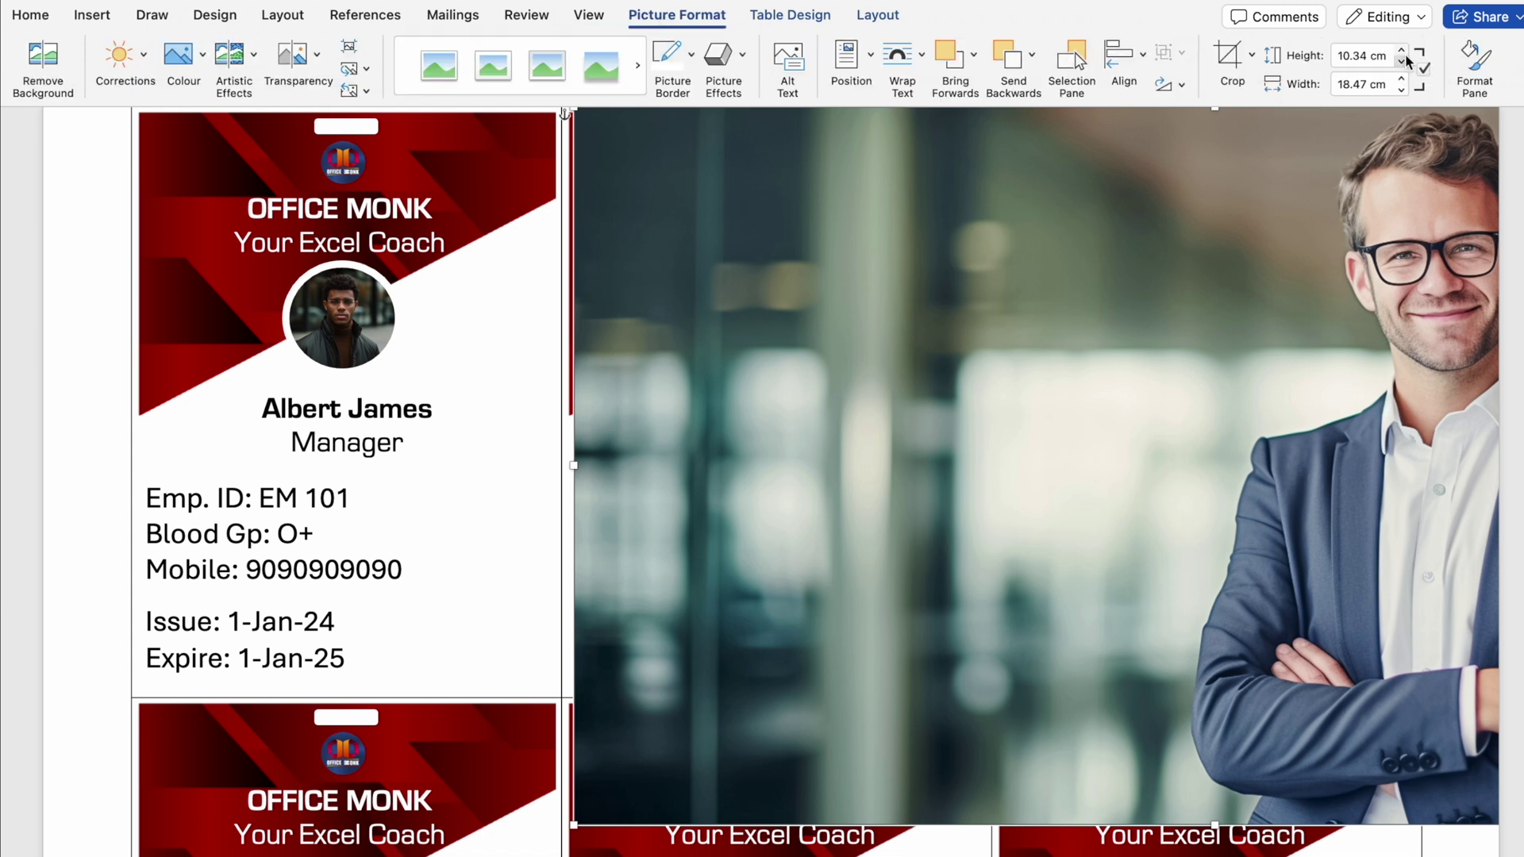
left_click(1341, 56)
key("Delete")
key("Delete")
type("2")
key("Return")
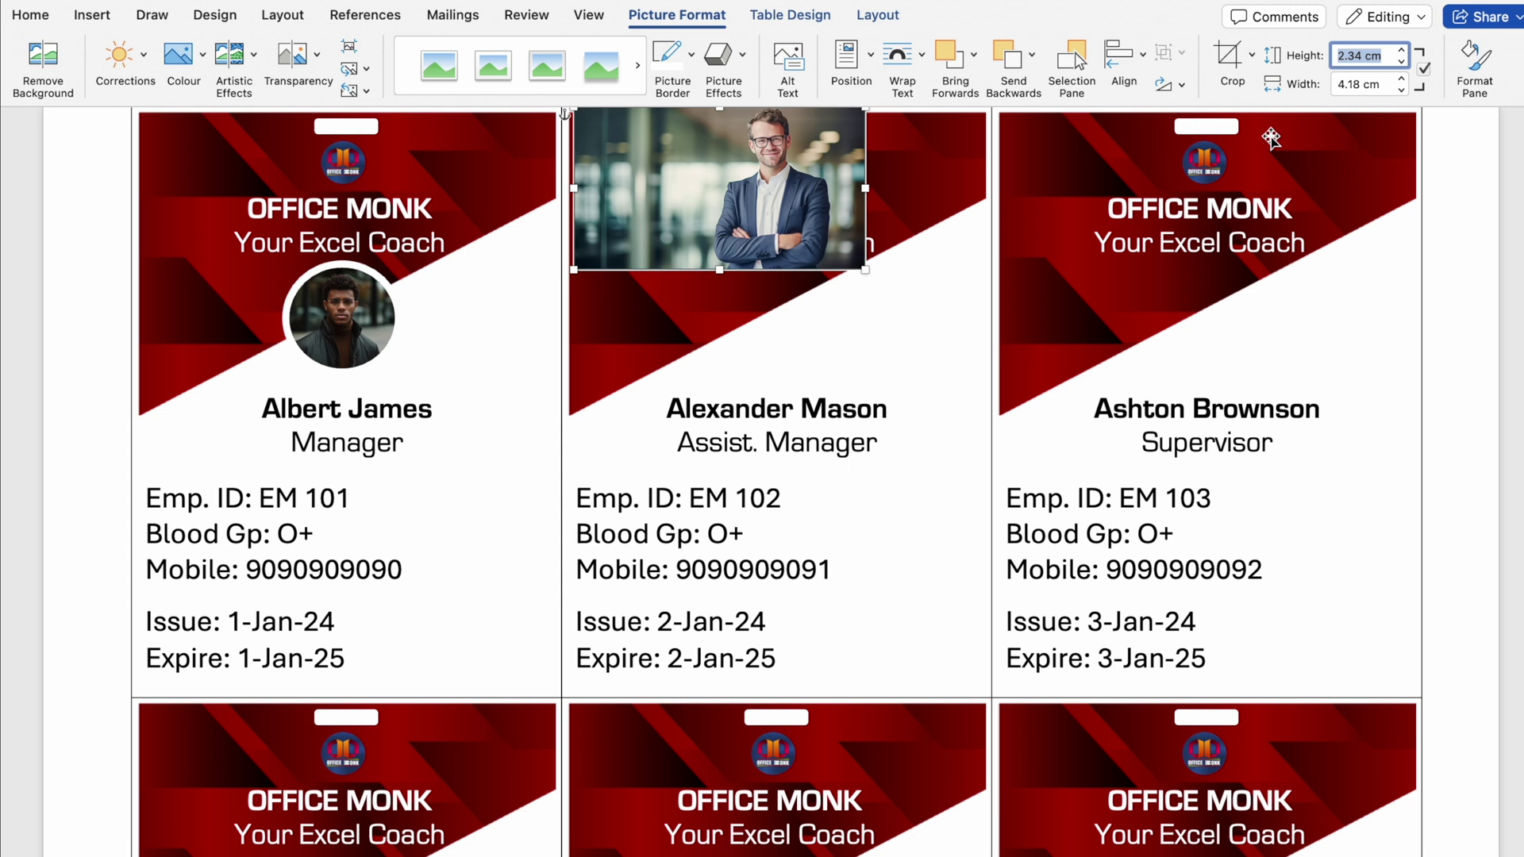
left_click_drag(776, 213, 784, 306)
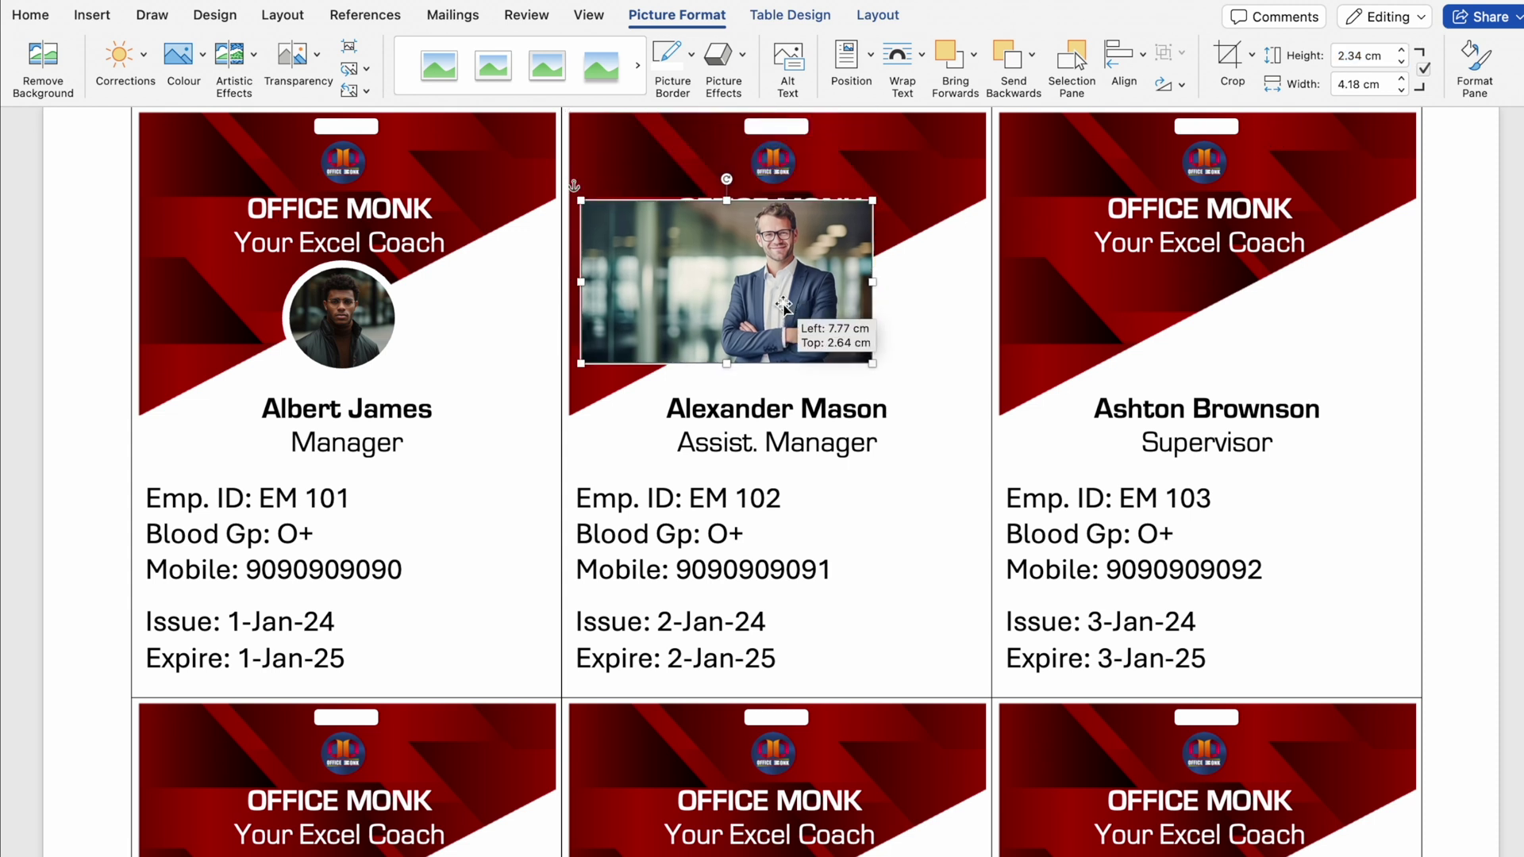
Crop the second card's photo to the man's head and upper body, about 1.91 cm wide and 1.63 cm high.
left_click(1251, 55)
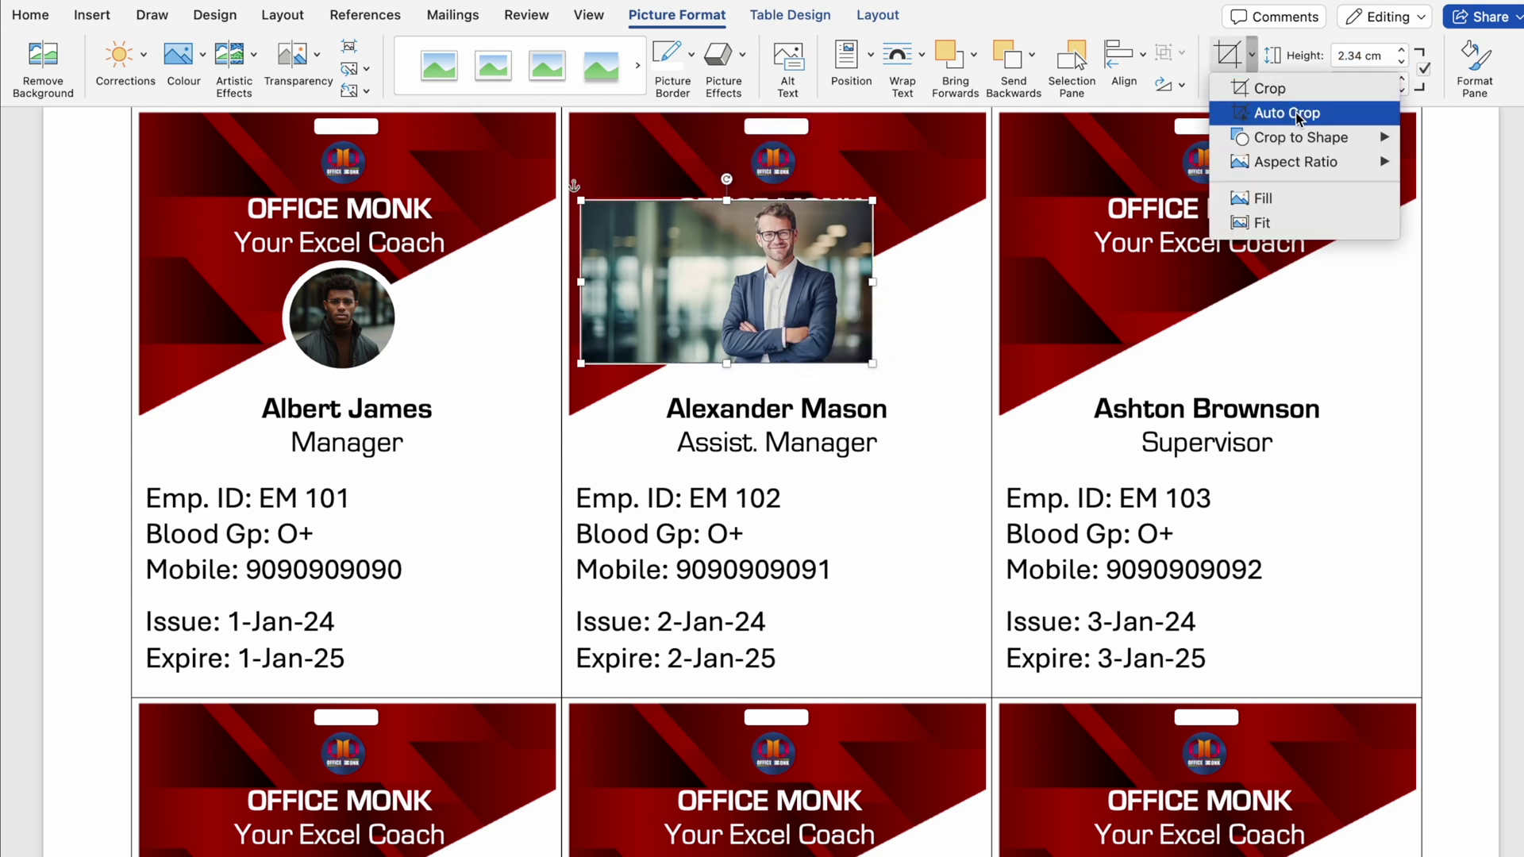
left_click(1298, 116)
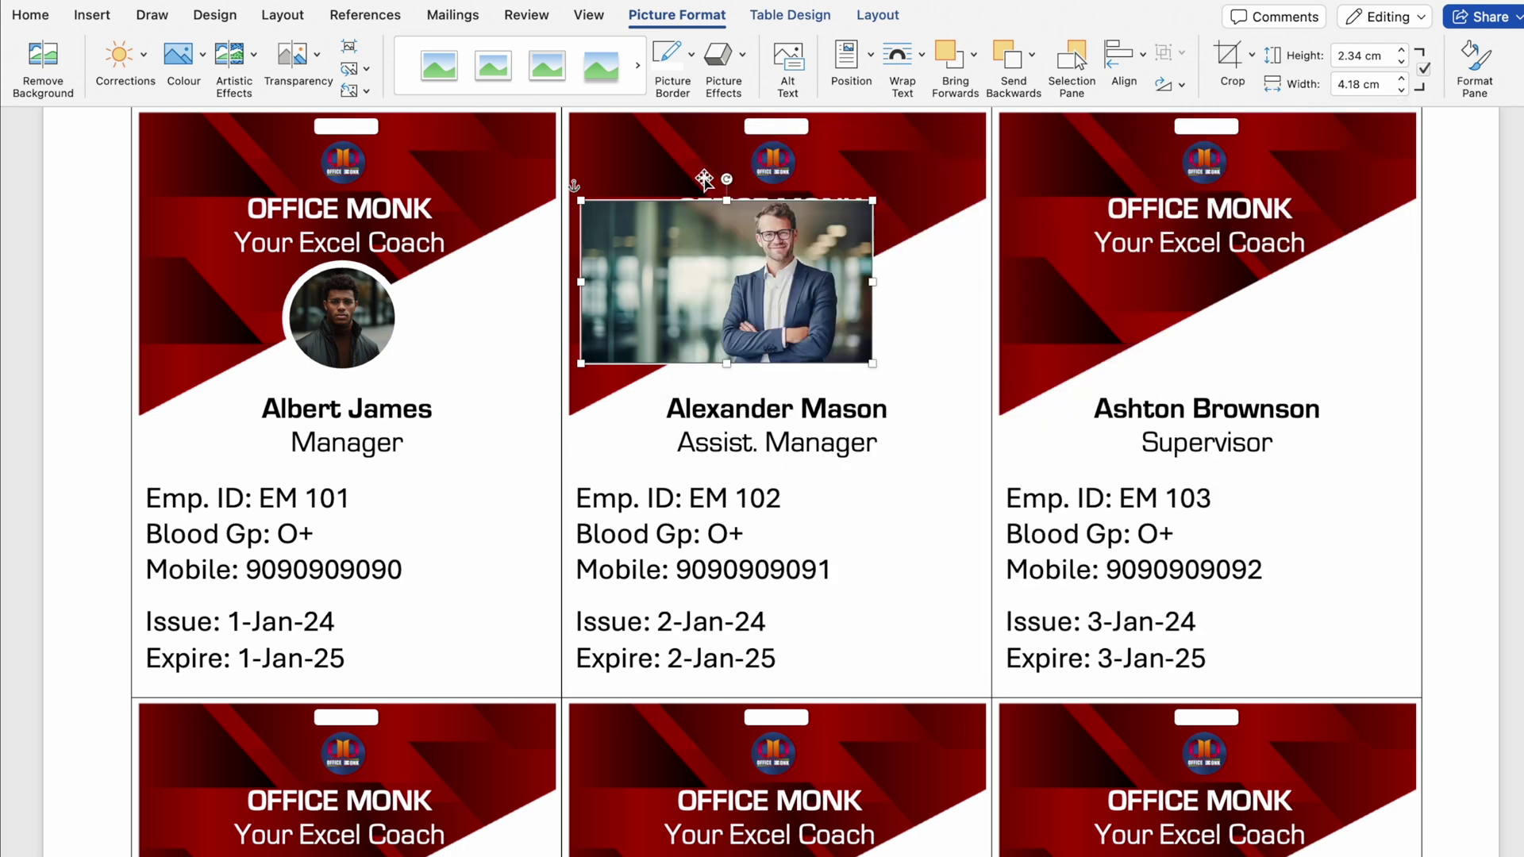
left_click(1227, 55)
left_click_drag(581, 282, 717, 283)
left_click_drag(871, 283, 845, 283)
key("Escape")
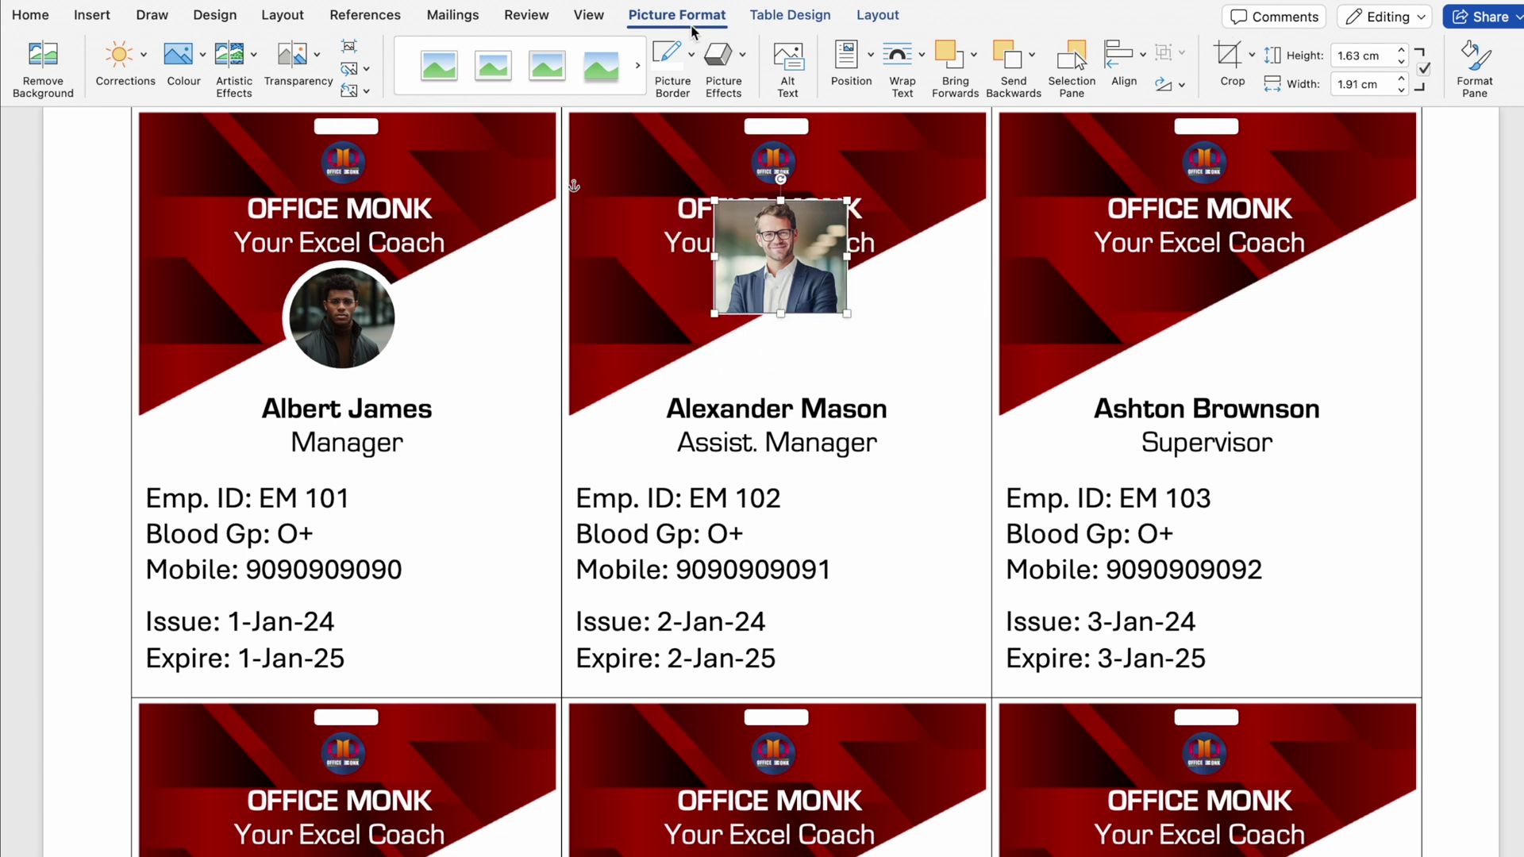
Give the second card's photo a white 3 pt outline and move it between the tagline and the employee's name.
left_click(691, 55)
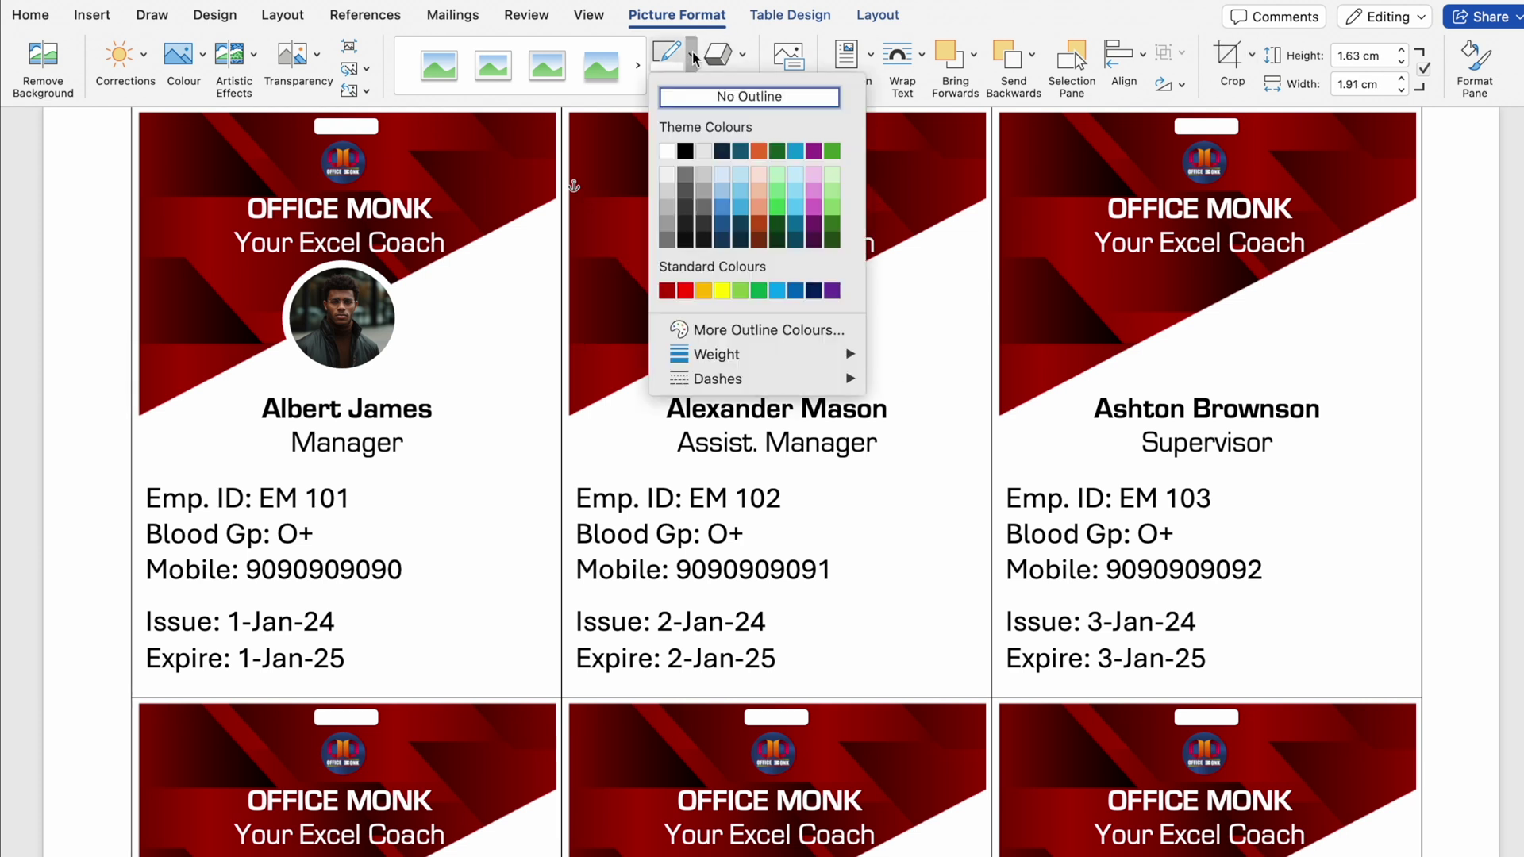
left_click(672, 150)
left_click(691, 55)
mouse_move(789, 354)
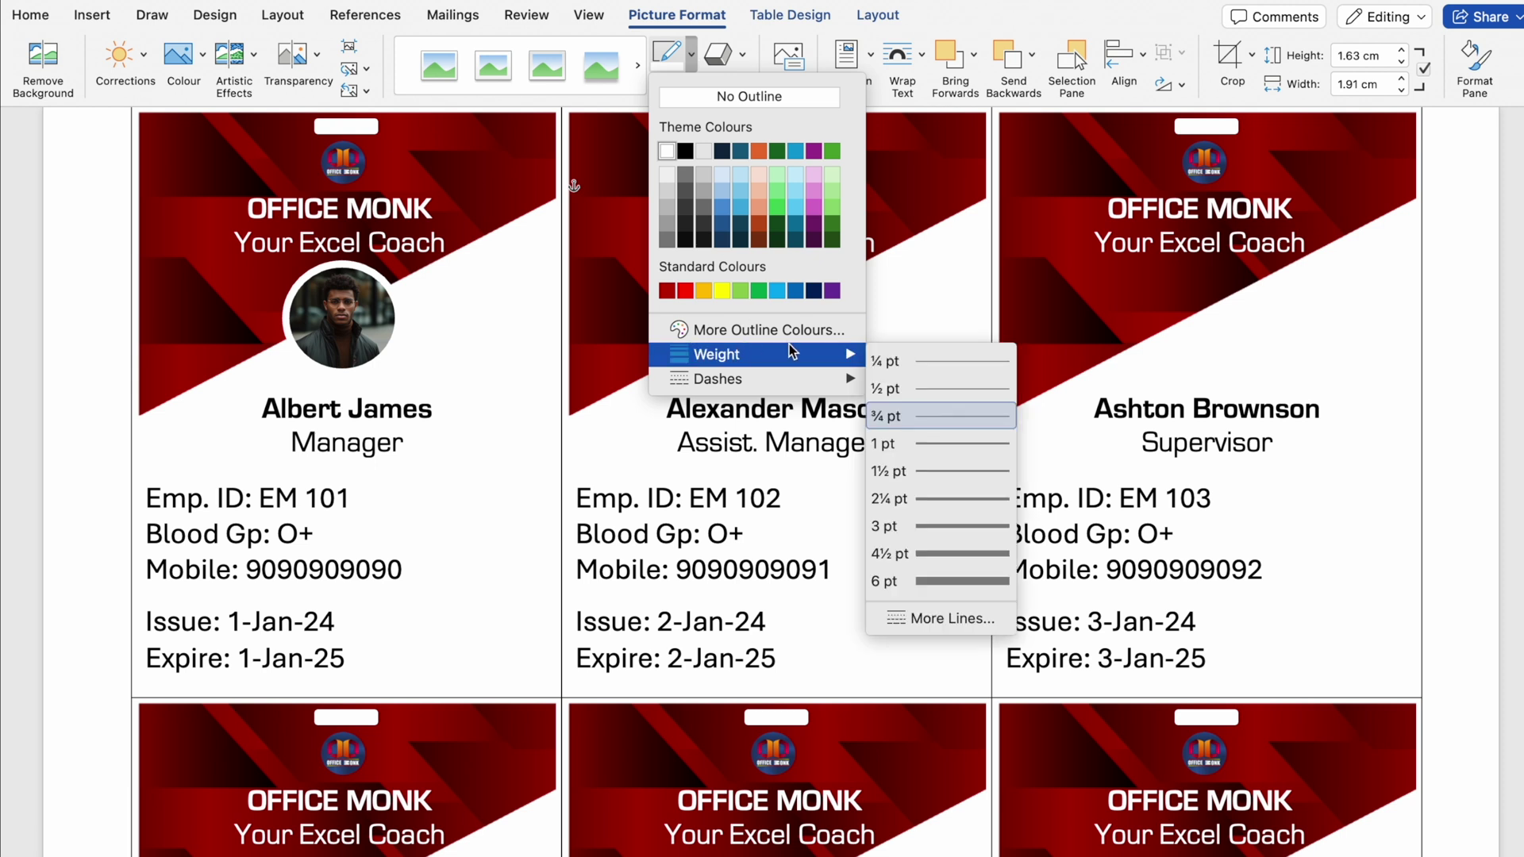
left_click(946, 524)
left_click_drag(808, 278, 815, 349)
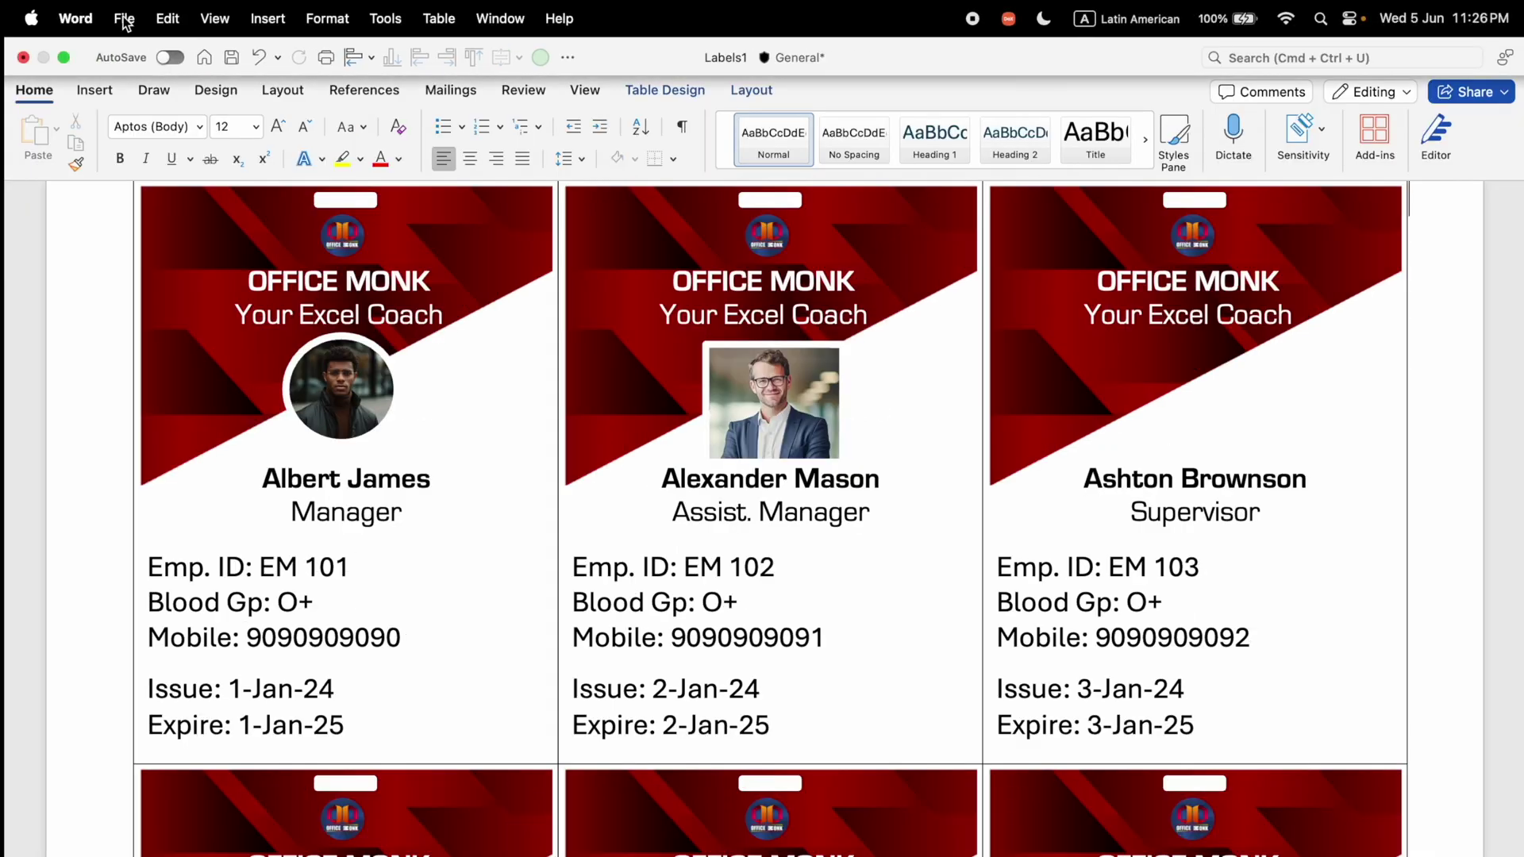
Save the merged cards as a PDF named ID Cards Bulk in the ID Card folder and look through its pages.
left_click(123, 19)
left_click(175, 199)
left_click(803, 419)
left_click_drag(803, 420, 664, 418)
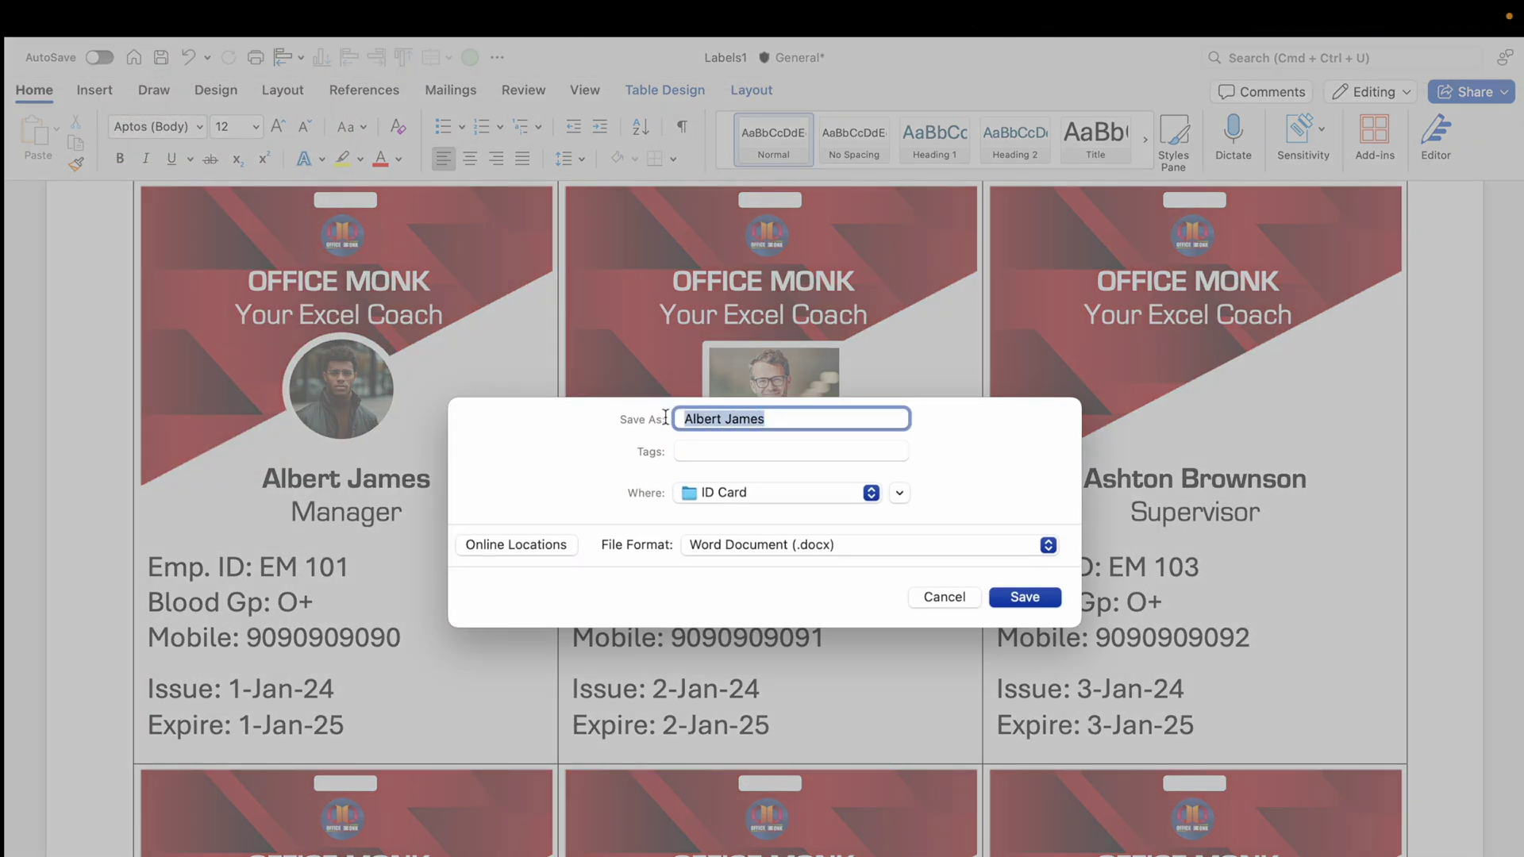
key("BackSpace")
type("ID Cards Bulk")
left_click(1047, 544)
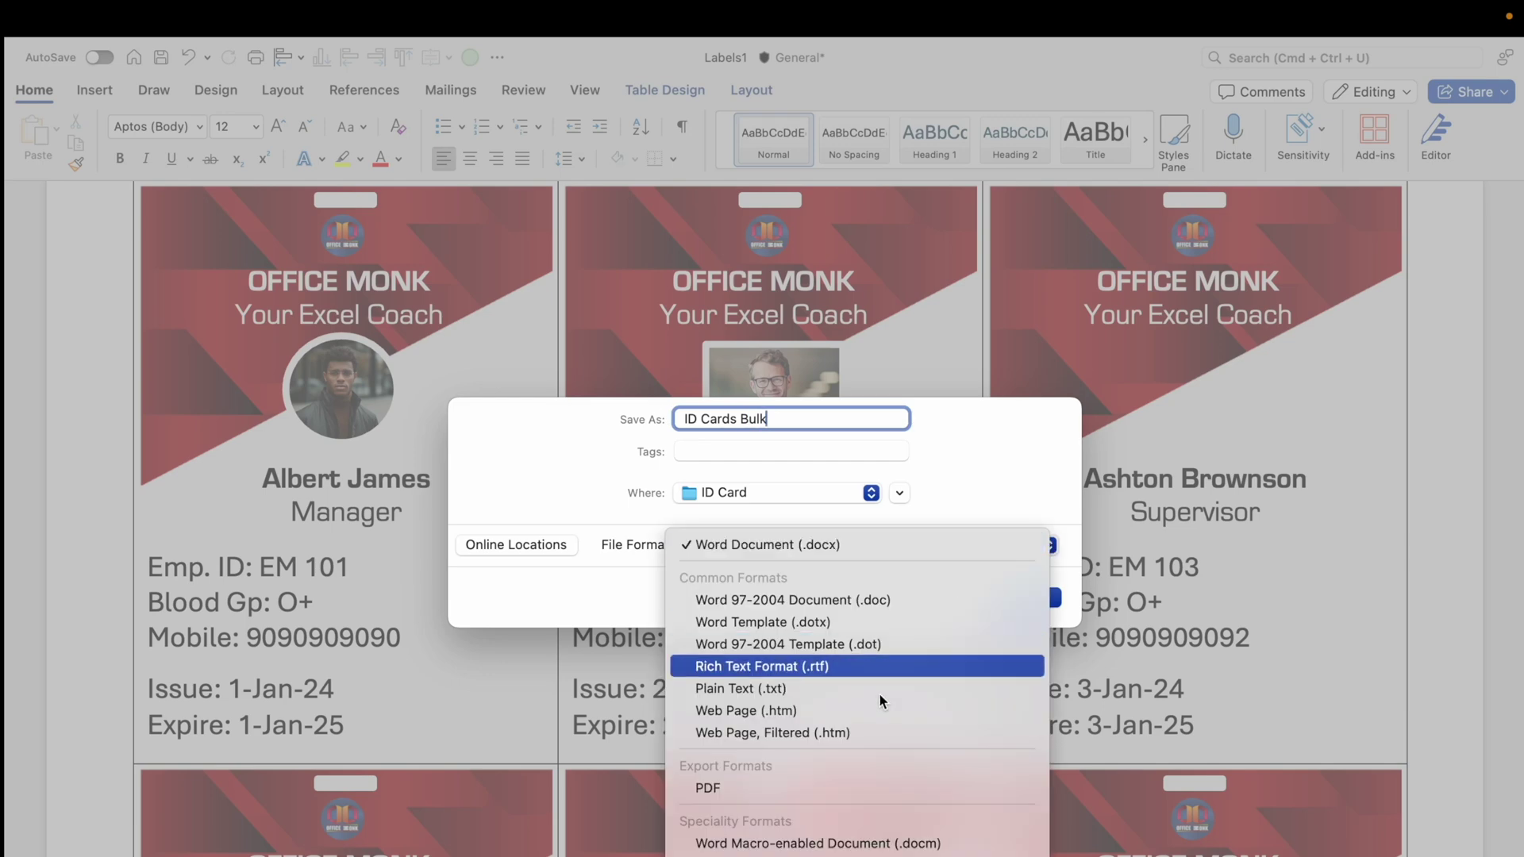
left_click(870, 785)
left_click(691, 581)
left_click(1023, 632)
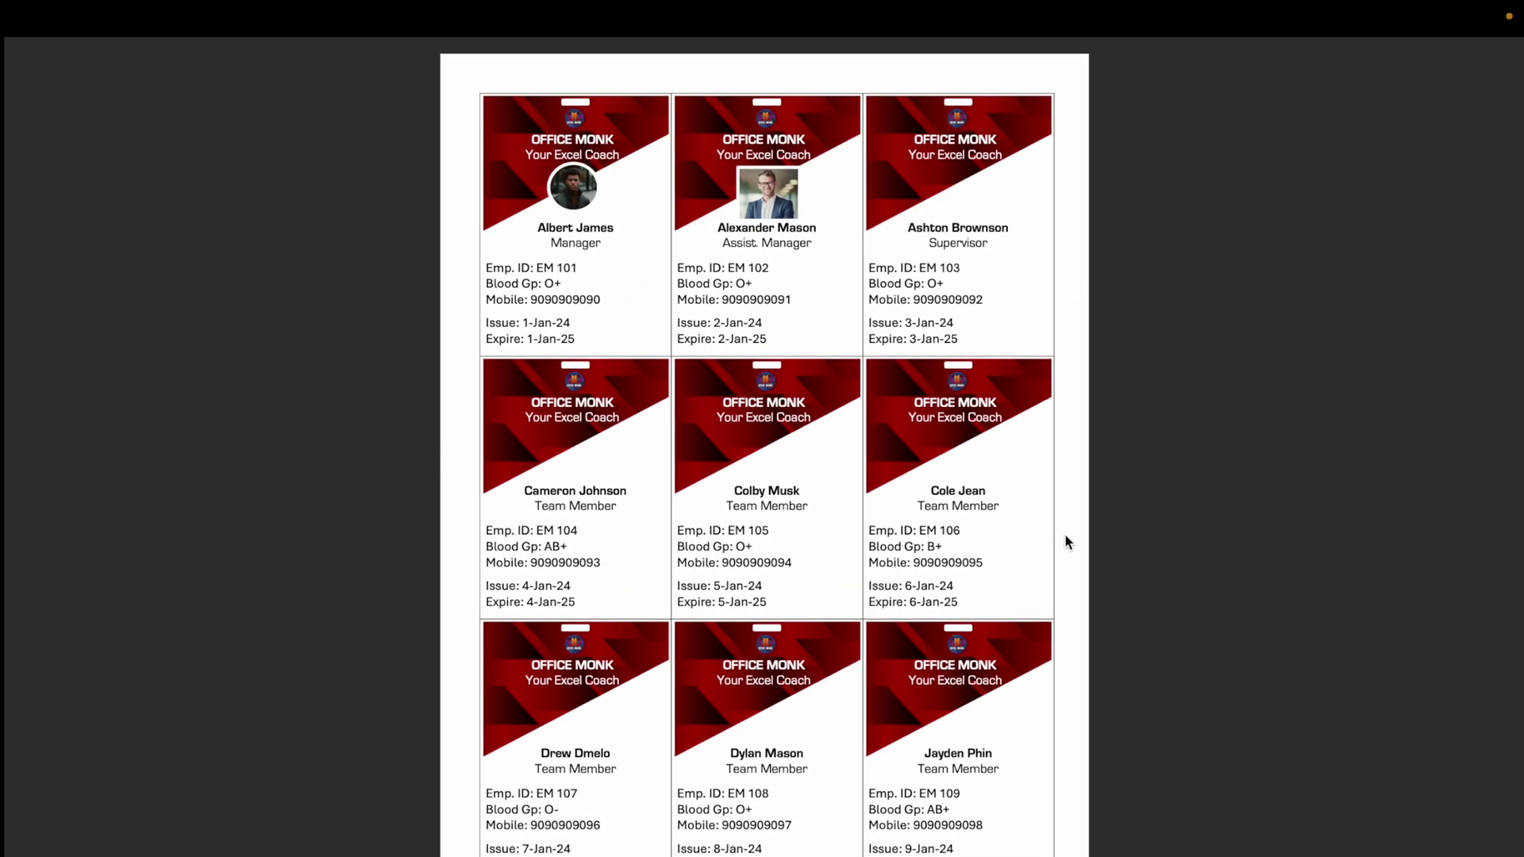
scroll(1066, 541, "down", 5)
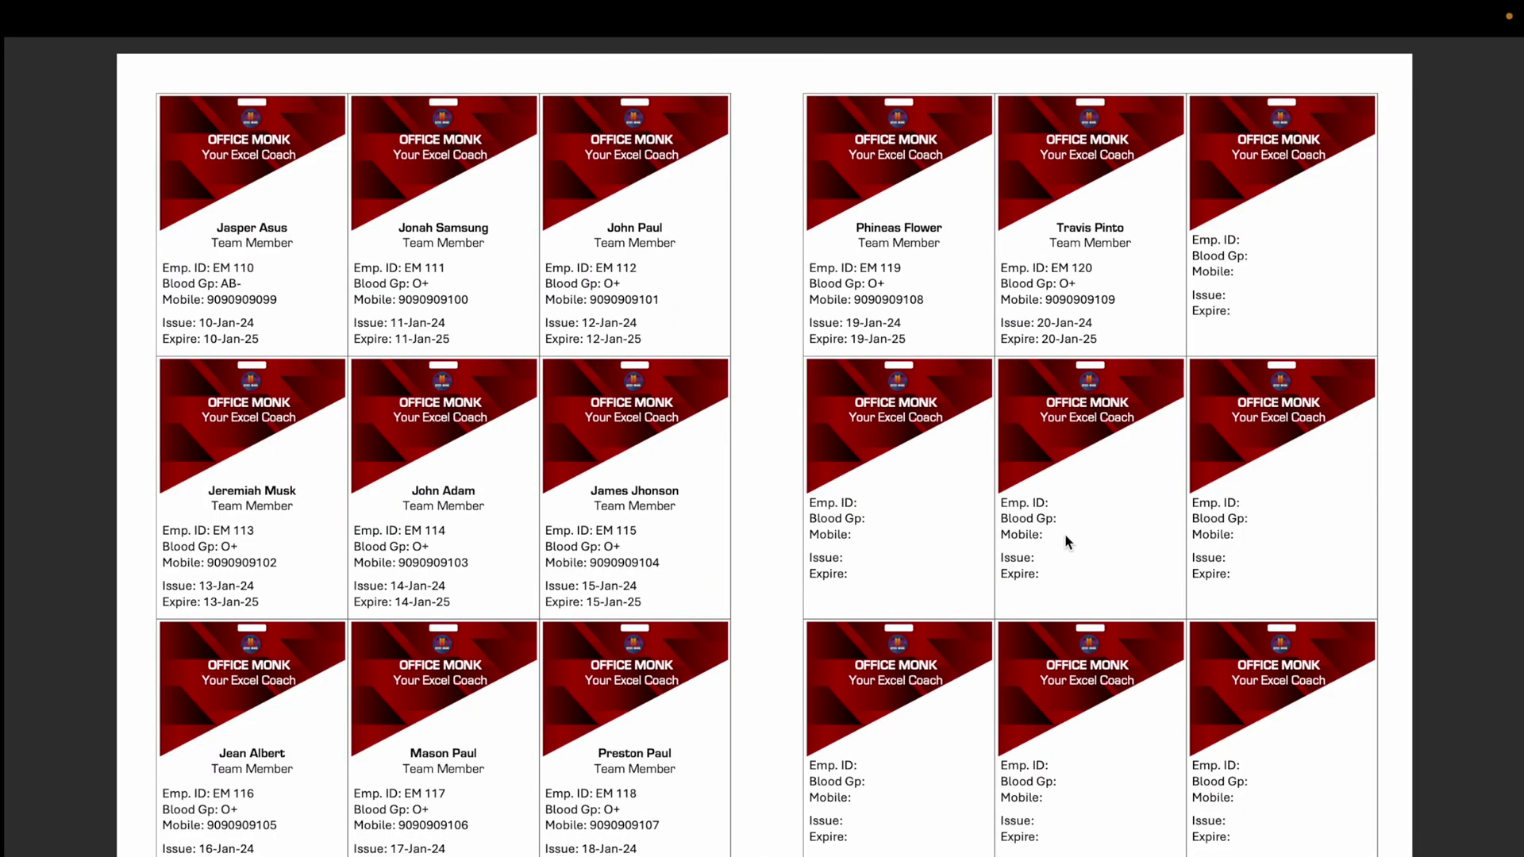